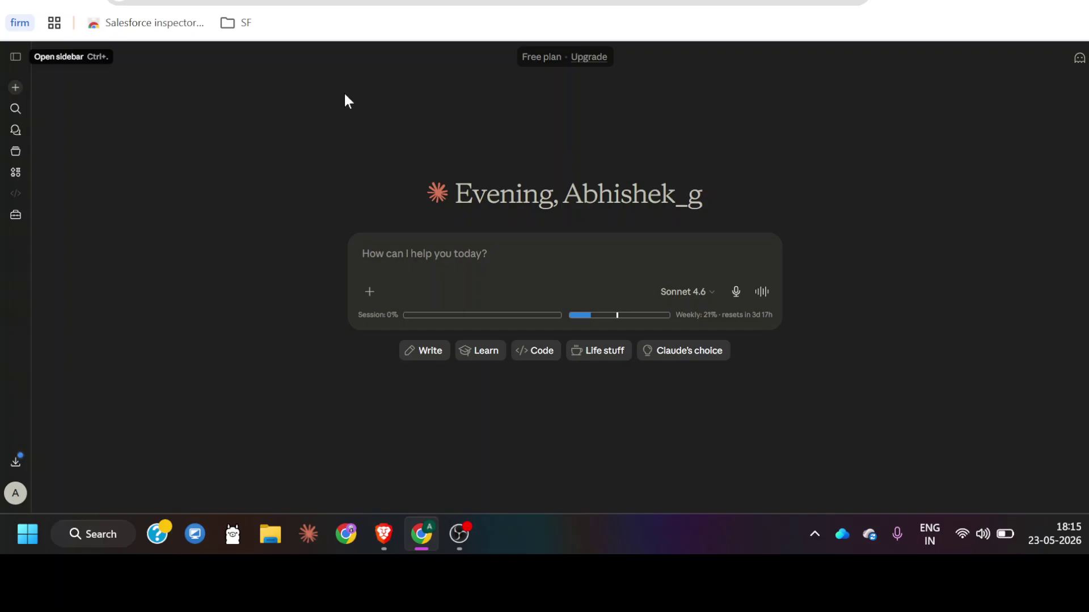
Step: Glance at the Salesforce org, return to the Claude chat and check the SFDC connector's status
{"action": "key", "text": "ctrl+Tab"}
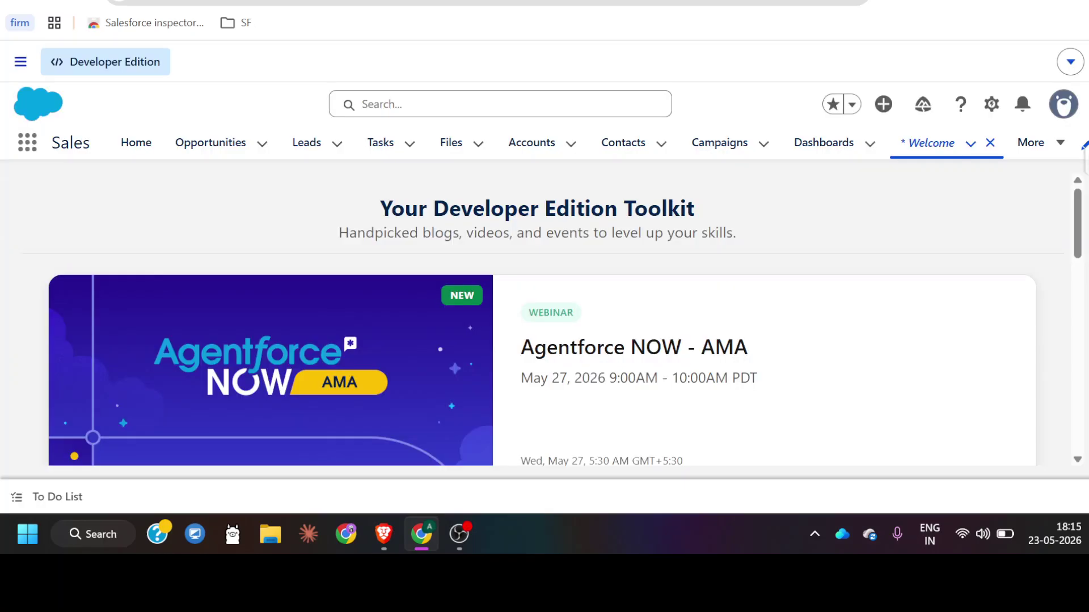
{"action": "key", "text": "ctrl+Tab"}
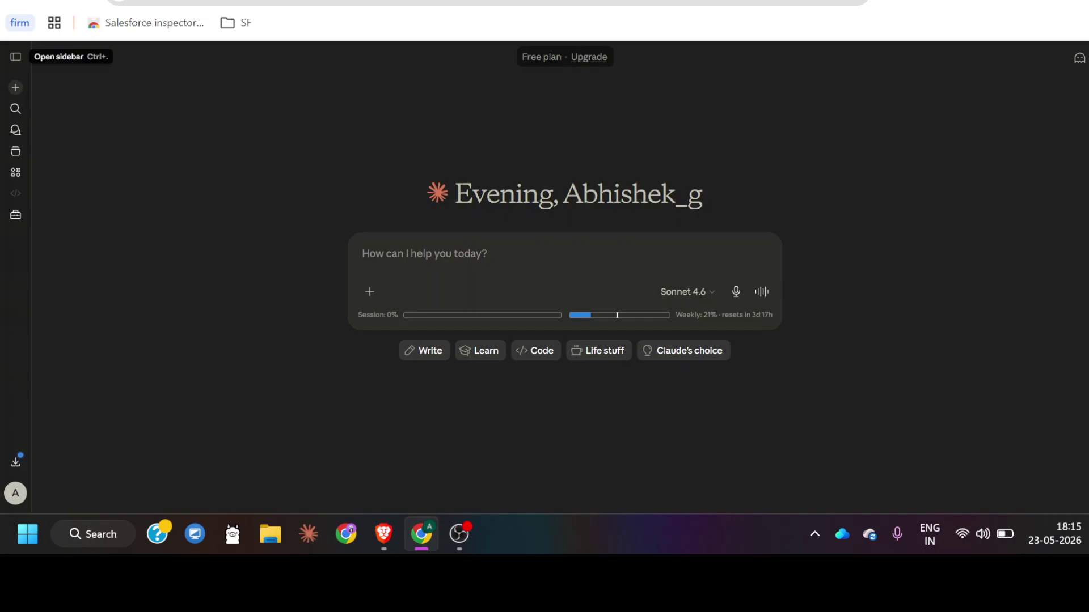
{"action": "left_click", "coordinate": [369, 292]}
{"action": "mouse_move", "coordinate": [422, 400]}
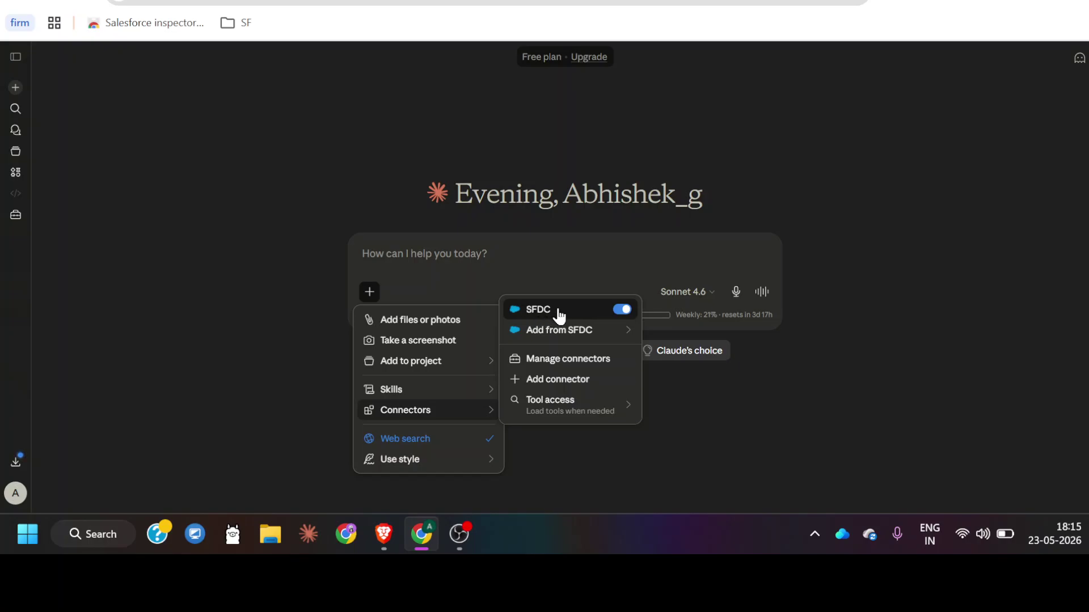
Step: Draft a prompt asking to create an opportunity in my Salesforce org whose name ='Opp 23' and to return a value
{"action": "left_click", "coordinate": [479, 258]}
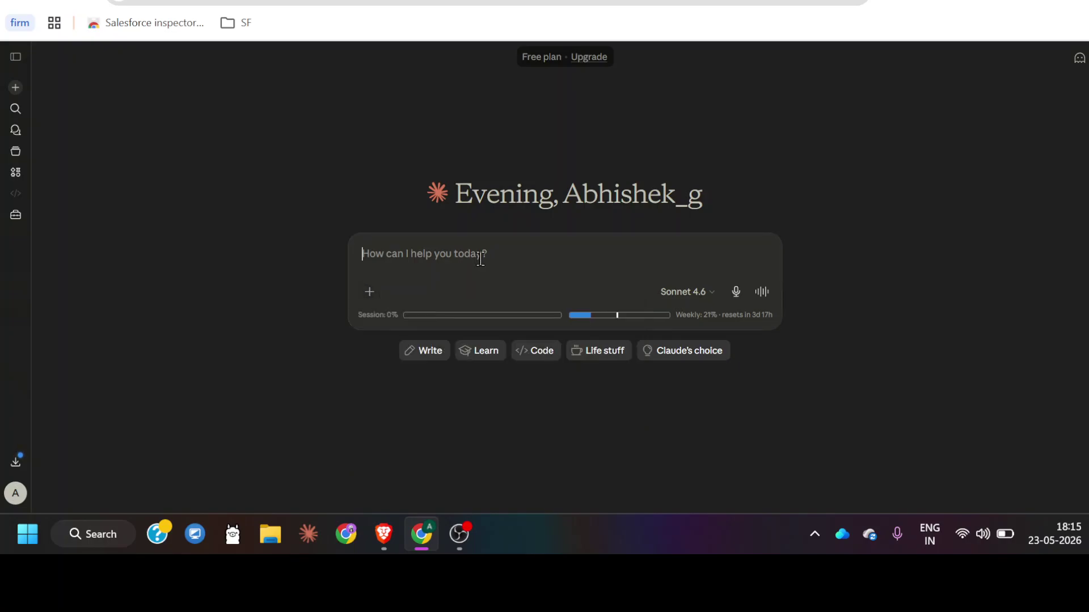
{"action": "type", "text": "hi "}
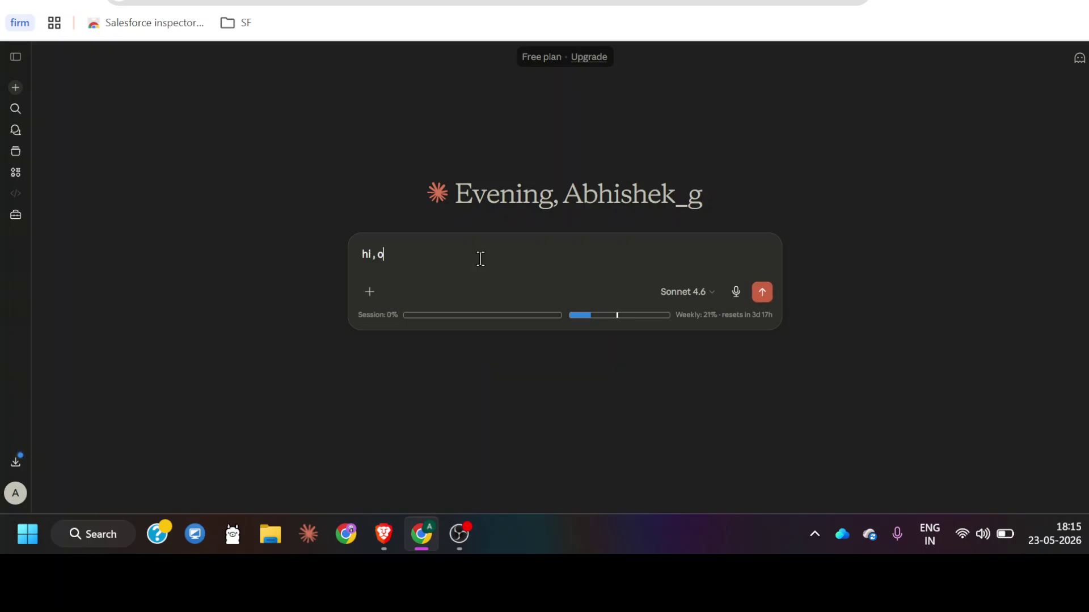
{"action": "type", "text": ", please create a opporutiny in"}
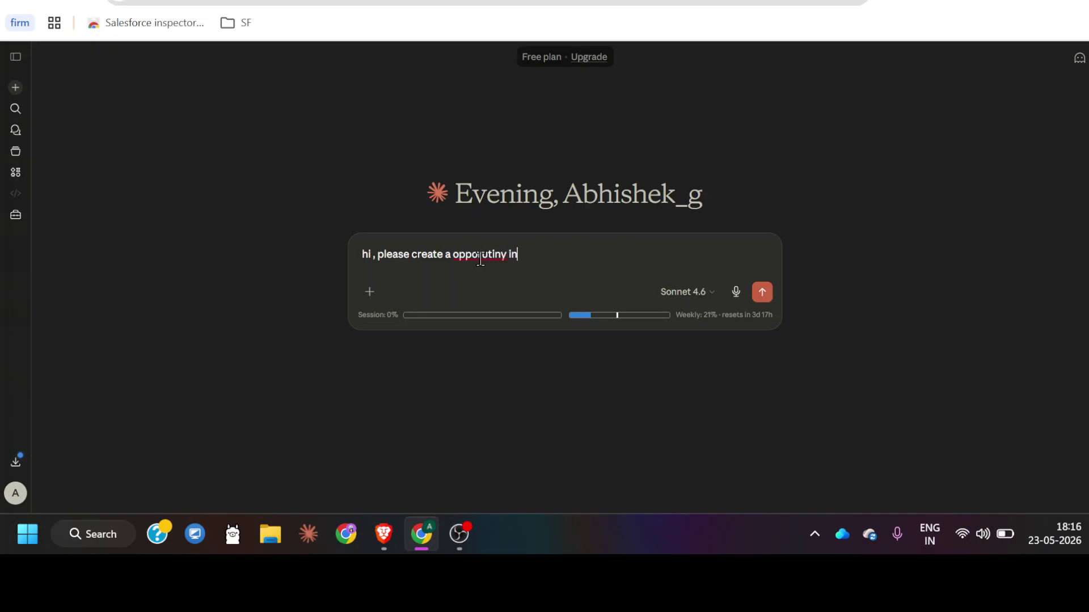
{"action": "type", "text": " my salesforce org whose name =\""}
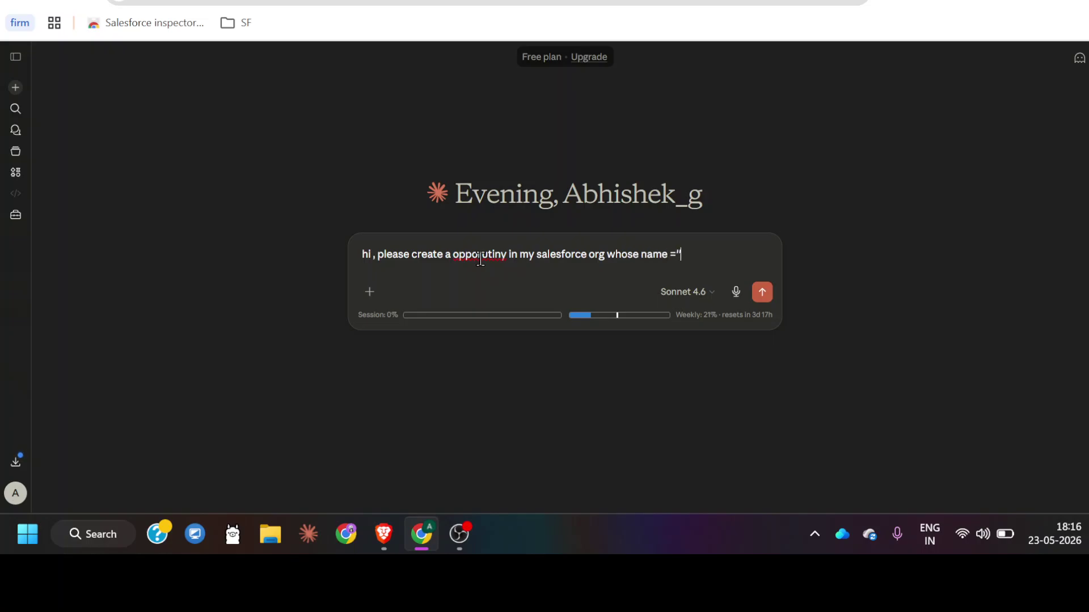
{"action": "key", "text": "ctrl"}
{"action": "type", "text": "='23 march"}
{"action": "key", "text": "ctrl+BackSpace"}
{"action": "key", "text": "ctrl+BackSpace"}
{"action": "type", "text": "Opp 23' and e"}
{"action": "key", "text": "BackSpace"}
{"action": "type", "text": "return me th"}
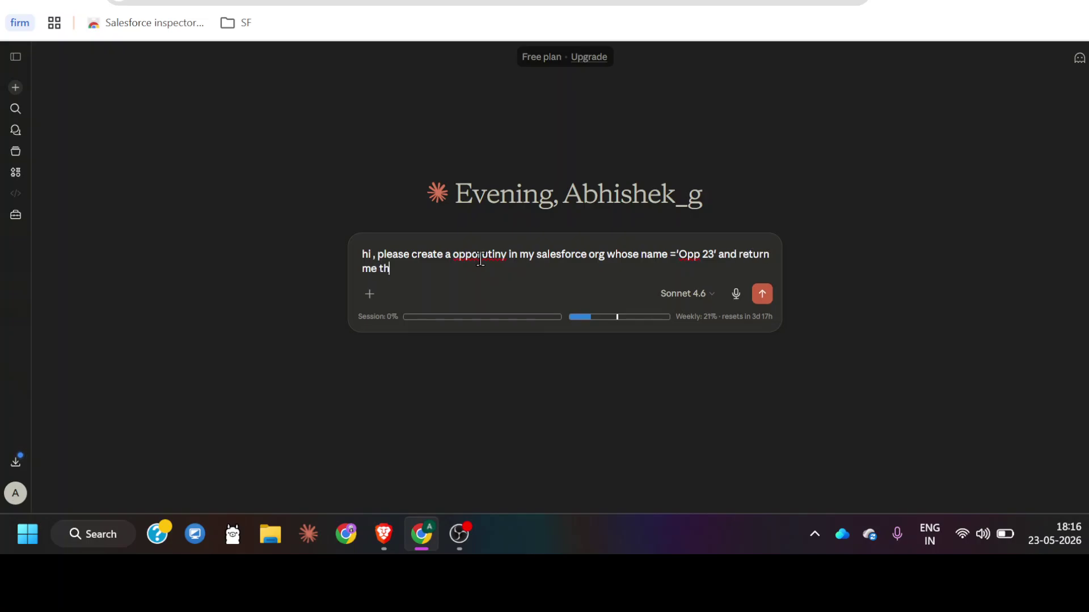
Step: Complete the prompt by requesting the Id and some default value for the other fields while creation, correcting the spelling of "creation"
{"action": "type", "text": "e Id and for other field please set "}
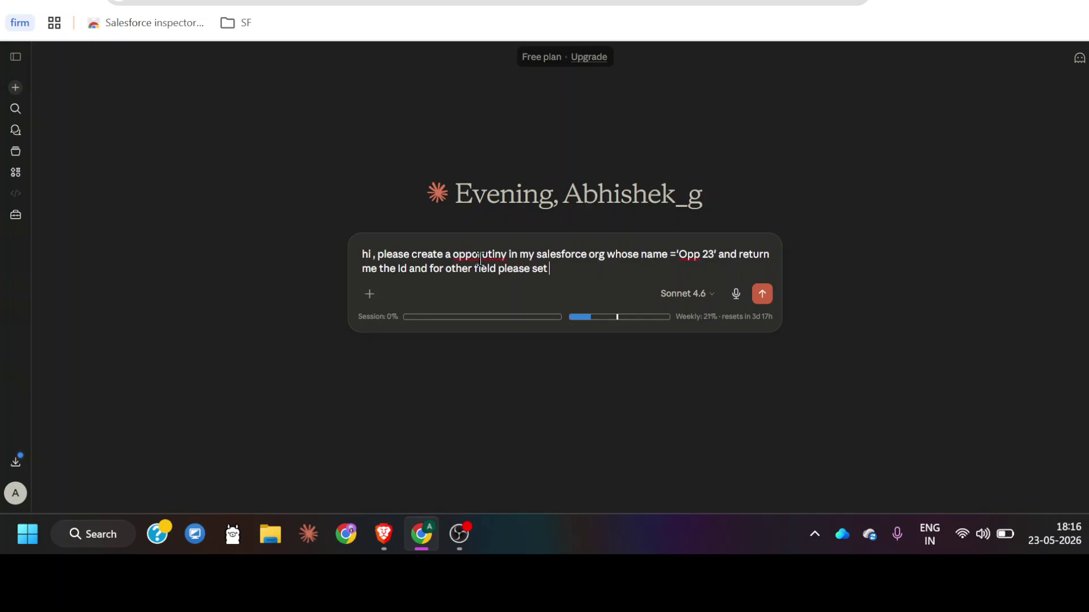
{"action": "type", "text": "some default value whi"}
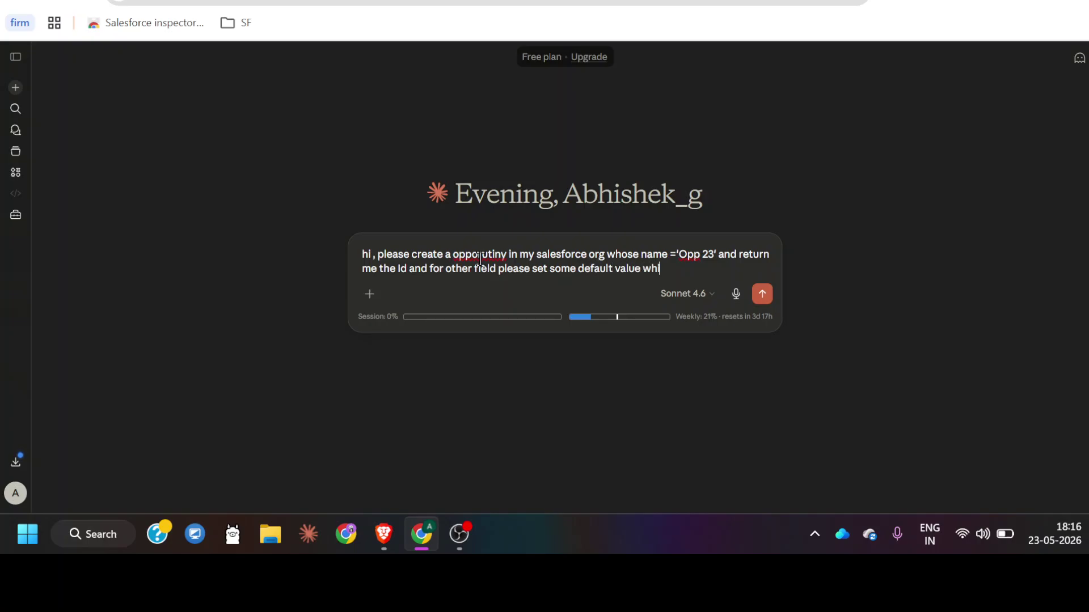
{"action": "type", "text": "le ceatio"}
{"action": "type", "text": "tio"}
{"action": "key", "text": "BackSpace"}
{"action": "key", "text": "BackSpace"}
{"action": "key", "text": "BackSpace"}
{"action": "type", "text": "tion"}
{"action": "key", "text": "shift+Return"}
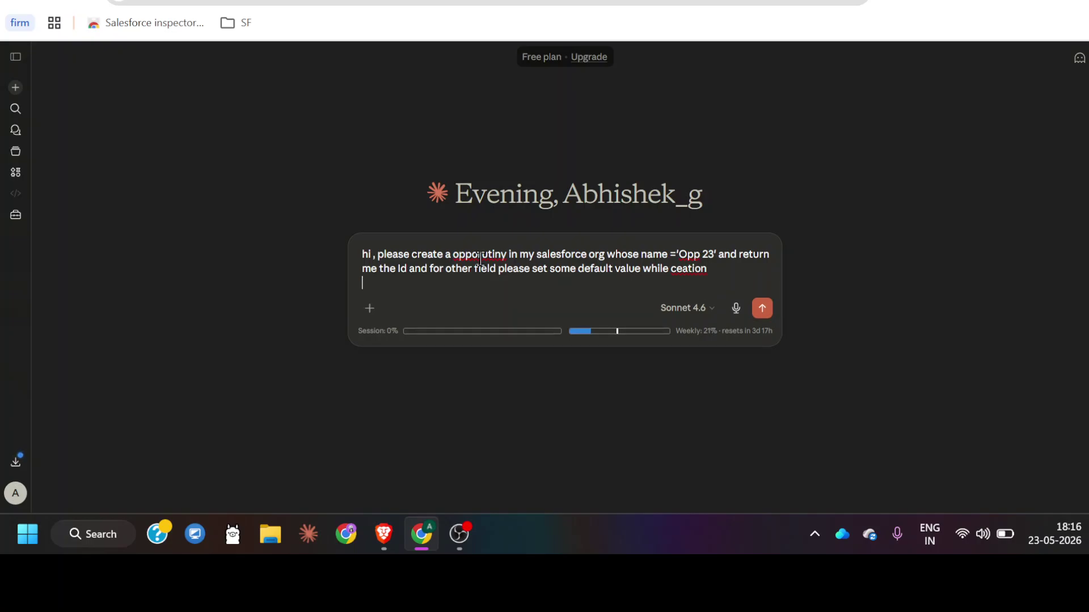
{"action": "left_click", "coordinate": [677, 270]}
{"action": "type", "text": "r"}
Step: Review the drafted prompt and recheck the SFDC connector, with a brief look at the Salesforce org
{"action": "left_click_drag", "start_coordinate": [715, 270], "coordinate": [362, 255]}
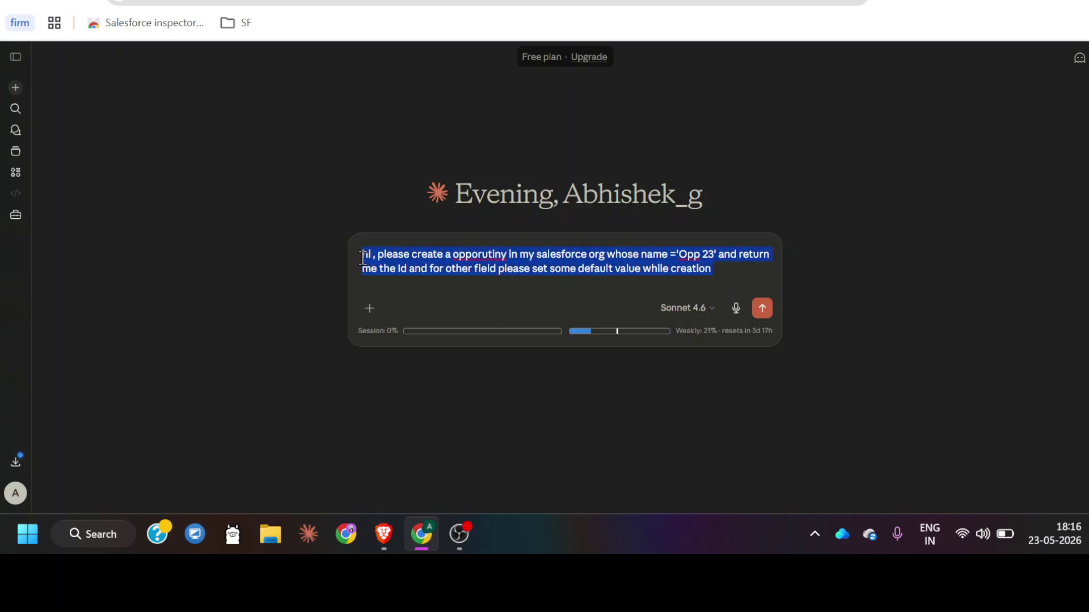
{"action": "left_click", "coordinate": [469, 279]}
{"action": "left_click", "coordinate": [369, 308]}
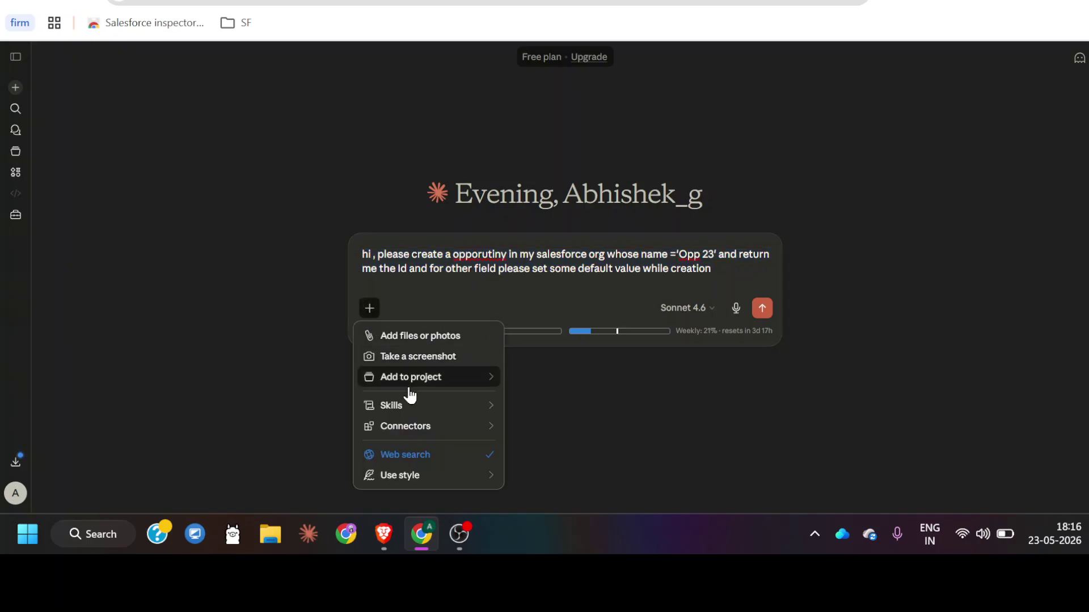
{"action": "mouse_move", "coordinate": [425, 437]}
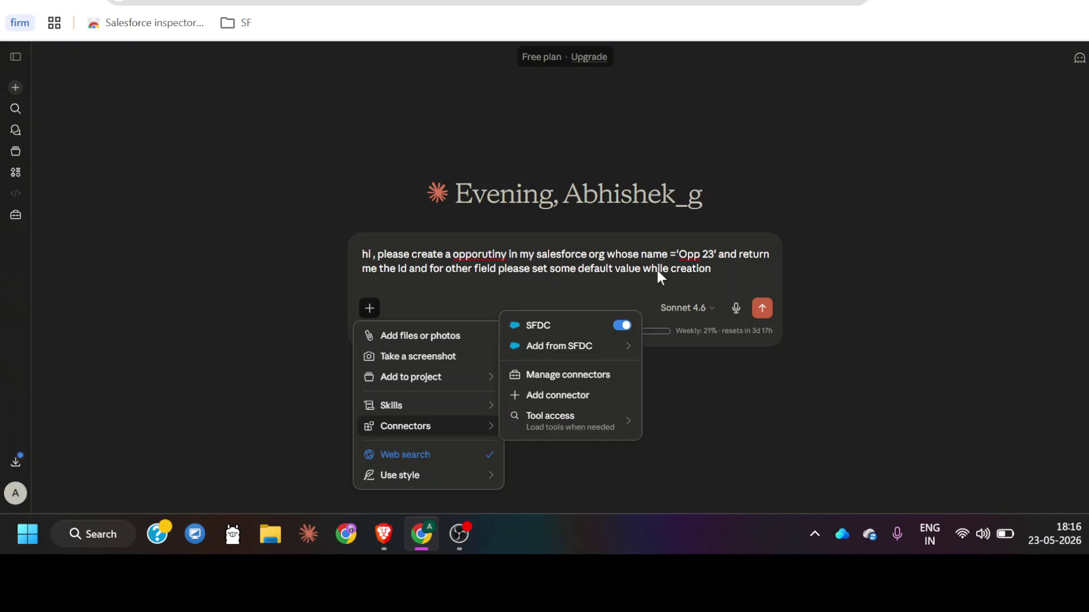
{"action": "left_click", "coordinate": [729, 263]}
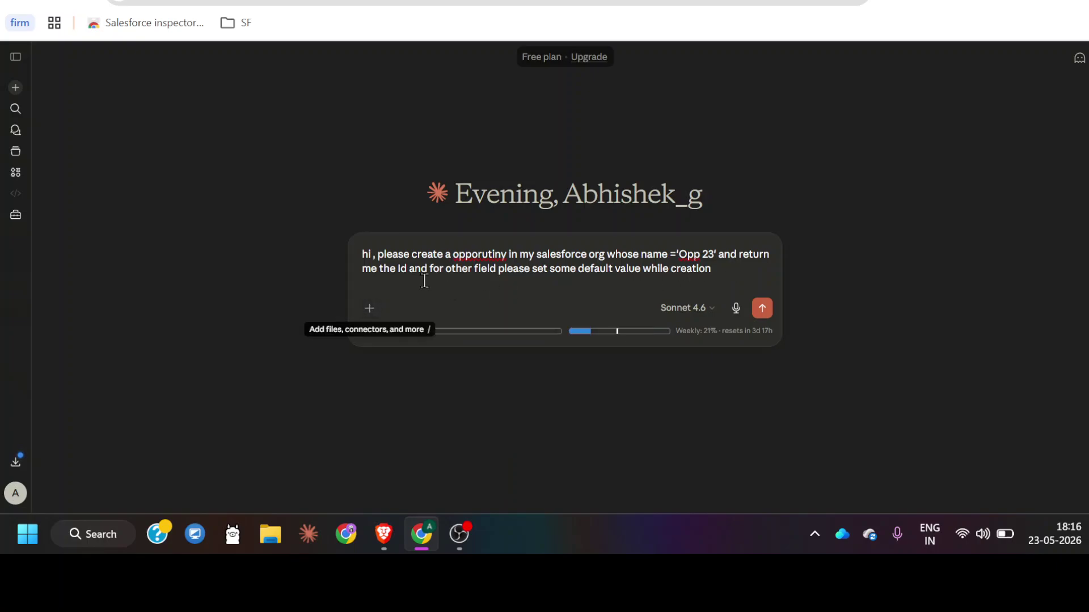
{"action": "left_click", "coordinate": [369, 309]}
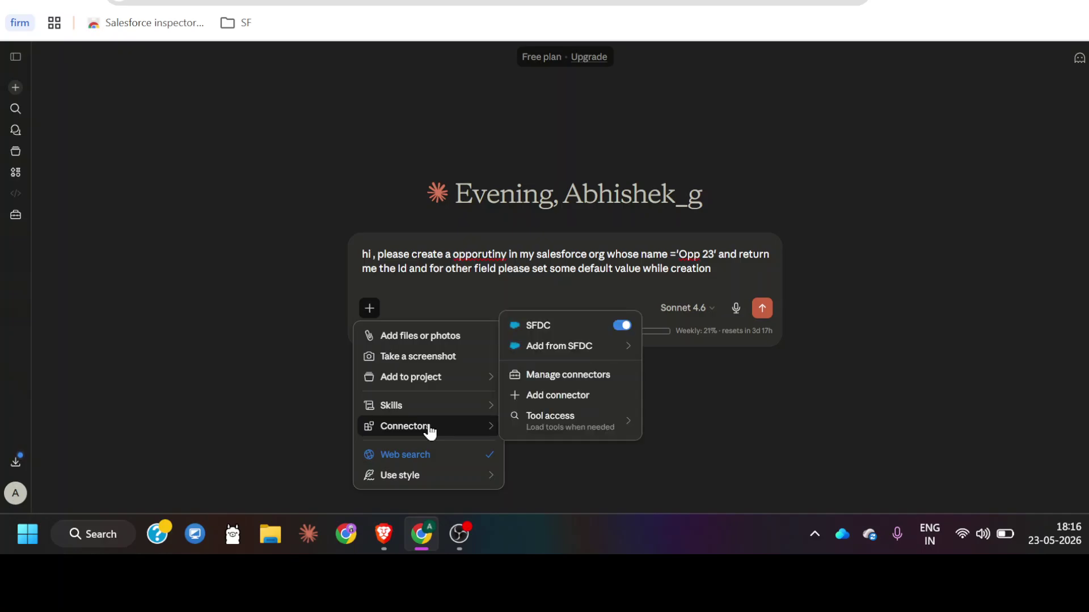
{"action": "key", "text": "ctrl+Tab"}
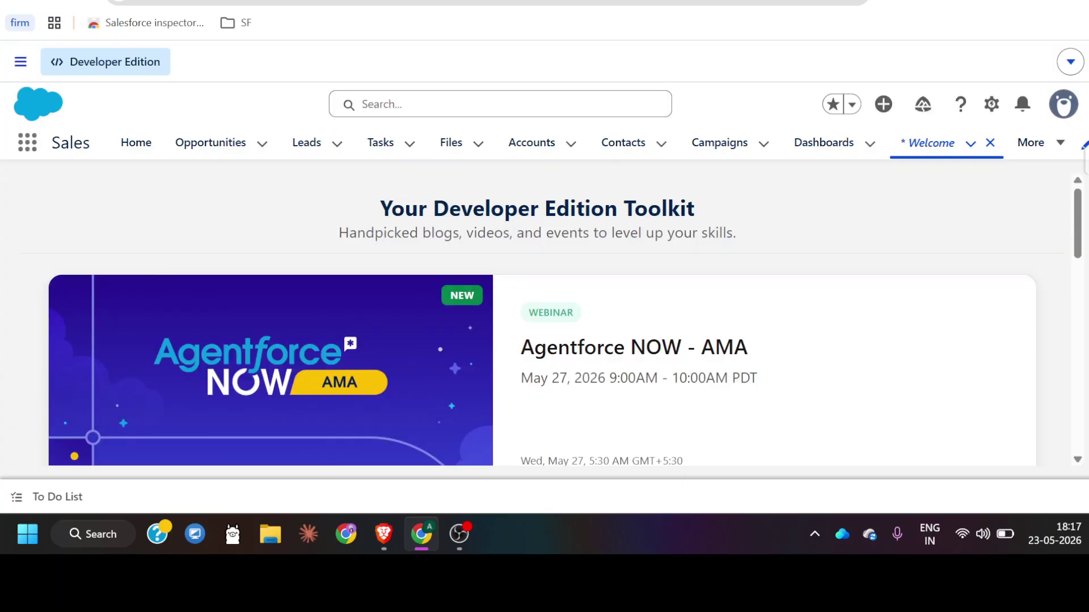
{"action": "key", "text": "ctrl+shift+Tab"}
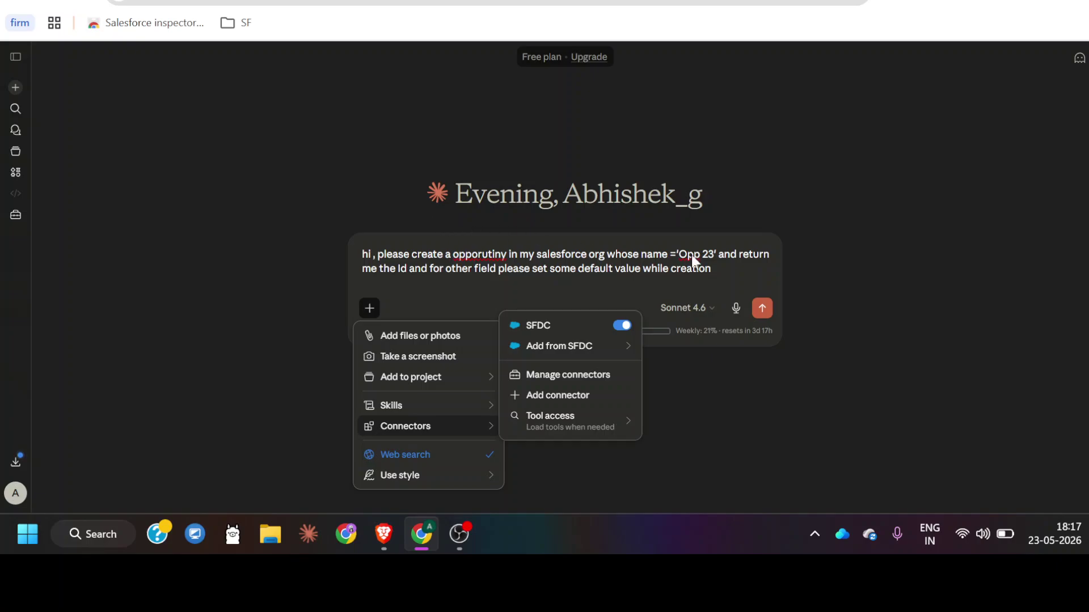
{"action": "left_click", "coordinate": [738, 275]}
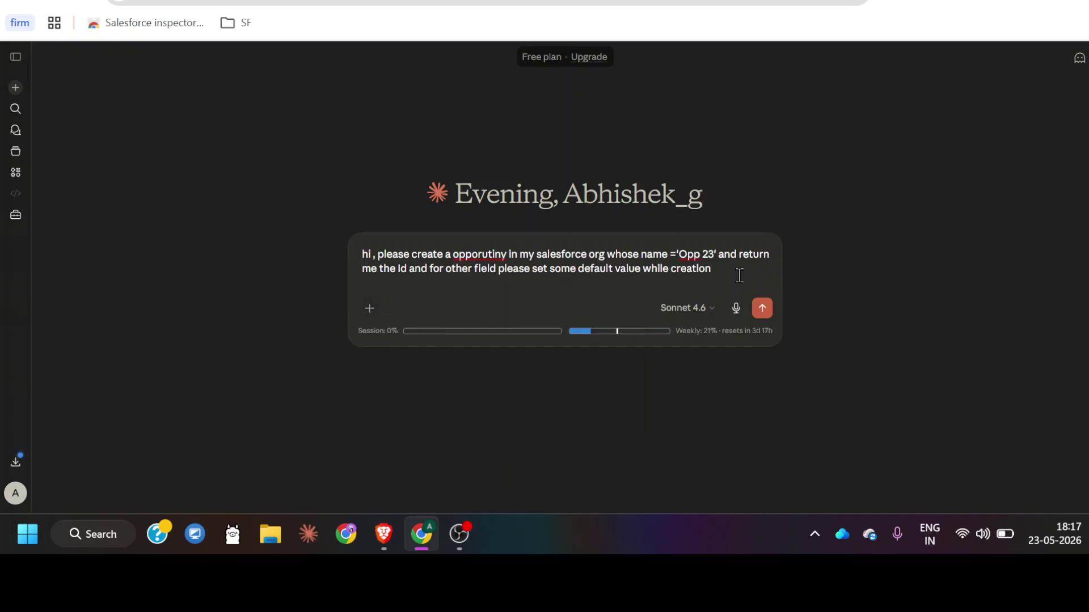
{"action": "left_click_drag", "start_coordinate": [718, 270], "coordinate": [676, 260]}
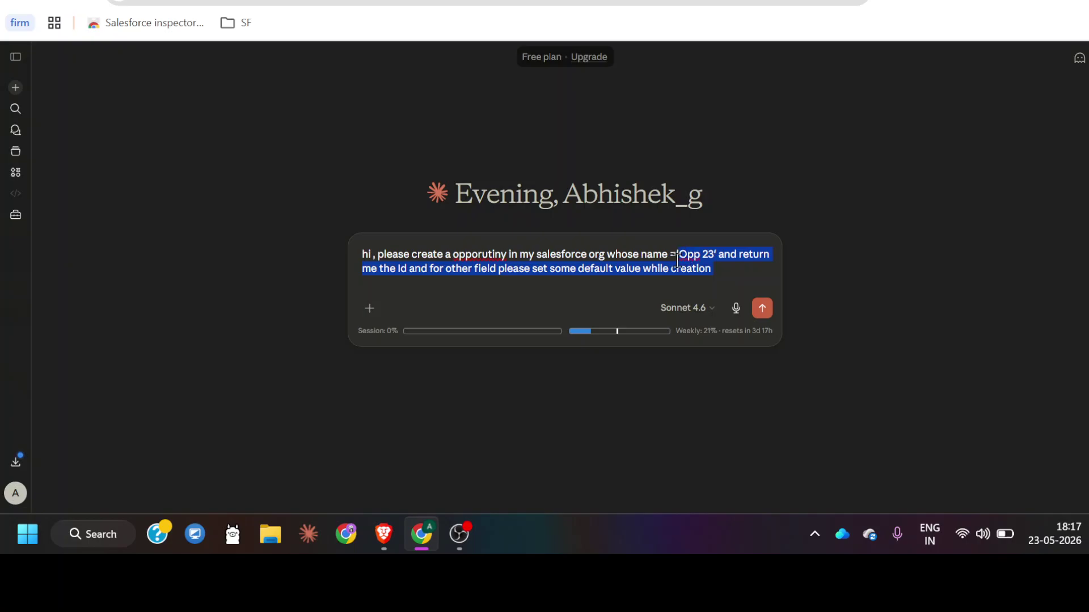
{"action": "left_click", "coordinate": [715, 269]}
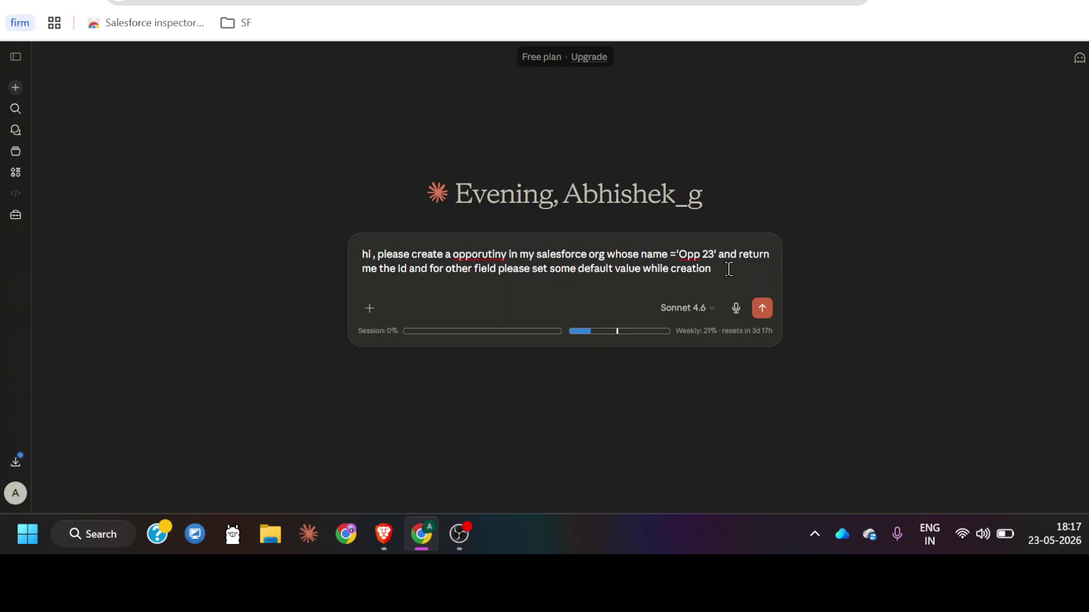
{"action": "left_click_drag", "start_coordinate": [714, 268], "coordinate": [371, 264]}
{"action": "left_click", "coordinate": [733, 272]}
{"action": "key", "text": "shift+Return"}
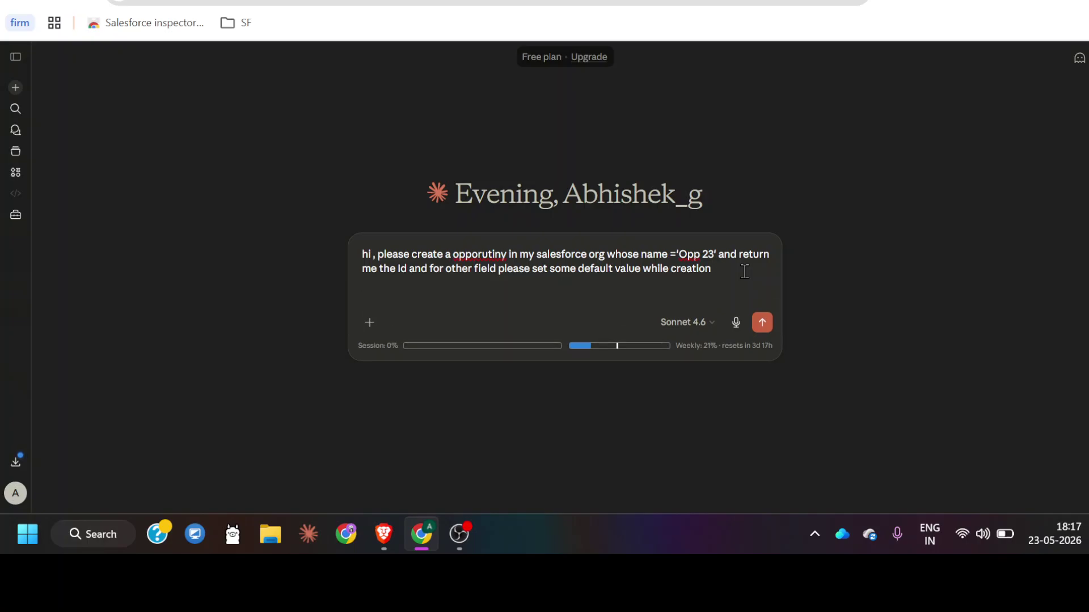
Step: Switch the chat model to Haiku 4.5, look through the other available models and send the opportunity prompt
{"action": "left_click", "coordinate": [698, 326]}
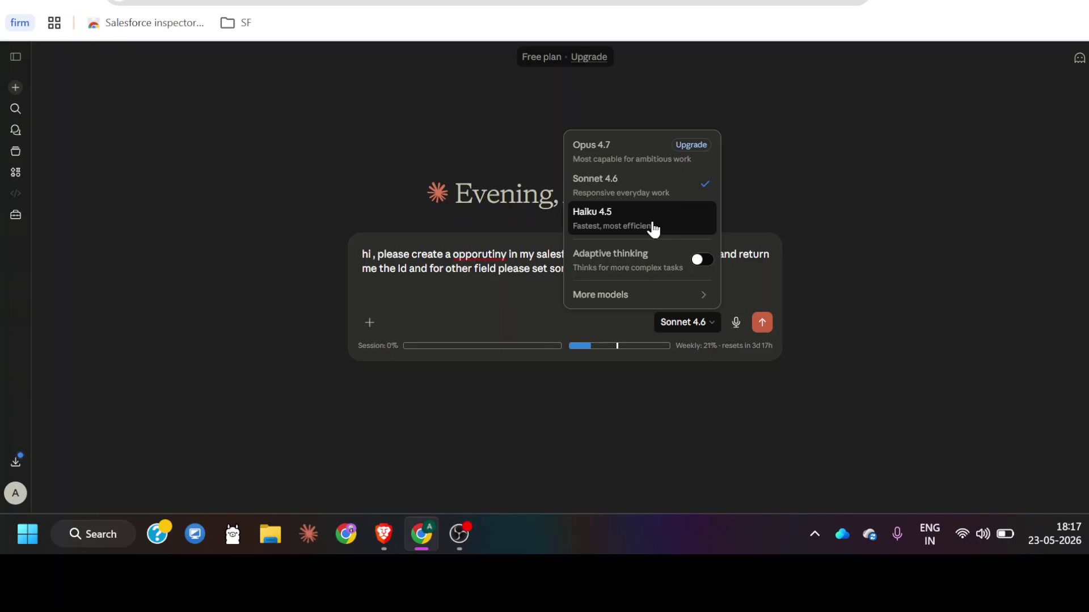
{"action": "left_click", "coordinate": [653, 229]}
{"action": "left_click", "coordinate": [701, 330]}
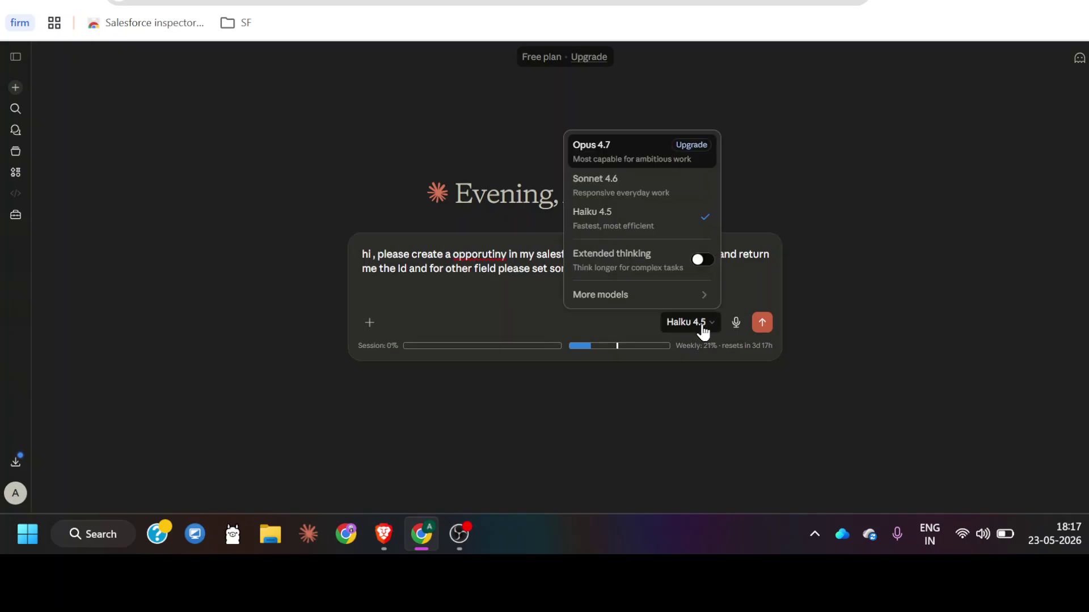
{"action": "mouse_move", "coordinate": [637, 295]}
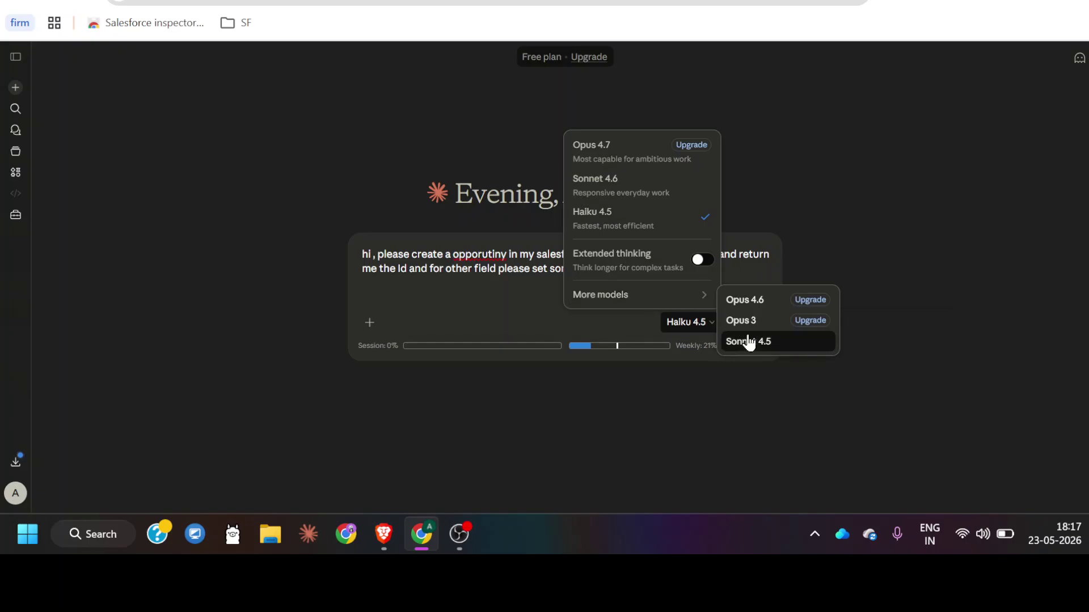
{"action": "left_click", "coordinate": [702, 370]}
{"action": "left_click", "coordinate": [763, 322]}
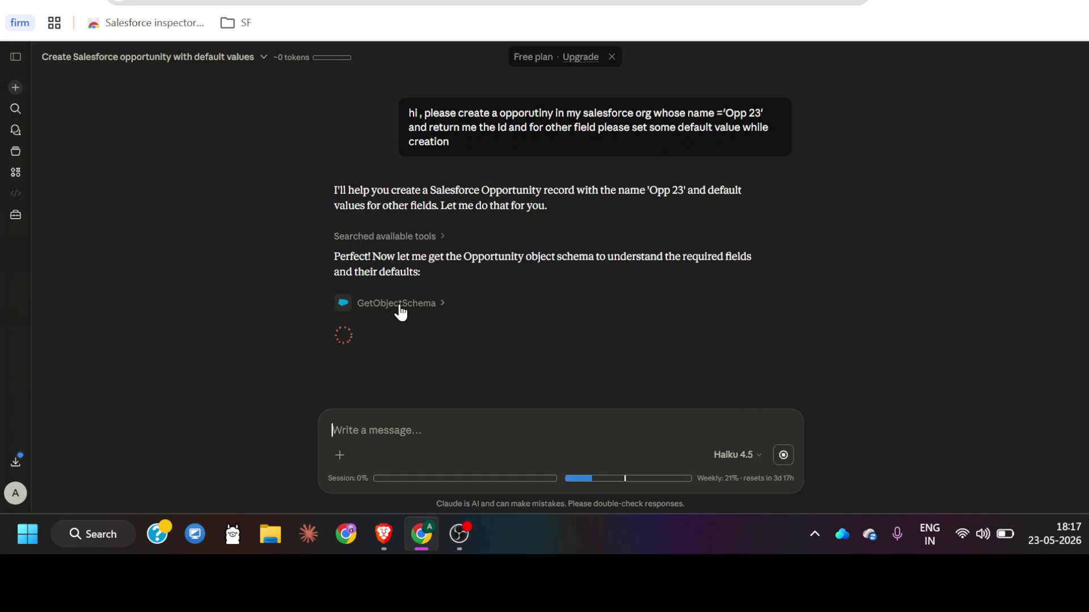
Step: Expand the GetObjectSchema tool call in the reply and look in on the Salesforce org while the request runs
{"action": "left_click", "coordinate": [444, 308]}
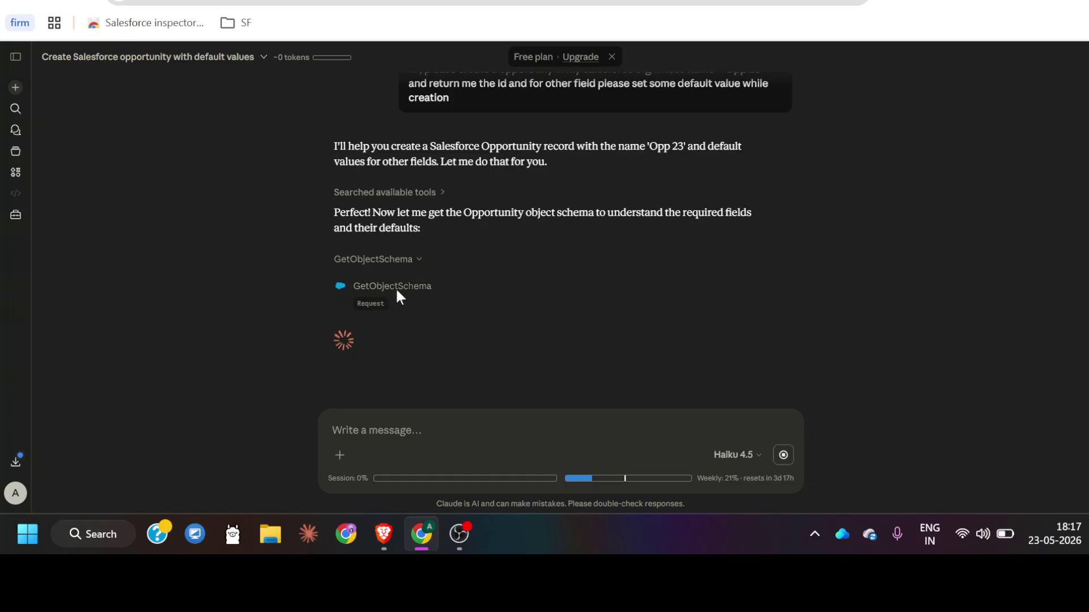
{"action": "key", "text": "ctrl+Tab"}
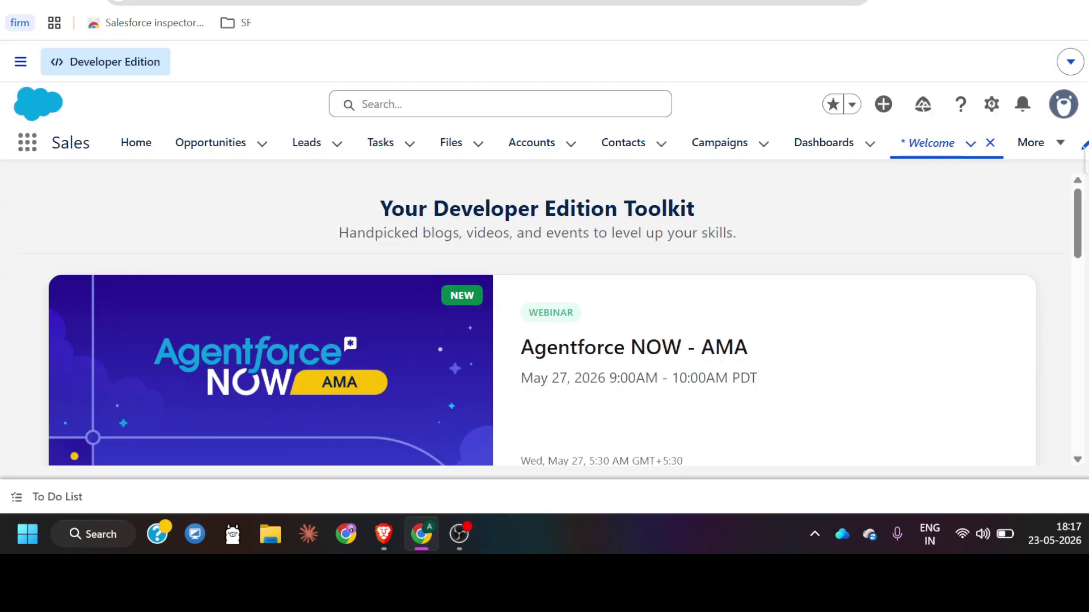
{"action": "key", "text": "ctrl+shift+Tab"}
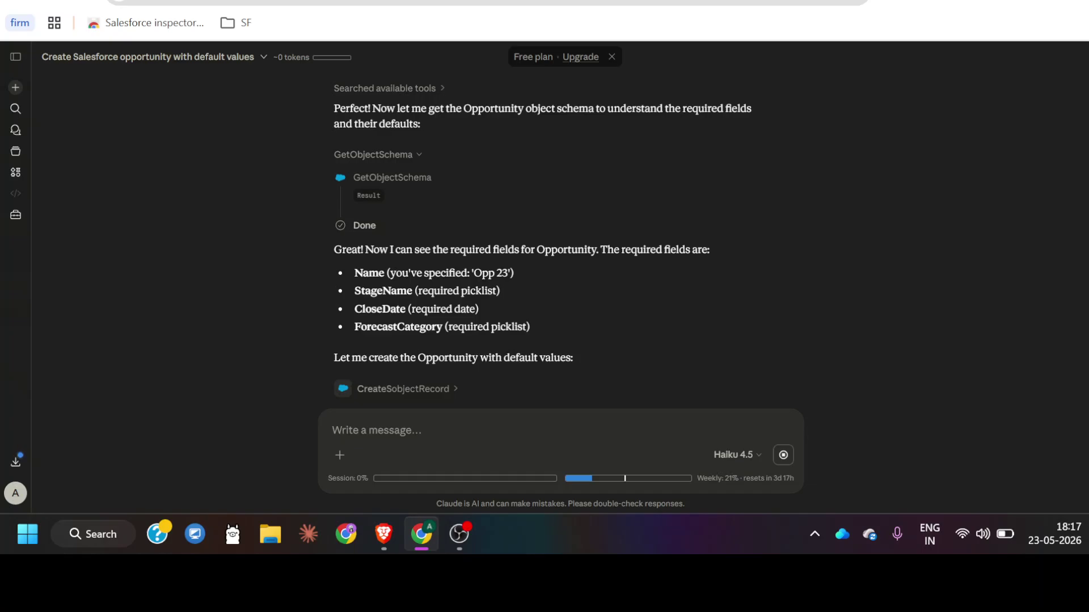
{"action": "left_click", "coordinate": [182, 3]}
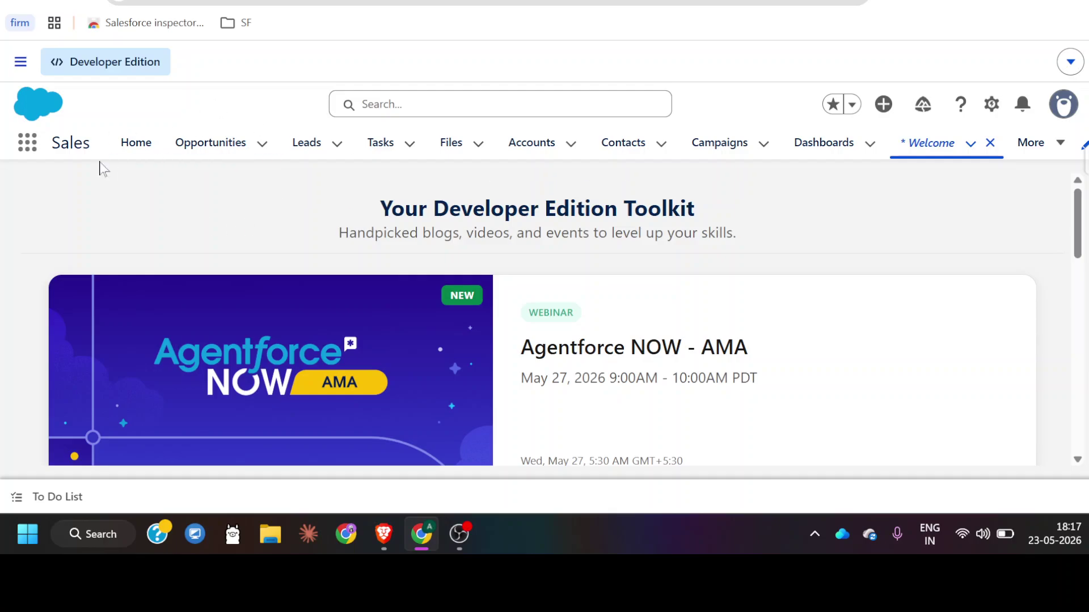
{"action": "left_click", "coordinate": [454, 2]}
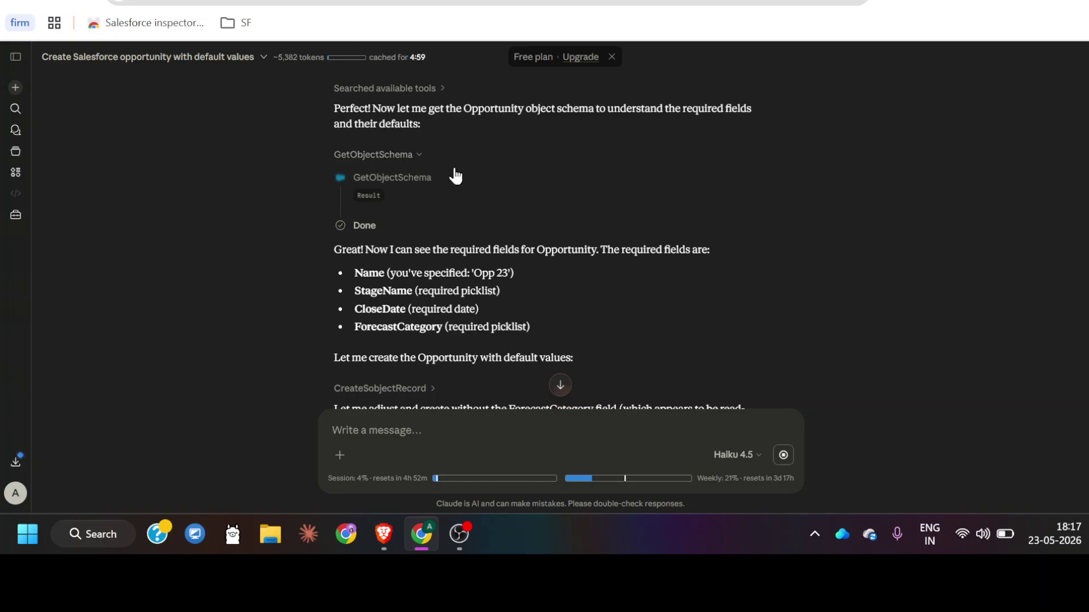
Step: Read through the reply, examining the required Opportunity fields, the new record's ID and its default field values
{"action": "scroll", "coordinate": [560, 283], "scroll_direction": "down", "scroll_amount": 2}
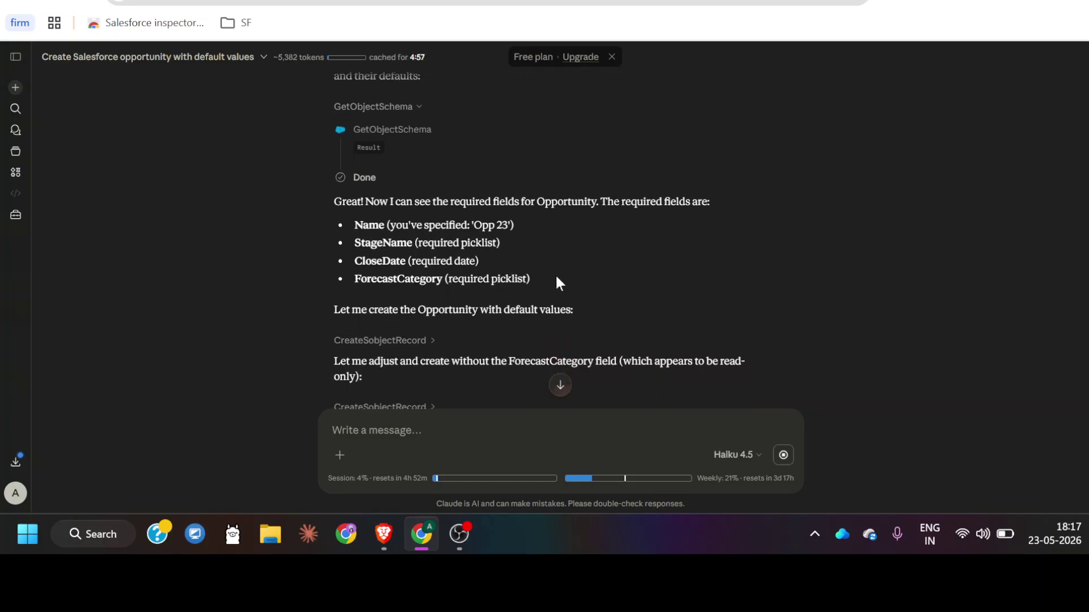
{"action": "left_click_drag", "start_coordinate": [335, 162], "coordinate": [586, 242]}
{"action": "left_click", "coordinate": [586, 241]}
{"action": "scroll", "coordinate": [585, 242], "scroll_direction": "down", "scroll_amount": 3}
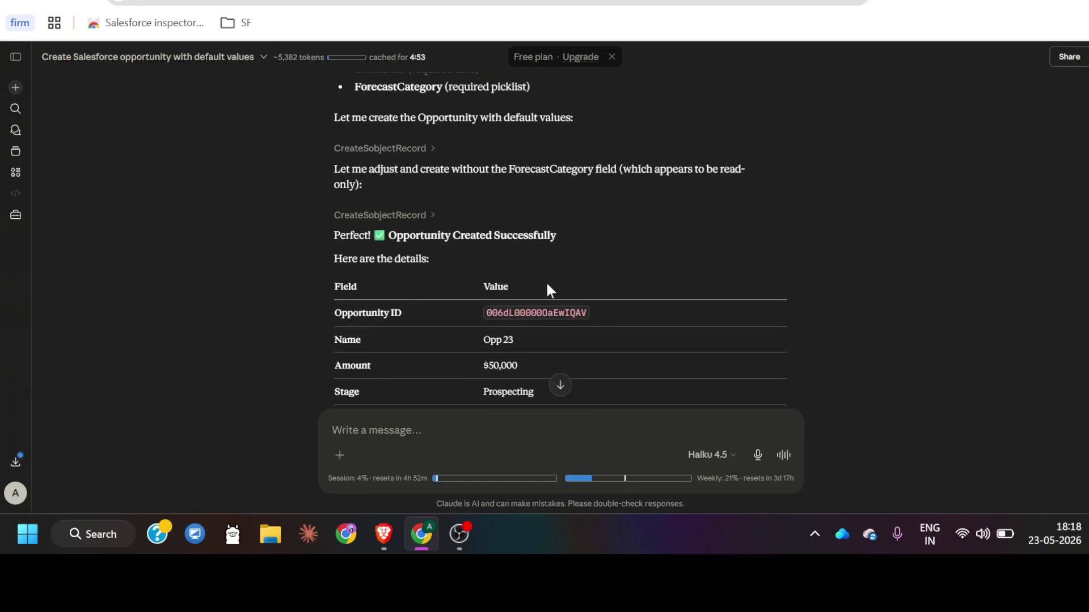
{"action": "scroll", "coordinate": [546, 284], "scroll_direction": "down", "scroll_amount": 1}
{"action": "double_click", "coordinate": [510, 241]}
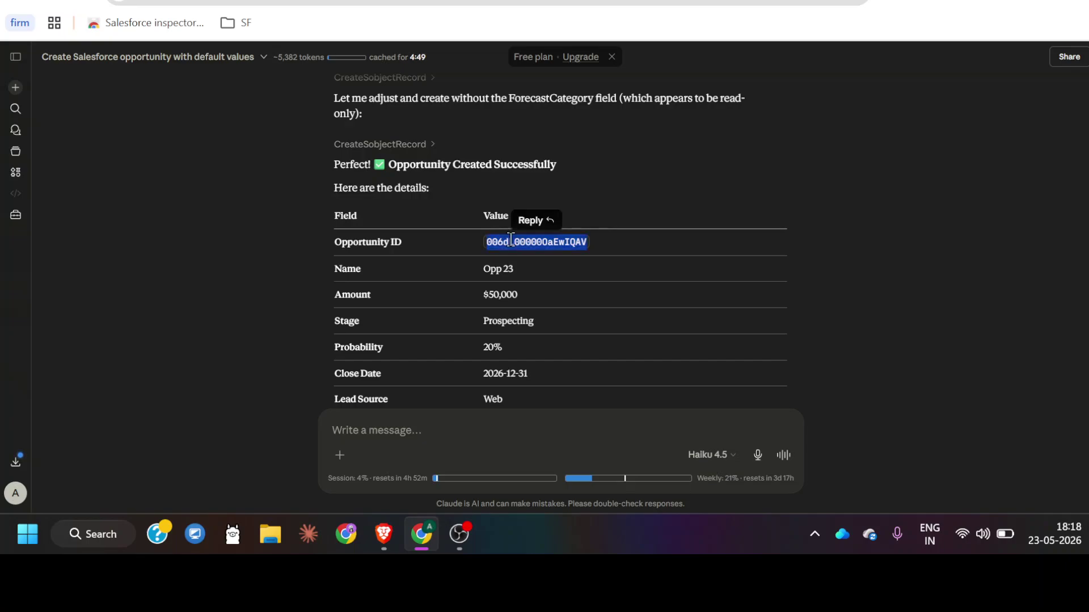
{"action": "left_click", "coordinate": [851, 304]}
{"action": "scroll", "coordinate": [850, 305], "scroll_direction": "down", "scroll_amount": 2}
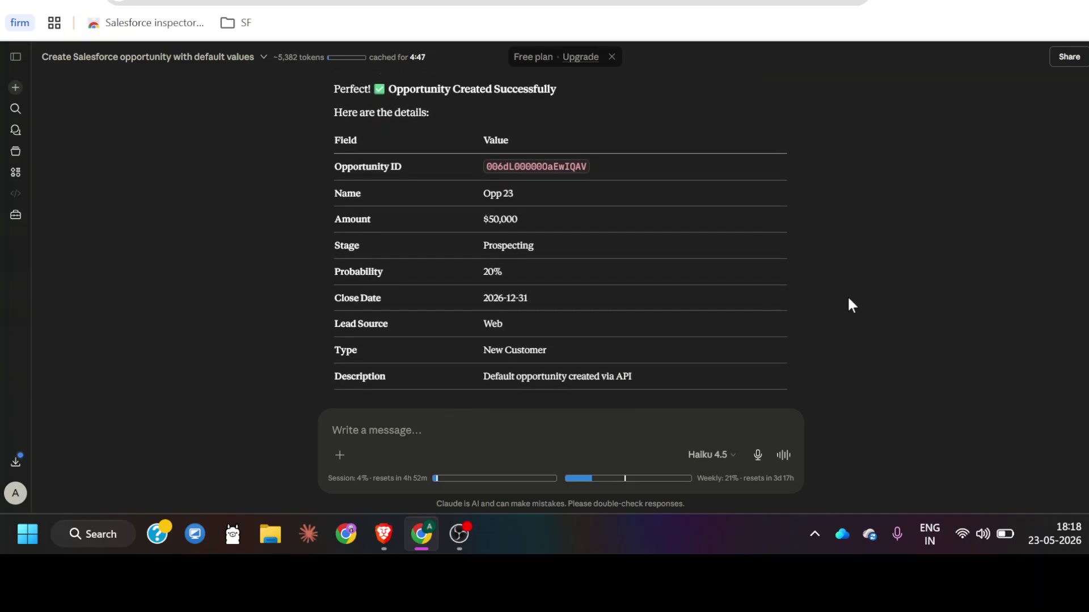
Step: Examine the new opportunity's default field values in the reply and look back over the schema call and original prompt
{"action": "left_click_drag", "start_coordinate": [333, 218], "coordinate": [630, 373]}
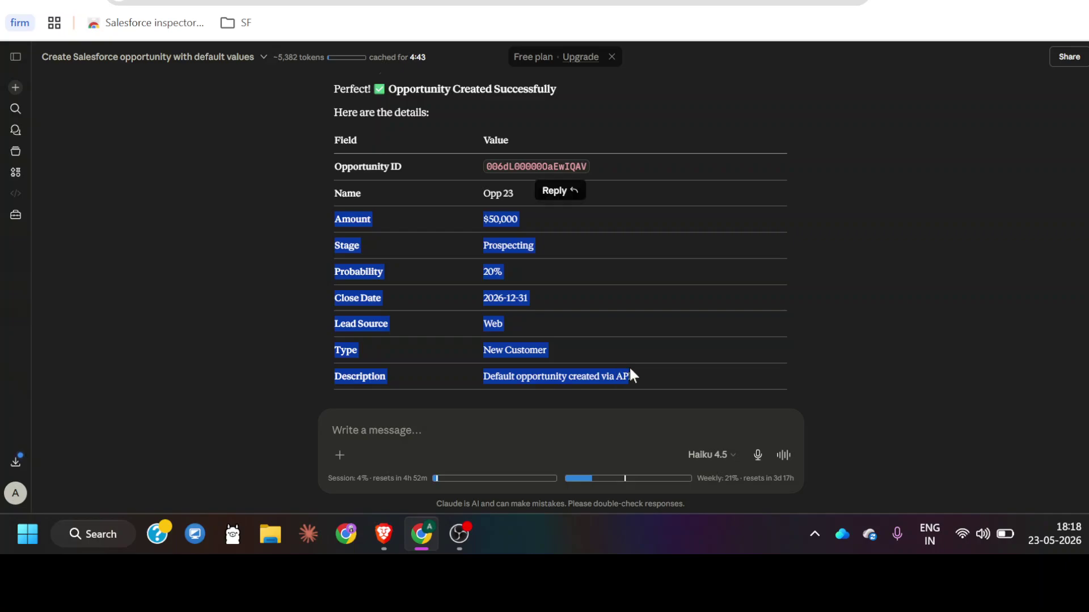
{"action": "left_click", "coordinate": [839, 362]}
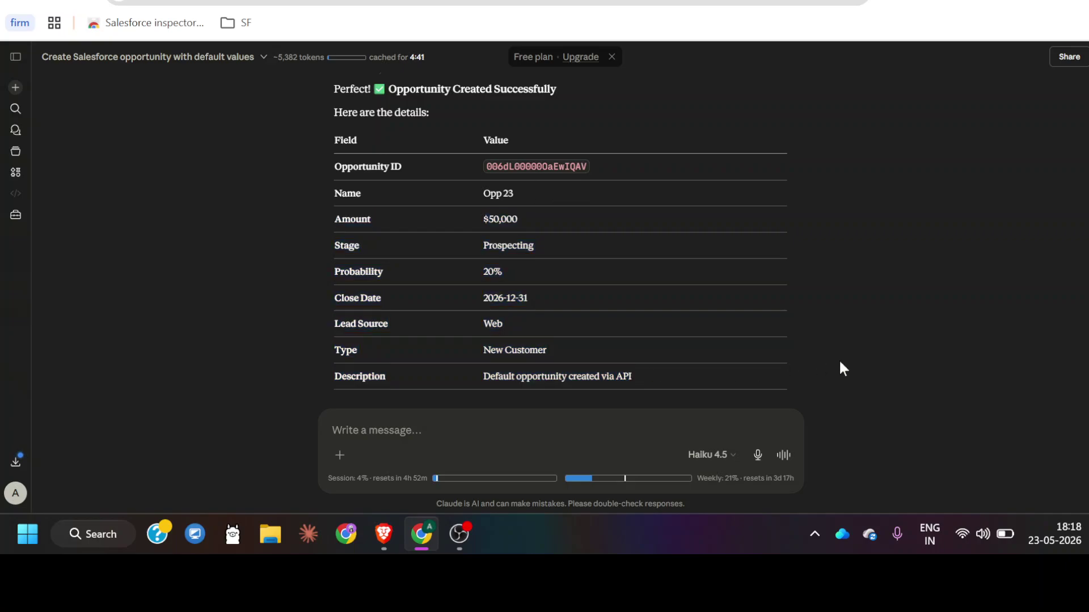
{"action": "scroll", "coordinate": [838, 359], "scroll_direction": "down", "scroll_amount": 2}
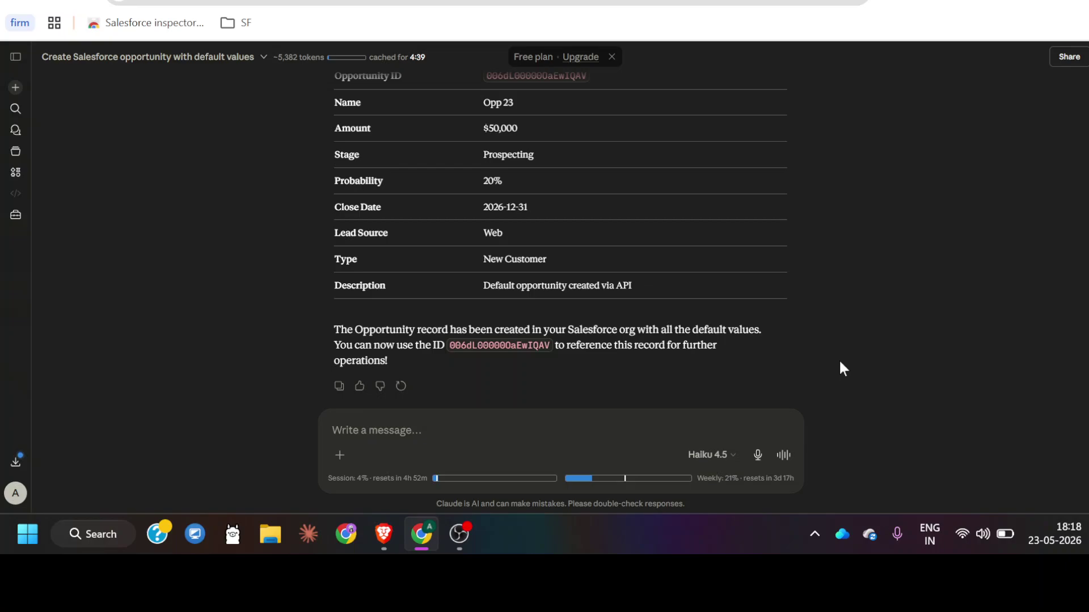
{"action": "scroll", "coordinate": [457, 191], "scroll_direction": "up", "scroll_amount": 1}
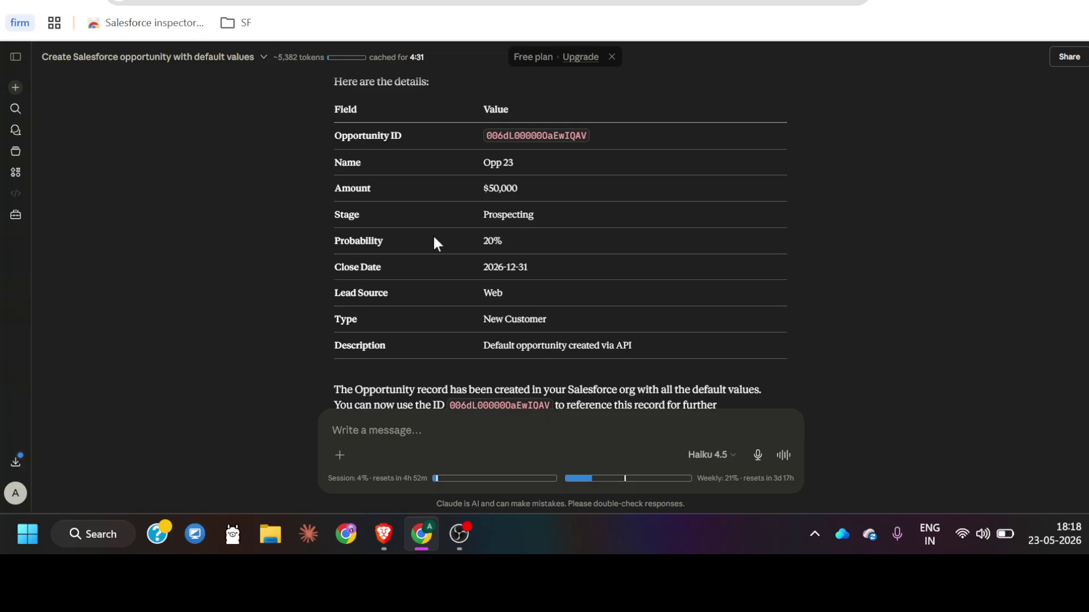
{"action": "scroll", "coordinate": [433, 234], "scroll_direction": "up", "scroll_amount": 9}
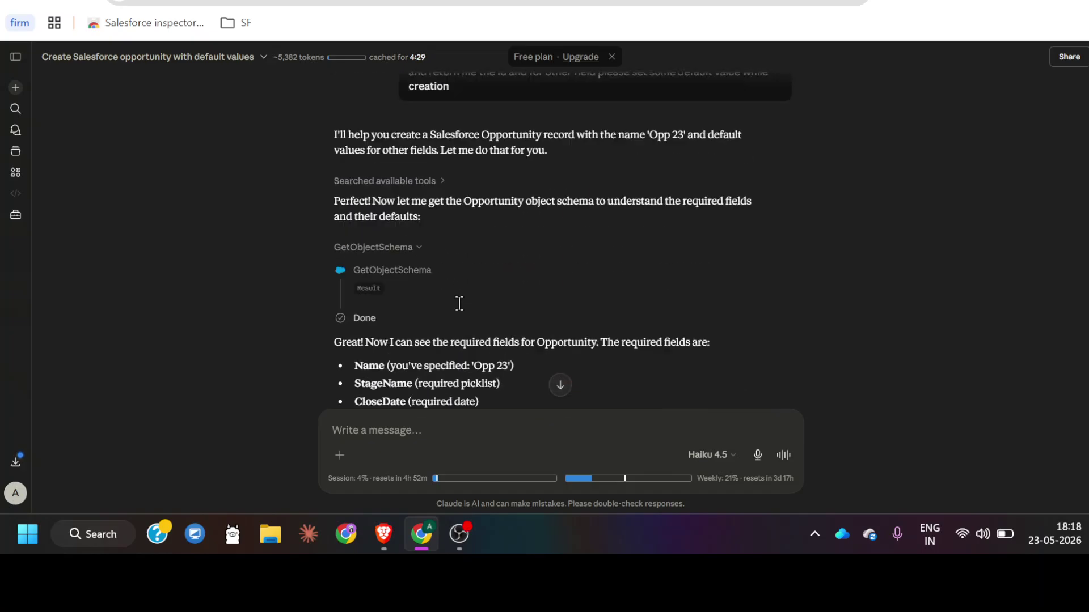
{"action": "scroll", "coordinate": [459, 304], "scroll_direction": "up", "scroll_amount": 1}
{"action": "left_click_drag", "start_coordinate": [684, 187], "coordinate": [650, 190]}
{"action": "scroll", "coordinate": [691, 254], "scroll_direction": "down", "scroll_amount": 10}
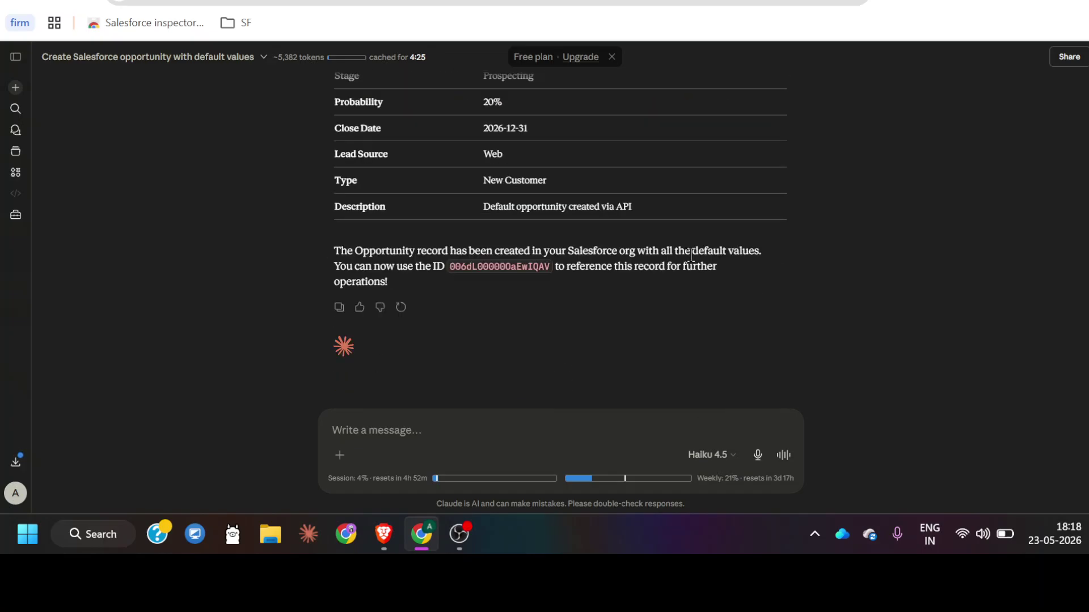
Step: Copy the new opportunity's record ID from the reply and open that record by its URL in the Salesforce org
{"action": "double_click", "coordinate": [495, 268]}
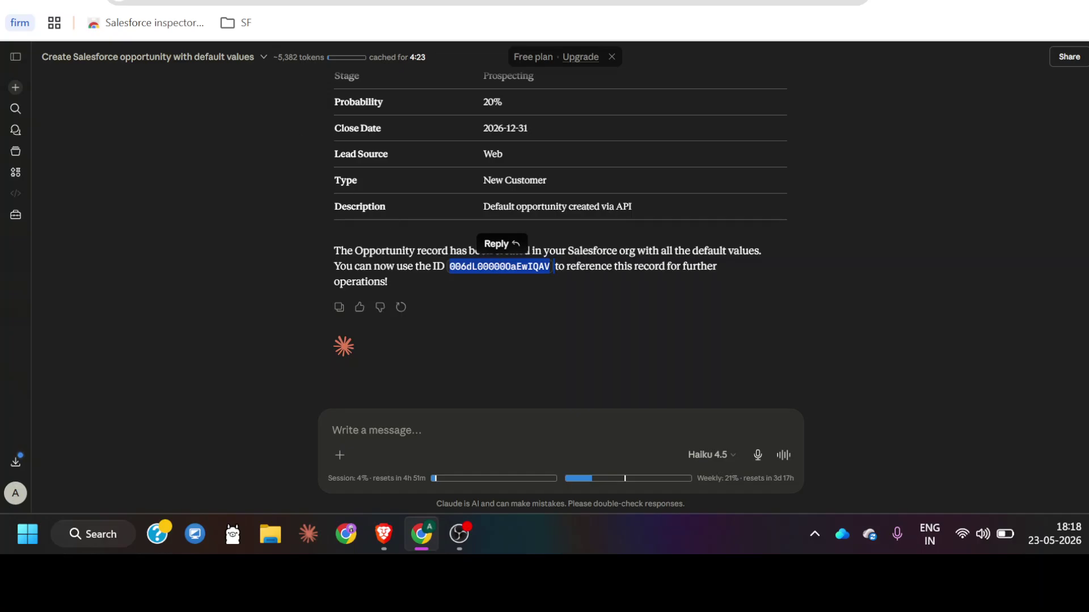
{"action": "key", "text": "ctrl+Tab"}
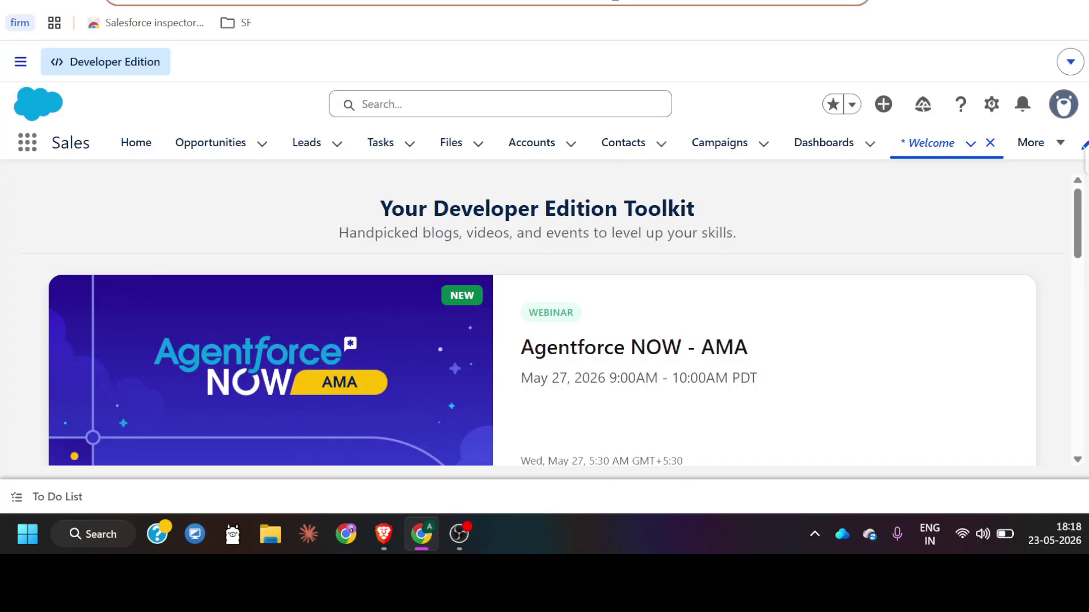
{"action": "left_click", "coordinate": [442, 20]}
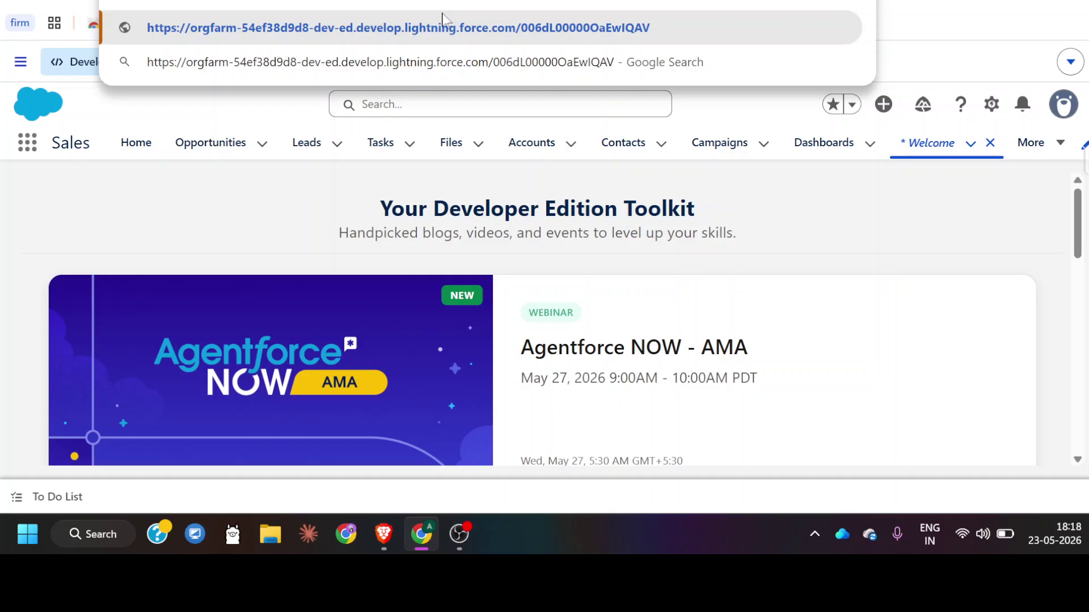
{"action": "key", "text": "Return"}
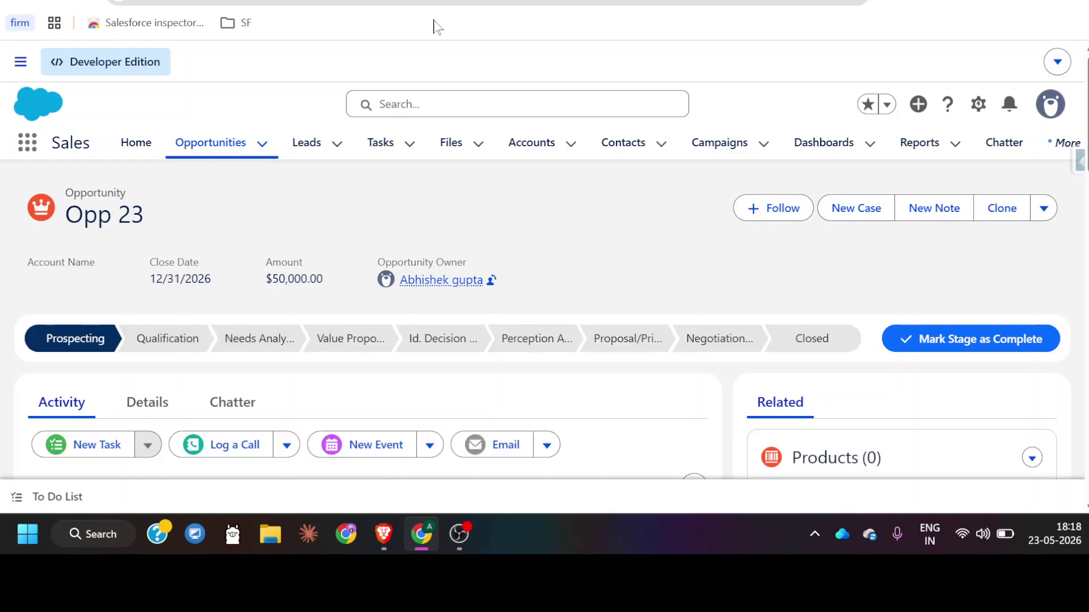
Step: Dismiss the Field Service Setup promotion and examine the Opp 23 record's name and detail fields, down to the Description
{"action": "left_click_drag", "start_coordinate": [165, 219], "coordinate": [63, 189]}
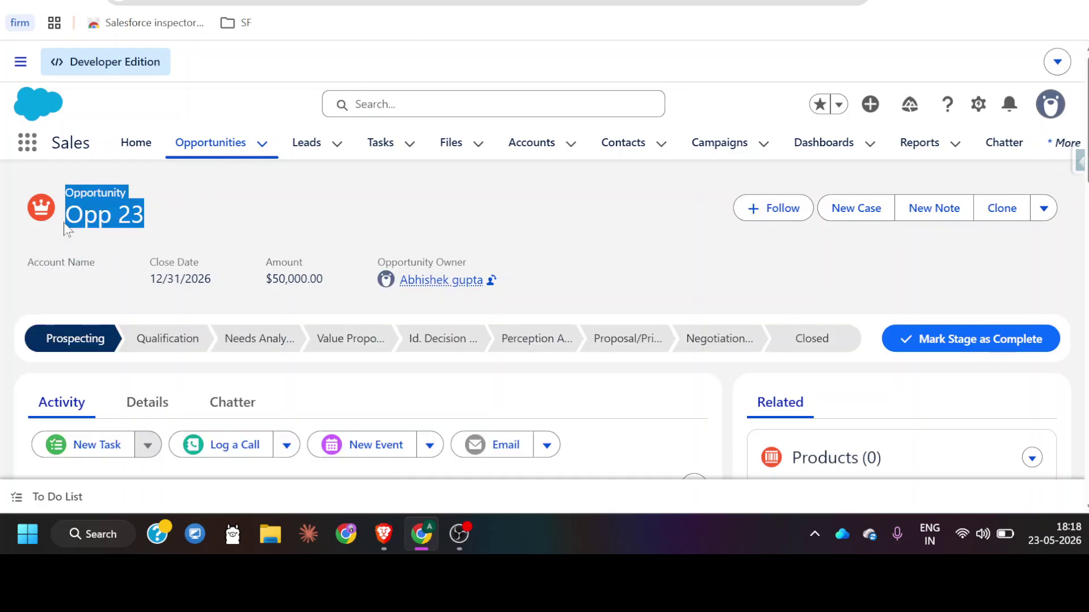
{"action": "left_click", "coordinate": [650, 309]}
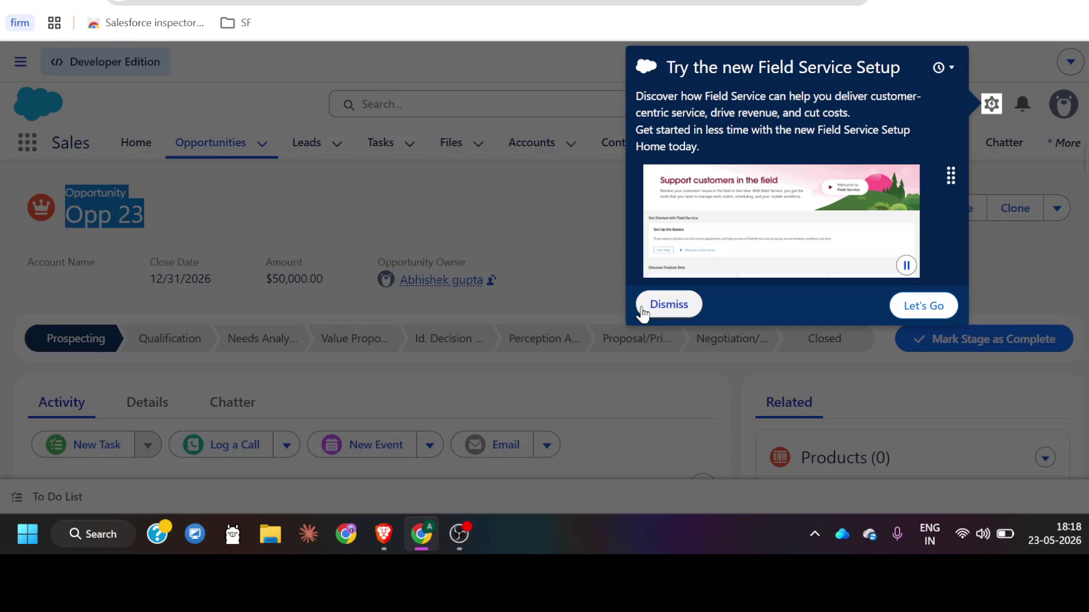
{"action": "left_click", "coordinate": [446, 207]}
{"action": "scroll", "coordinate": [448, 207], "scroll_direction": "down", "scroll_amount": 5}
{"action": "scroll", "coordinate": [445, 206], "scroll_direction": "up", "scroll_amount": 4}
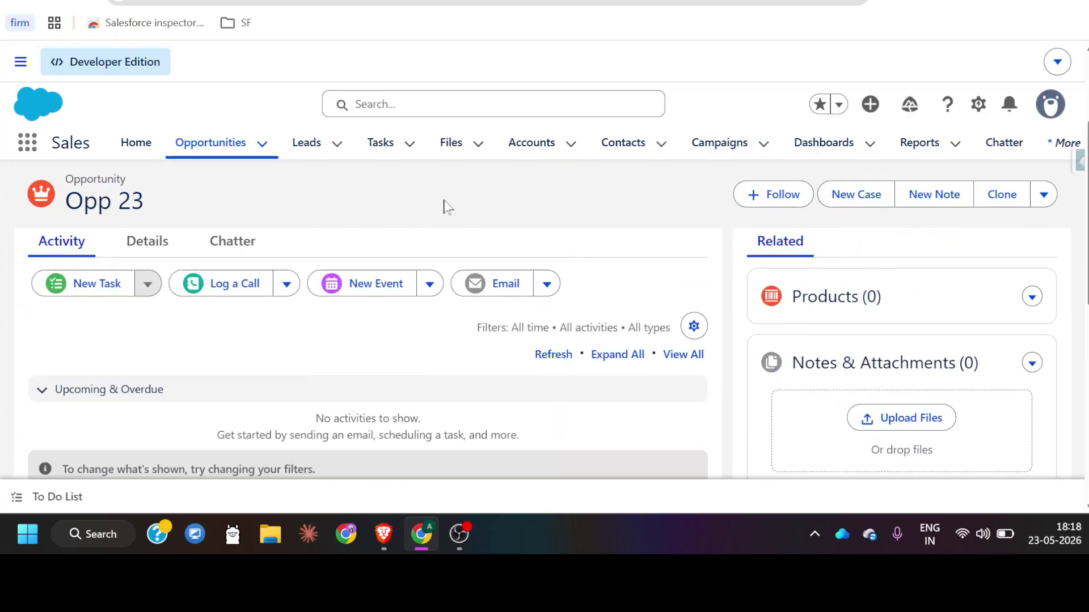
{"action": "left_click", "coordinate": [139, 296]}
{"action": "scroll", "coordinate": [371, 340], "scroll_direction": "down", "scroll_amount": 5}
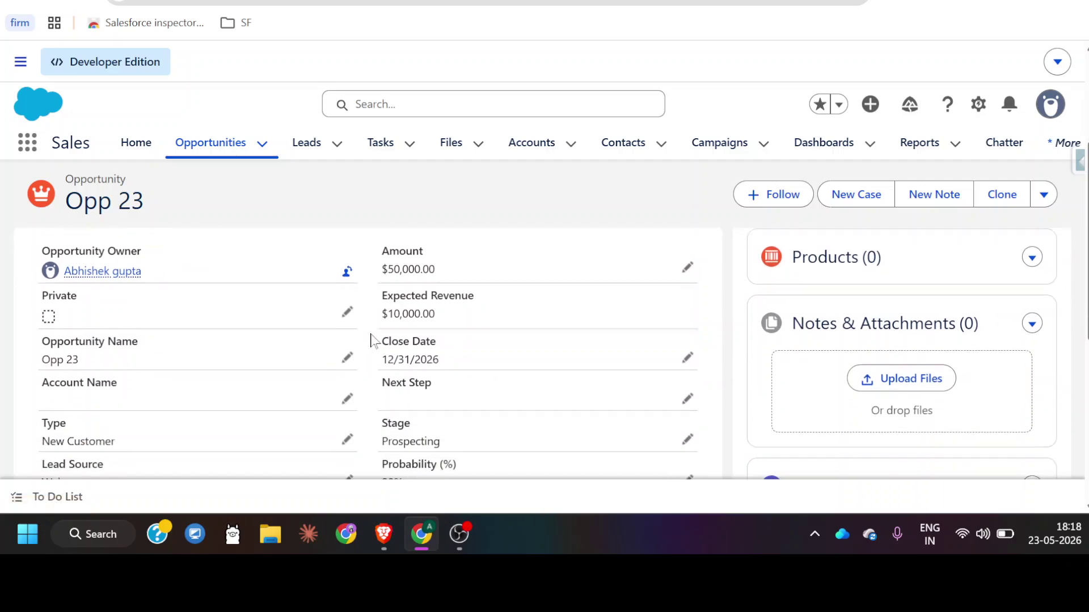
{"action": "scroll", "coordinate": [372, 340], "scroll_direction": "down", "scroll_amount": 3}
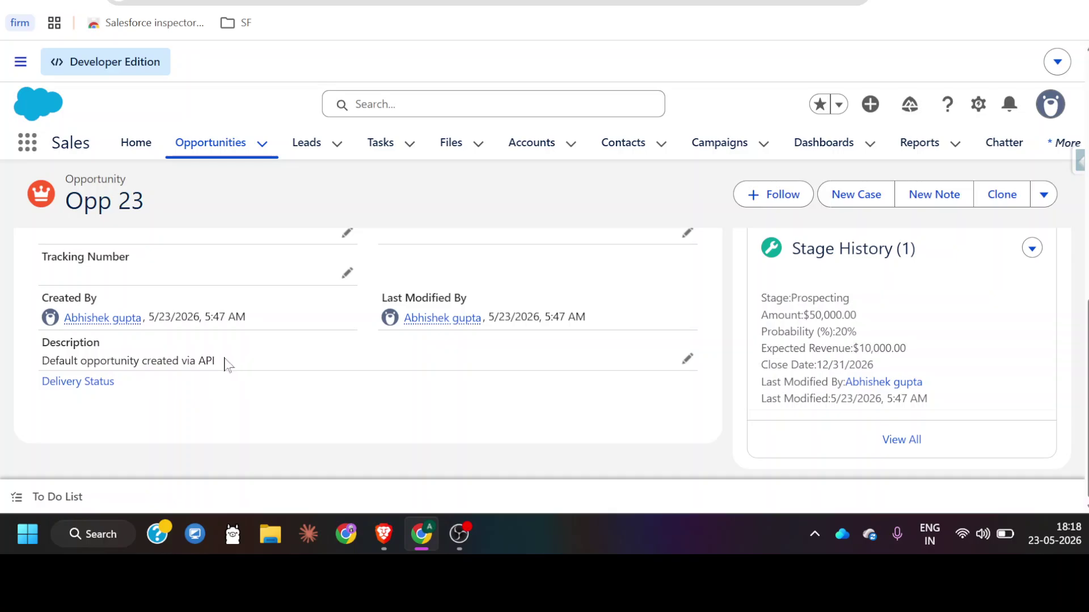
{"action": "left_click_drag", "start_coordinate": [226, 361], "coordinate": [41, 363]}
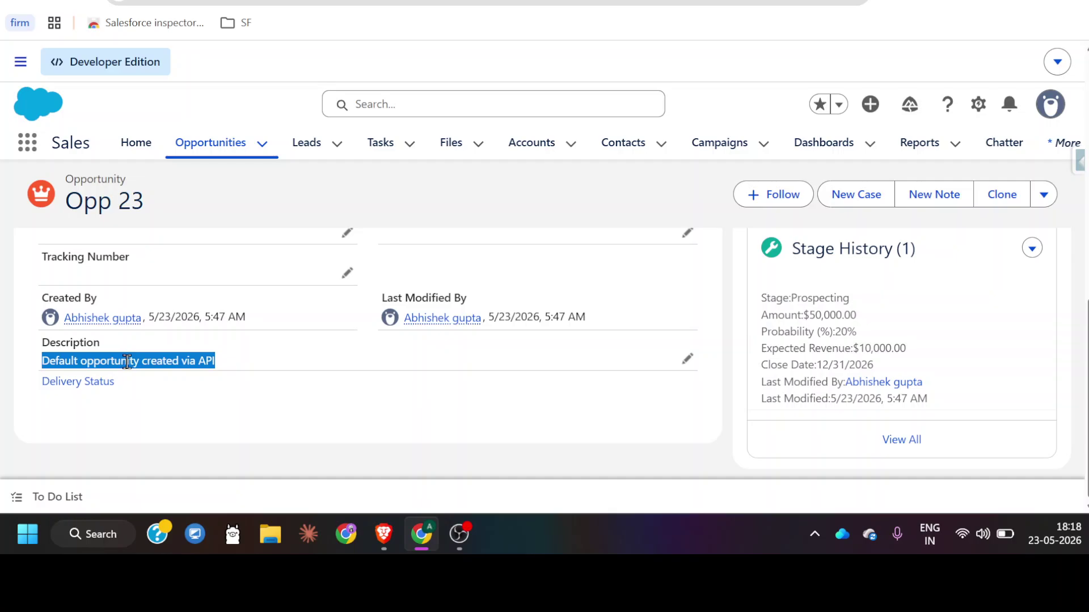
Step: Switch back to Claude and compare the Description value in the reply with the one on the Salesforce record
{"action": "key", "text": "ctrl+Tab"}
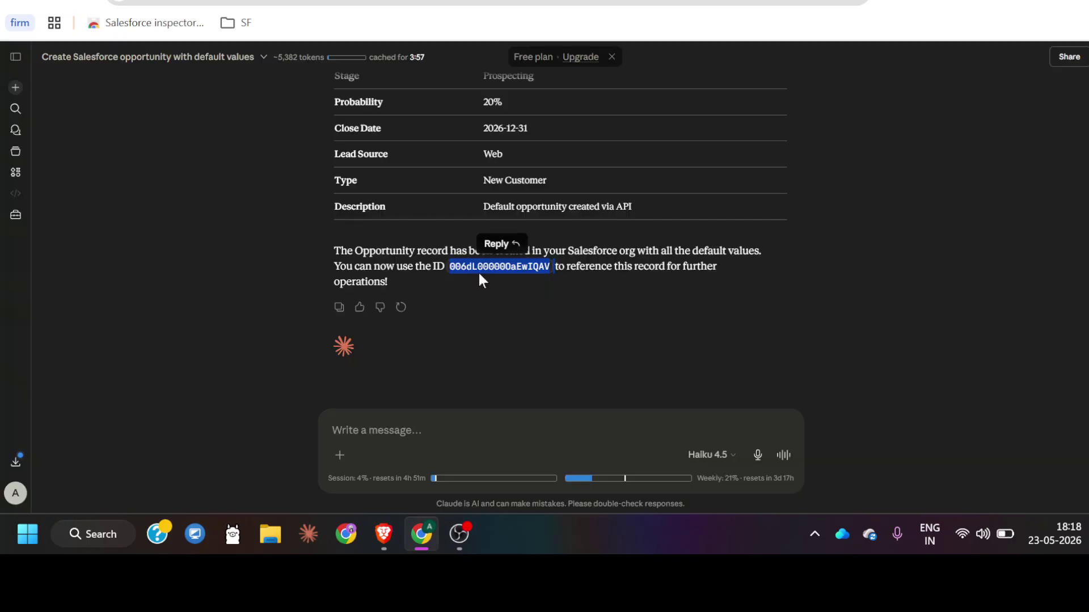
{"action": "scroll", "coordinate": [477, 270], "scroll_direction": "up", "scroll_amount": 1}
{"action": "left_click_drag", "start_coordinate": [481, 266], "coordinate": [669, 267]}
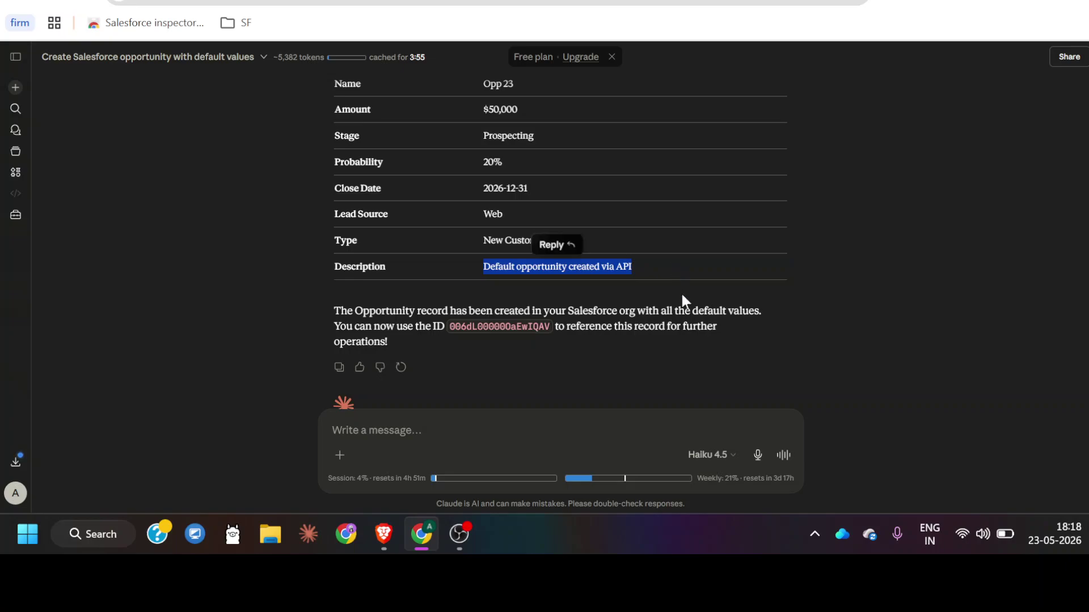
{"action": "left_click", "coordinate": [801, 326]}
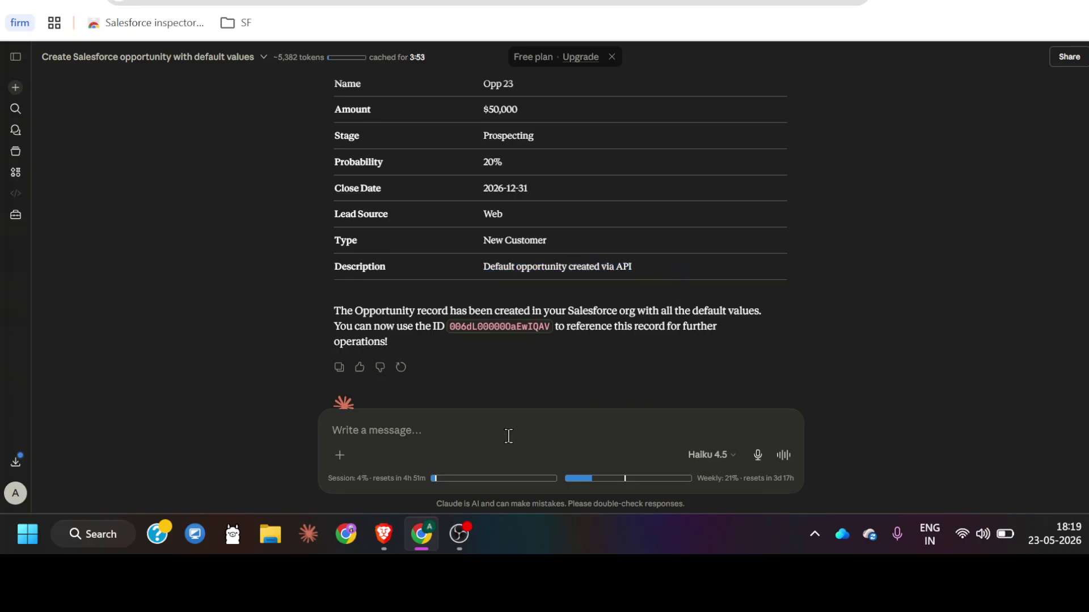
Step: Start a chat message reading 'please update the Description', copying the field name from the reply's table
{"action": "double_click", "coordinate": [364, 266]}
{"action": "key", "text": "ctrl+c"}
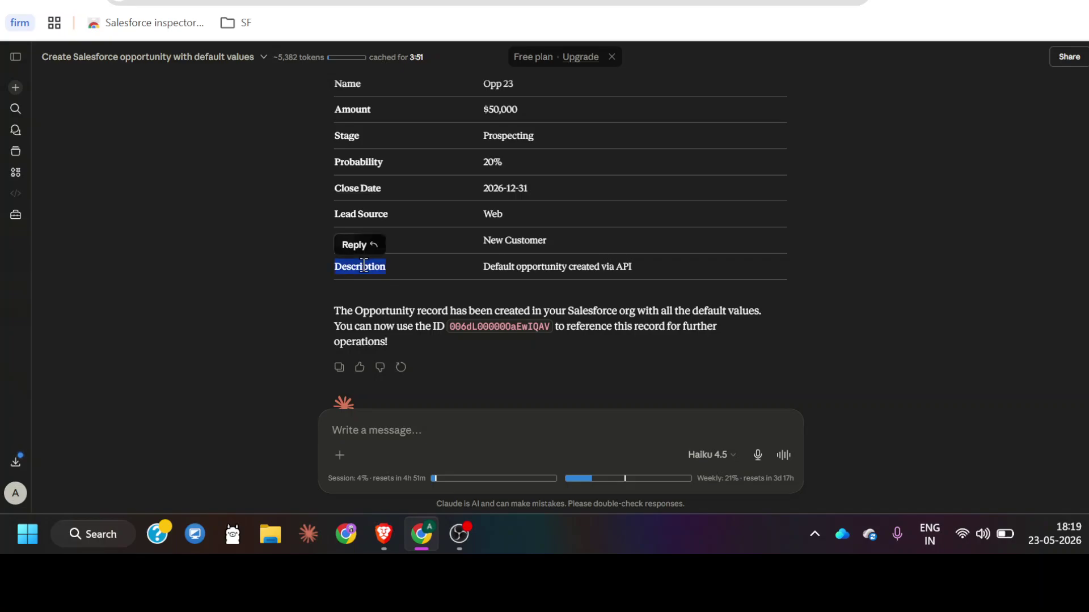
{"action": "left_click", "coordinate": [409, 429]}
{"action": "key", "text": "ctrl+v"}
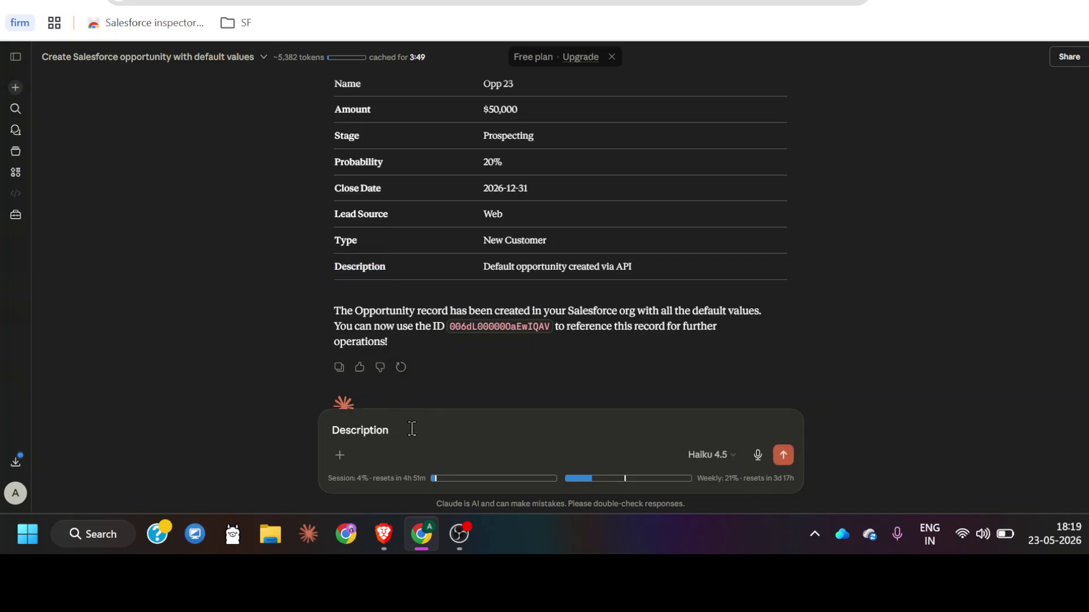
{"action": "type", "text": "please"}
{"action": "key", "text": "End"}
{"action": "left_click", "coordinate": [412, 429]}
{"action": "key", "text": "ctrl+Left"}
{"action": "type", "text": "update the"}
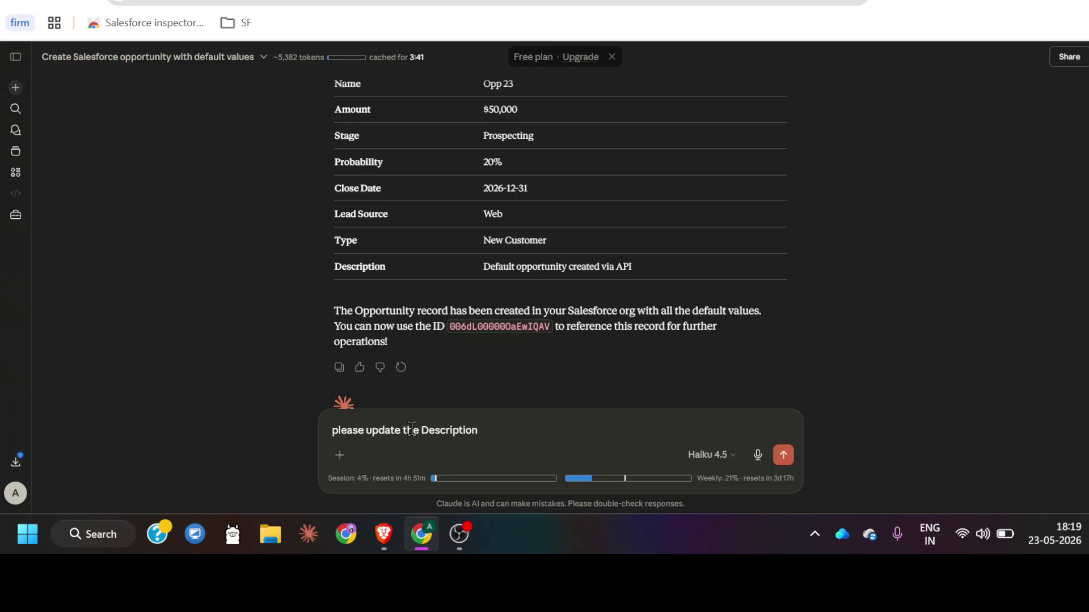
Step: Continue the message with 'which "Claude and MCP in salesforce" in opporutniy id', add the record ID copied from the reply, and send it
{"action": "type", "text": " which \"Claude and MCP"}
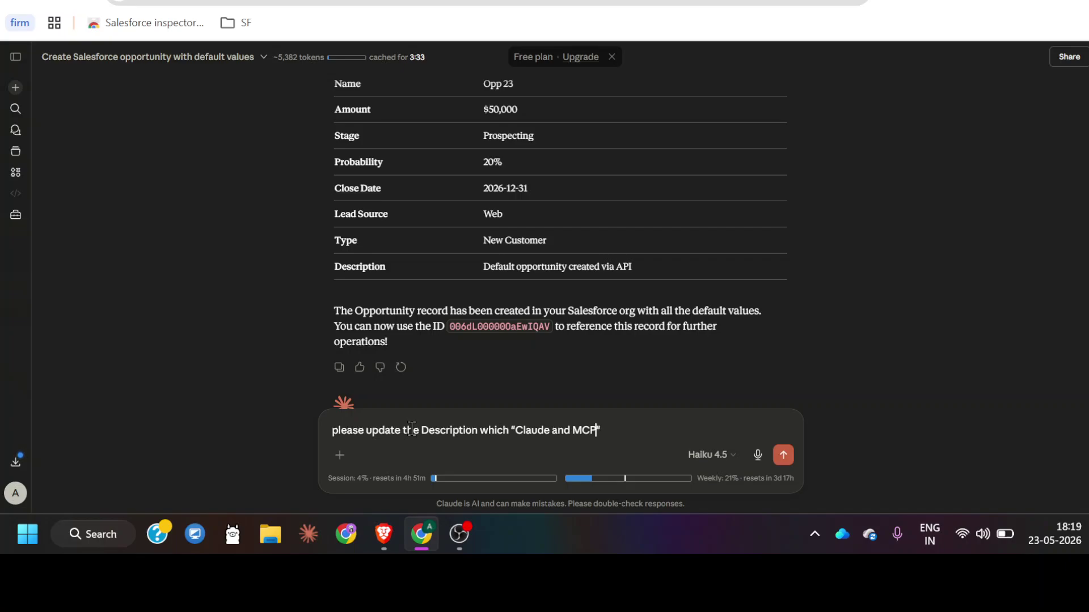
{"action": "type", "text": " in salesforce"}
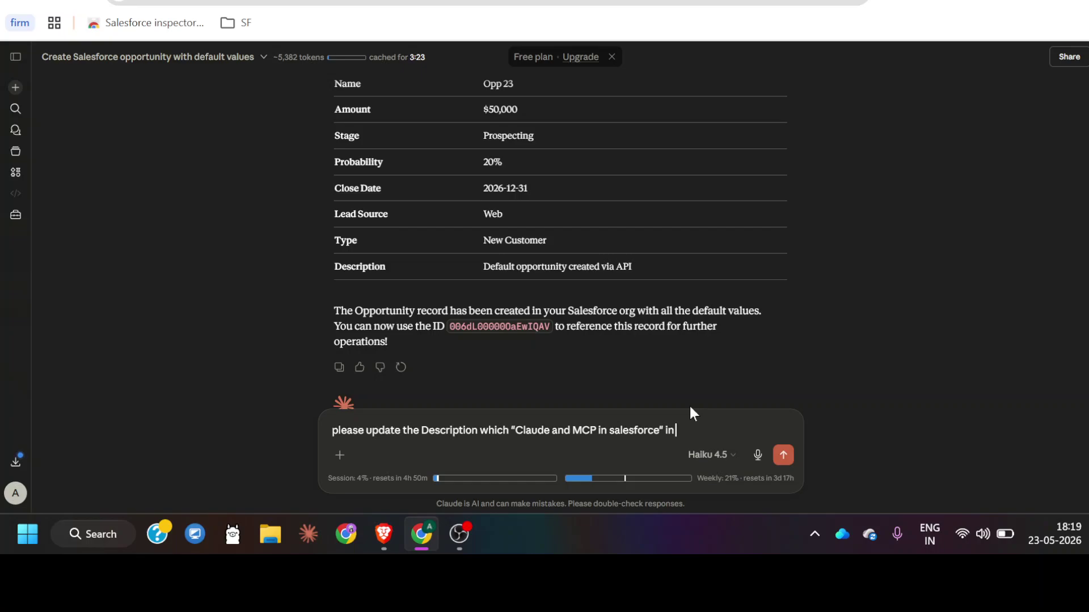
{"action": "type", "text": "tniy"}
{"action": "double_click", "coordinate": [514, 326]}
{"action": "key", "text": "ctrl+c"}
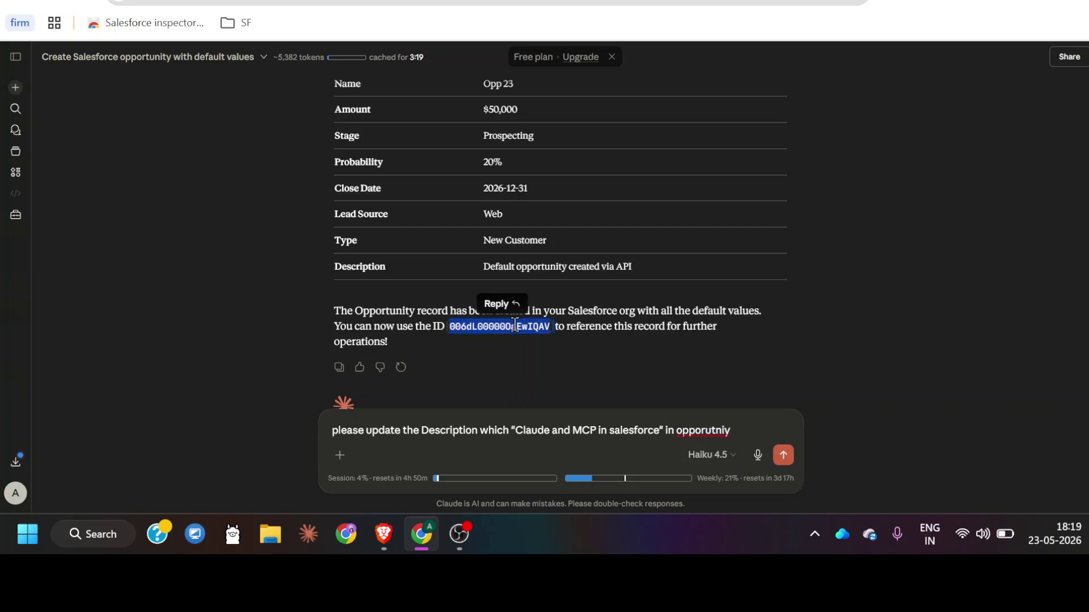
{"action": "left_click", "coordinate": [762, 442]}
{"action": "type", "text": "id"}
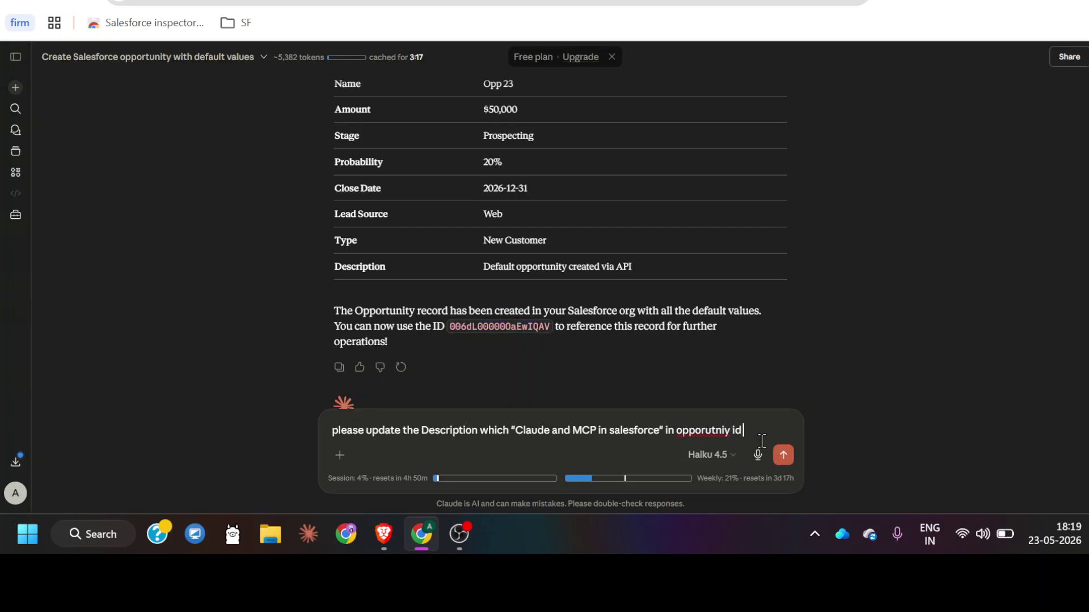
{"action": "key", "text": "ctrl+v"}
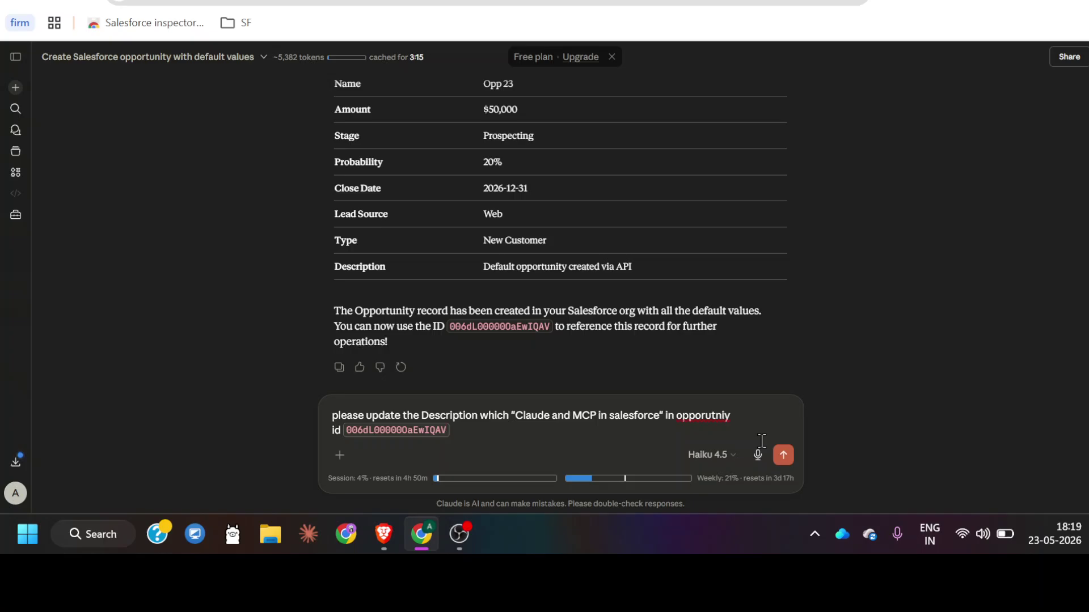
{"action": "key", "text": "Return"}
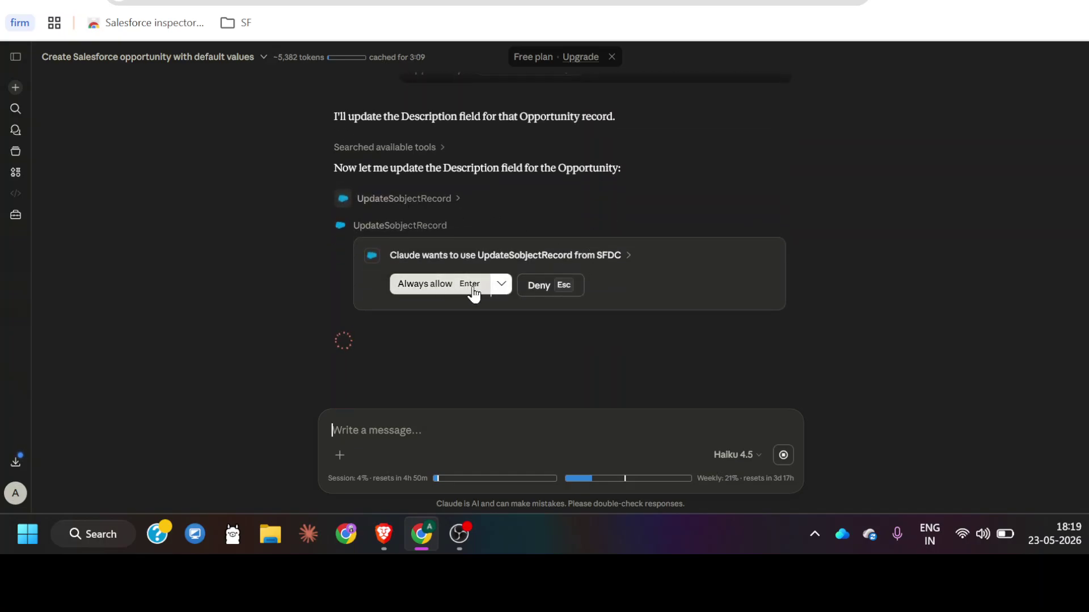
Step: Always allow Claude to use the UpdateSobjectRecord tool from SFDC and close the browser's permission notification
{"action": "left_click", "coordinate": [500, 285]}
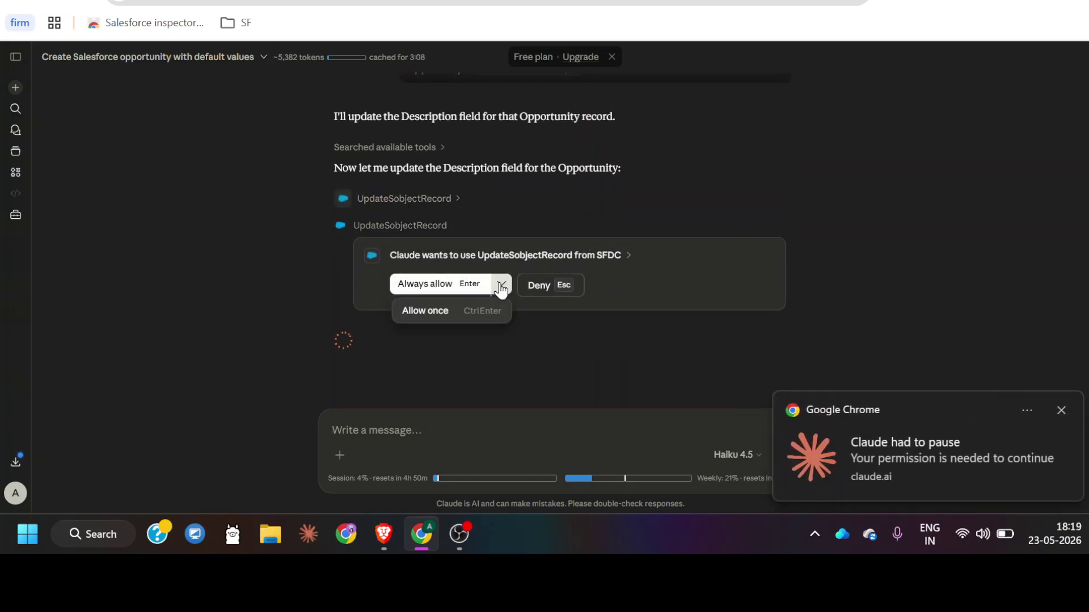
{"action": "left_click", "coordinate": [427, 288]}
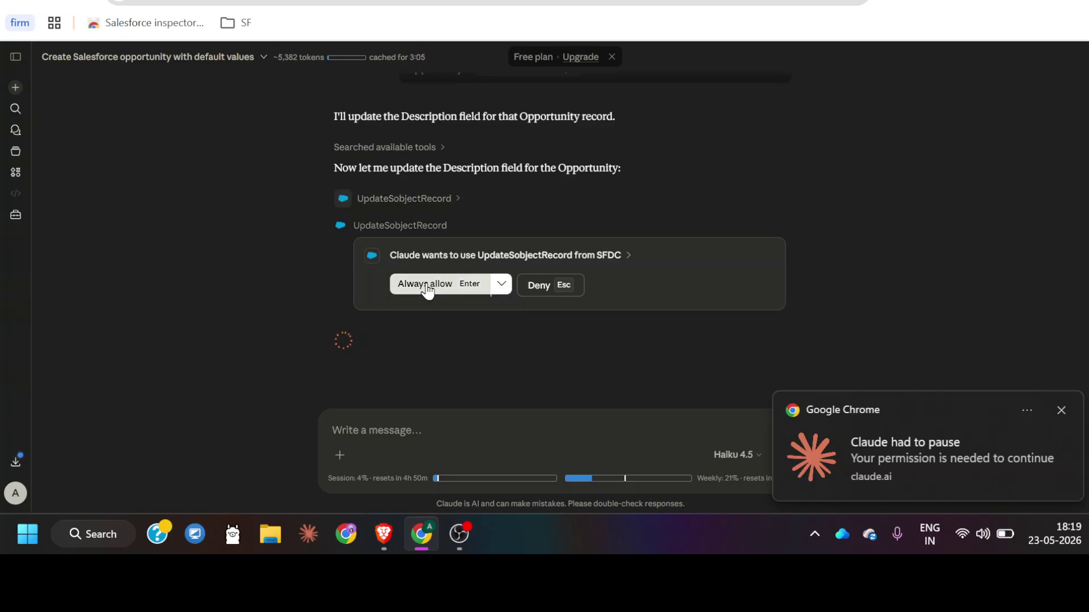
{"action": "left_click", "coordinate": [1061, 411]}
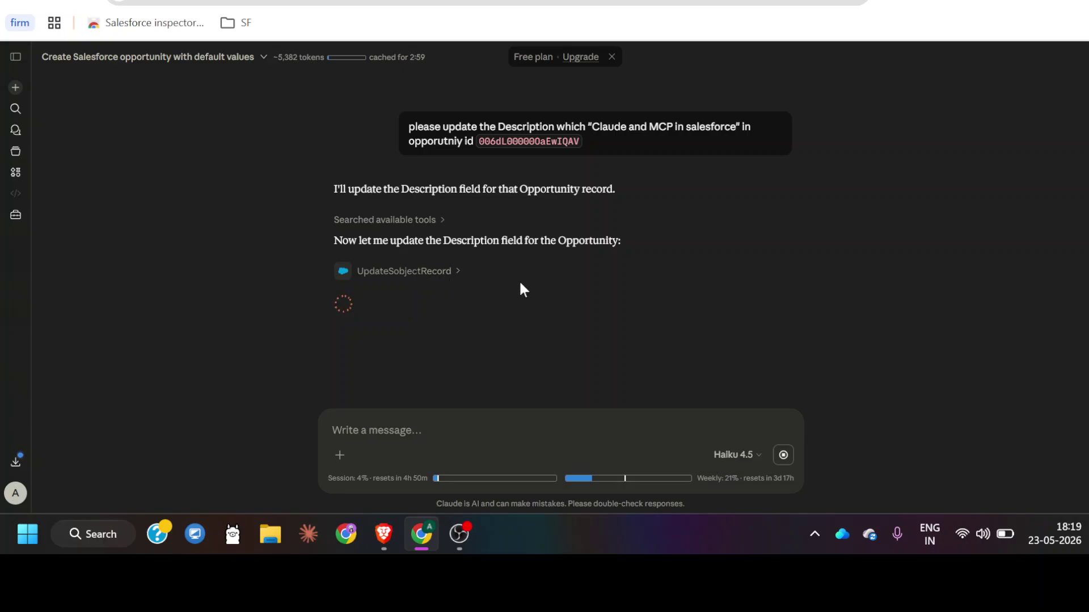
Step: Read the update reply, copying the opportunity's ID from it, and switch back to the Opp 23 record in Salesforce
{"action": "scroll", "coordinate": [520, 283], "scroll_direction": "up", "scroll_amount": 1}
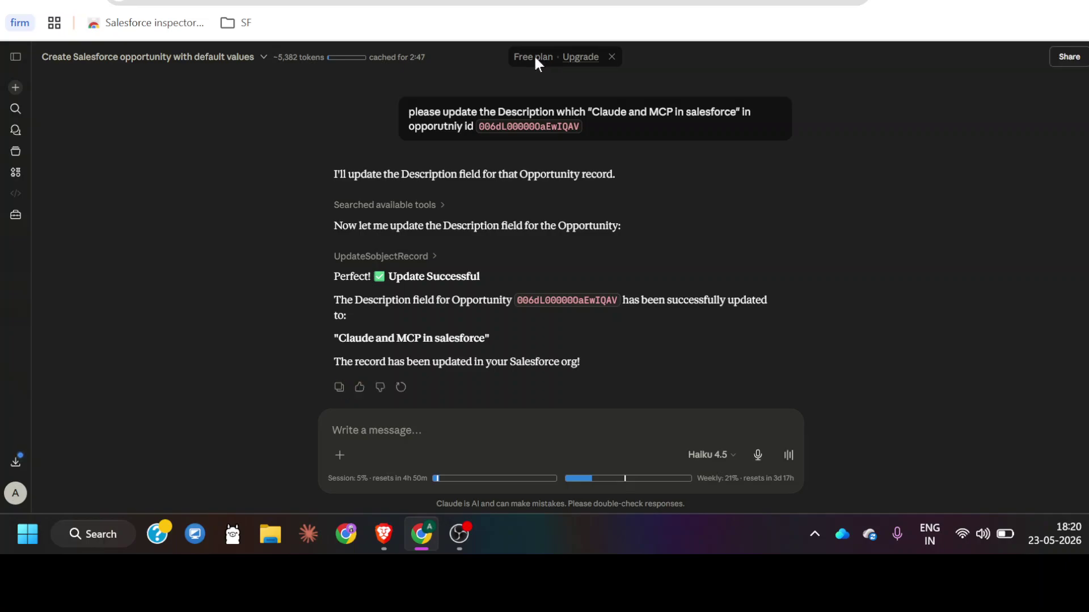
{"action": "scroll", "coordinate": [570, 272], "scroll_direction": "down", "scroll_amount": 1}
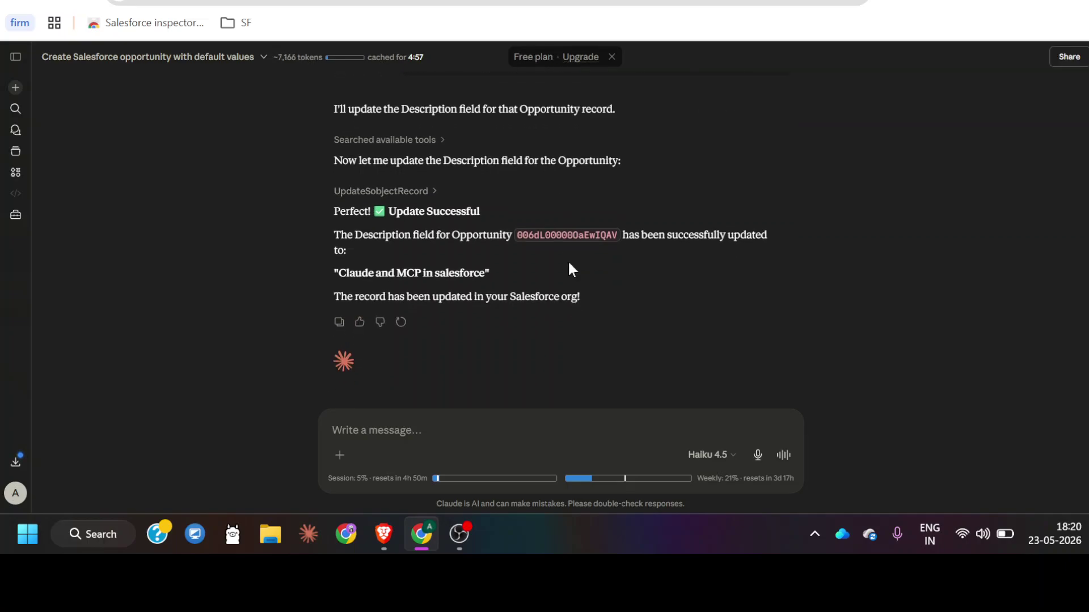
{"action": "double_click", "coordinate": [559, 234]}
{"action": "key", "text": "ctrl+c"}
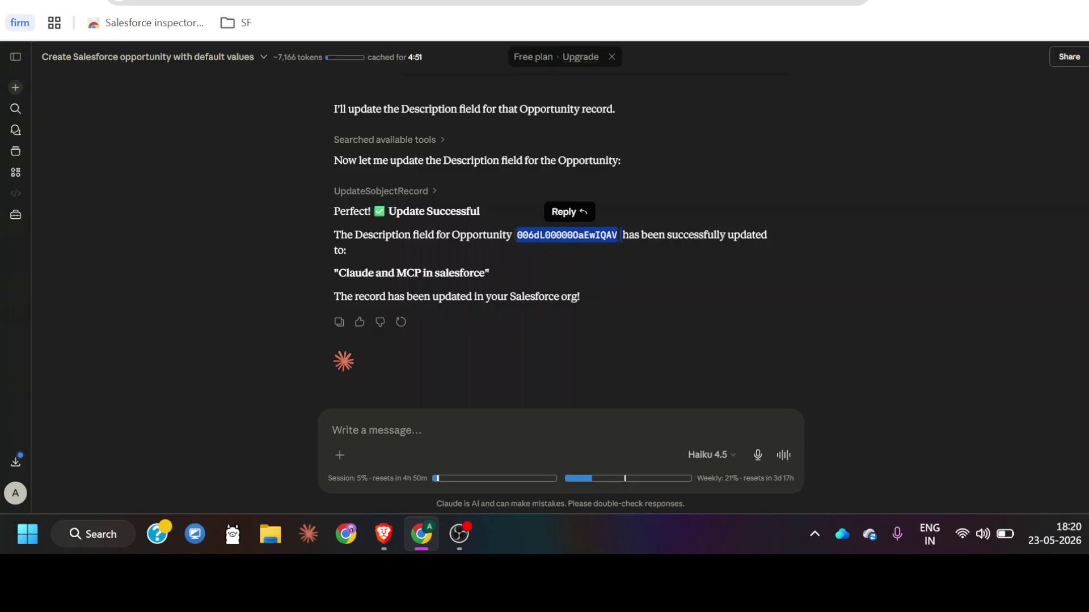
{"action": "left_click", "coordinate": [85, 1]}
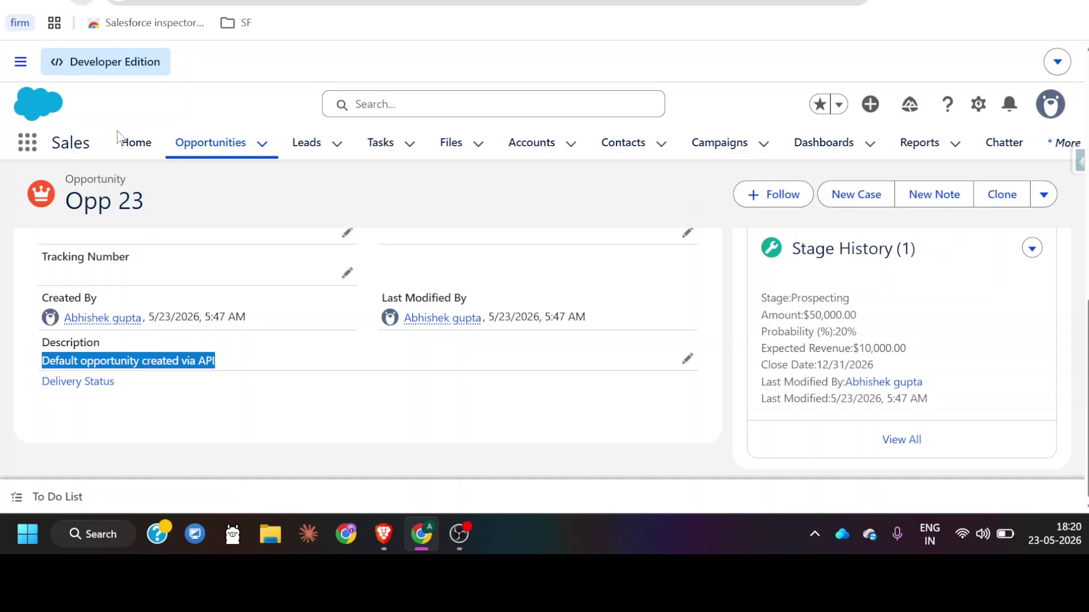
Step: Reload the Opp 23 record and check the Description field in its details
{"action": "key", "text": "F5"}
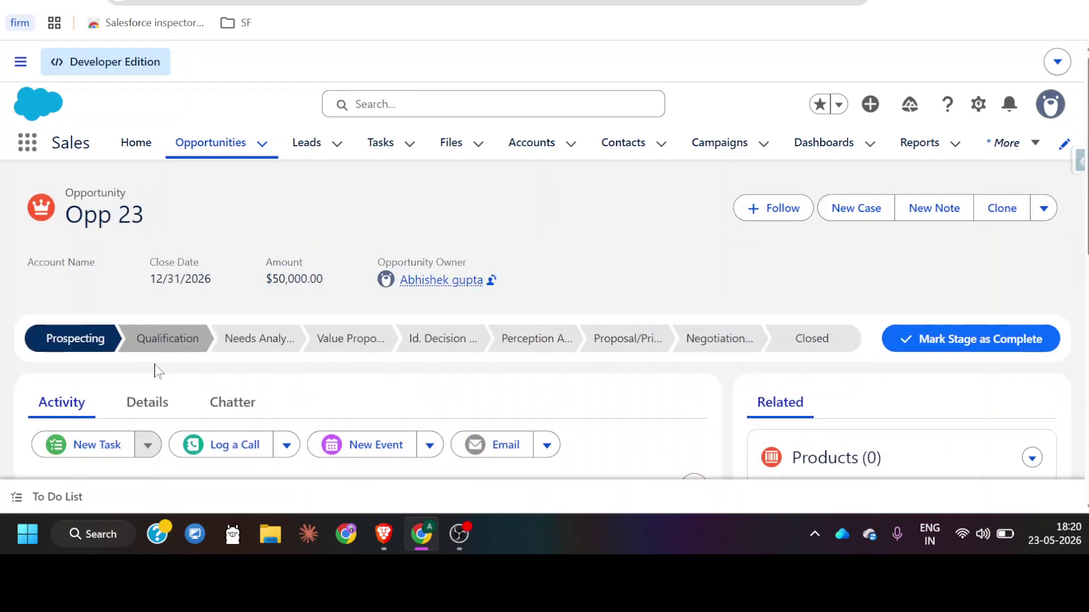
{"action": "left_click", "coordinate": [148, 396]}
{"action": "scroll", "coordinate": [342, 374], "scroll_direction": "down", "scroll_amount": 10}
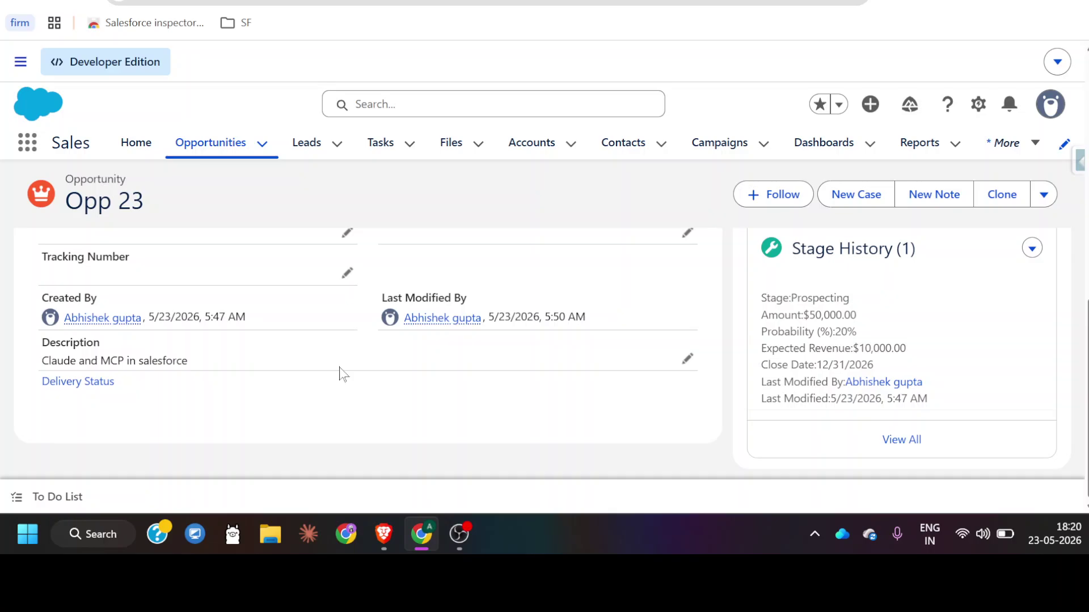
{"action": "left_click_drag", "start_coordinate": [189, 362], "coordinate": [43, 363]}
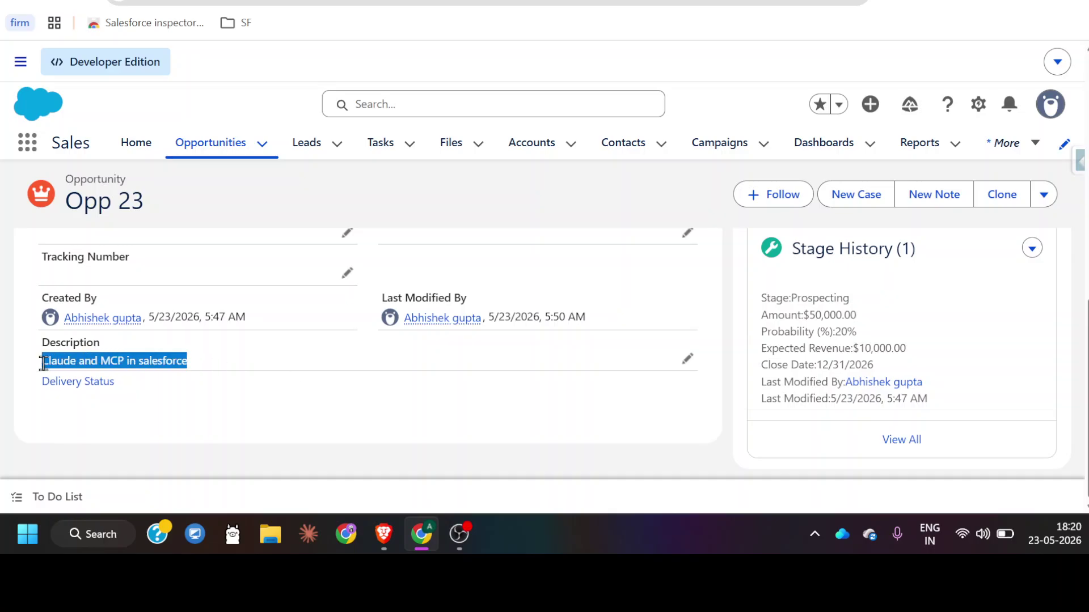
Step: Switch back to Claude and send 'now delete the opp', the copied record ID, and 'from the org' as one message
{"action": "key", "text": "alt+Tab"}
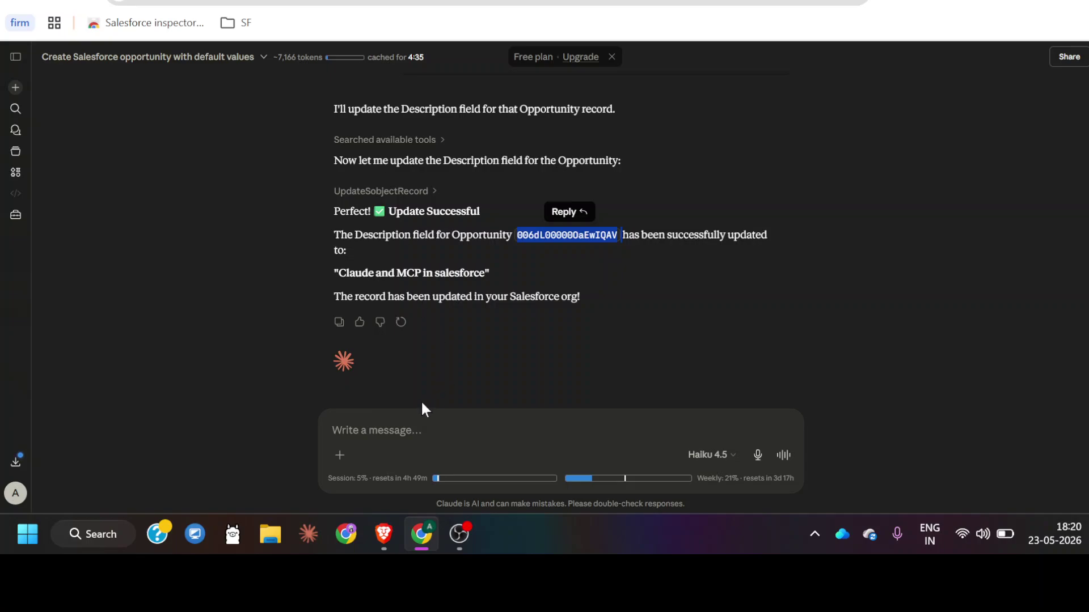
{"action": "left_click", "coordinate": [415, 417]}
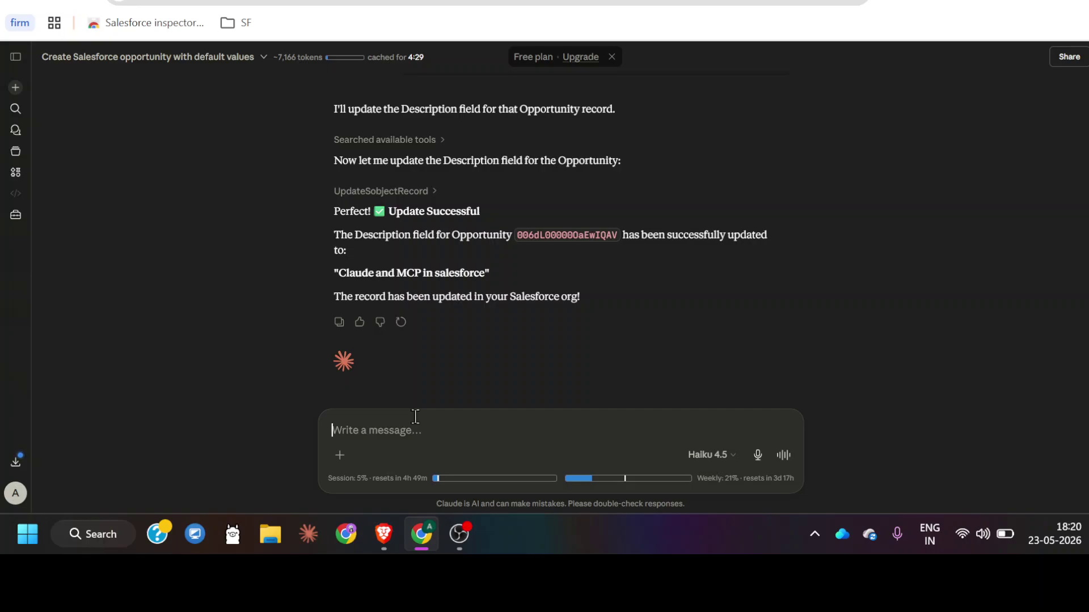
{"action": "type", "text": "now dele"}
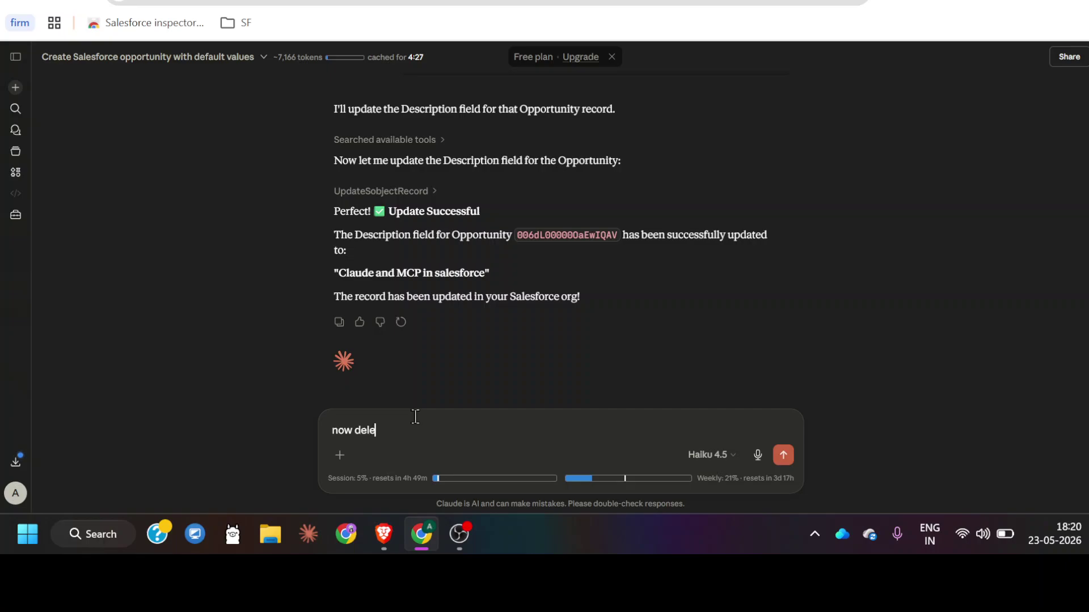
{"action": "type", "text": "te the oppo"}
{"action": "key", "text": "ctrl+v"}
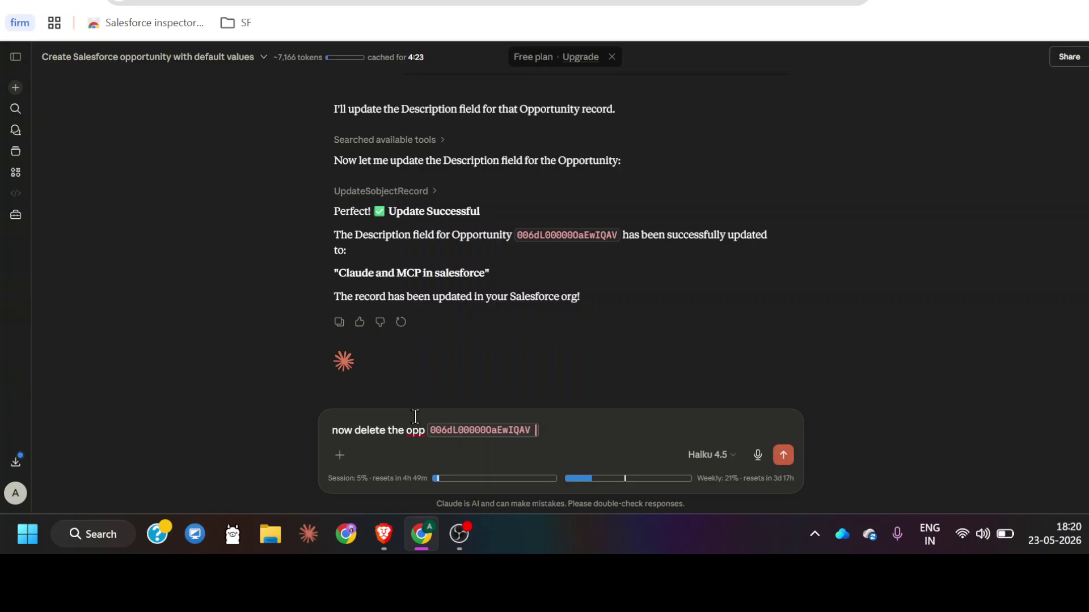
{"action": "type", "text": "from the org"}
{"action": "key", "text": "Return"}
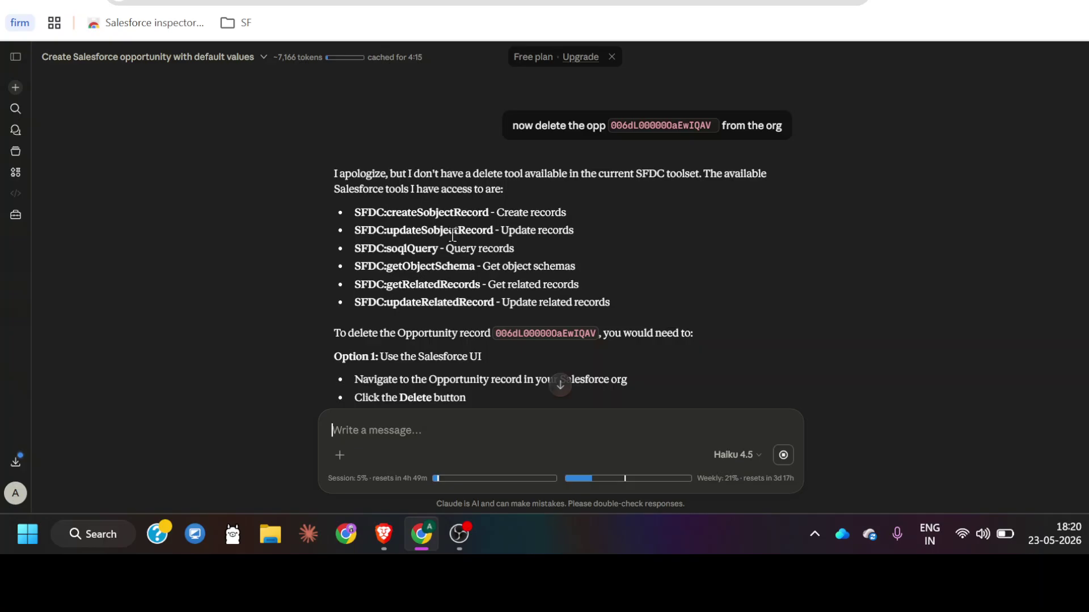
Step: Read Claude's reply to the delete request, examining the available SFDC tools and the alternative deletion options
{"action": "left_click_drag", "start_coordinate": [610, 302], "coordinate": [357, 210]}
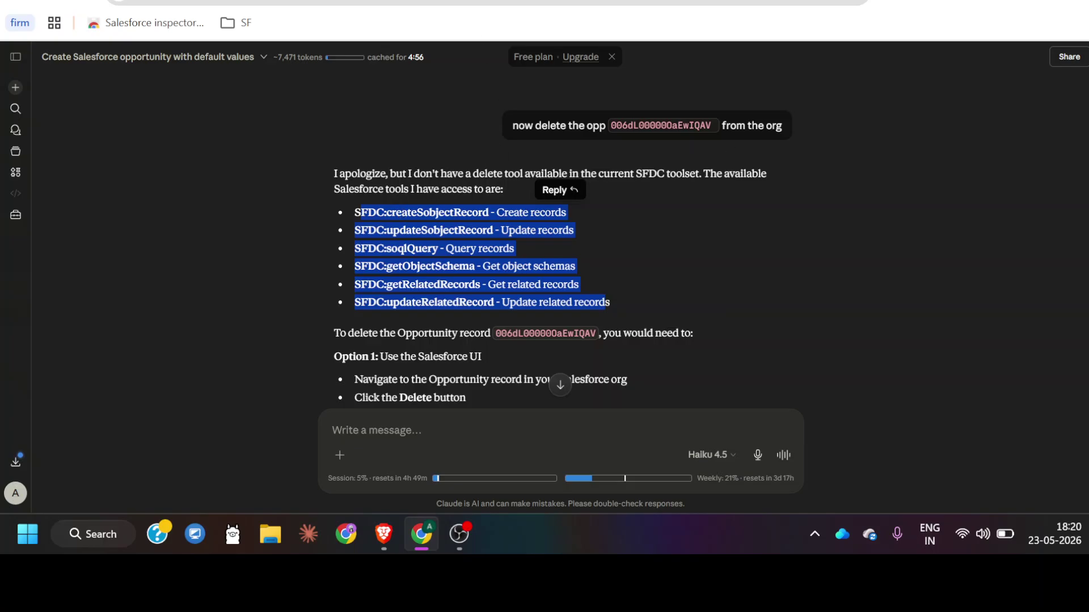
{"action": "scroll", "coordinate": [635, 297], "scroll_direction": "down", "scroll_amount": 3}
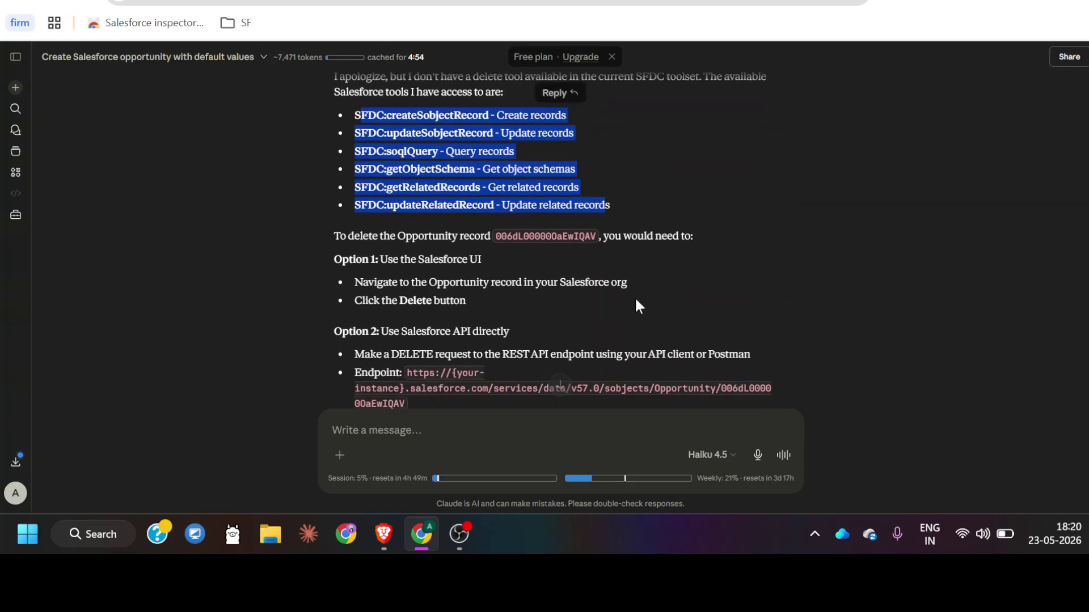
{"action": "scroll", "coordinate": [635, 297], "scroll_direction": "down", "scroll_amount": 3}
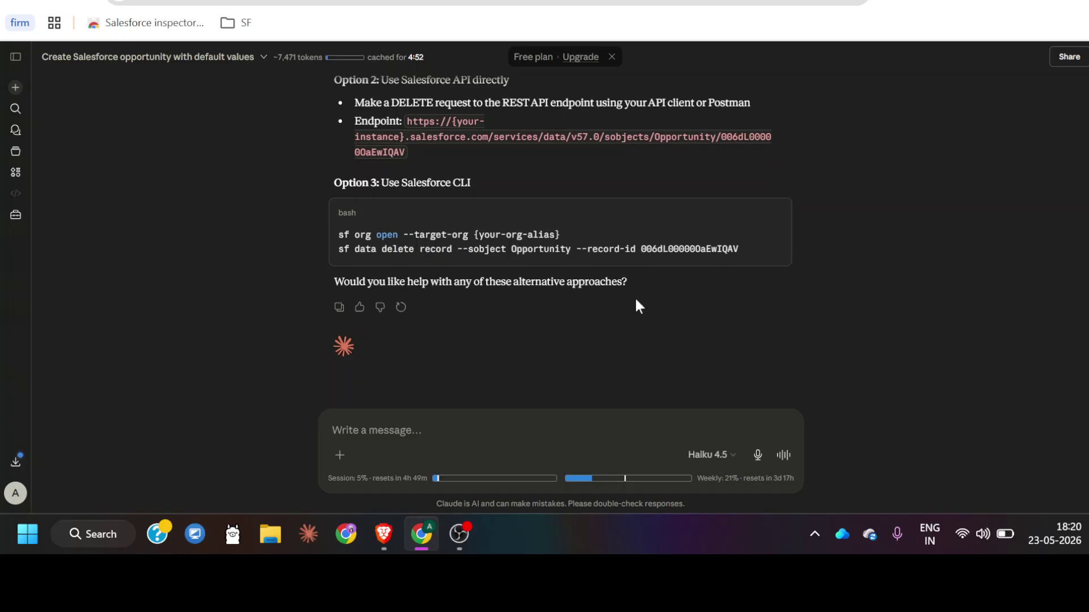
{"action": "scroll", "coordinate": [556, 217], "scroll_direction": "up", "scroll_amount": 2}
{"action": "scroll", "coordinate": [556, 213], "scroll_direction": "up", "scroll_amount": 5}
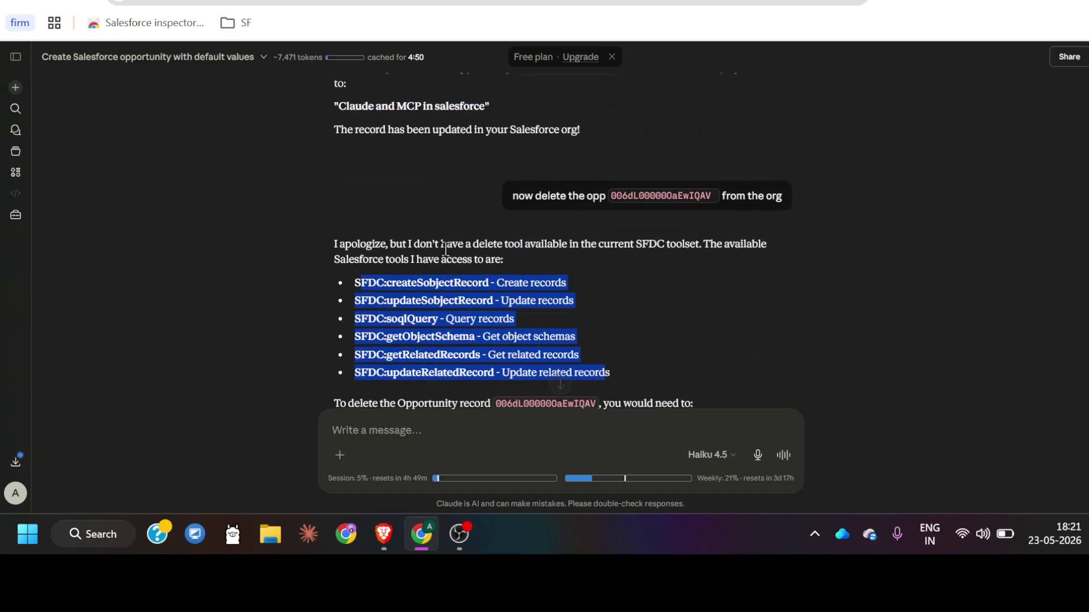
Step: Reload the Opp 23 record in Salesforce to check whether it still exists, and return to the Claude chat
{"action": "key", "text": "ctrl+Tab"}
{"action": "key", "text": "F5"}
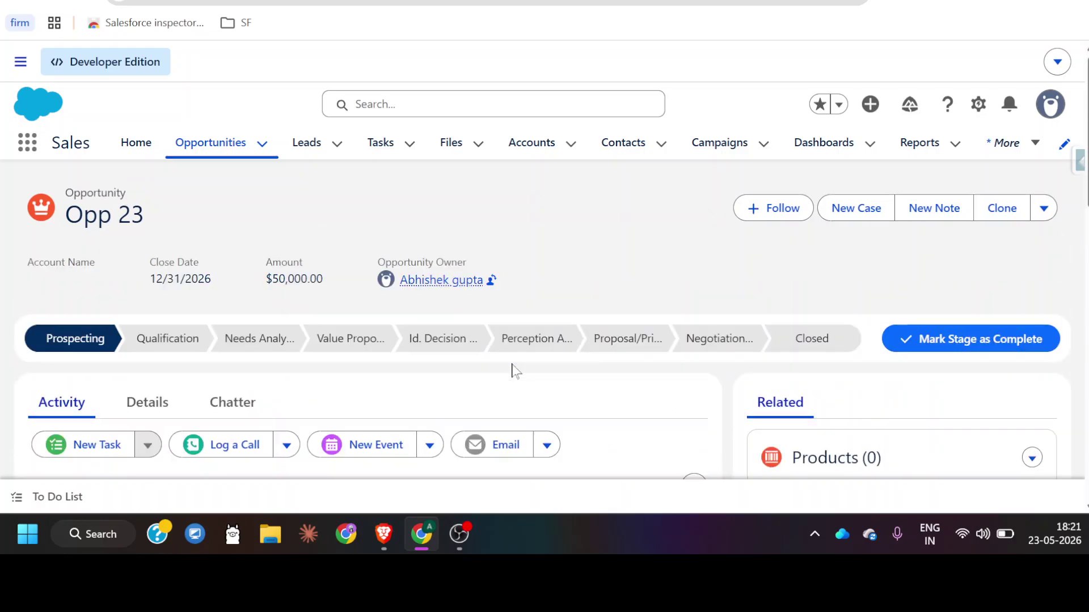
{"action": "key", "text": "ctrl+Tab"}
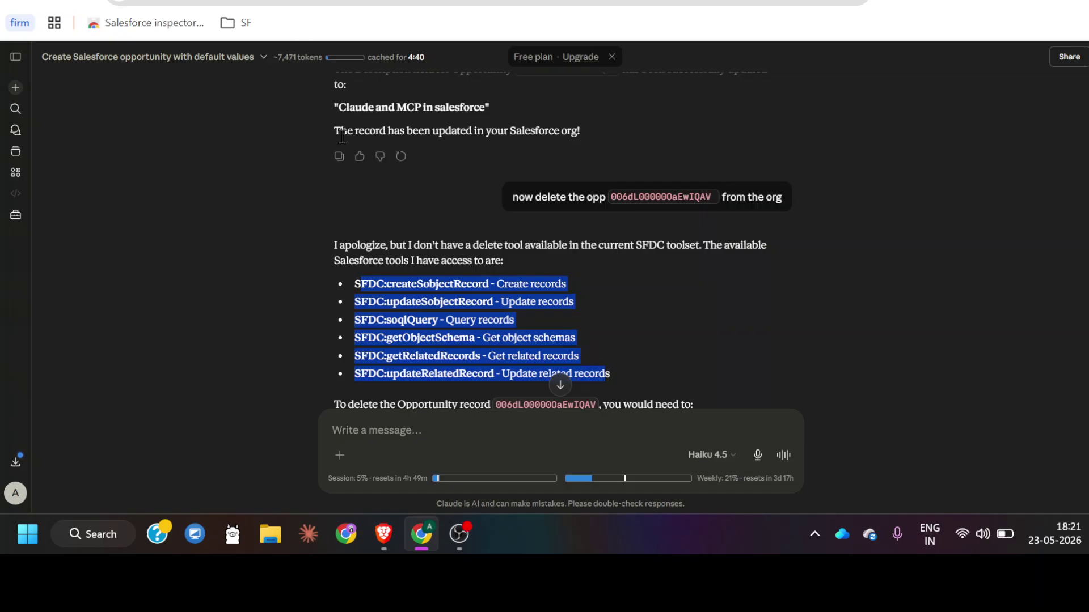
Step: View the SalesForceBus YouTube channel and the LinkedIn profile in the other browser, and return to the Claude chat
{"action": "left_click", "coordinate": [392, 533]}
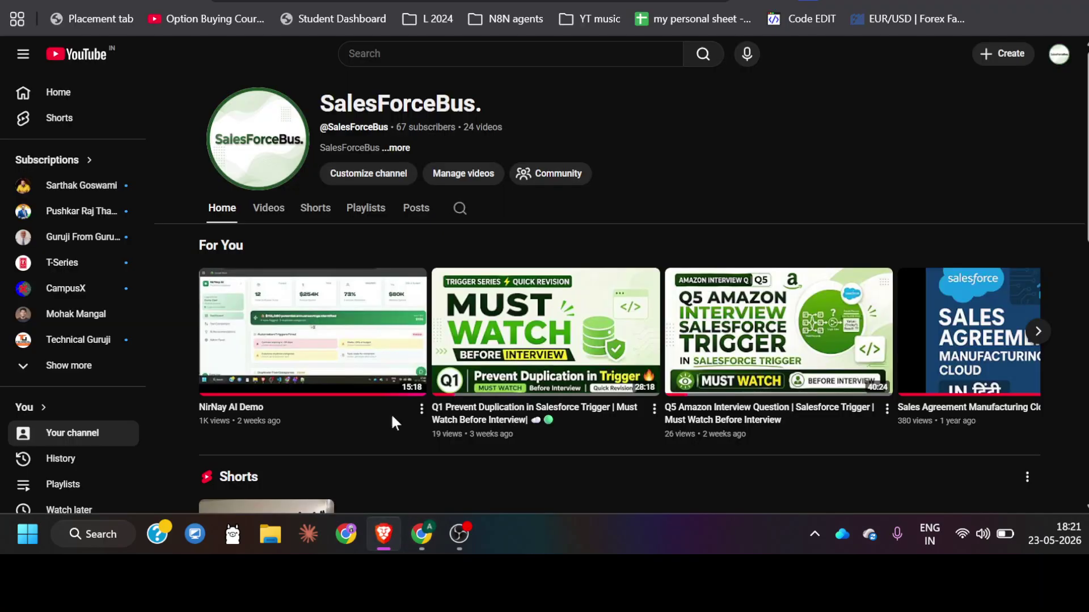
{"action": "left_click_drag", "start_coordinate": [504, 101], "coordinate": [318, 103]}
{"action": "left_click", "coordinate": [504, 104]}
{"action": "left_click_drag", "start_coordinate": [488, 101], "coordinate": [441, 104]}
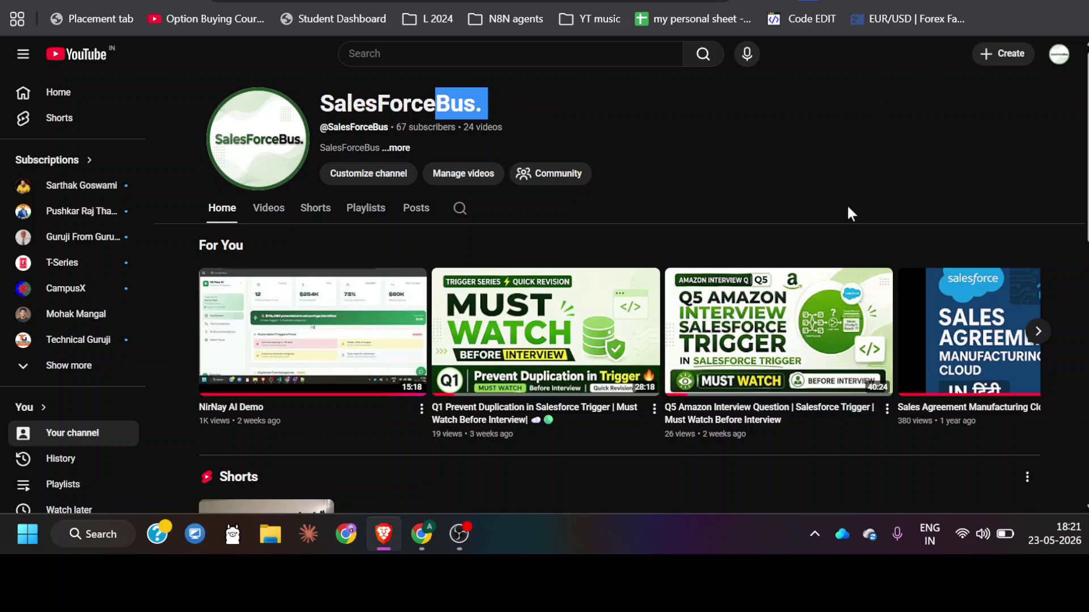
{"action": "key", "text": "ctrl+Tab"}
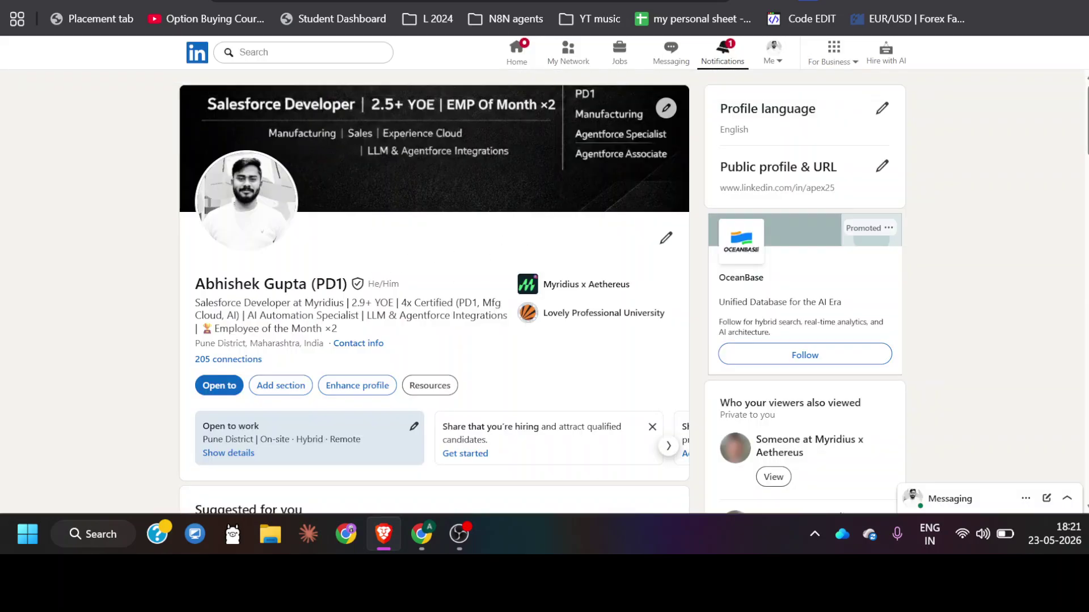
{"action": "key", "text": "ctrl+shift+Tab"}
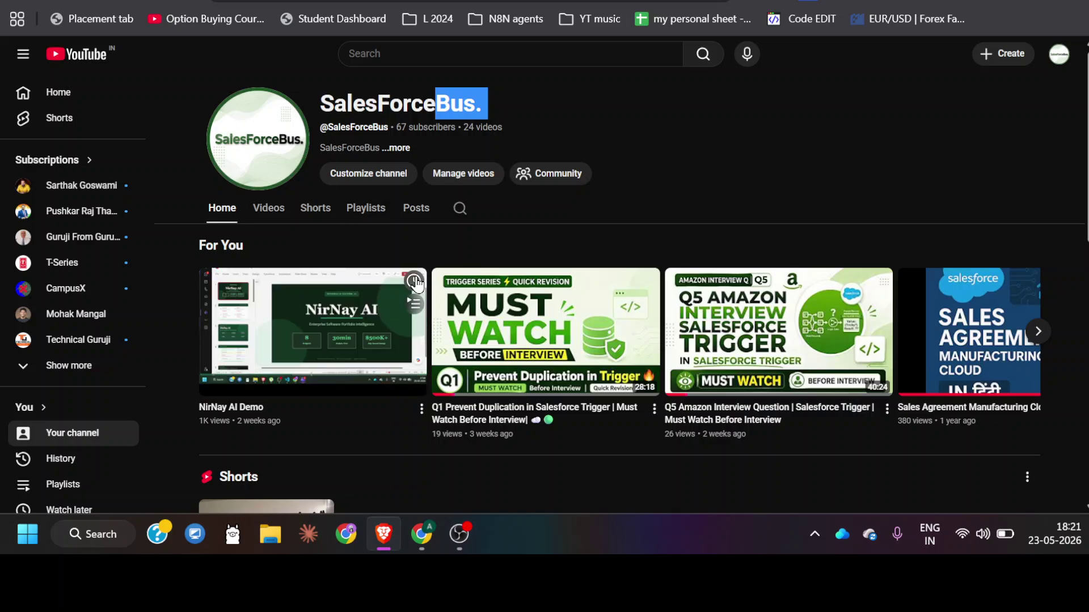
{"action": "left_click", "coordinate": [432, 536]}
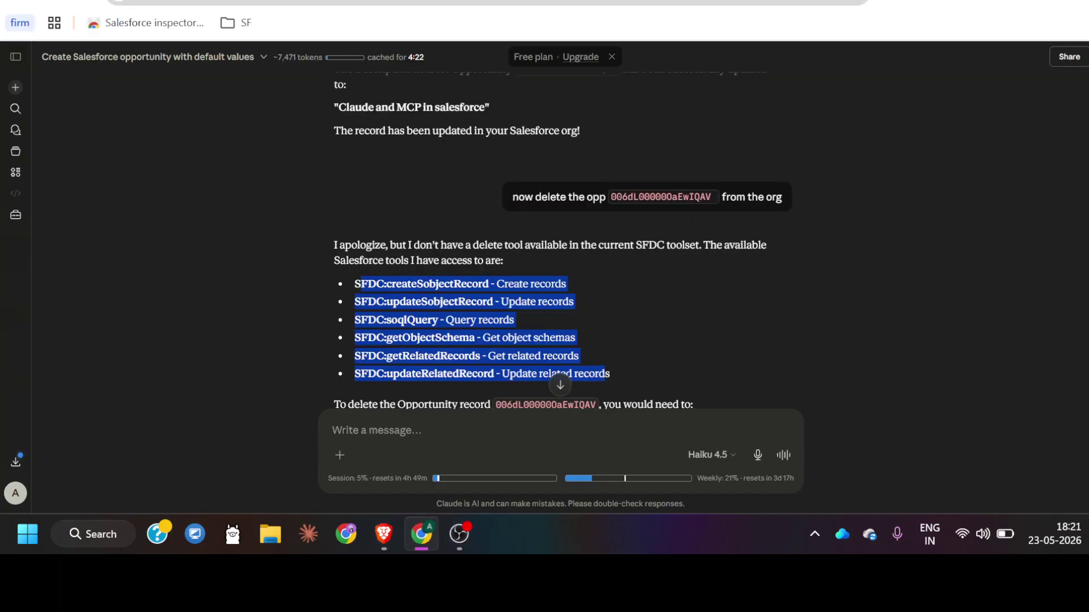
{"action": "key", "text": "ctrl+Tab"}
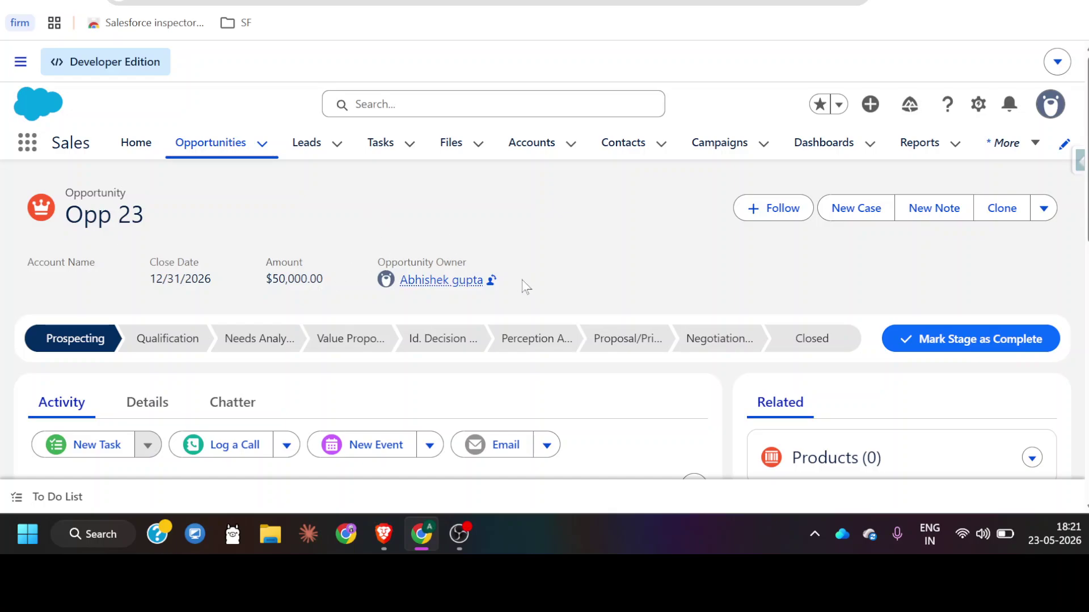
{"action": "left_click_drag", "start_coordinate": [521, 283], "coordinate": [379, 255]}
{"action": "left_click", "coordinate": [573, 229]}
Step: Open Notepad++ and create a new blank document
{"action": "left_click", "coordinate": [116, 531]}
{"action": "type", "text": "notepad++"}
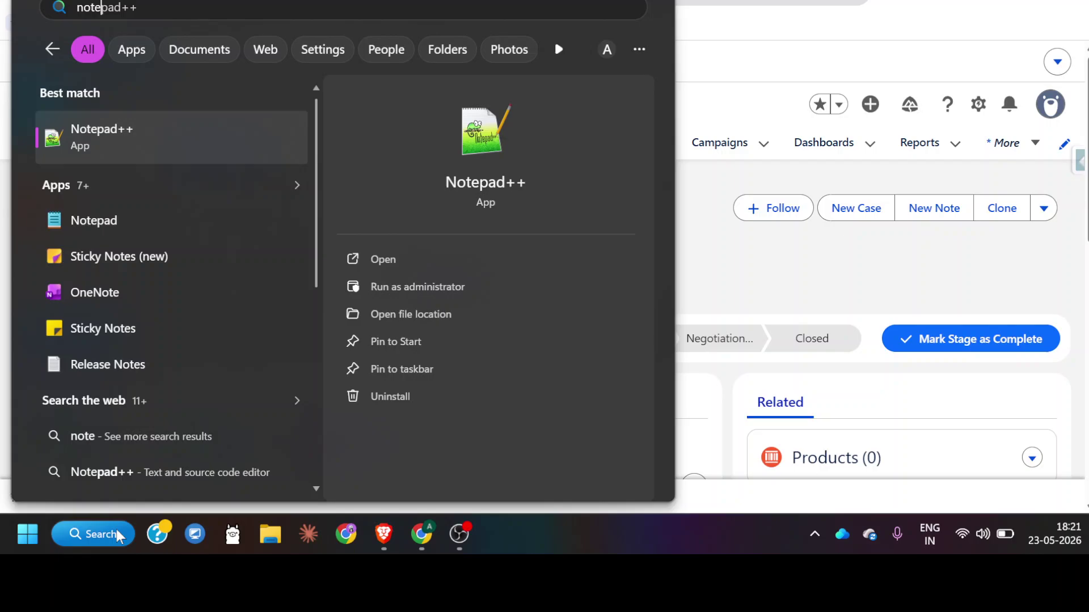
{"action": "key", "text": "Return"}
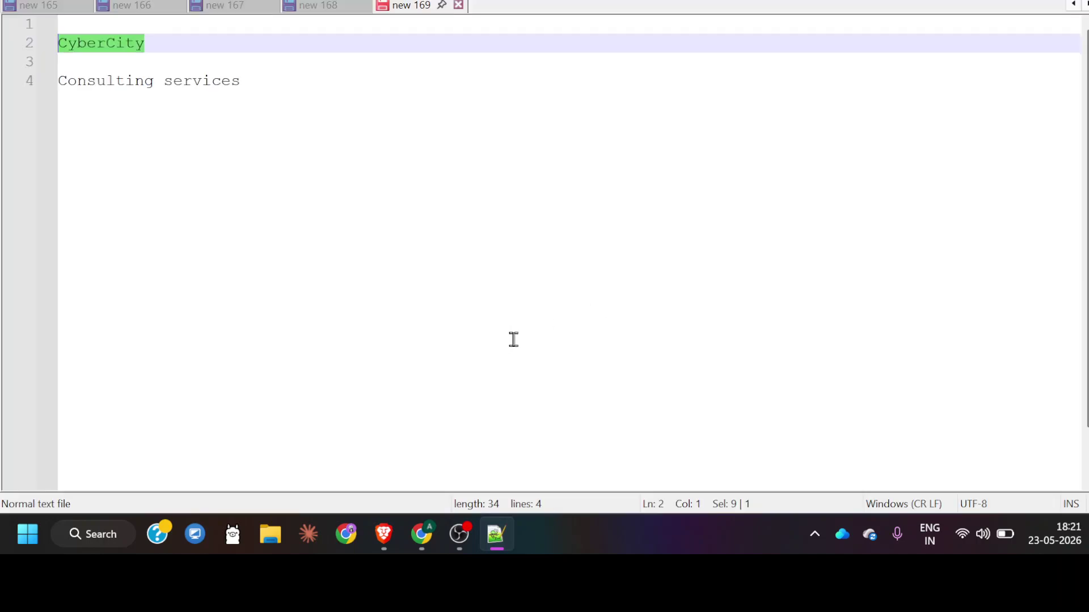
{"action": "key", "text": "ctrl+End"}
{"action": "key", "text": "ctrl+n"}
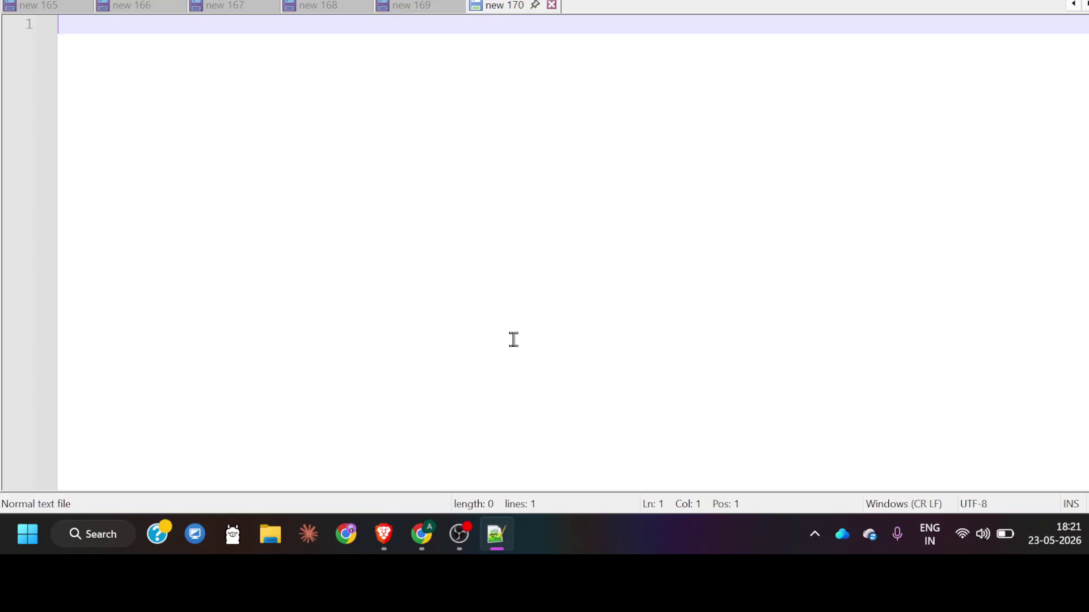
Step: Write the heading 'MCP' on the first line, followed by two blank lines
{"action": "type", "text": "MCQ"}
{"action": "key", "text": "Return"}
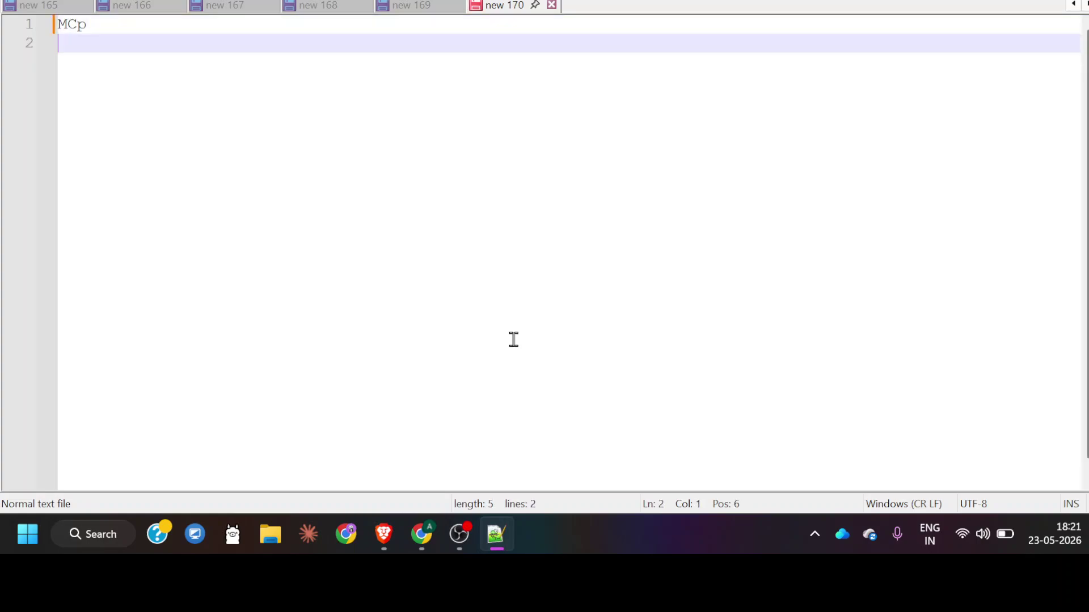
{"action": "key", "text": "BackSpace"}
{"action": "key", "text": "BackSpace"}
{"action": "type", "text": "P"}
{"action": "key", "text": "Return"}
{"action": "key", "text": "Return"}
{"action": "key", "text": "Return"}
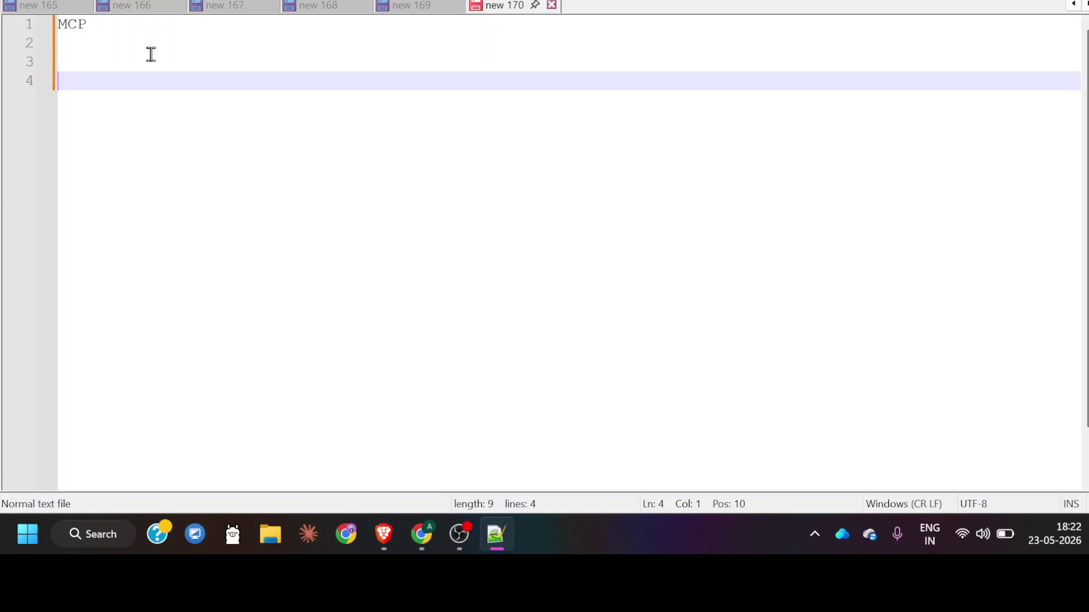
Step: Add the line 'server:Salesforce' under the heading, with 'clinet' on its own line two lines below
{"action": "type", "text": "server clinet"}
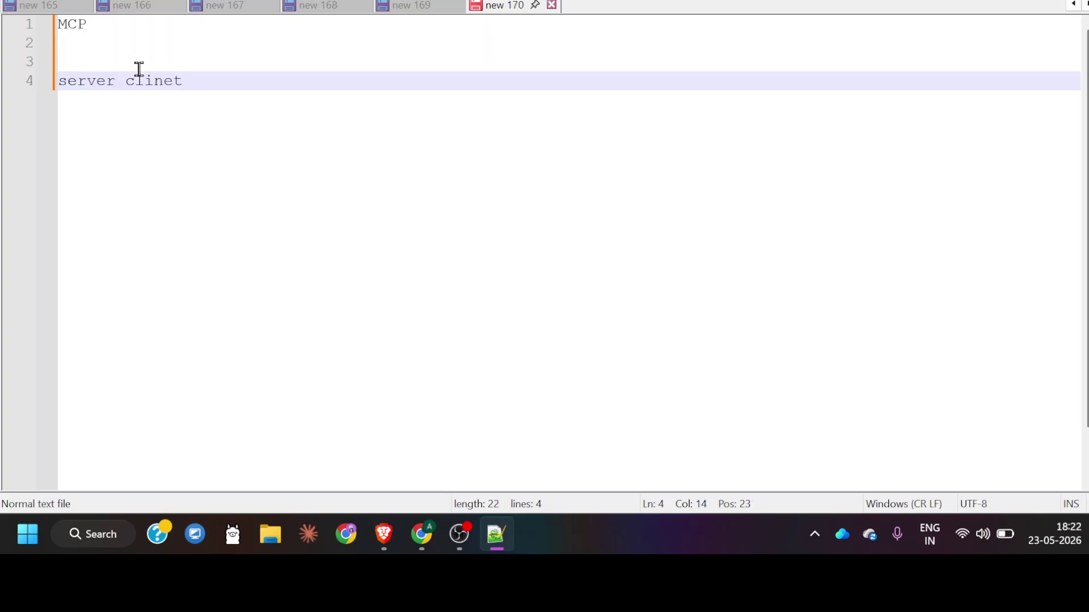
{"action": "left_click_drag", "start_coordinate": [119, 82], "coordinate": [58, 81]}
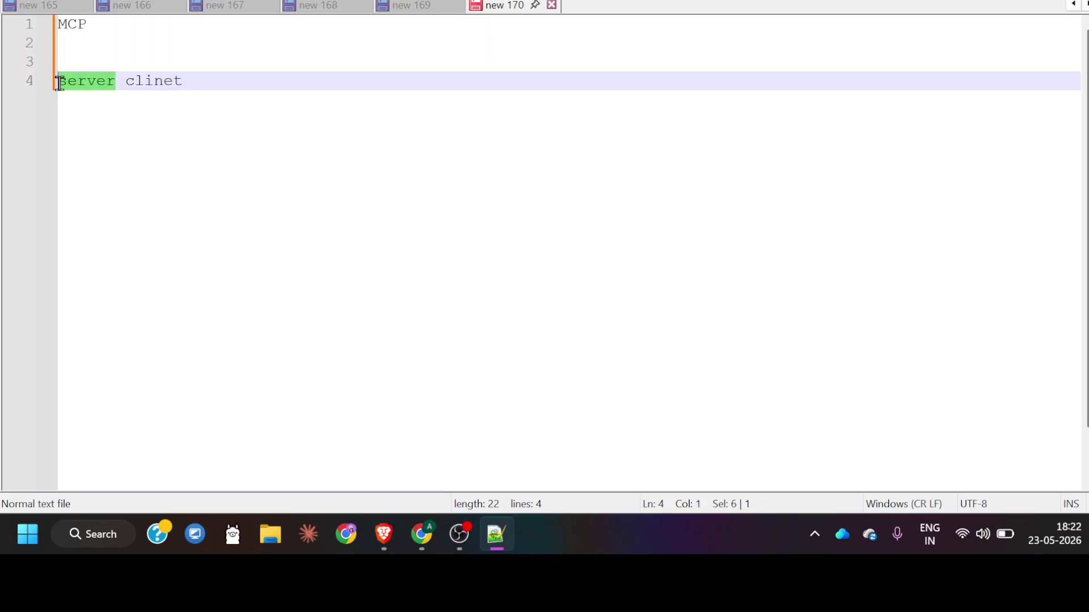
{"action": "left_click", "coordinate": [114, 86]}
{"action": "type", "text": ":"}
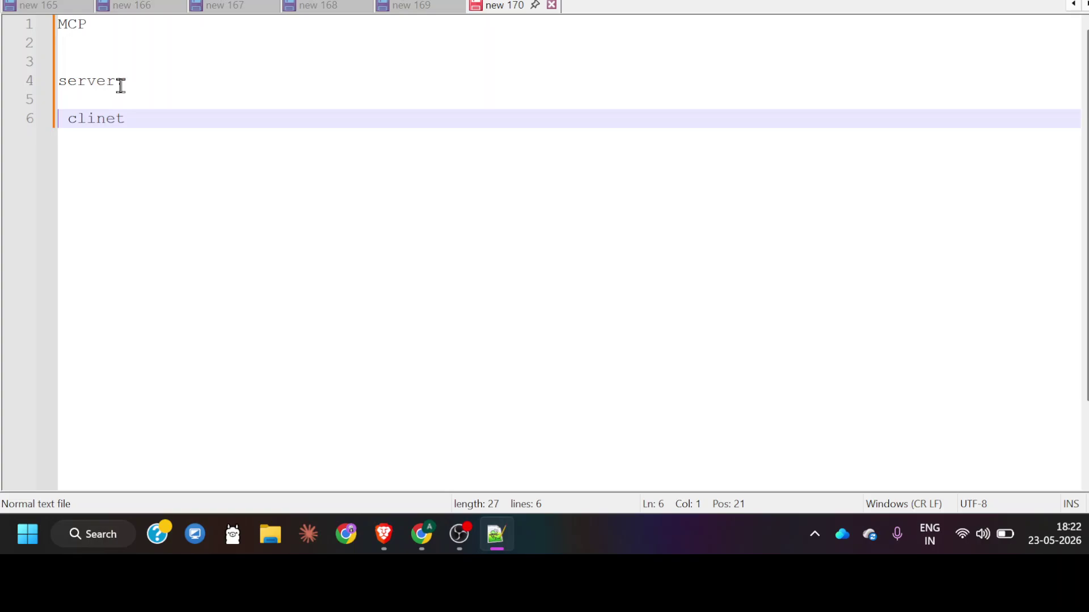
{"action": "left_click", "coordinate": [129, 83]}
{"action": "type", "text": "salesforce"}
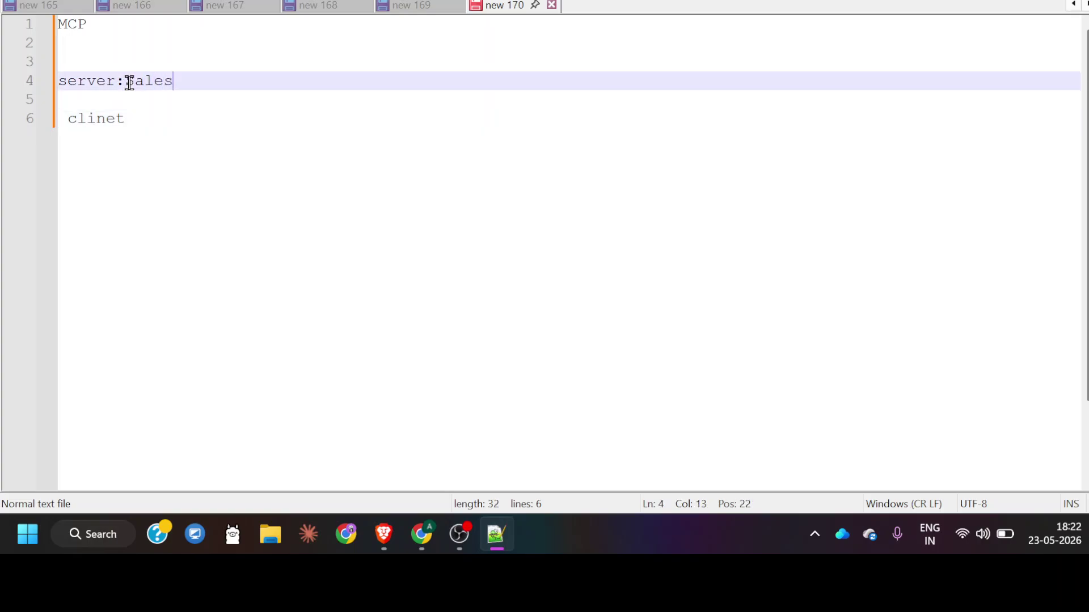
Step: Highlight the words 'server' and 'Salesforce' in turn on the server line
{"action": "double_click", "coordinate": [94, 81]}
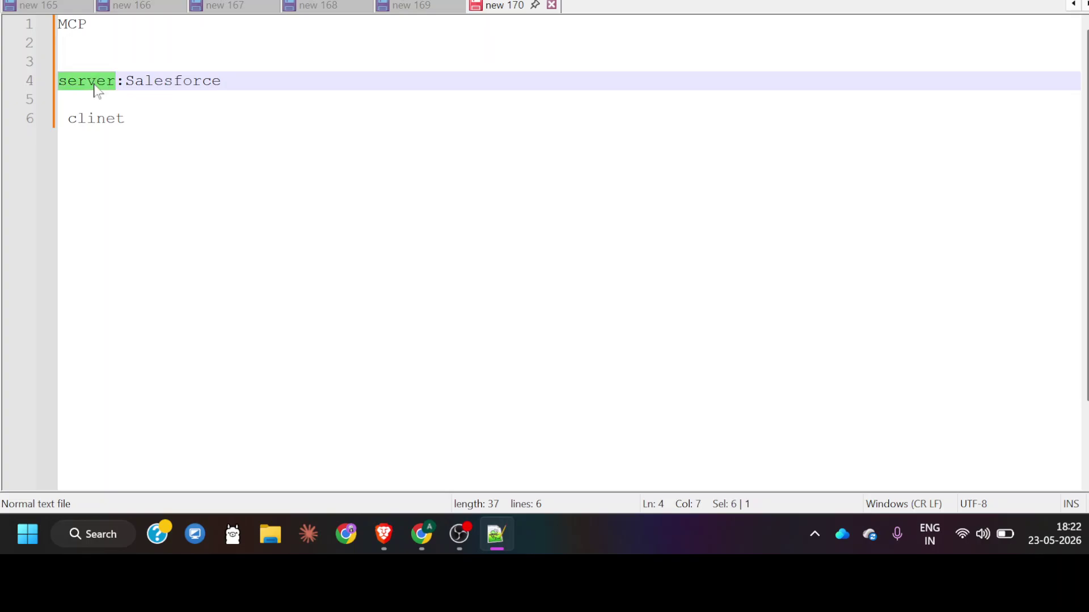
{"action": "double_click", "coordinate": [247, 80]}
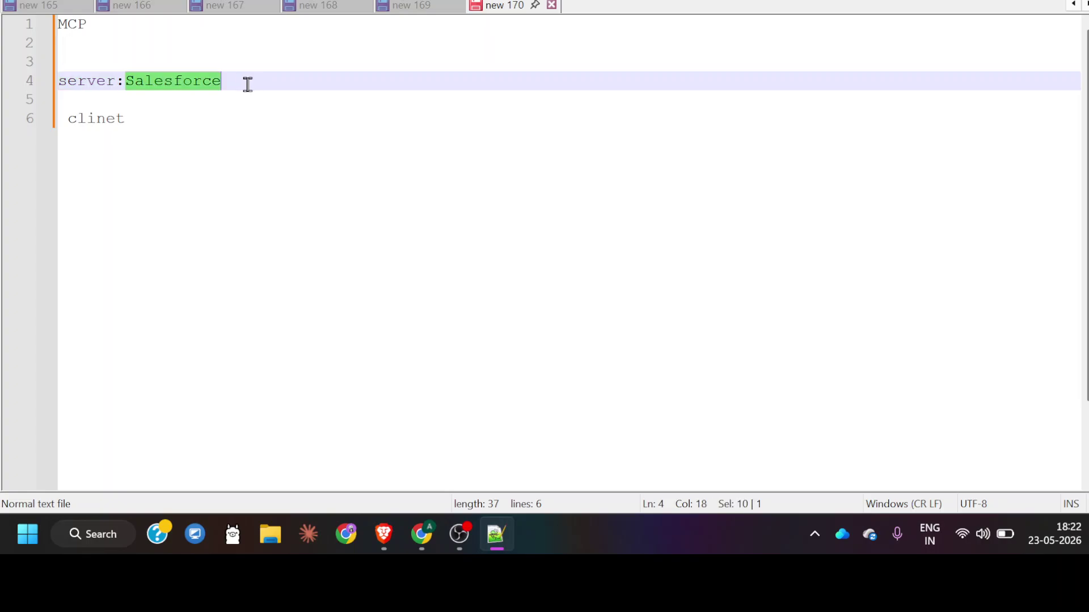
{"action": "left_click_drag", "start_coordinate": [248, 80], "coordinate": [68, 83]}
{"action": "left_click", "coordinate": [100, 85]}
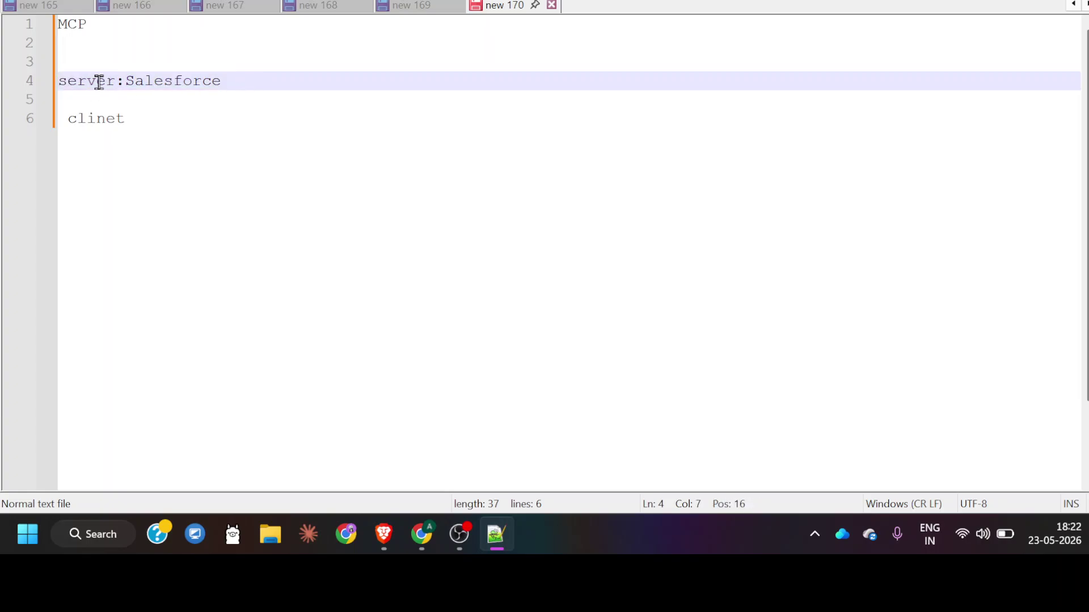
{"action": "double_click", "coordinate": [99, 84]}
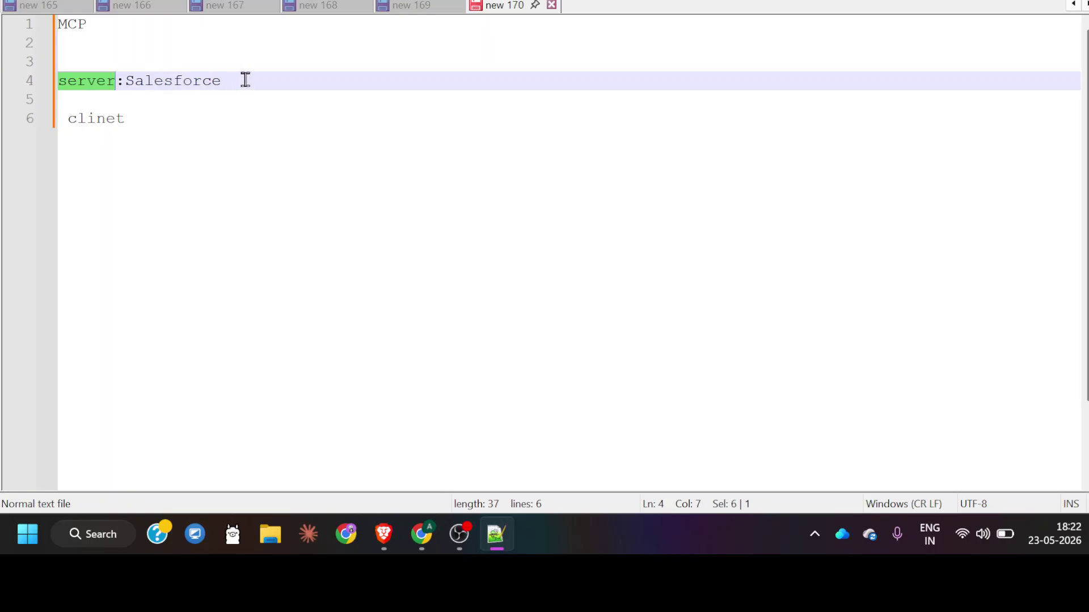
{"action": "left_click_drag", "start_coordinate": [221, 80], "coordinate": [124, 79]}
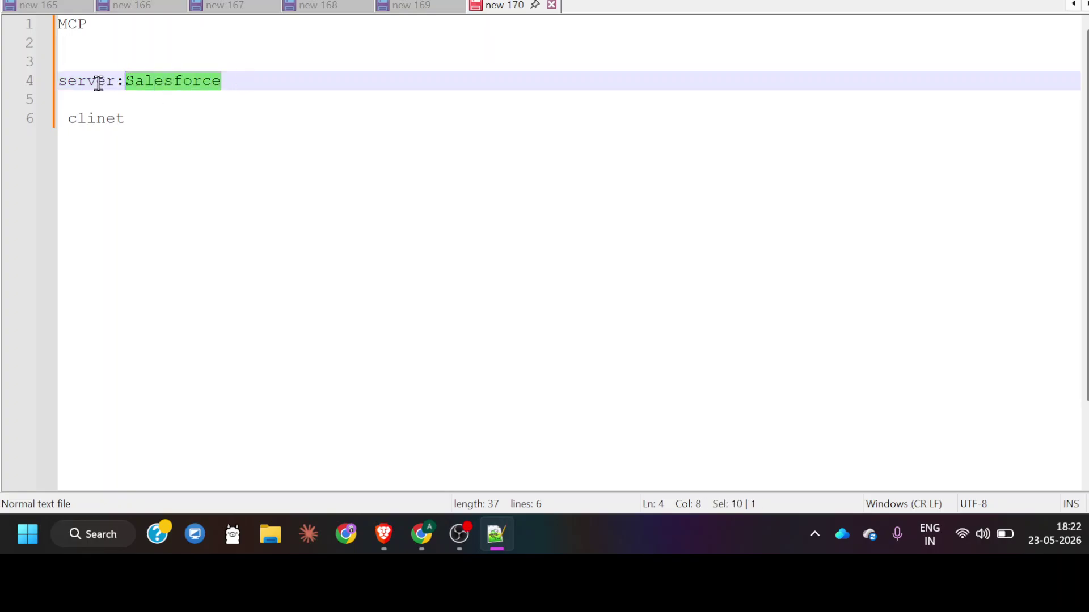
{"action": "double_click", "coordinate": [98, 81]}
Step: Extend the 'clinet' line with '-AI (claude, chatGPT)'
{"action": "left_click", "coordinate": [147, 122]}
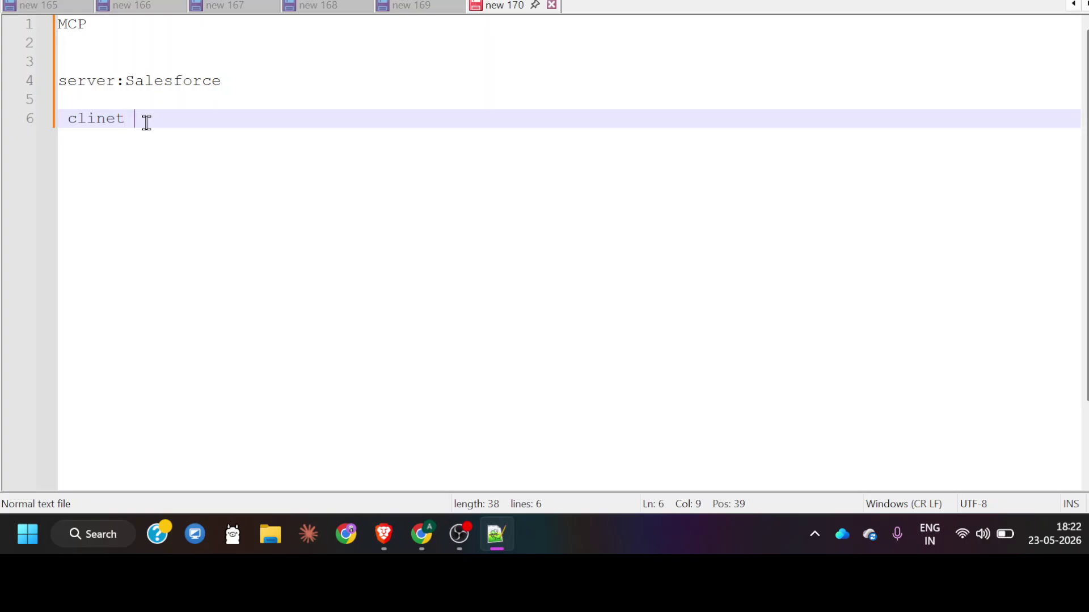
{"action": "type", "text": "-AI (calude"}
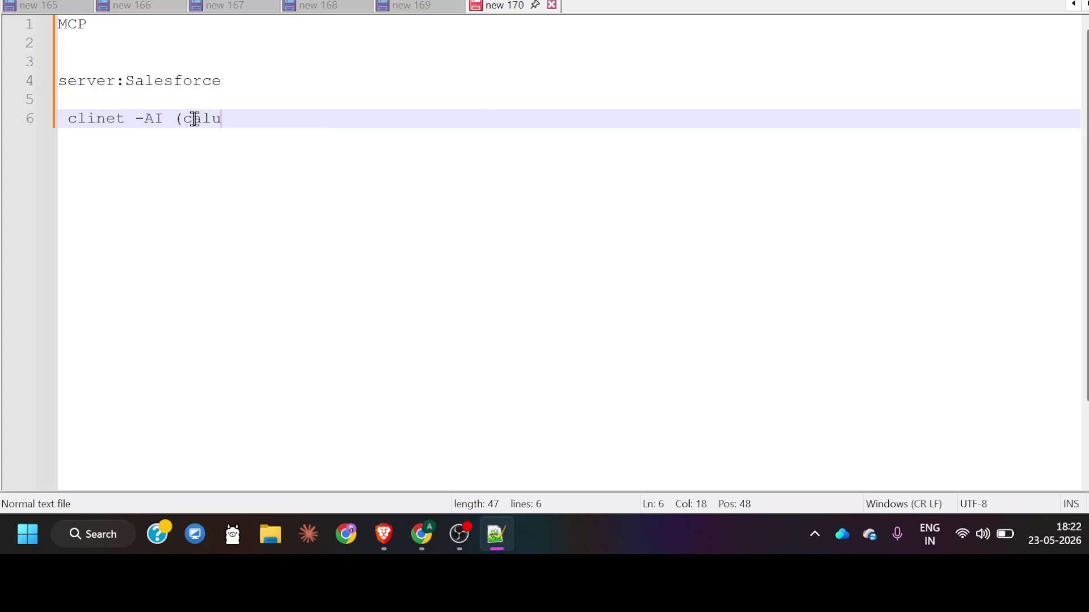
{"action": "key", "text": "BackSpace"}
{"action": "key", "text": "BackSpace"}
{"action": "key", "text": "BackSpace"}
{"action": "key", "text": "BackSpace"}
{"action": "key", "text": "BackSpace"}
{"action": "type", "text": "laude, chatGPT)"}
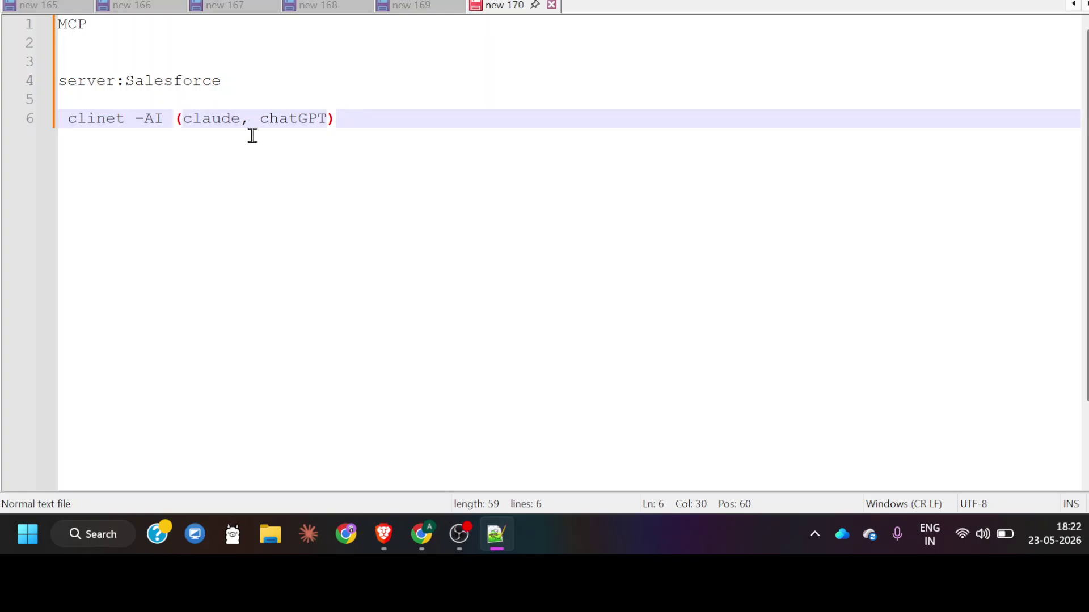
Step: Highlight the labels 'clinet' and 'server' in turn to compare the two MCP roles
{"action": "double_click", "coordinate": [110, 121]}
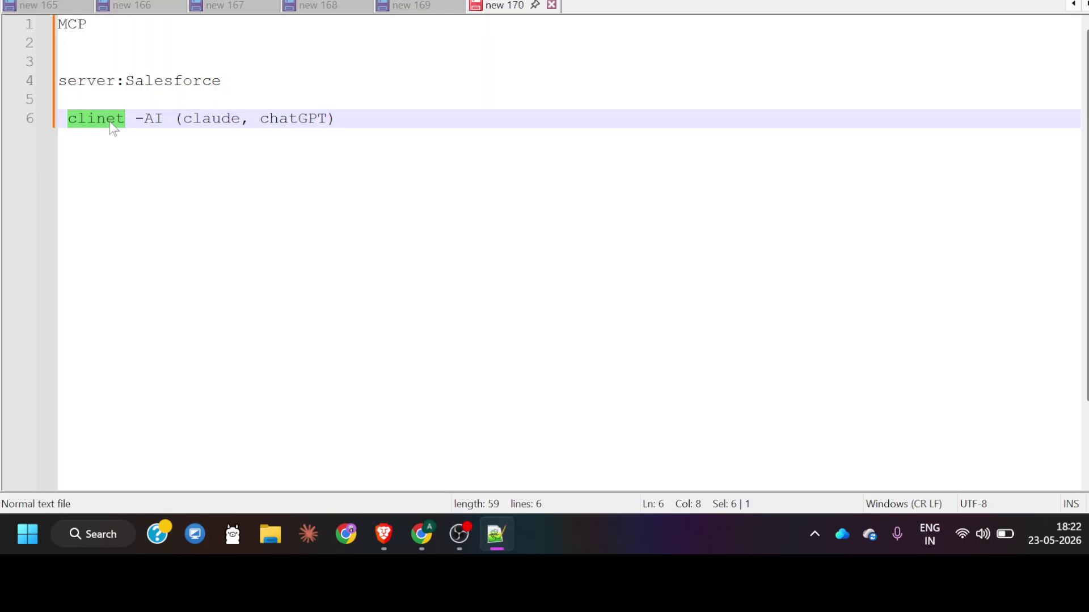
{"action": "left_click", "coordinate": [133, 120]}
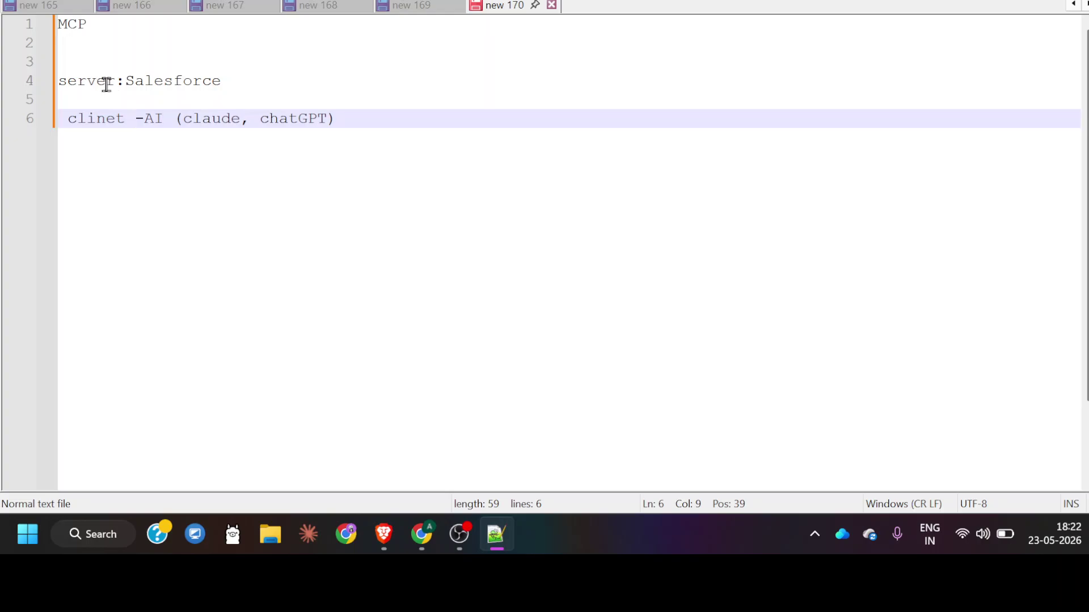
{"action": "left_click_drag", "start_coordinate": [124, 119], "coordinate": [58, 123]}
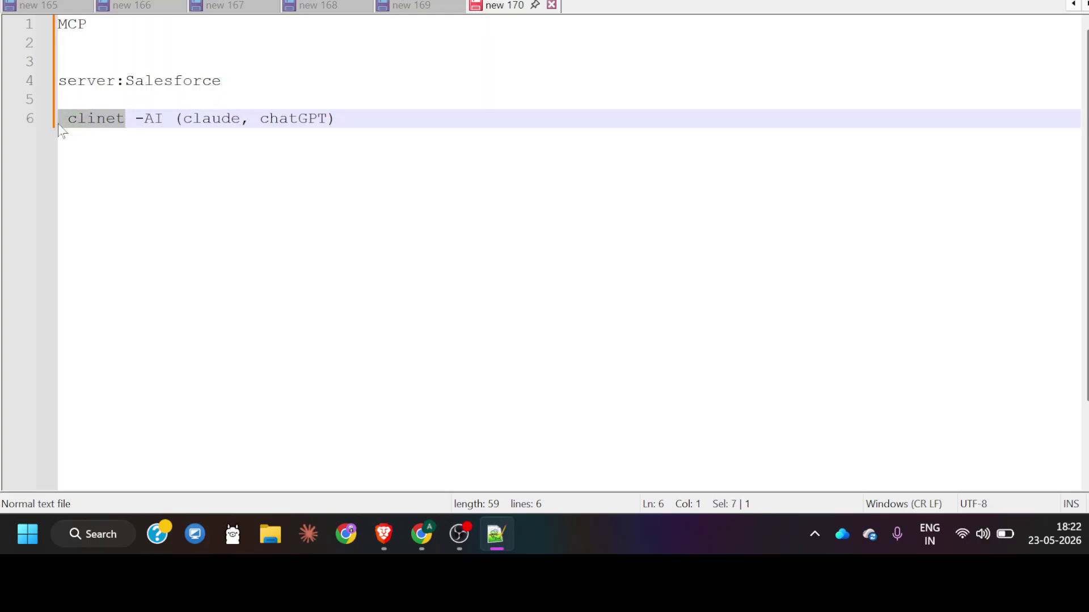
{"action": "left_click", "coordinate": [107, 148]}
{"action": "left_click", "coordinate": [125, 118]}
{"action": "left_click_drag", "start_coordinate": [125, 119], "coordinate": [68, 119]}
{"action": "left_click", "coordinate": [116, 80]}
{"action": "left_click_drag", "start_coordinate": [117, 80], "coordinate": [75, 82]}
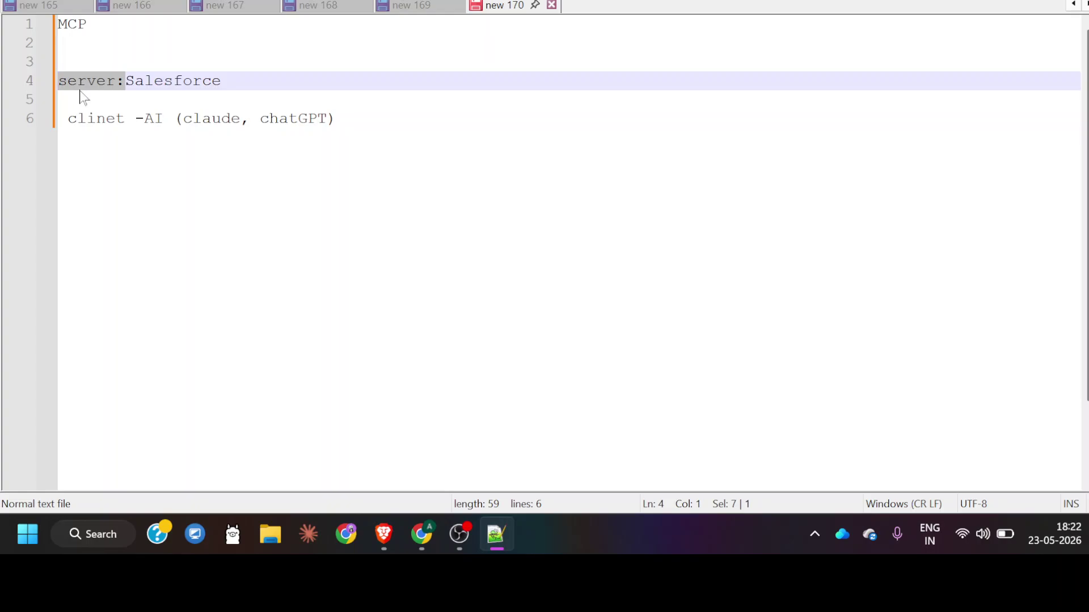
{"action": "left_click", "coordinate": [148, 165]}
{"action": "double_click", "coordinate": [94, 81]}
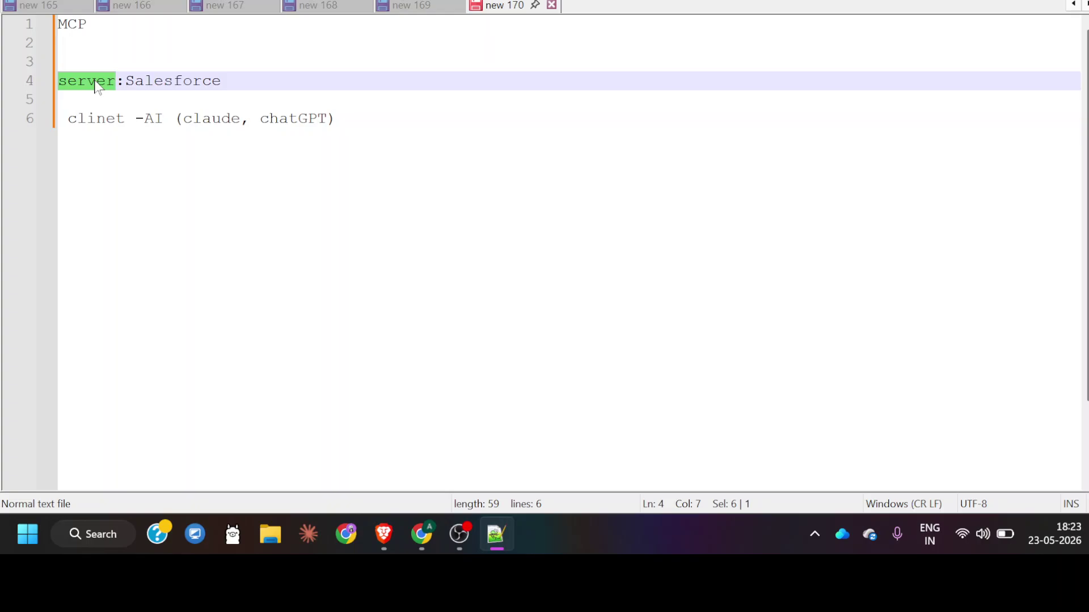
Step: Add three blank lines below the 'clinet' line
{"action": "left_click", "coordinate": [187, 199]}
{"action": "key", "text": "Return"}
{"action": "key", "text": "Return"}
{"action": "key", "text": "Return"}
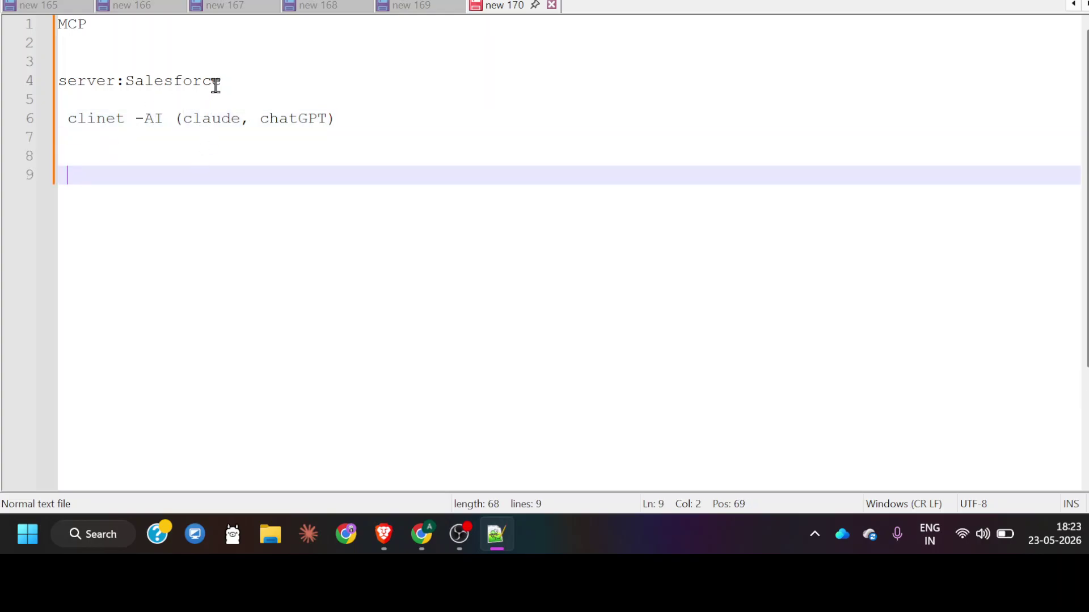
Step: Highlight 'Salesforce' and 'server' on the server line, and 'claude' and 'chatGPT' on the client line
{"action": "left_click_drag", "start_coordinate": [221, 81], "coordinate": [126, 81]}
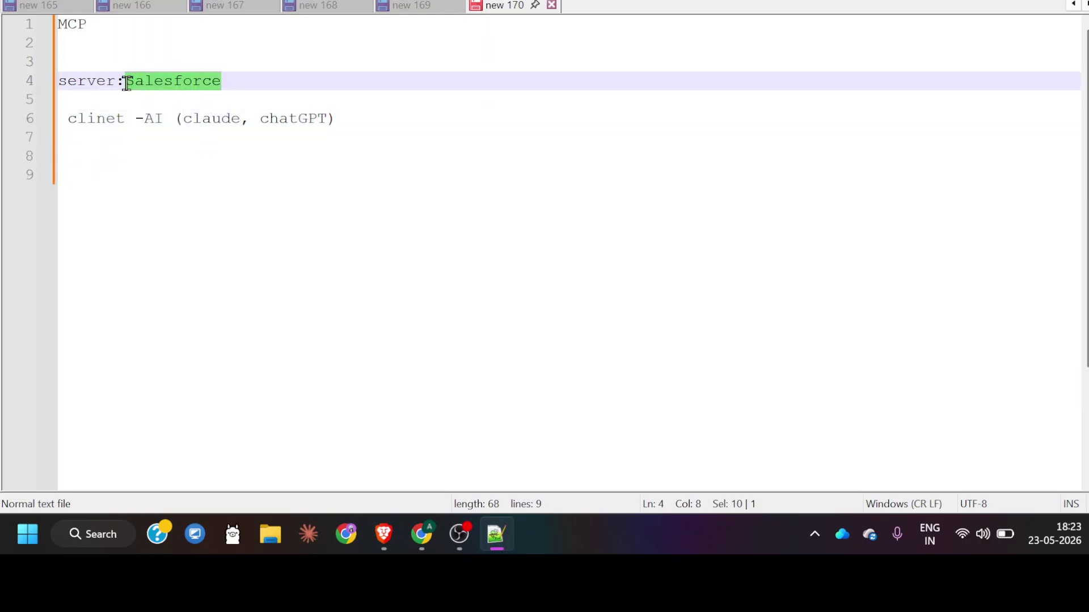
{"action": "left_click", "coordinate": [254, 86]}
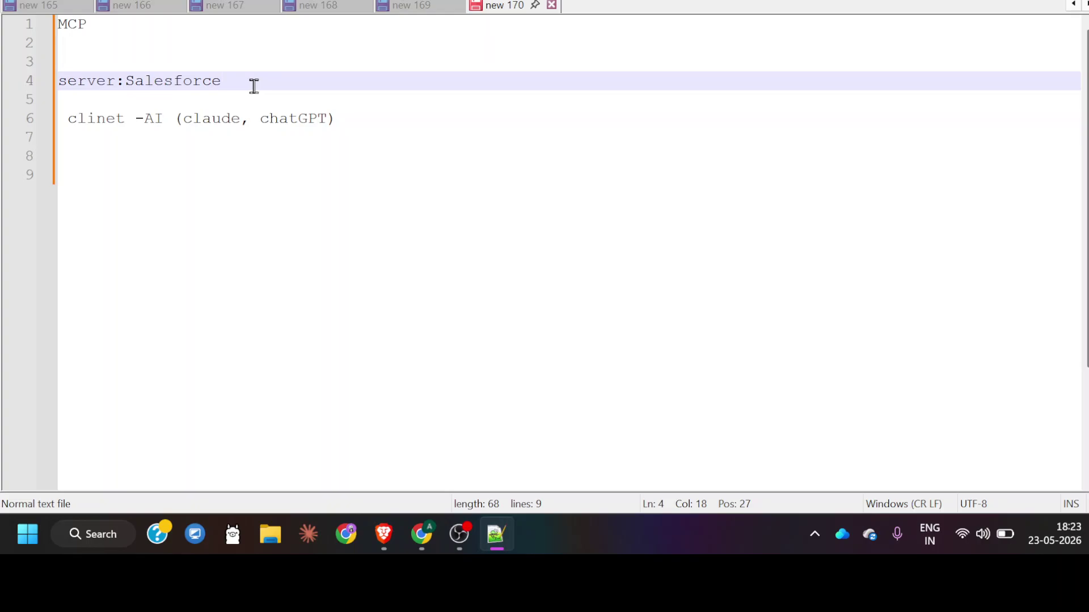
{"action": "double_click", "coordinate": [104, 85]}
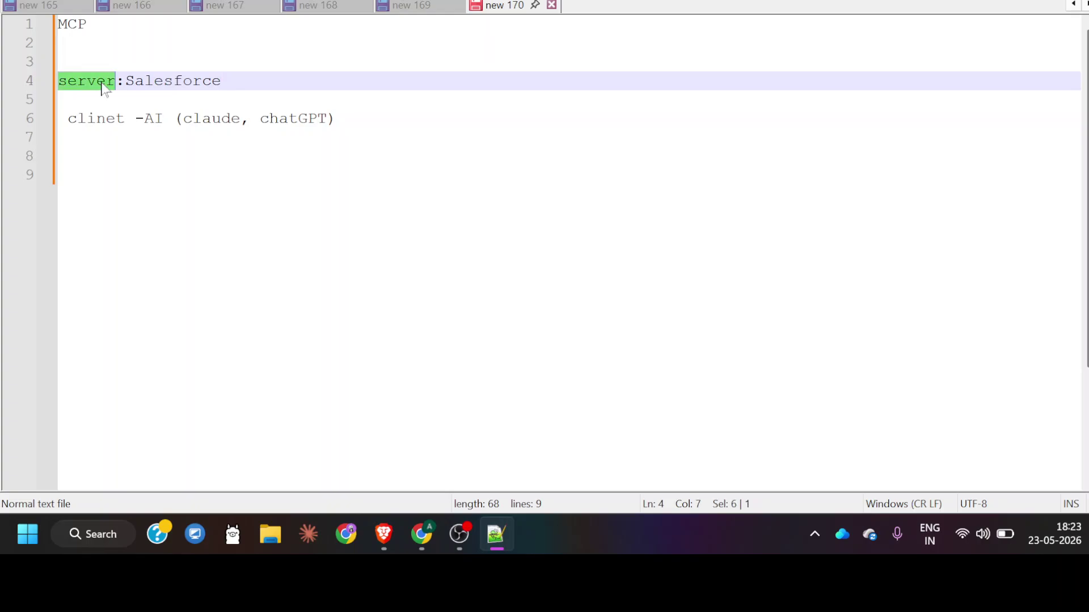
{"action": "double_click", "coordinate": [207, 119]}
{"action": "double_click", "coordinate": [290, 119]}
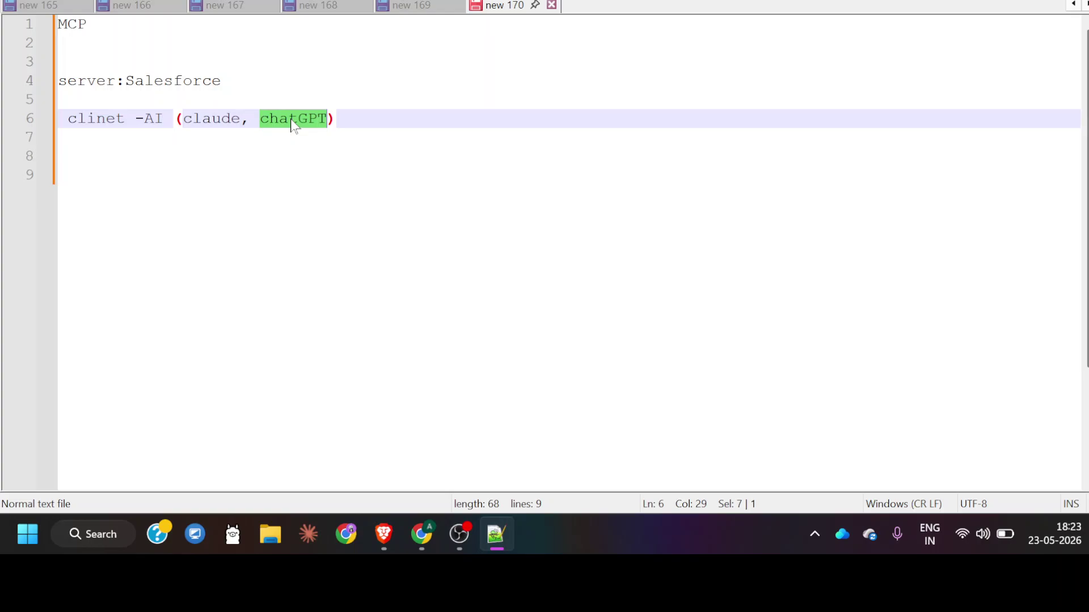
{"action": "left_click", "coordinate": [234, 79]}
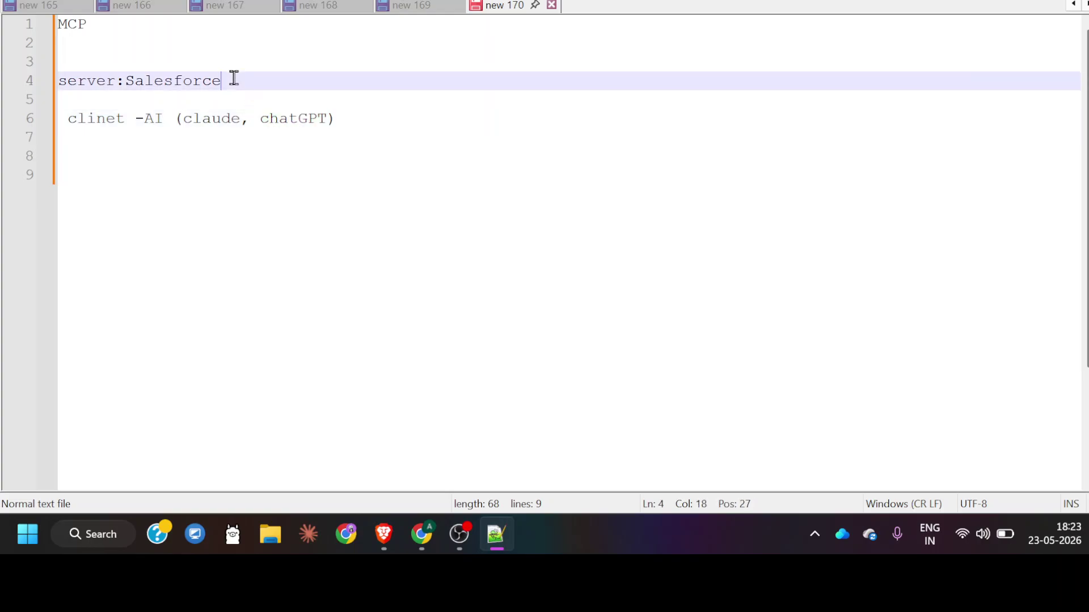
{"action": "double_click", "coordinate": [95, 81]}
Step: Write 'web, APP, AI' on line 11, below the client line and the blank lines
{"action": "left_click", "coordinate": [215, 181]}
{"action": "key", "text": "Return"}
{"action": "key", "text": "Return"}
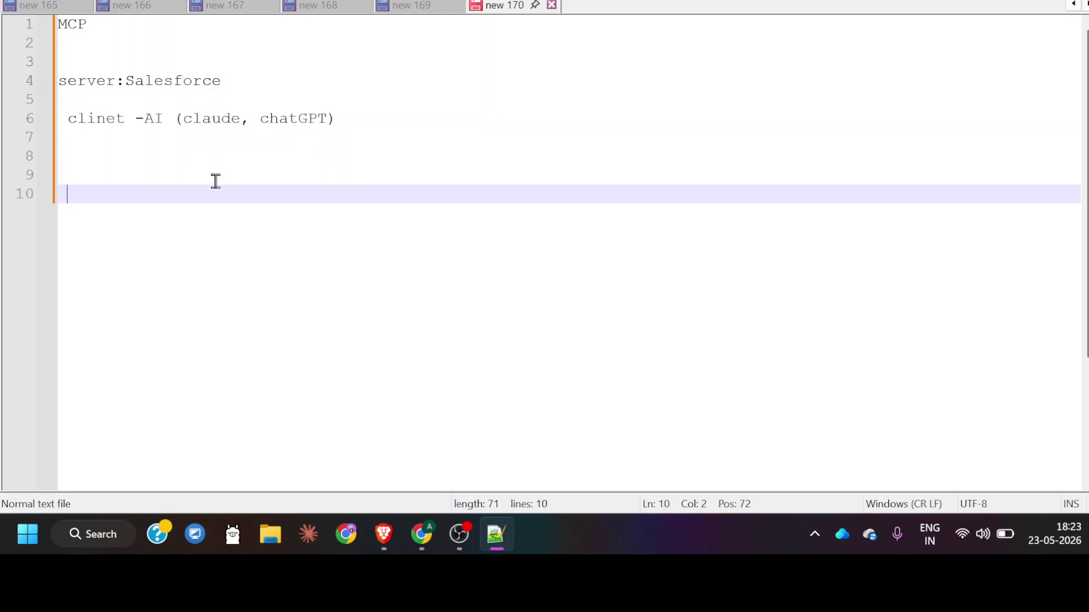
{"action": "type", "text": "i "}
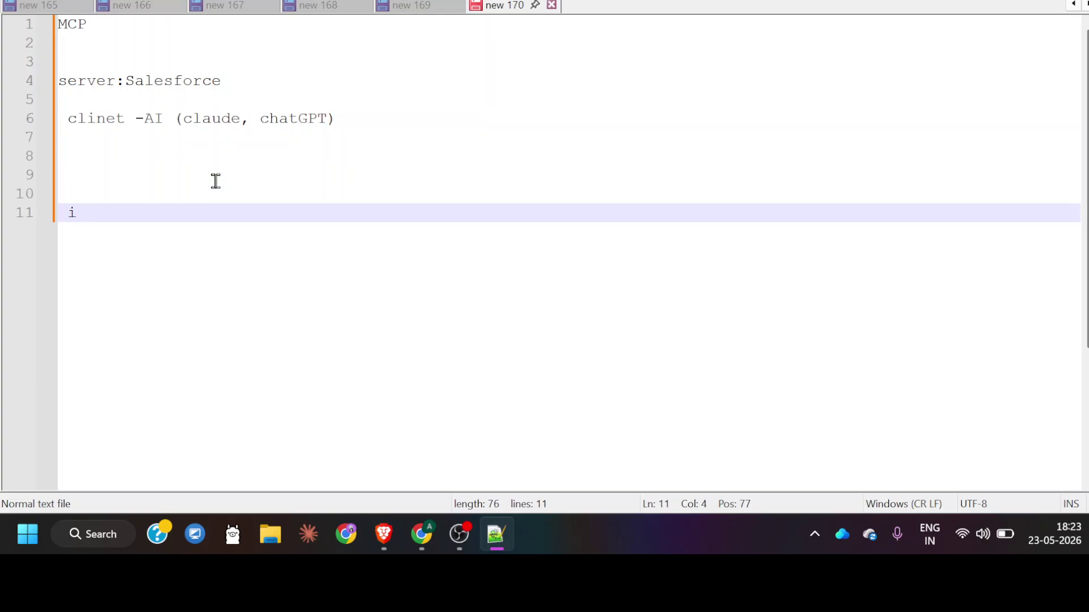
{"action": "type", "text": "."}
{"action": "key", "text": "BackSpace"}
{"action": "key", "text": "BackSpace"}
{"action": "key", "text": "BackSpace"}
{"action": "type", "text": "web, APP."}
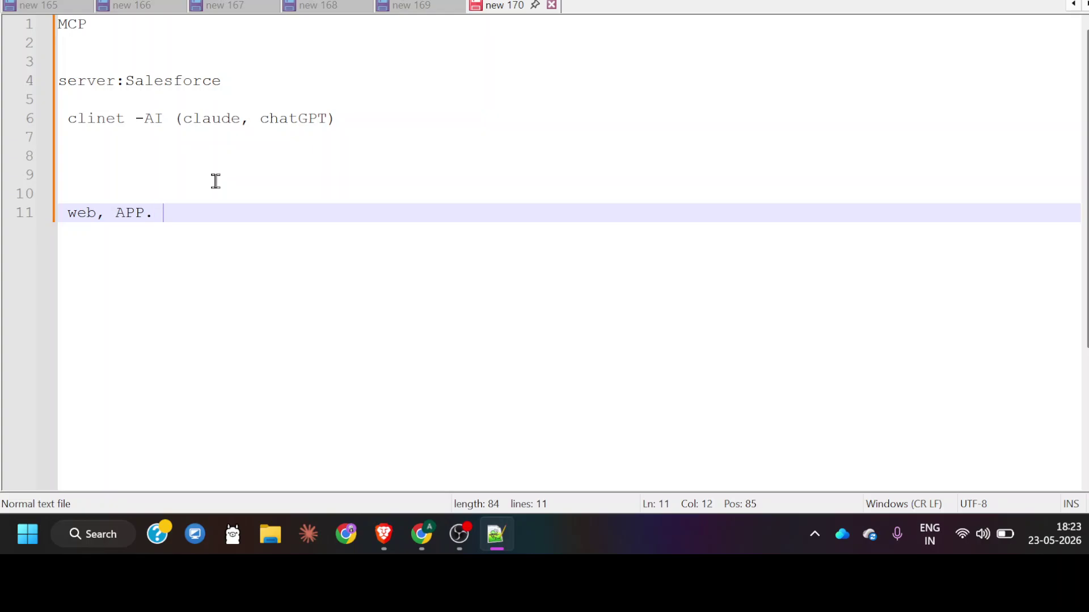
{"action": "key", "text": "BackSpace"}
{"action": "key", "text": "BackSpace"}
{"action": "type", "text": ", AI"}
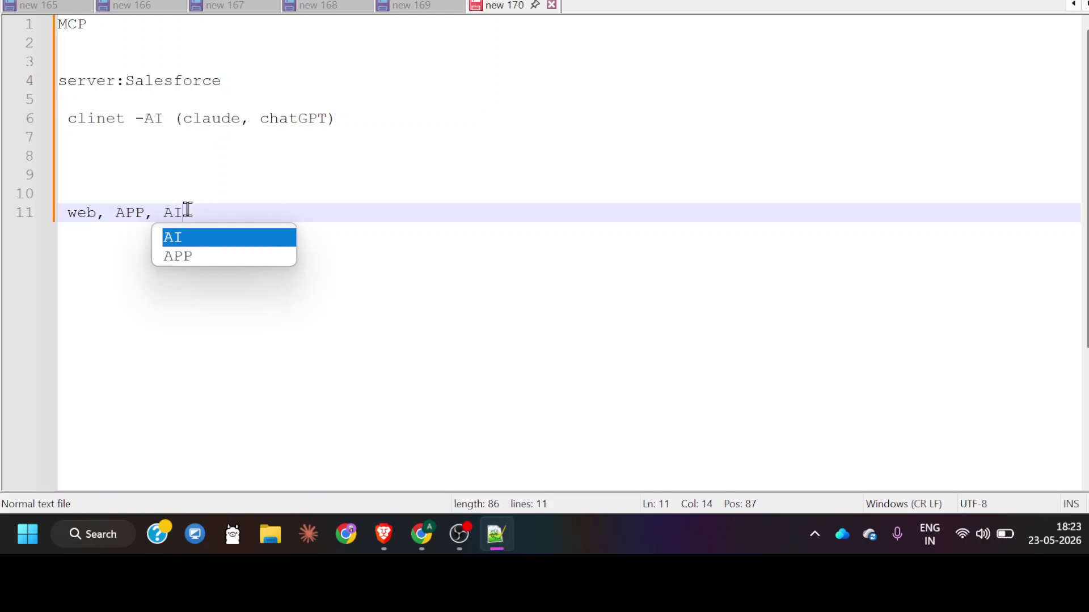
Step: Highlight 'AI' on the last line, 'Salesforce' on the server line and the 'MCP' heading in turn
{"action": "left_click_drag", "start_coordinate": [183, 213], "coordinate": [169, 216]}
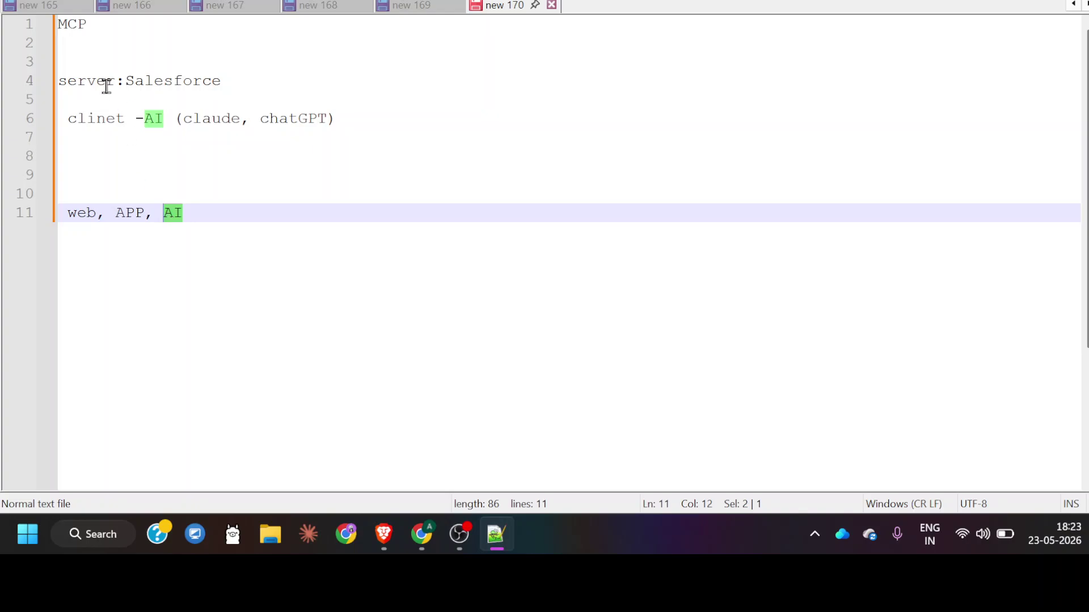
{"action": "left_click", "coordinate": [231, 80]}
{"action": "left_click_drag", "start_coordinate": [231, 80], "coordinate": [125, 81]}
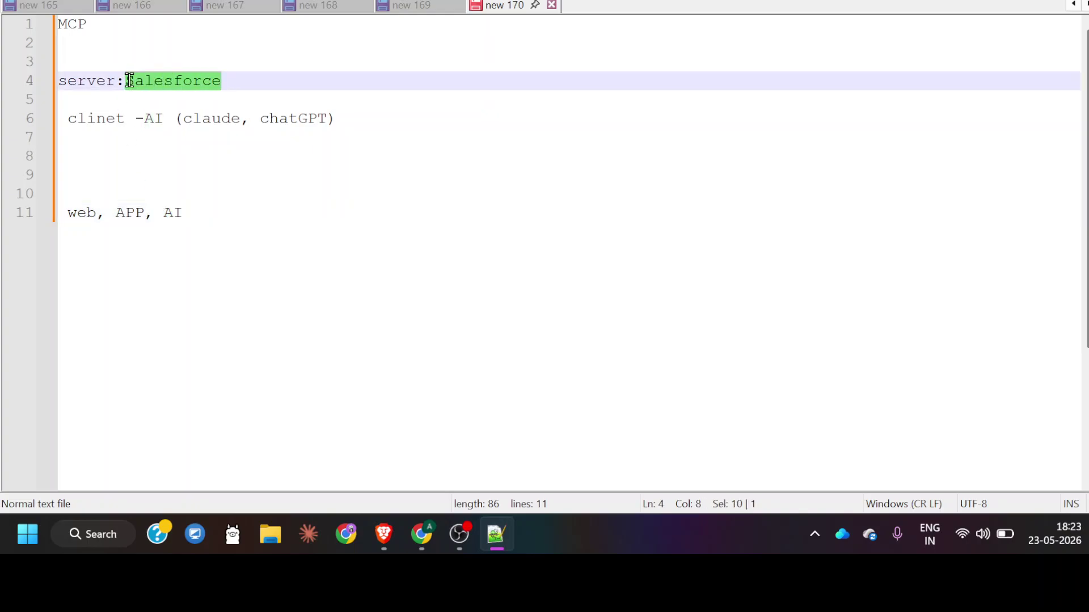
{"action": "double_click", "coordinate": [78, 24]}
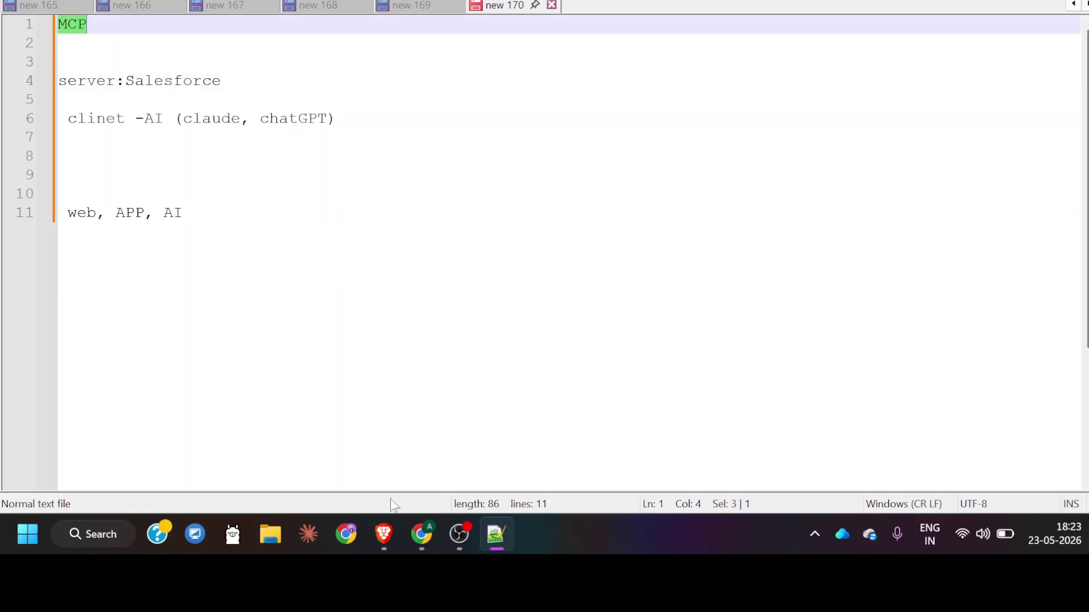
Step: Switch to the Claude chat in Chrome and review its reply to the opportunity deletion request
{"action": "left_click", "coordinate": [418, 403]}
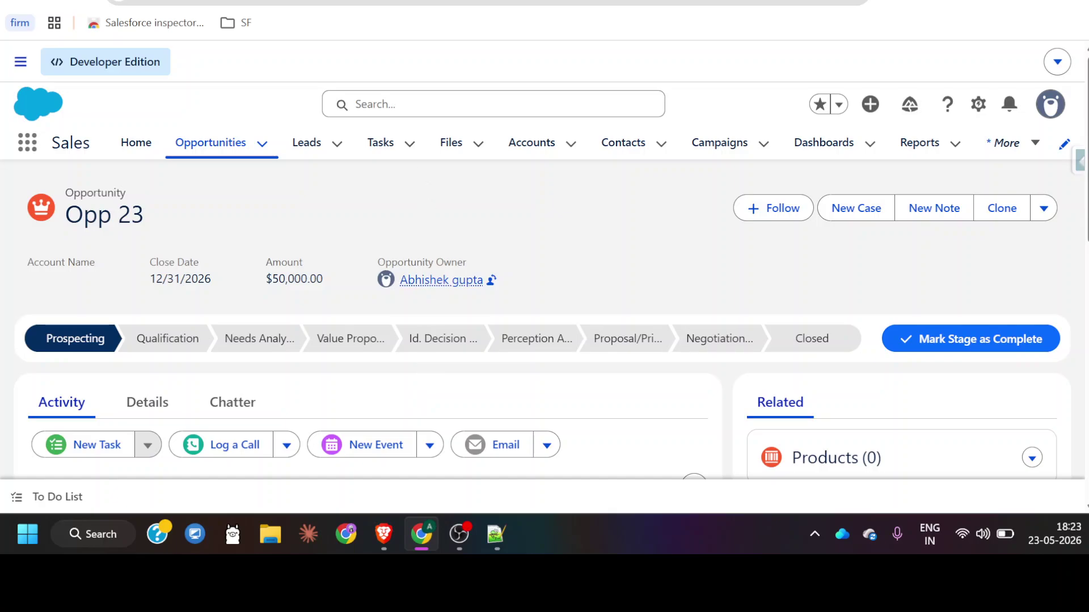
{"action": "key", "text": "ctrl+Tab"}
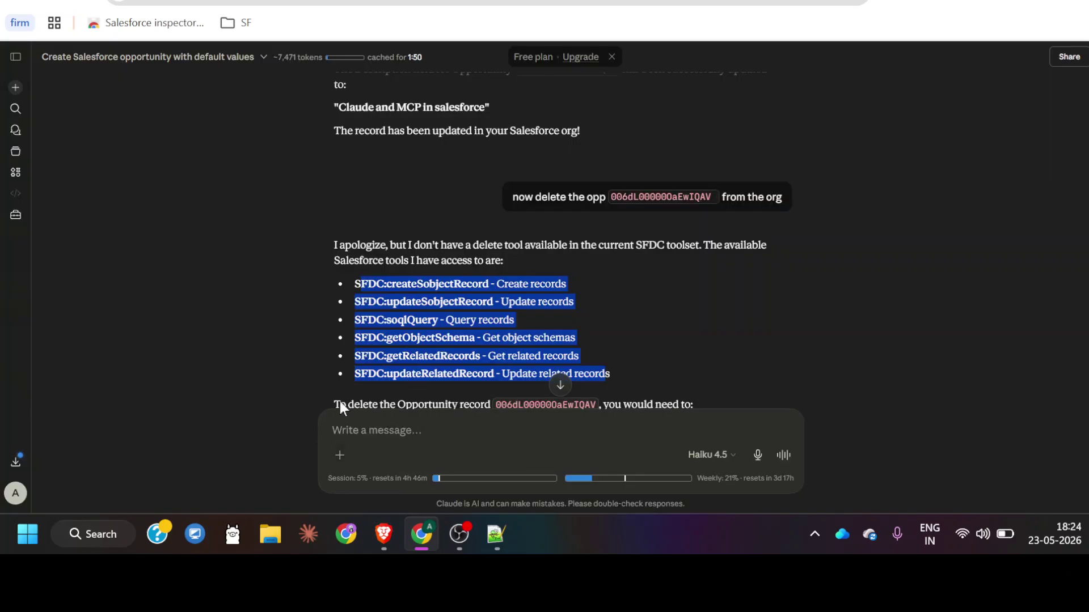
{"action": "scroll", "coordinate": [445, 316], "scroll_direction": "down", "scroll_amount": 2}
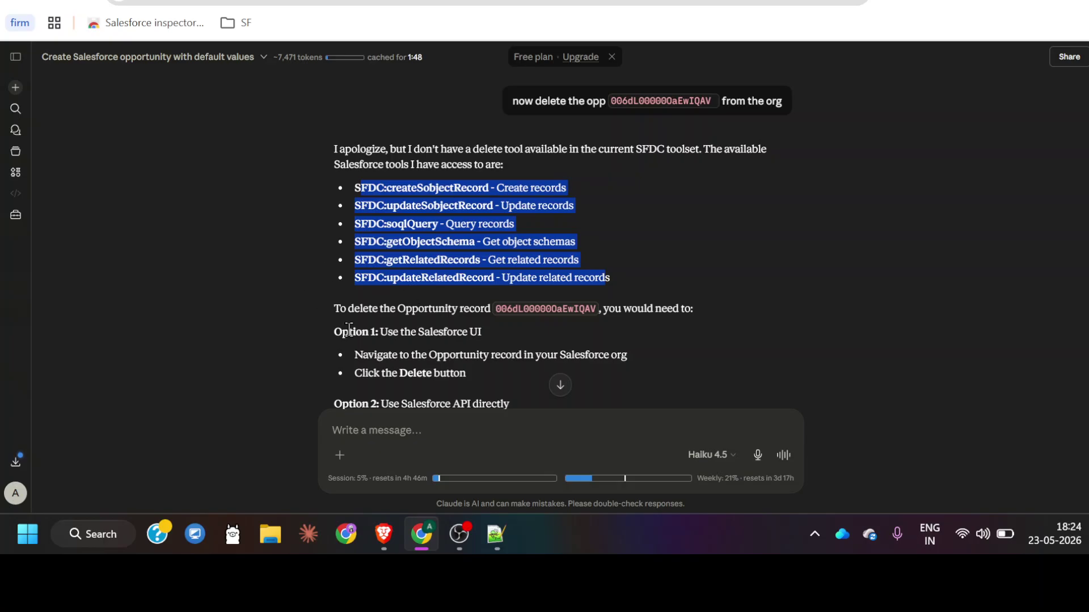
{"action": "scroll", "coordinate": [349, 330], "scroll_direction": "down", "scroll_amount": 1}
{"action": "scroll", "coordinate": [267, 170], "scroll_direction": "up", "scroll_amount": 3}
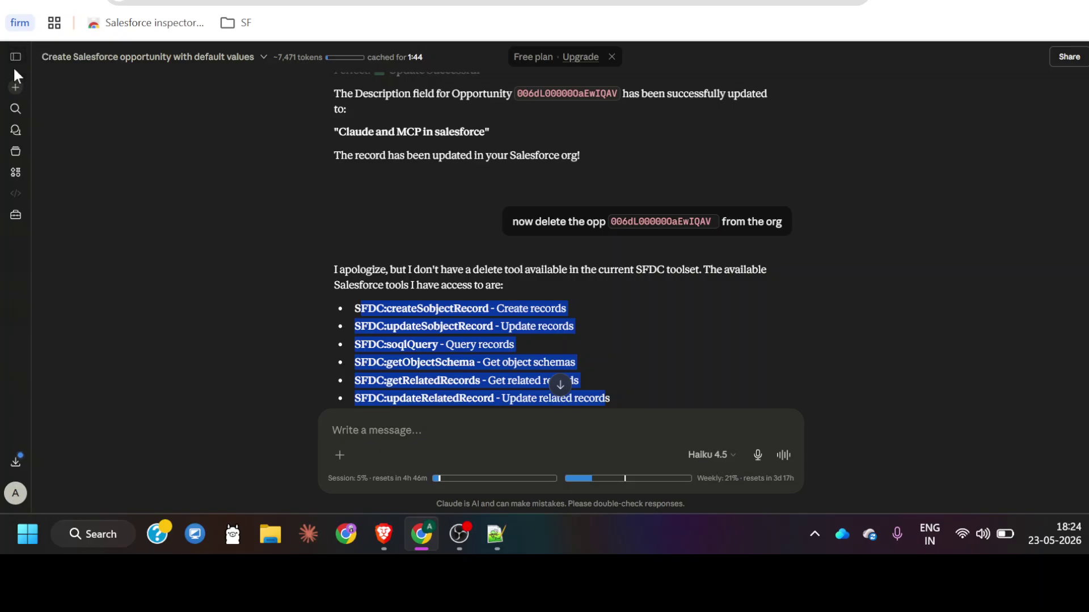
Step: Open the Connectors customization page from Claude's settings and check the option for adding a custom connector
{"action": "left_click", "coordinate": [15, 495]}
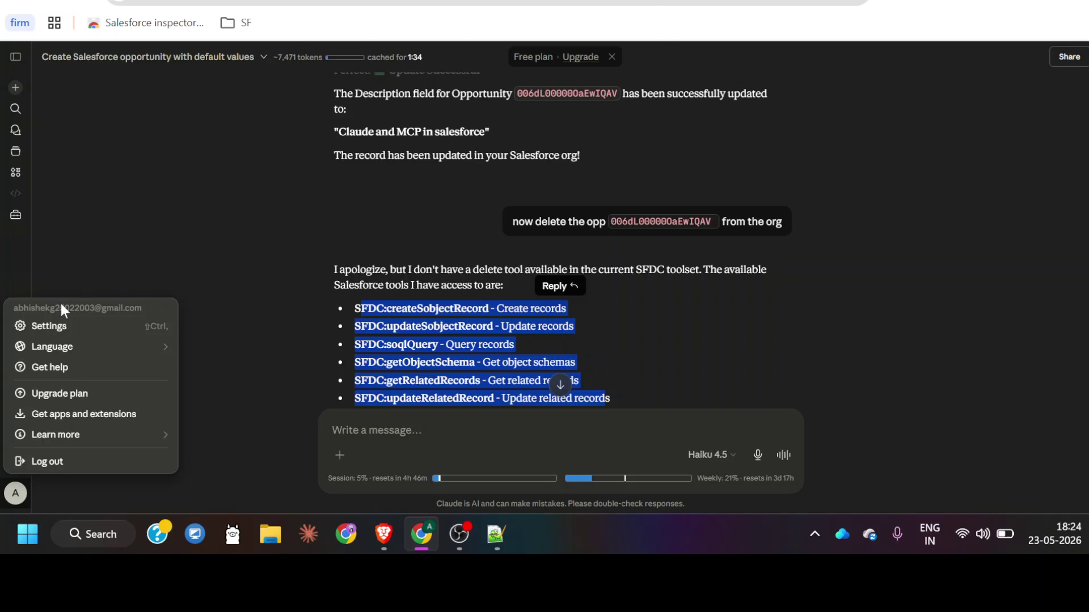
{"action": "left_click", "coordinate": [76, 327]}
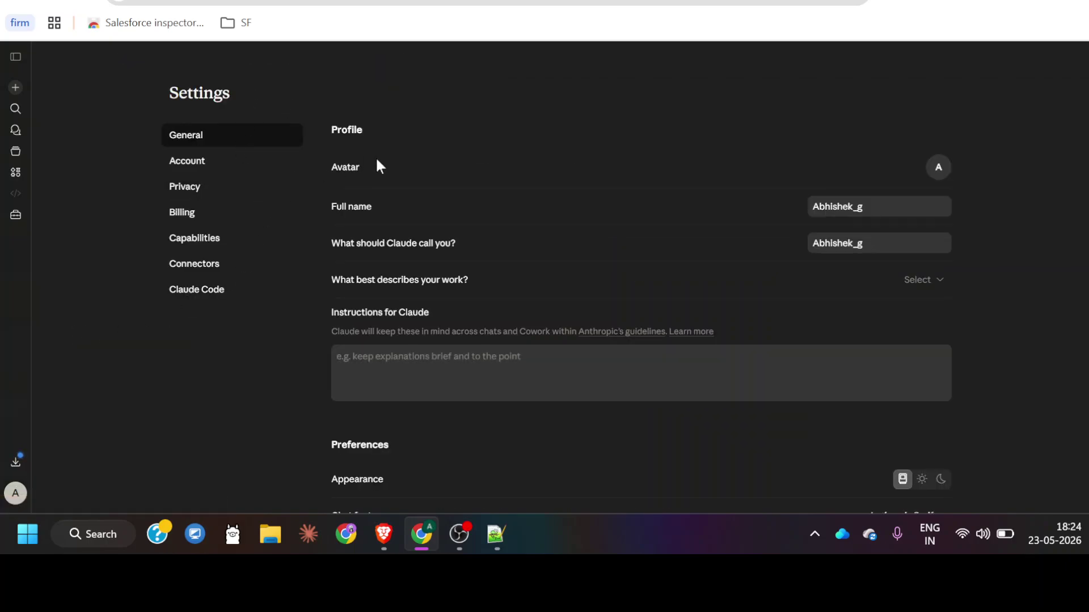
{"action": "left_click", "coordinate": [210, 269]}
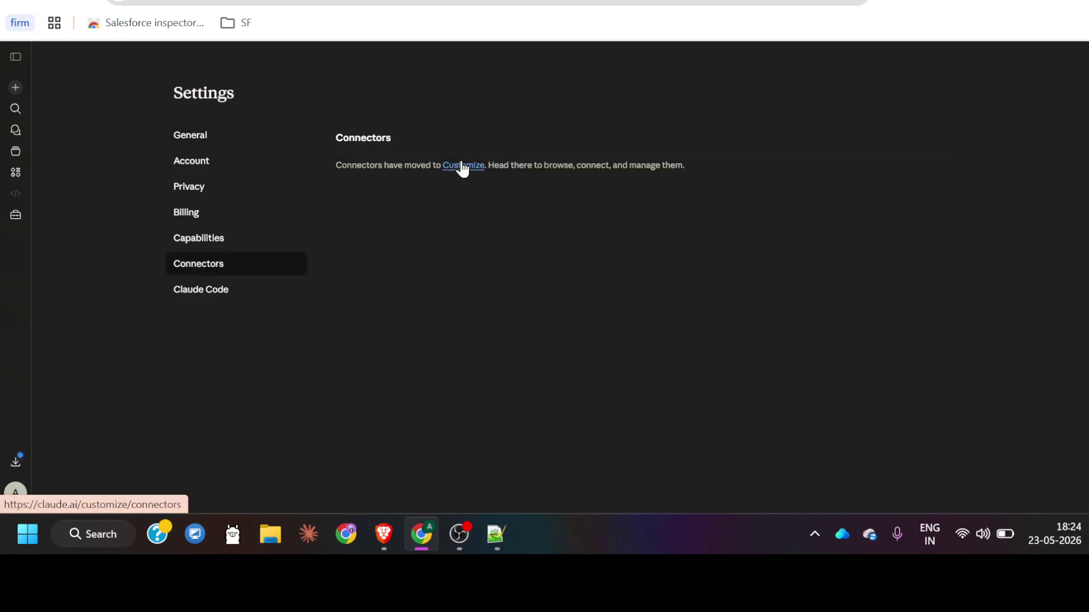
{"action": "left_click", "coordinate": [462, 166]}
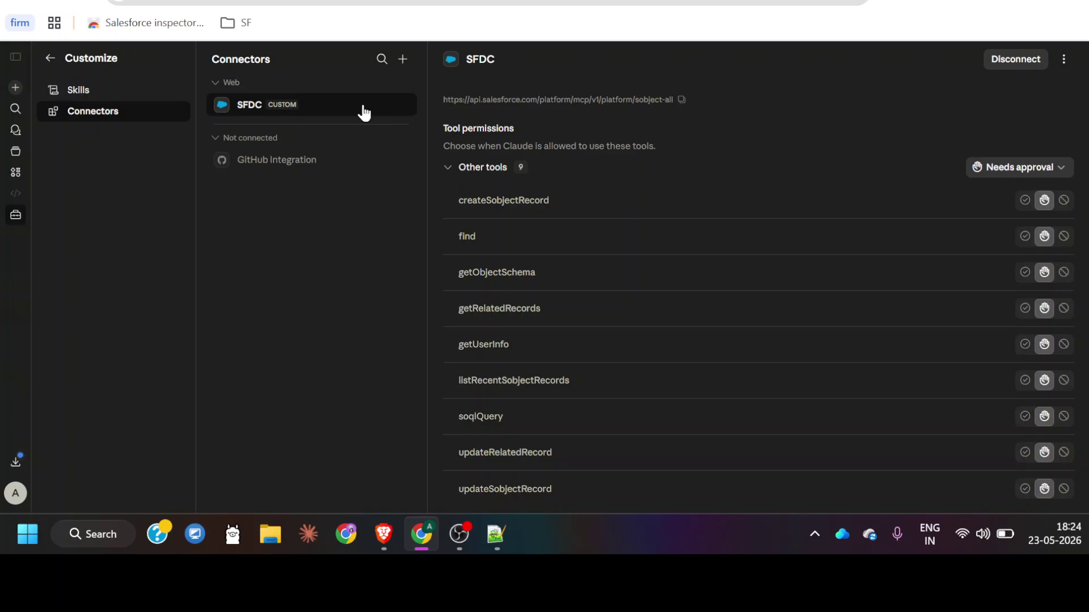
{"action": "left_click", "coordinate": [403, 60]}
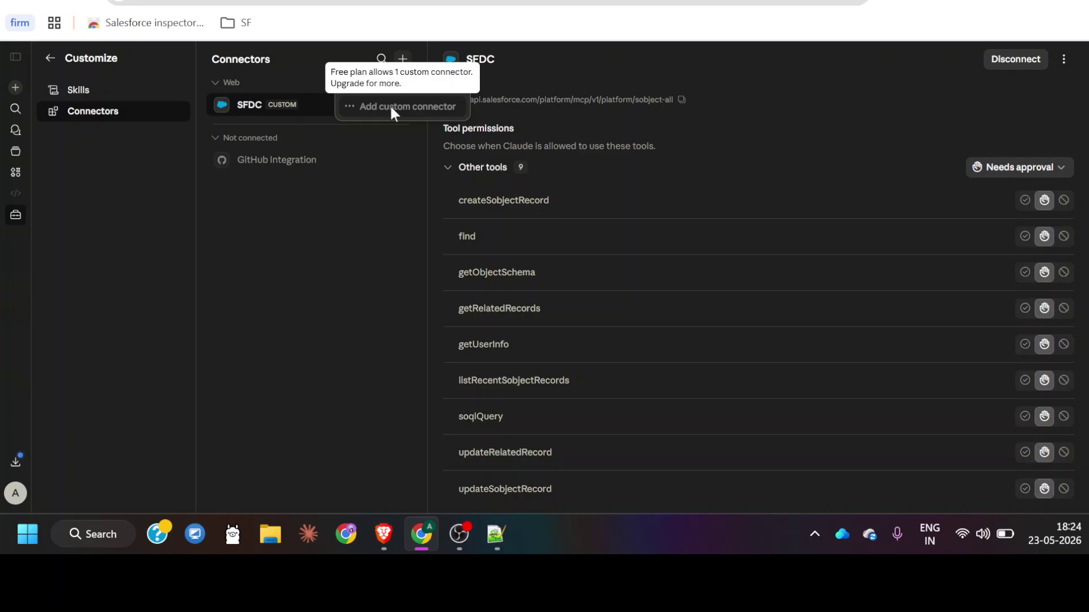
{"action": "left_click", "coordinate": [381, 204]}
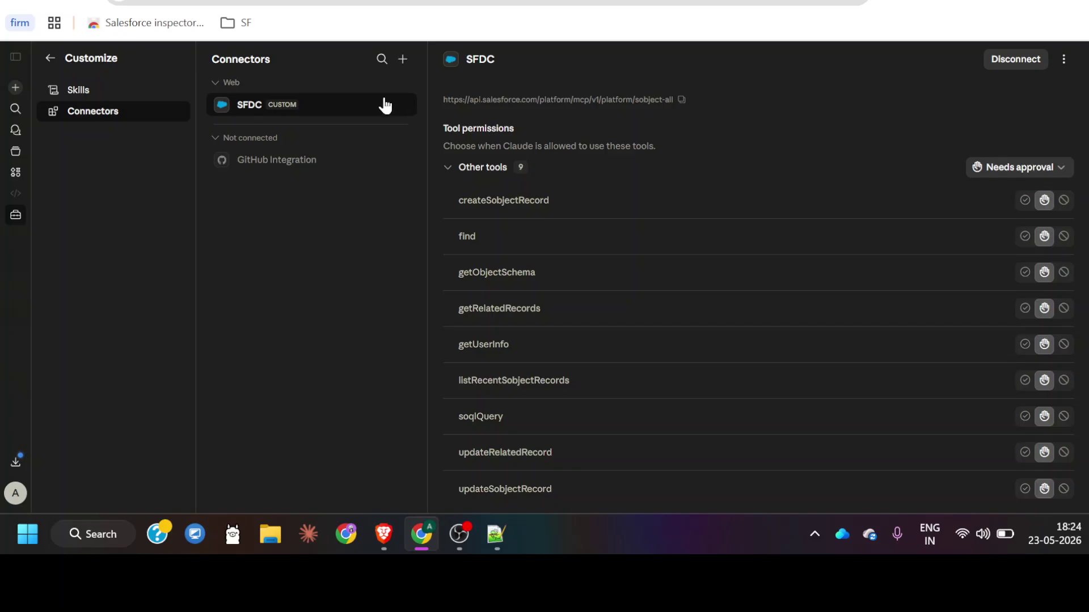
Step: Remove the SFDC custom connector from Claude and confirm the removal
{"action": "left_click", "coordinate": [1062, 59]}
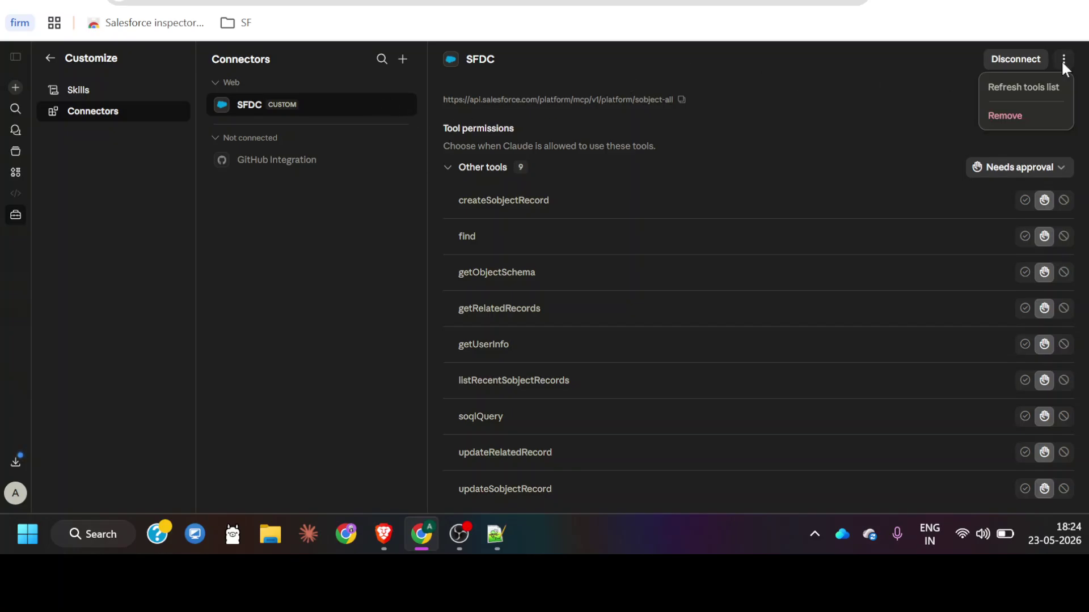
{"action": "left_click", "coordinate": [1010, 114]}
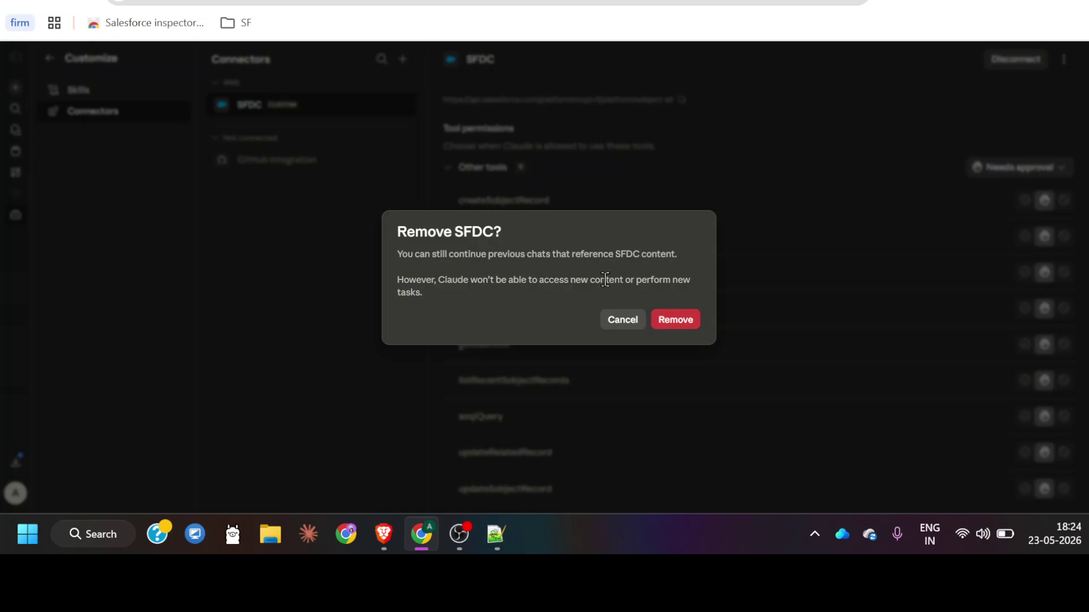
{"action": "left_click", "coordinate": [675, 319]}
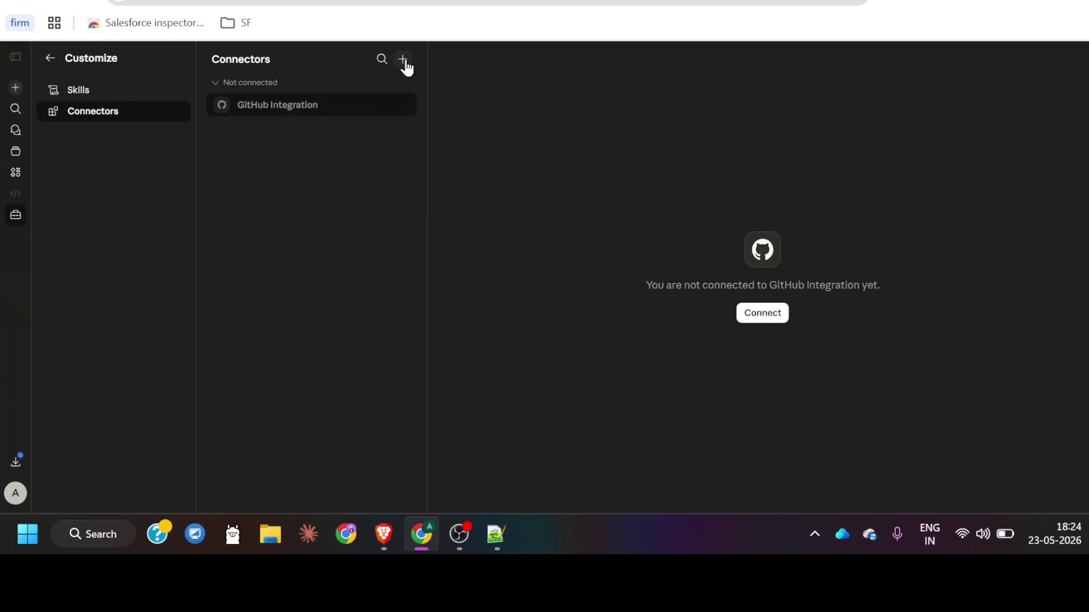
Step: Check the options for adding a connector and reload the Connectors page
{"action": "left_click", "coordinate": [403, 60]}
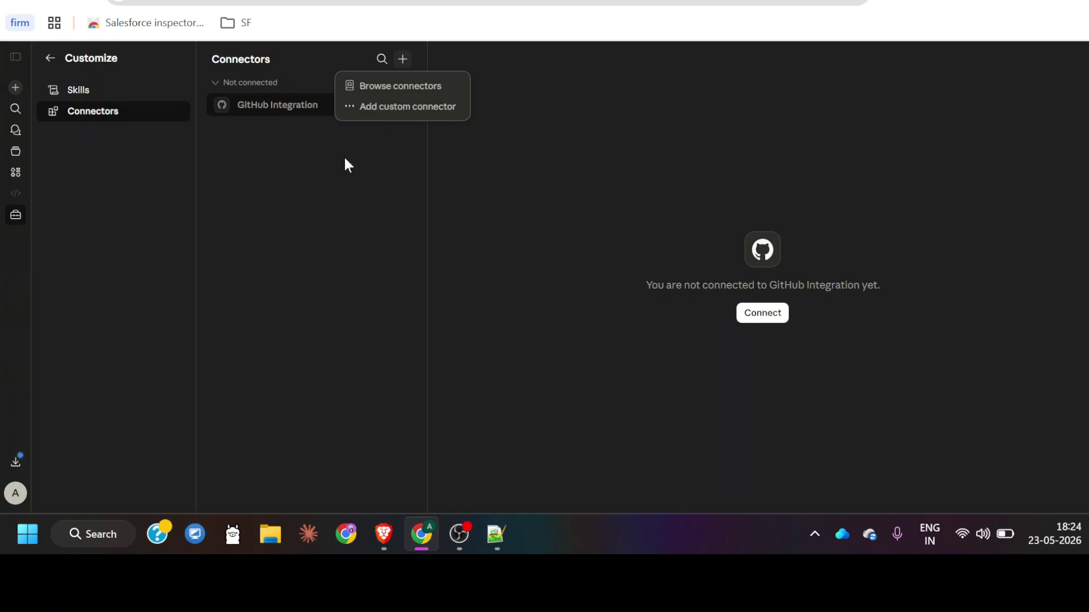
{"action": "left_click", "coordinate": [347, 165]}
{"action": "left_click", "coordinate": [403, 59]}
{"action": "left_click", "coordinate": [319, 163]}
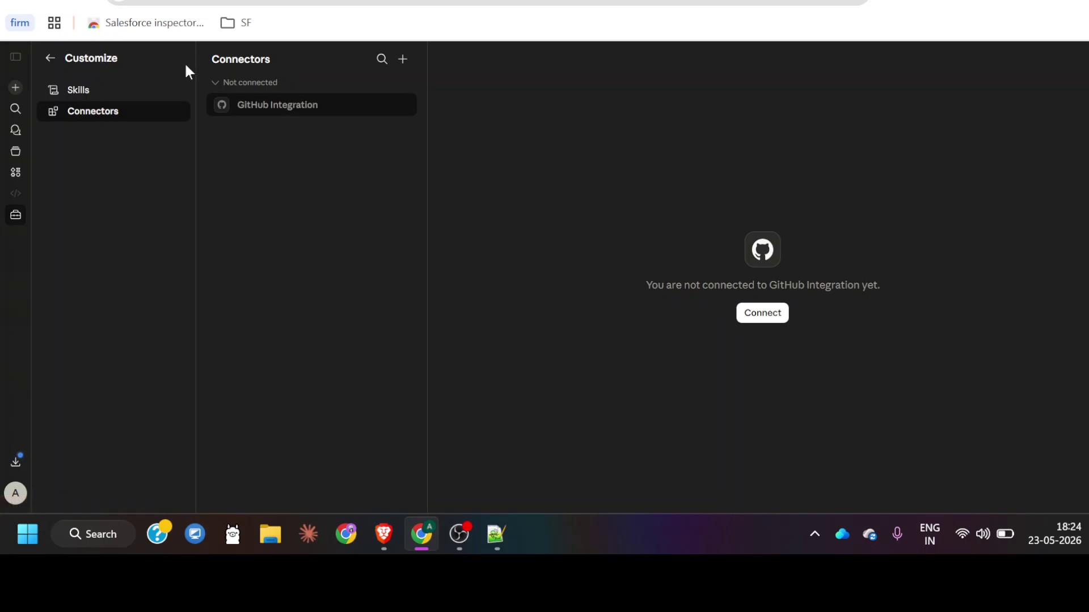
{"action": "right_click", "coordinate": [297, 1]}
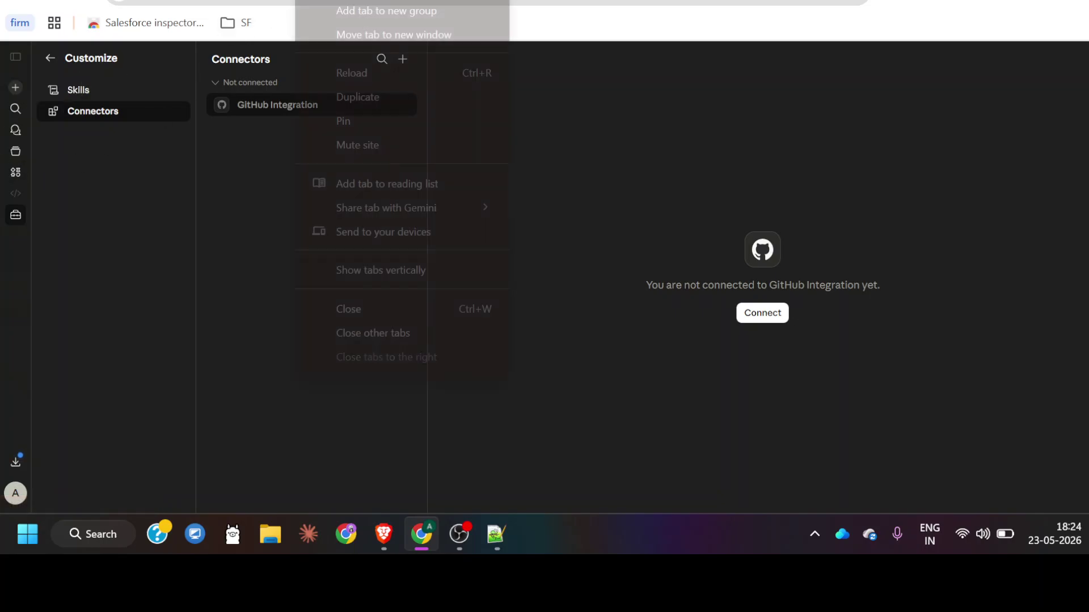
{"action": "left_click", "coordinate": [350, 74]}
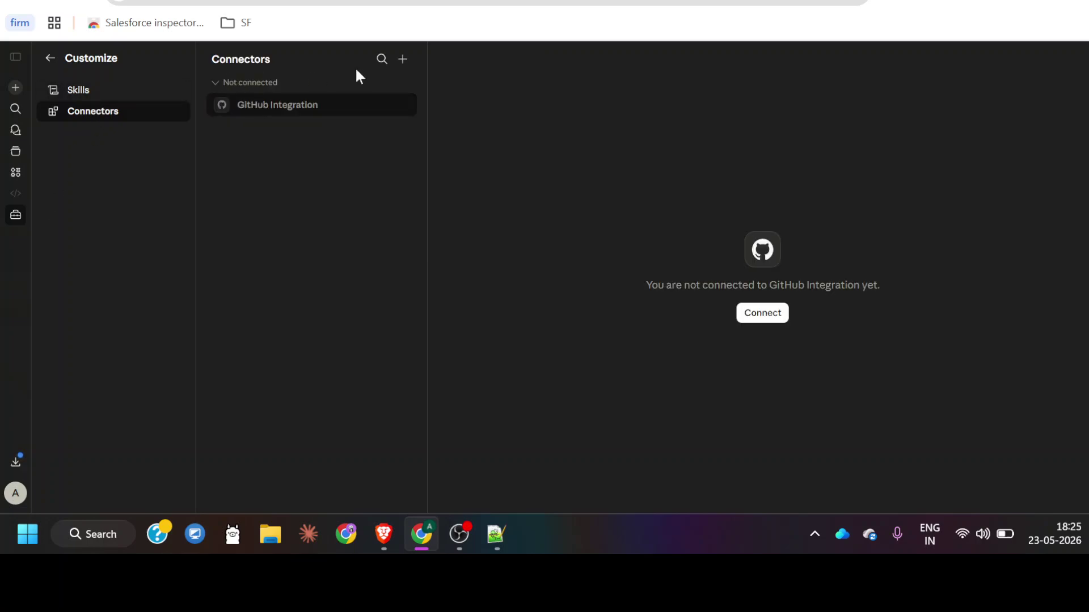
Step: Return to the chat, open the connector directory and browse its Google Drive entry, skills and connectors list
{"action": "left_click", "coordinate": [50, 58]}
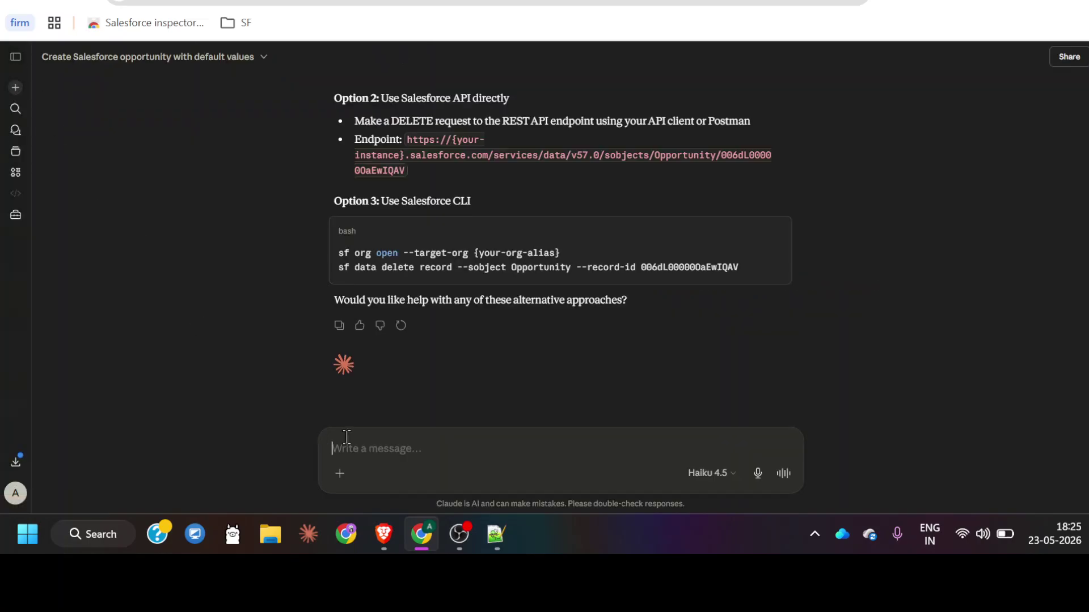
{"action": "left_click", "coordinate": [336, 478]}
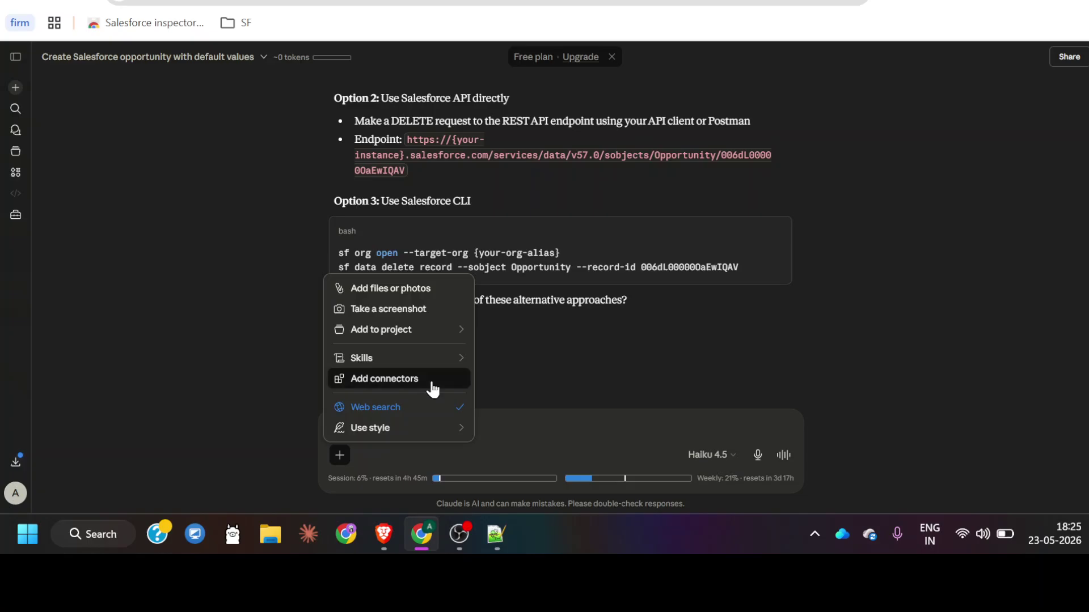
{"action": "left_click", "coordinate": [425, 381]}
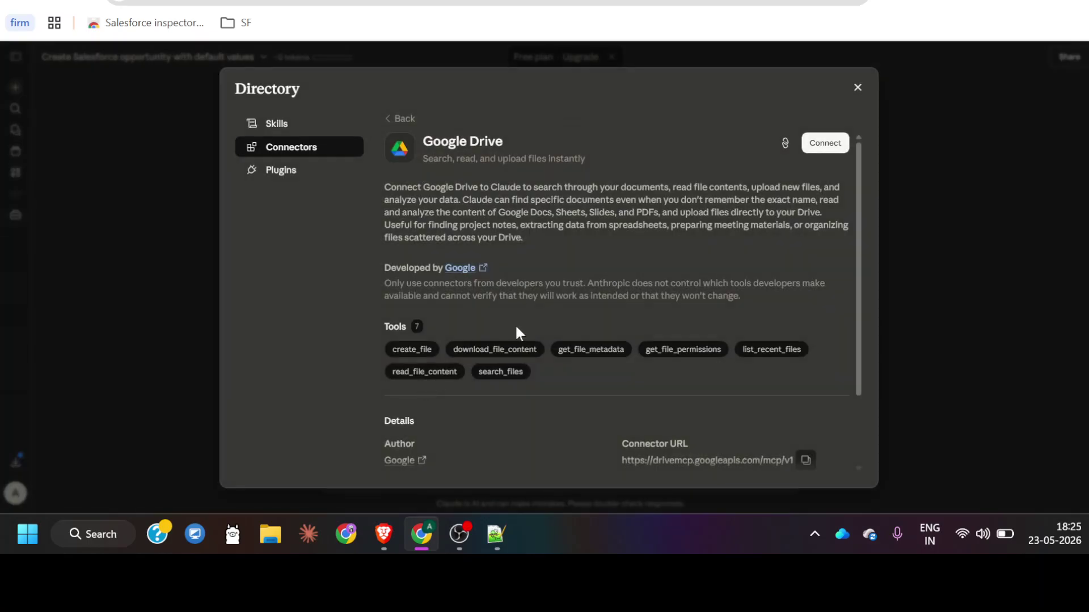
{"action": "scroll", "coordinate": [572, 255], "scroll_direction": "down", "scroll_amount": 3}
{"action": "scroll", "coordinate": [464, 250], "scroll_direction": "up", "scroll_amount": 3}
{"action": "left_click", "coordinate": [379, 118]}
{"action": "left_click", "coordinate": [276, 124]}
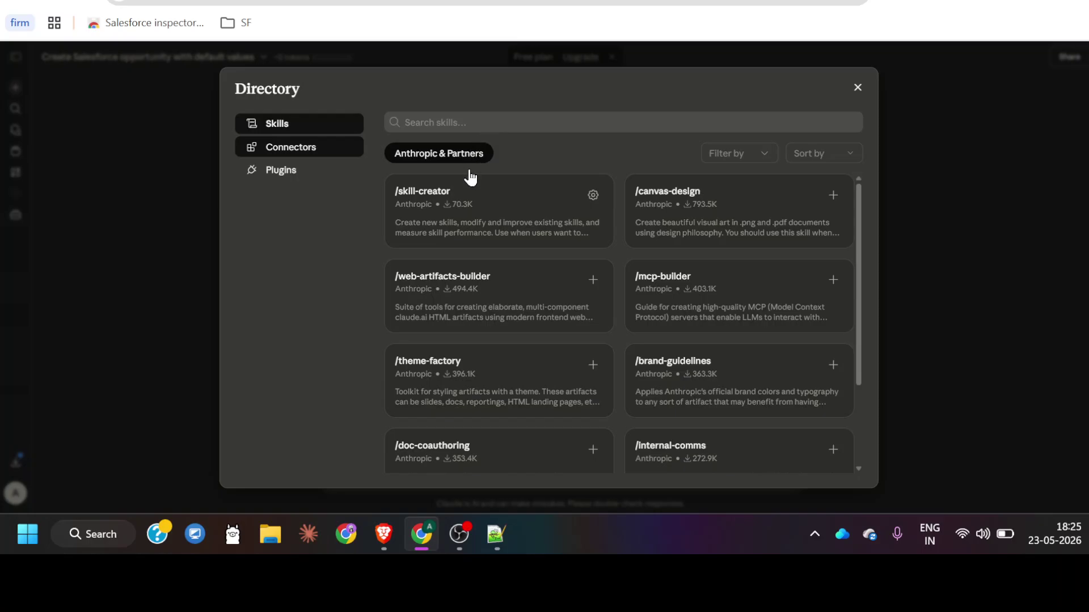
{"action": "left_click", "coordinate": [340, 150]}
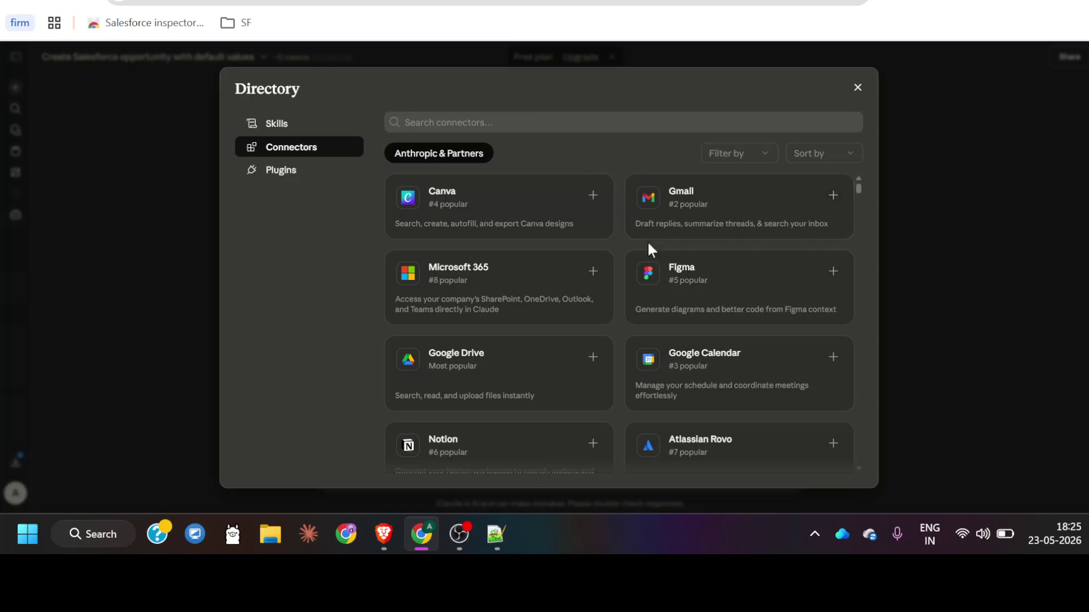
{"action": "scroll", "coordinate": [647, 241], "scroll_direction": "down", "scroll_amount": 1}
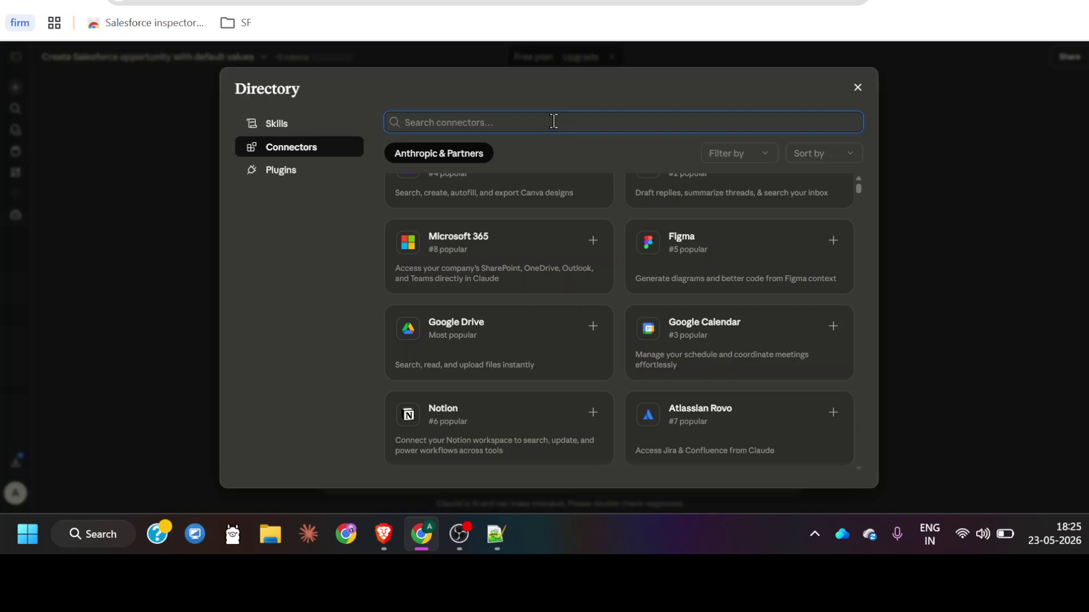
Step: Search the connector directory for "salesforce", clear the search and close the directory
{"action": "type", "text": "salessales"}
{"action": "key", "text": "BackSpace"}
{"action": "key", "text": "BackSpace"}
{"action": "key", "text": "BackSpace"}
{"action": "key", "text": "BackSpace"}
{"action": "key", "text": "BackSpace"}
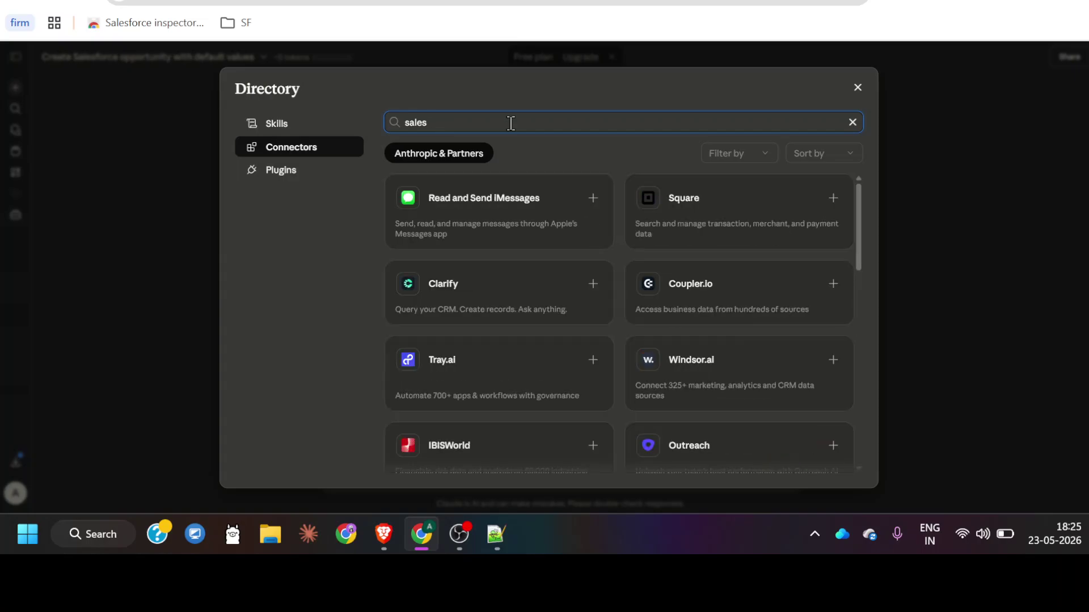
{"action": "type", "text": "fo"}
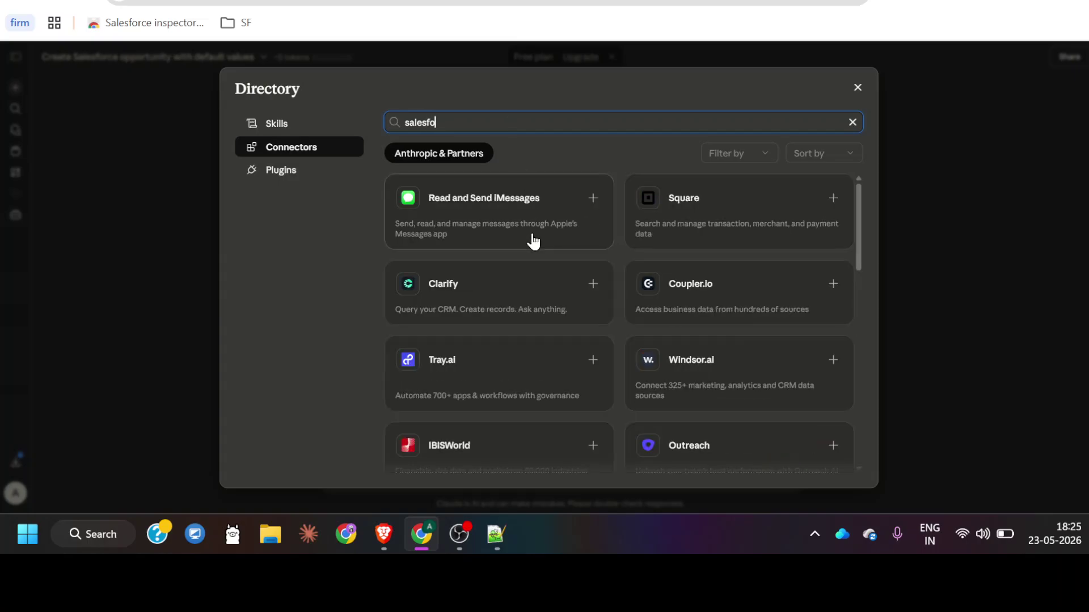
{"action": "type", "text": "rce"}
{"action": "key", "text": "BackSpace"}
{"action": "key", "text": "BackSpace"}
{"action": "key", "text": "BackSpace"}
{"action": "key", "text": "BackSpace"}
{"action": "key", "text": "BackSpace"}
{"action": "key", "text": "BackSpace"}
{"action": "key", "text": "BackSpace"}
{"action": "key", "text": "BackSpace"}
{"action": "key", "text": "BackSpace"}
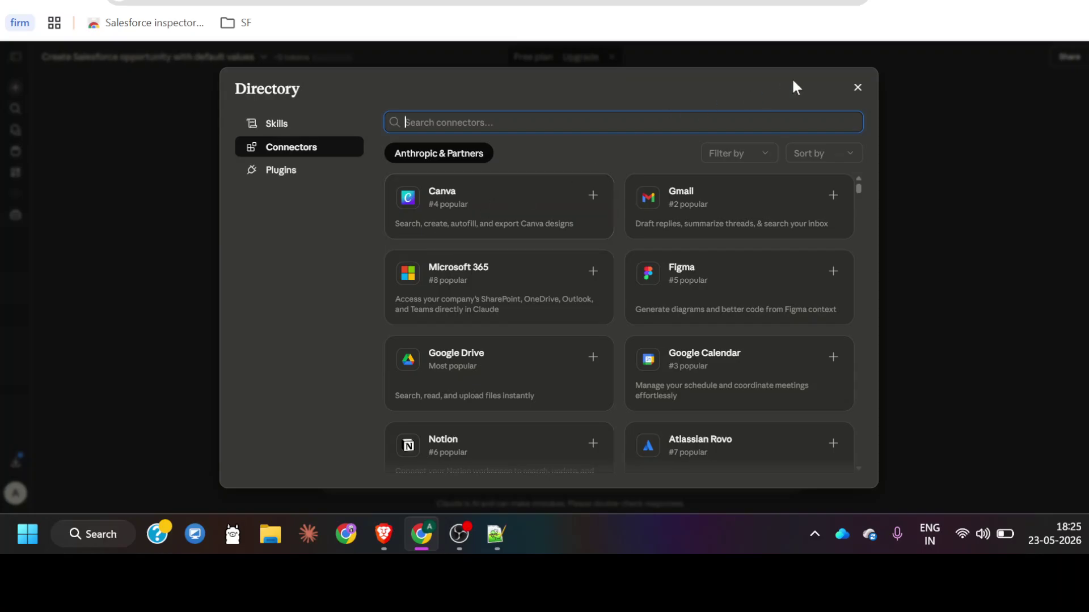
{"action": "left_click", "coordinate": [860, 90]}
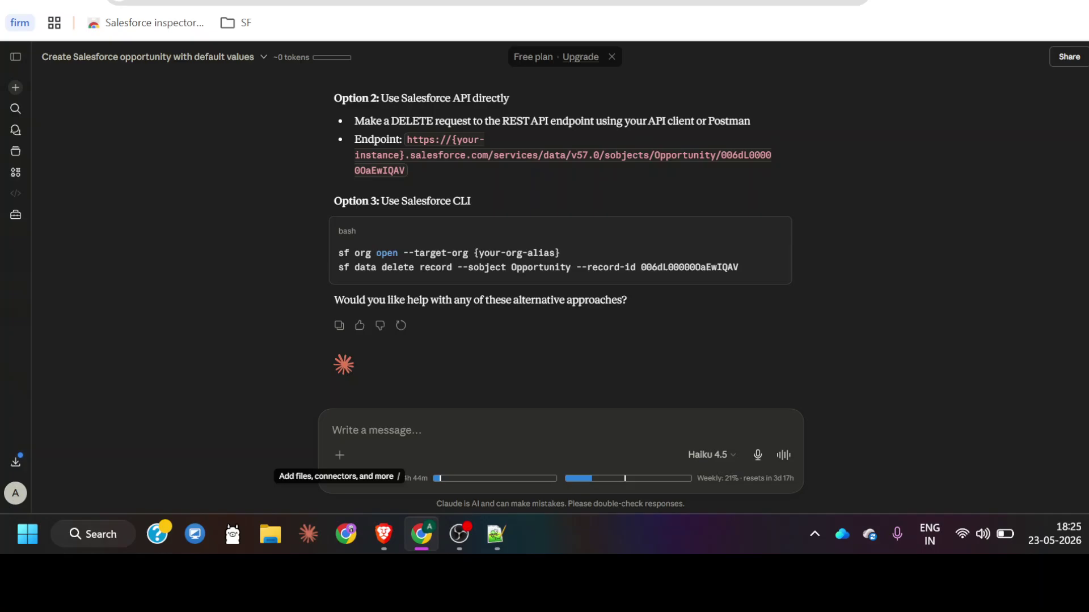
Step: Switch to the Salesforce org and find the MCP Servers page in Setup by searching for "mcp"
{"action": "left_click", "coordinate": [113, 2]}
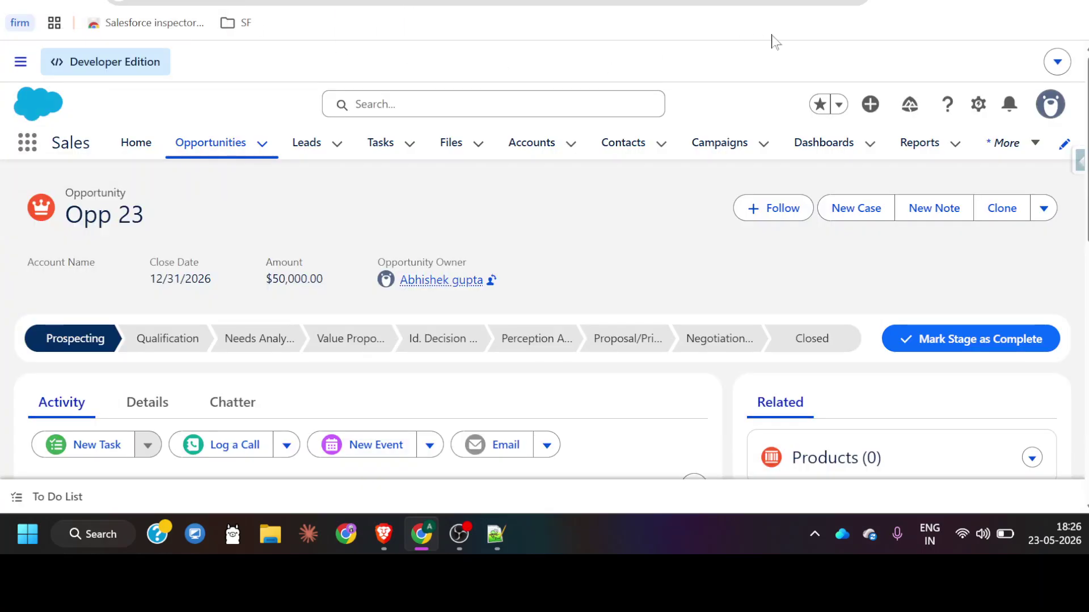
{"action": "left_click", "coordinate": [978, 105]}
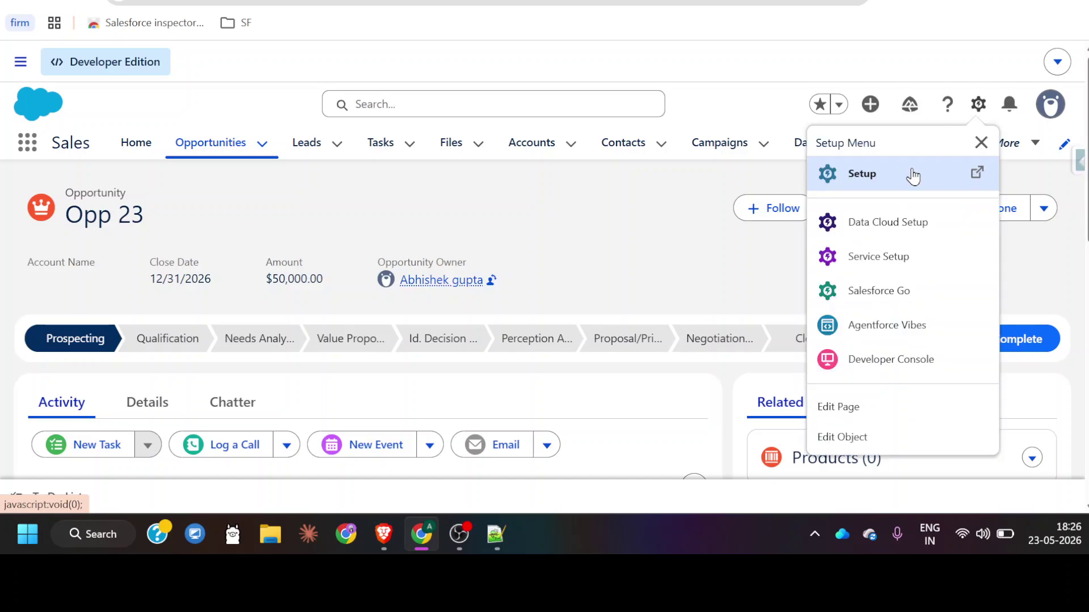
{"action": "left_click", "coordinate": [887, 181]}
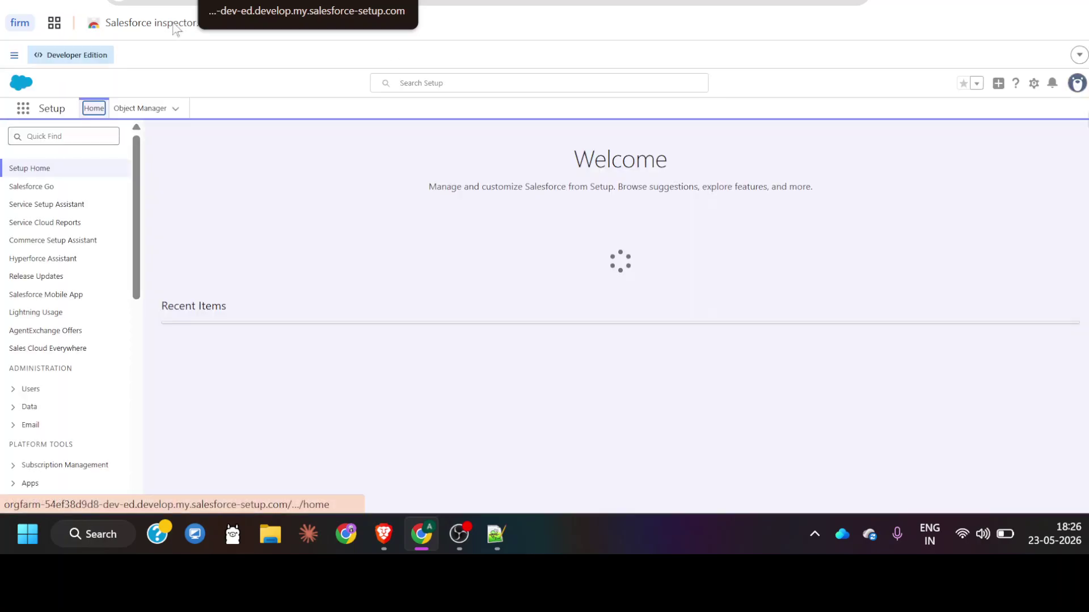
{"action": "left_click", "coordinate": [96, 135]}
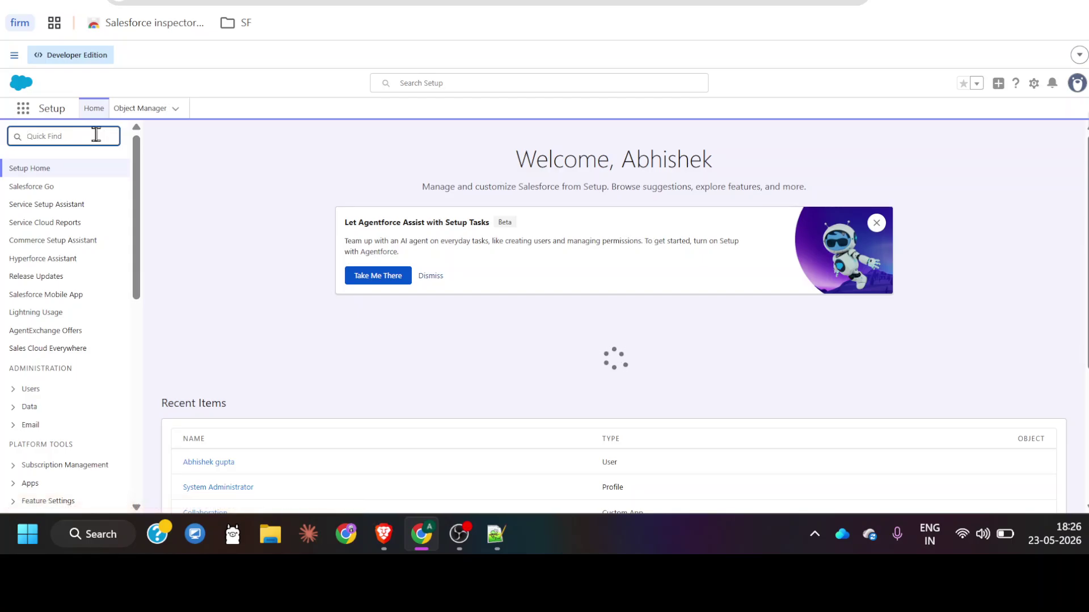
{"action": "type", "text": "mcp"}
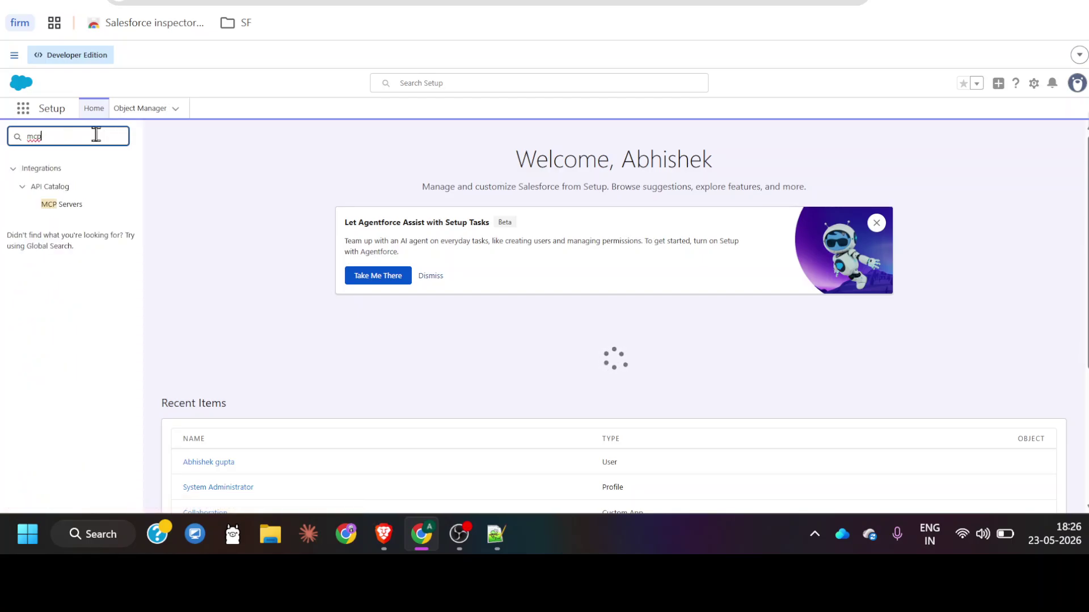
{"action": "left_click", "coordinate": [62, 205]}
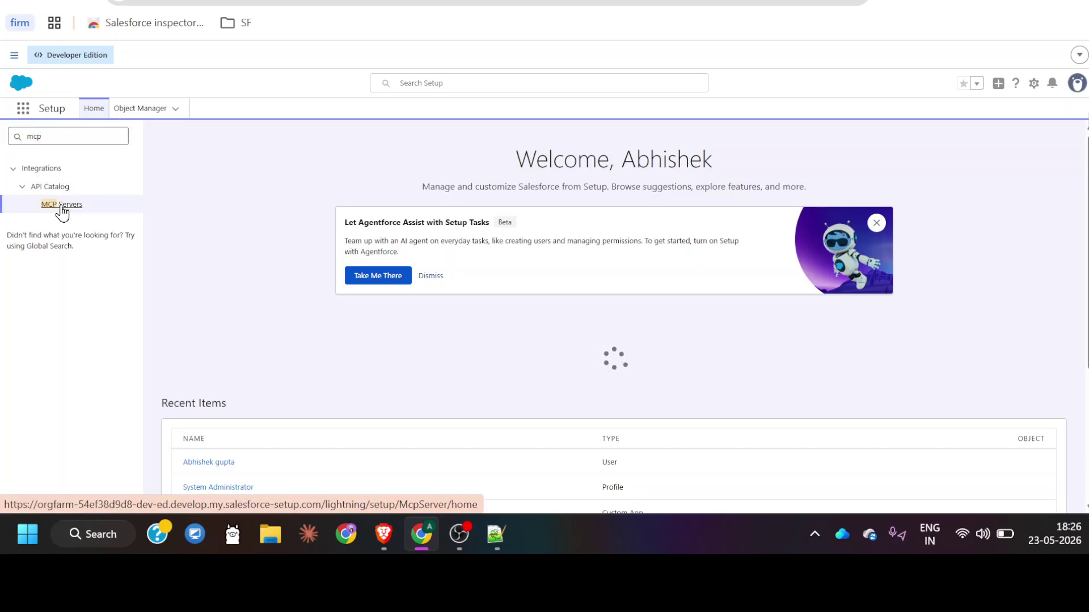
{"action": "left_click", "coordinate": [458, 533]}
{"action": "left_click", "coordinate": [458, 533]}
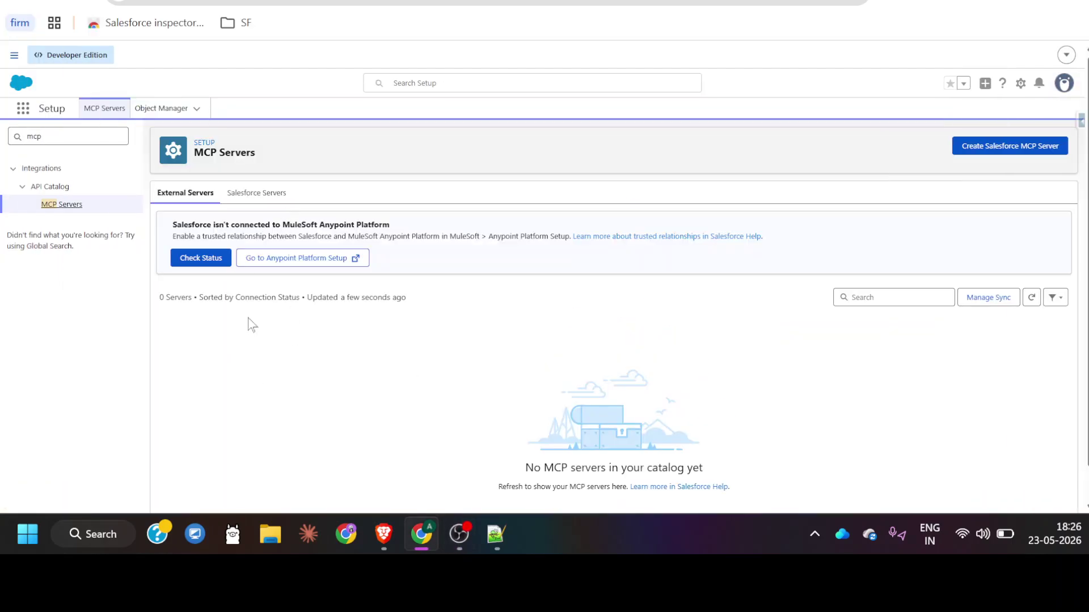
Step: Show the Salesforce servers and highlight the list from data-cloud-queries to sobject-all
{"action": "left_click", "coordinate": [264, 199]}
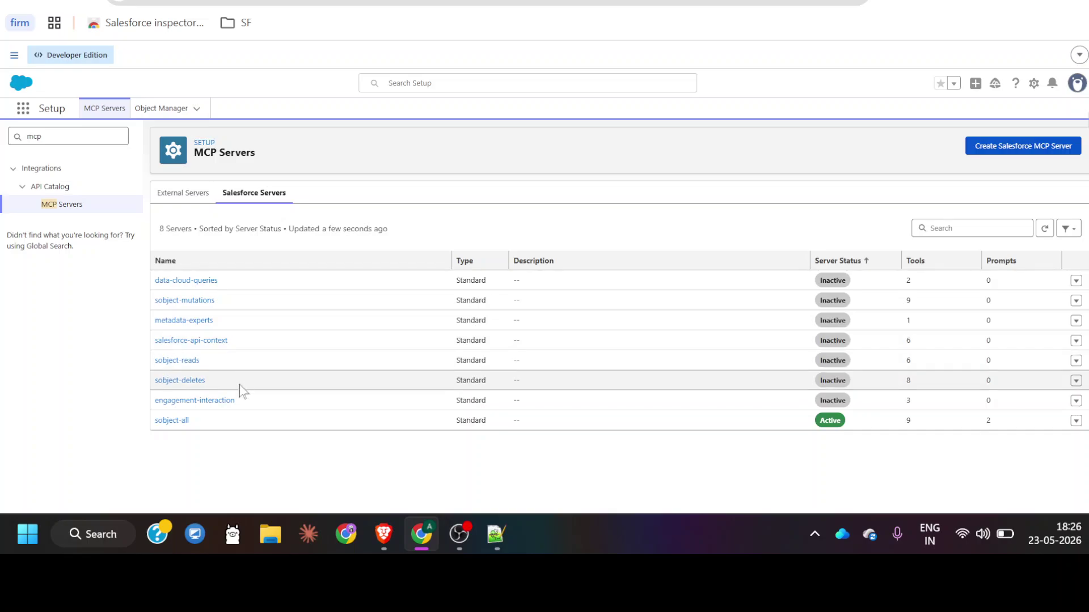
{"action": "left_click_drag", "start_coordinate": [216, 423], "coordinate": [158, 286]}
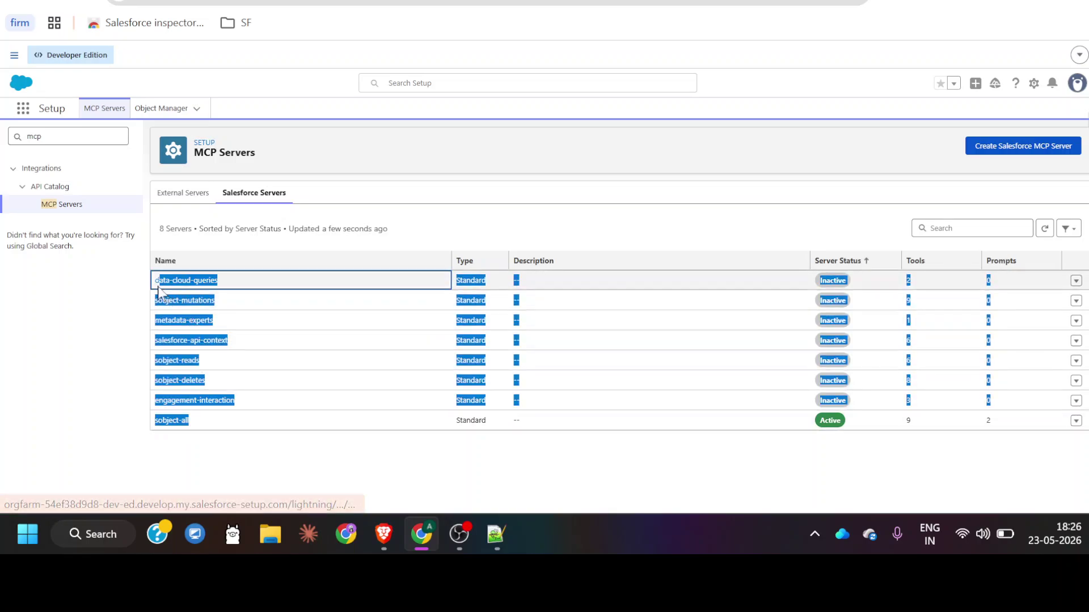
{"action": "left_click", "coordinate": [226, 460]}
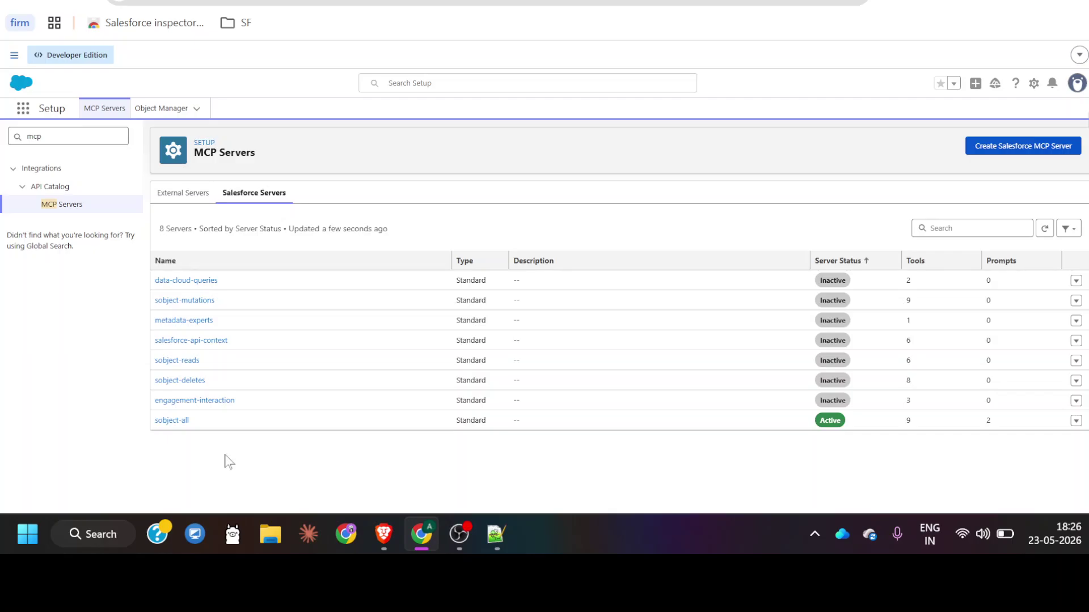
{"action": "left_click_drag", "start_coordinate": [141, 288], "coordinate": [275, 433]}
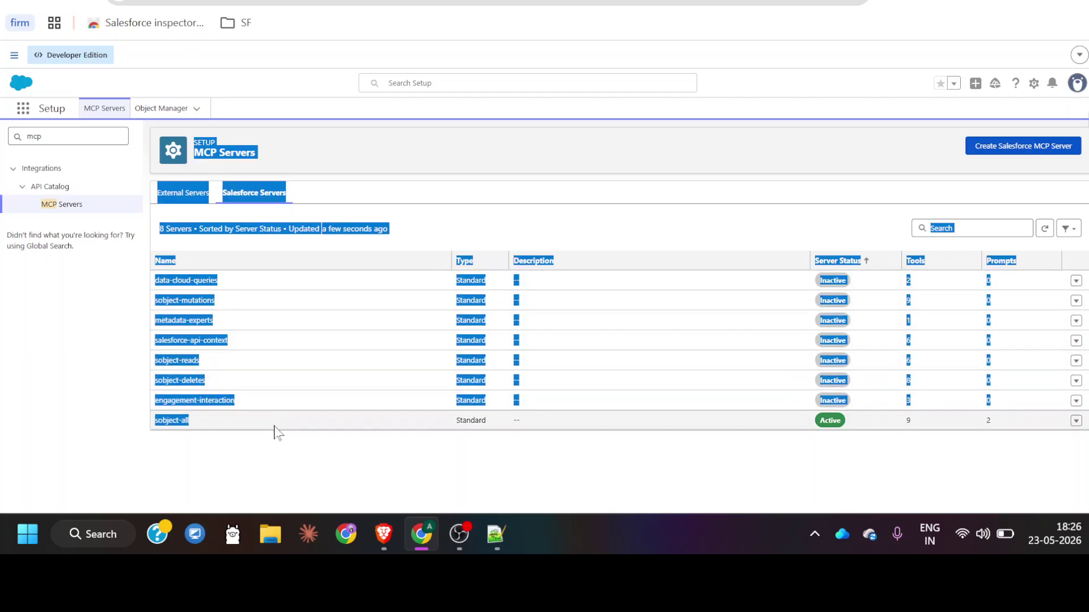
{"action": "left_click", "coordinate": [219, 443]}
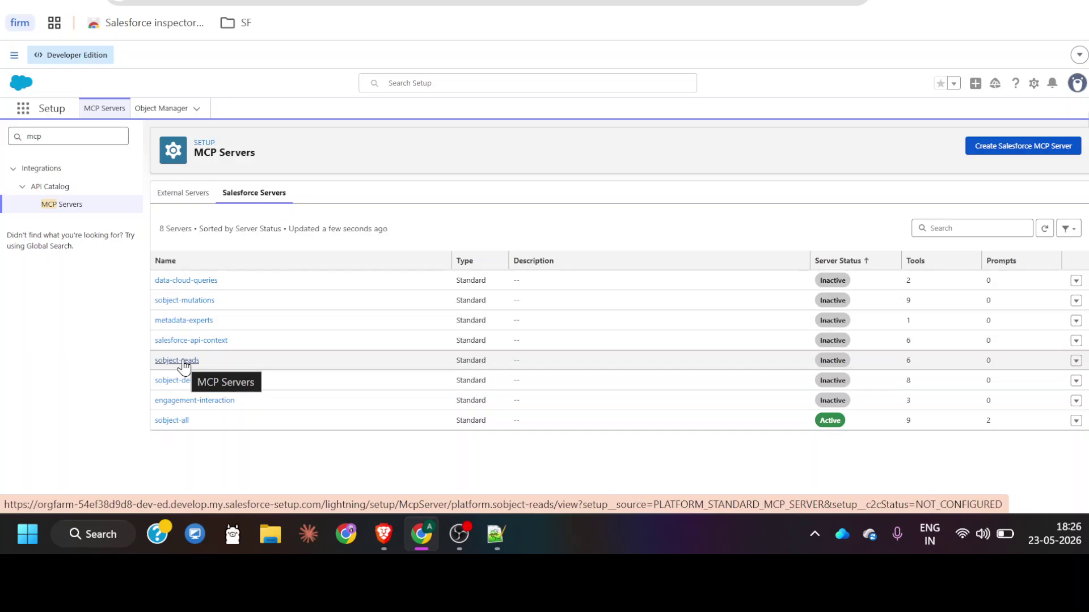
Step: Open the sobject-all server's details, point out its tools count and highlight its server URL
{"action": "left_click", "coordinate": [172, 422]}
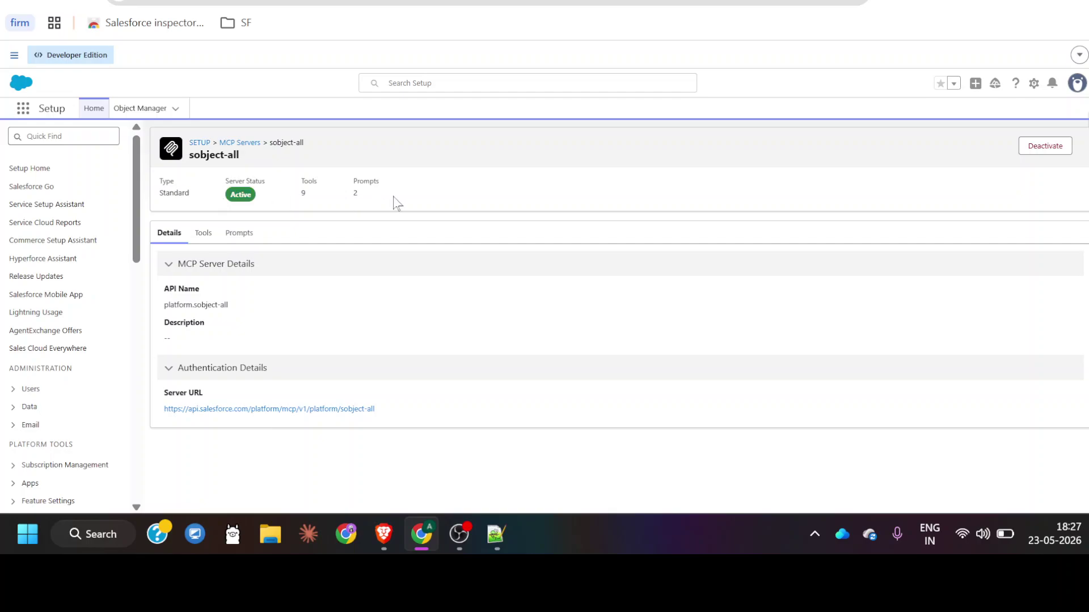
{"action": "left_click", "coordinate": [319, 192]}
{"action": "mouse_move", "coordinate": [299, 180]}
{"action": "left_mouse_down"}
{"action": "mouse_move", "coordinate": [313, 196]}
{"action": "mouse_move", "coordinate": [367, 202]}
{"action": "mouse_move", "coordinate": [349, 185]}
{"action": "mouse_move", "coordinate": [316, 199]}
{"action": "mouse_move", "coordinate": [300, 187]}
{"action": "left_mouse_up"}
{"action": "left_click", "coordinate": [304, 208]}
{"action": "left_click_drag", "start_coordinate": [154, 413], "coordinate": [378, 421]}
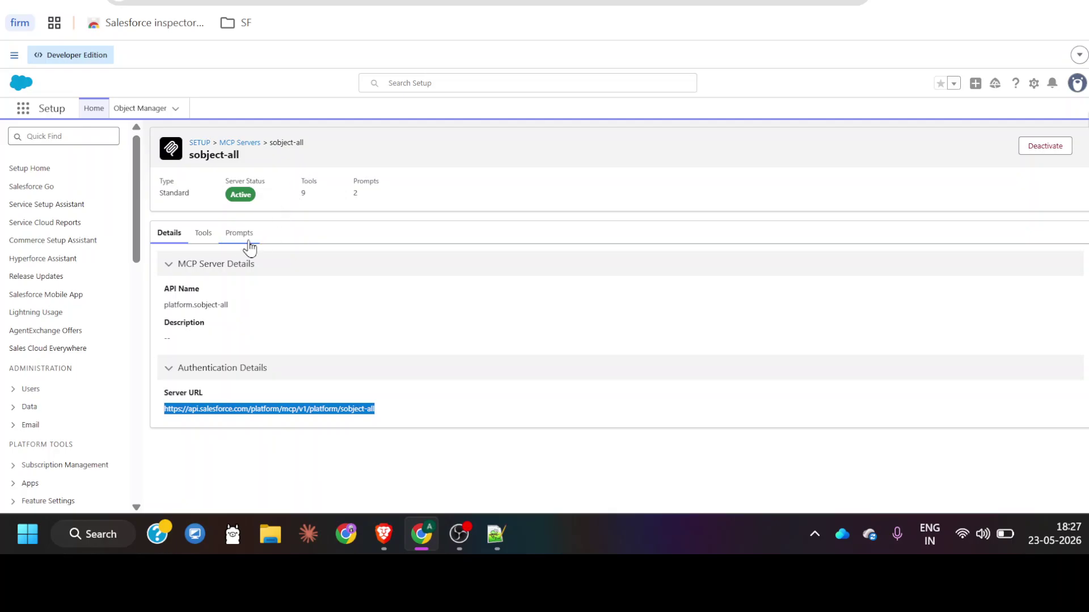
Step: View the sobject-all server's tools, inspect the Get Related Records schema and highlight the names Get Related Records and Get Recently Viewed Records
{"action": "left_click", "coordinate": [205, 243]}
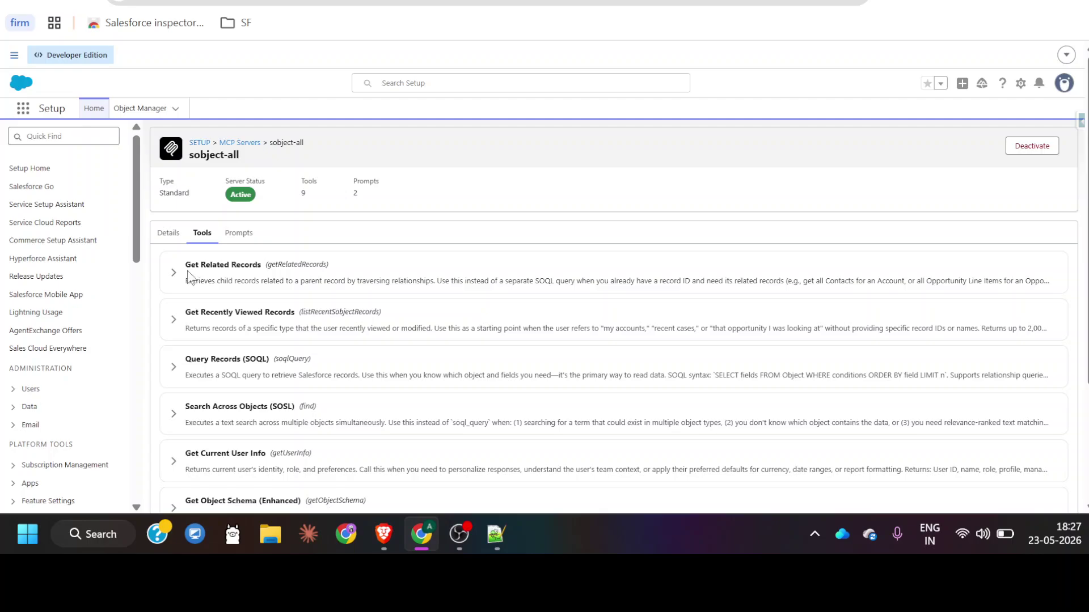
{"action": "scroll", "coordinate": [340, 295], "scroll_direction": "down", "scroll_amount": 1}
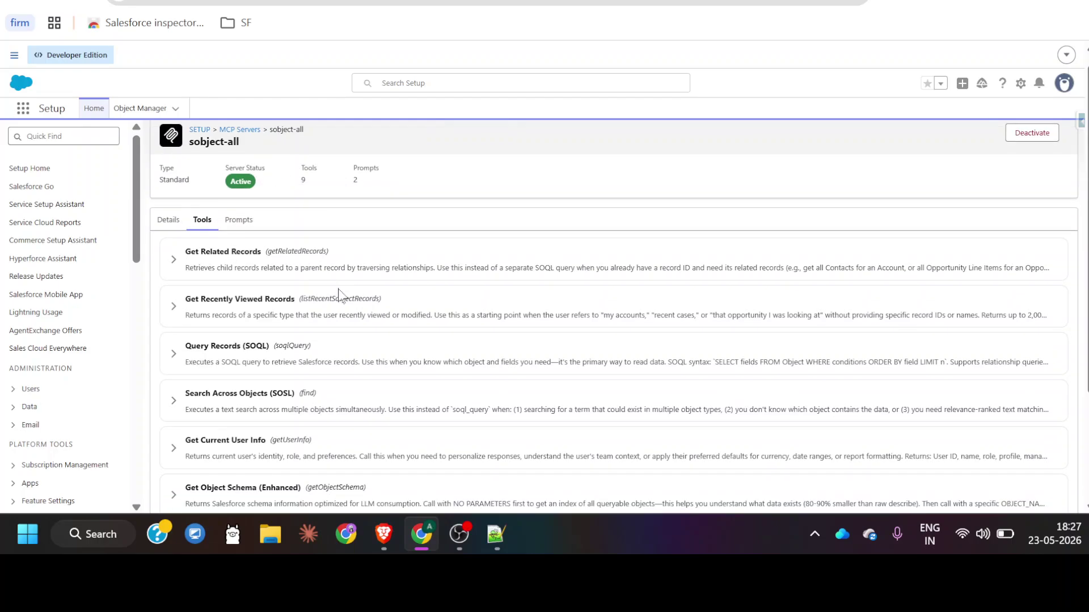
{"action": "left_click", "coordinate": [191, 261]}
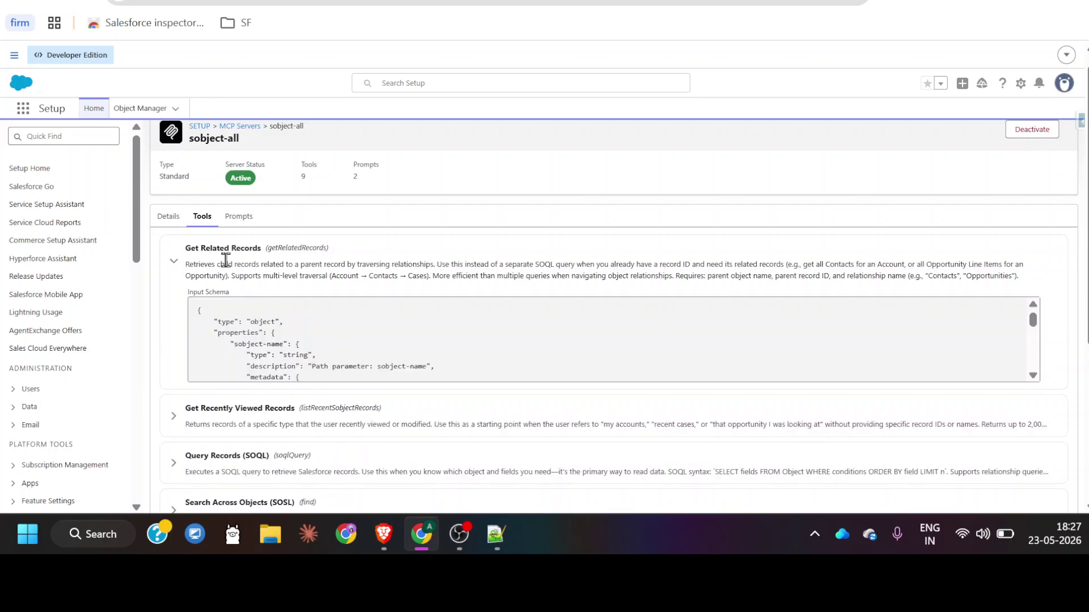
{"action": "left_click_drag", "start_coordinate": [186, 250], "coordinate": [267, 248]}
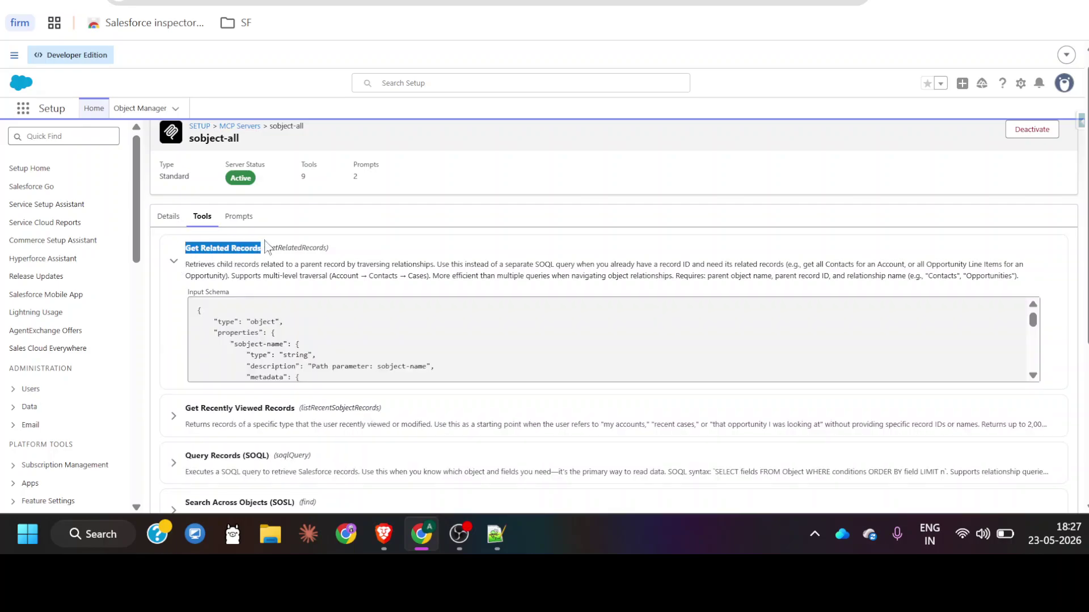
{"action": "left_click", "coordinate": [173, 266]}
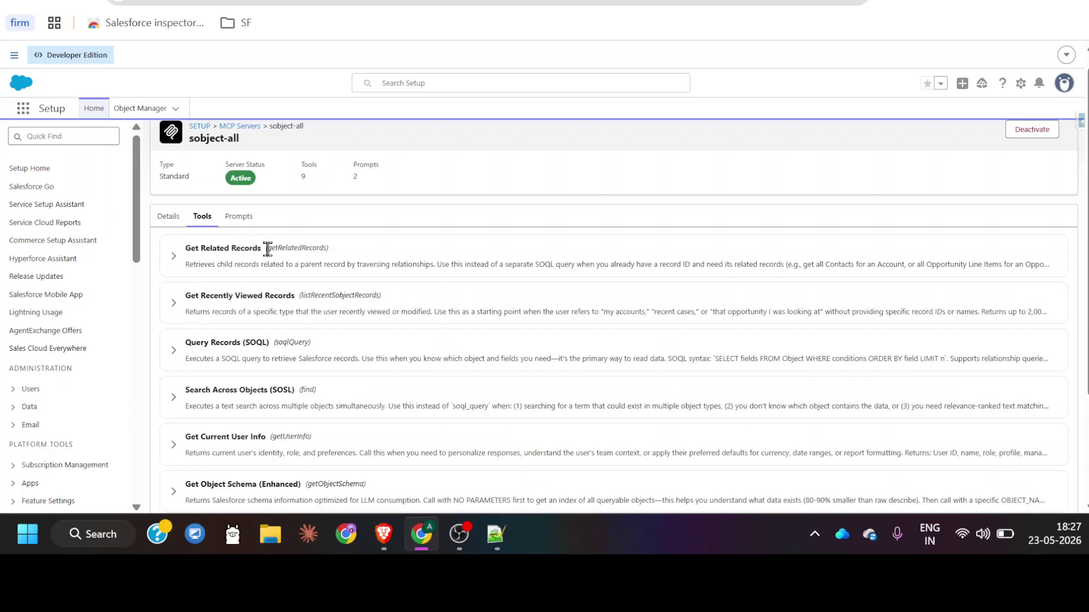
{"action": "left_click_drag", "start_coordinate": [265, 247], "coordinate": [188, 249]}
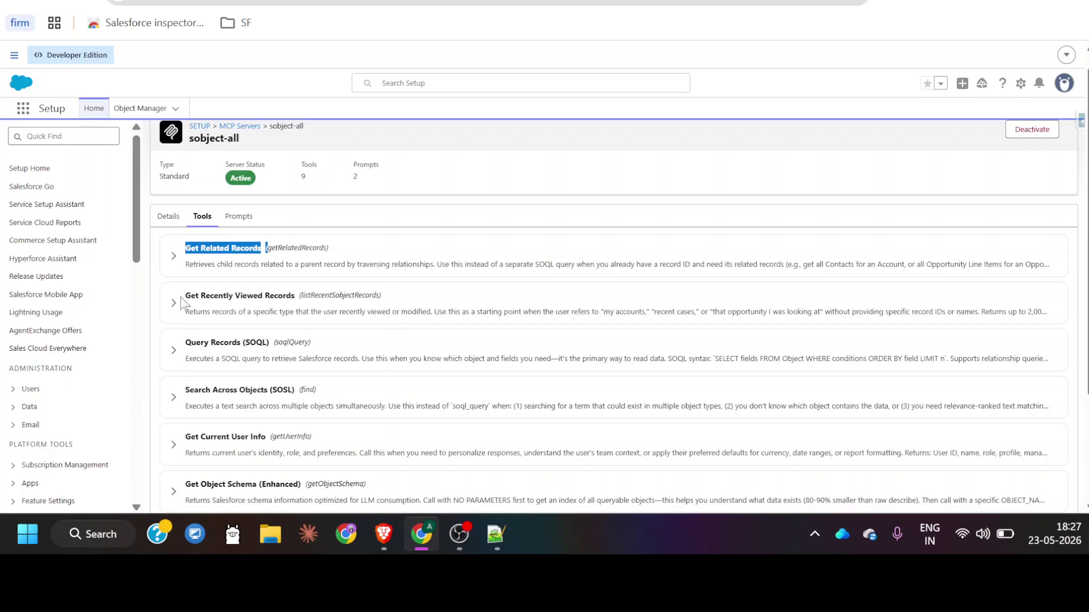
{"action": "left_click_drag", "start_coordinate": [185, 296], "coordinate": [299, 304]}
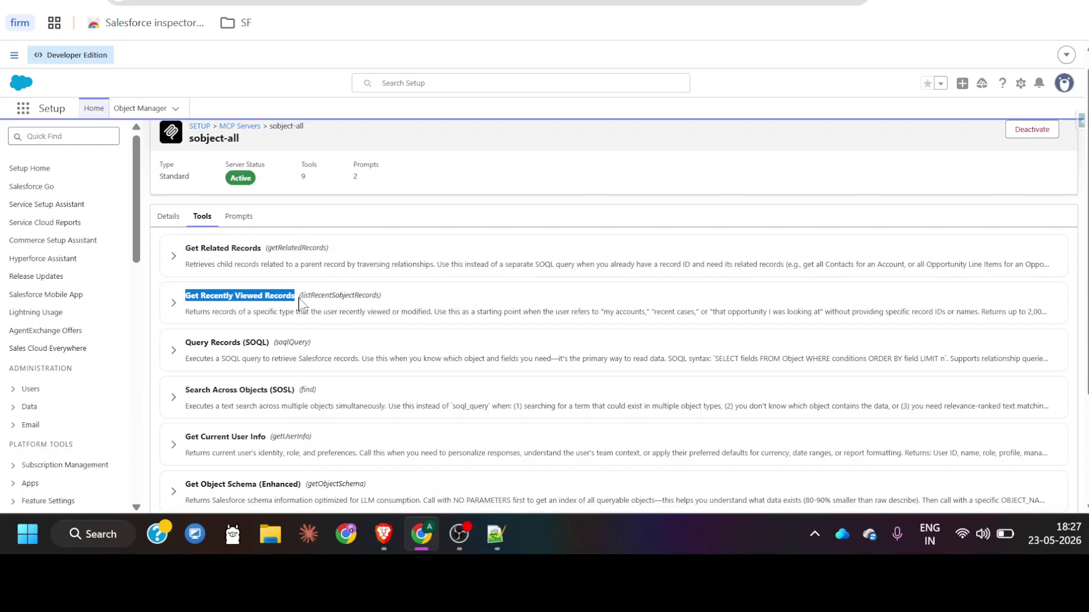
Step: Highlight the tool names Query Records (SOQL) and Search Across Objects (SOSL) in the sobject-all tools list
{"action": "left_click", "coordinate": [389, 299]}
{"action": "scroll", "coordinate": [389, 301], "scroll_direction": "down", "scroll_amount": 1}
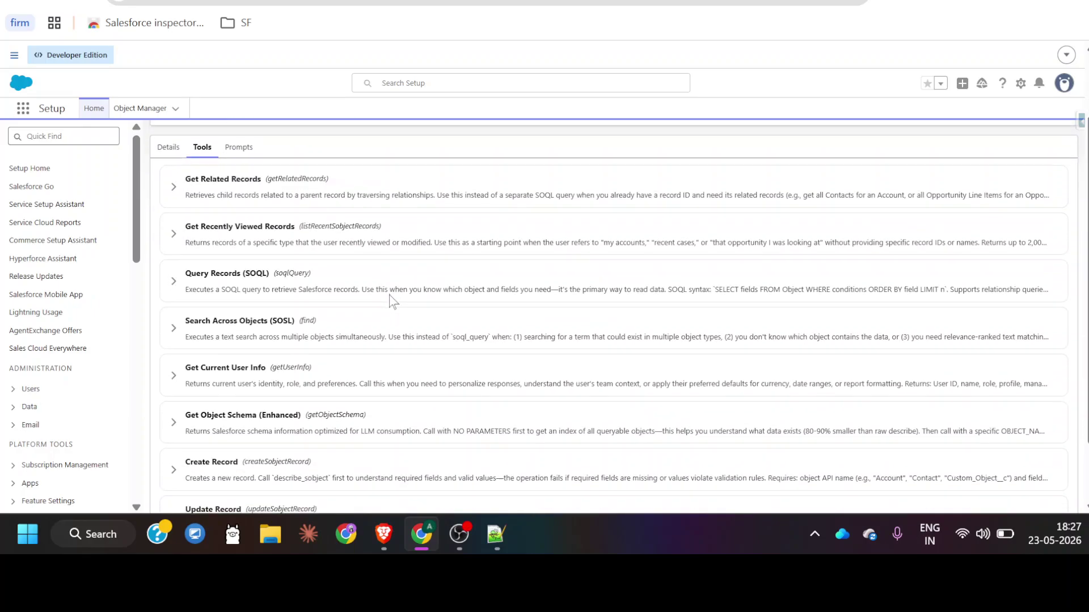
{"action": "left_click_drag", "start_coordinate": [186, 276], "coordinate": [274, 278]}
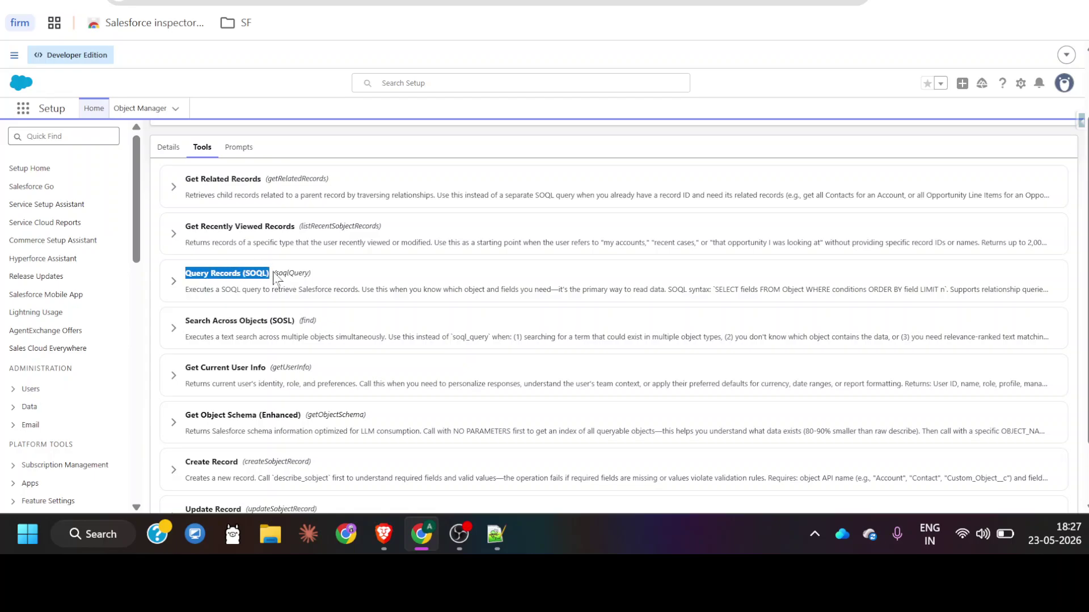
{"action": "left_click", "coordinate": [335, 291]}
{"action": "scroll", "coordinate": [335, 291], "scroll_direction": "down", "scroll_amount": 1}
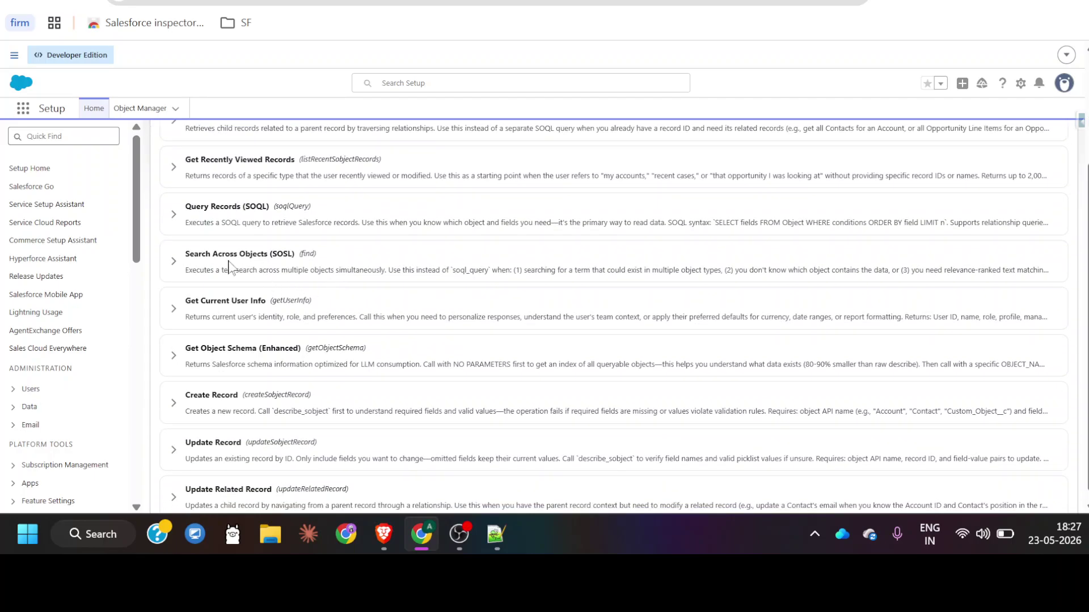
{"action": "left_click_drag", "start_coordinate": [203, 254], "coordinate": [298, 261]}
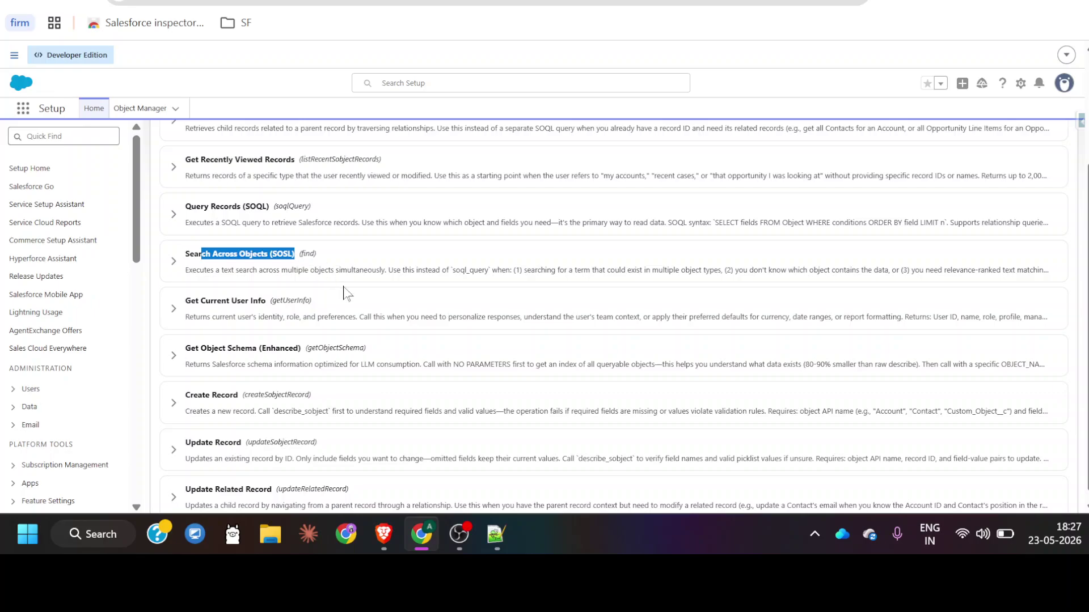
{"action": "scroll", "coordinate": [344, 291], "scroll_direction": "down", "scroll_amount": 1}
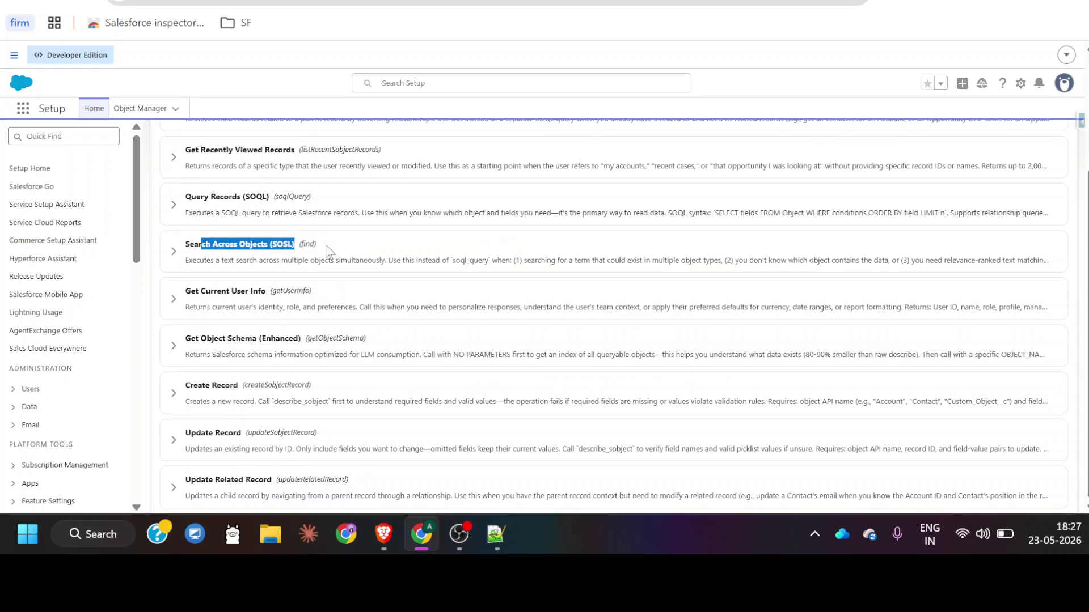
{"action": "left_click", "coordinate": [335, 292]}
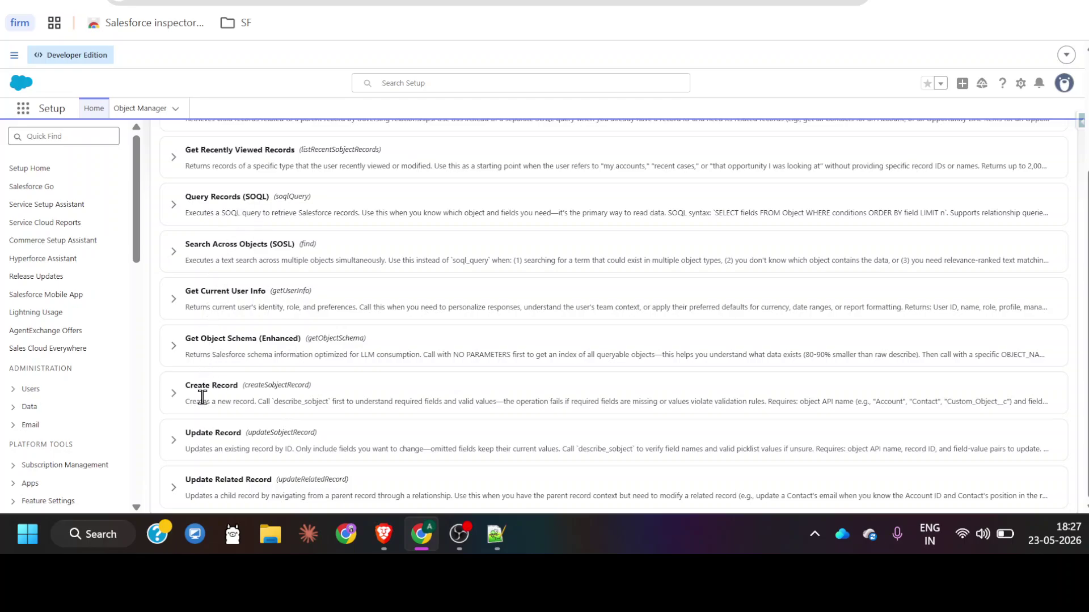
Step: Expand the Get Object Schema (Enhanced) tool to show its input schema and highlight its name
{"action": "left_click", "coordinate": [174, 347]}
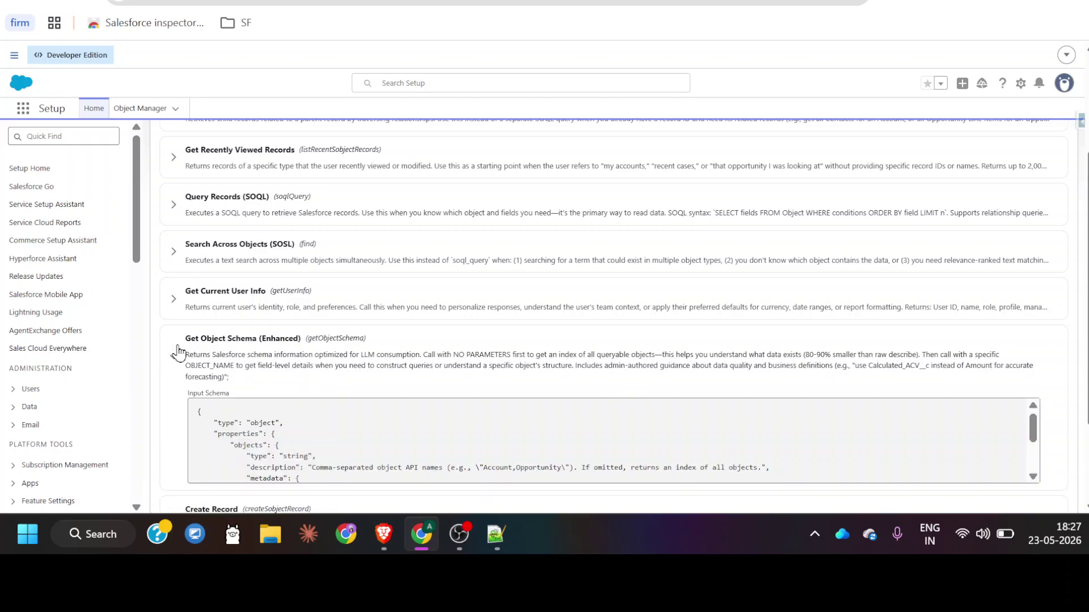
{"action": "left_click_drag", "start_coordinate": [201, 338], "coordinate": [276, 337]}
{"action": "scroll", "coordinate": [274, 339], "scroll_direction": "down", "scroll_amount": 2}
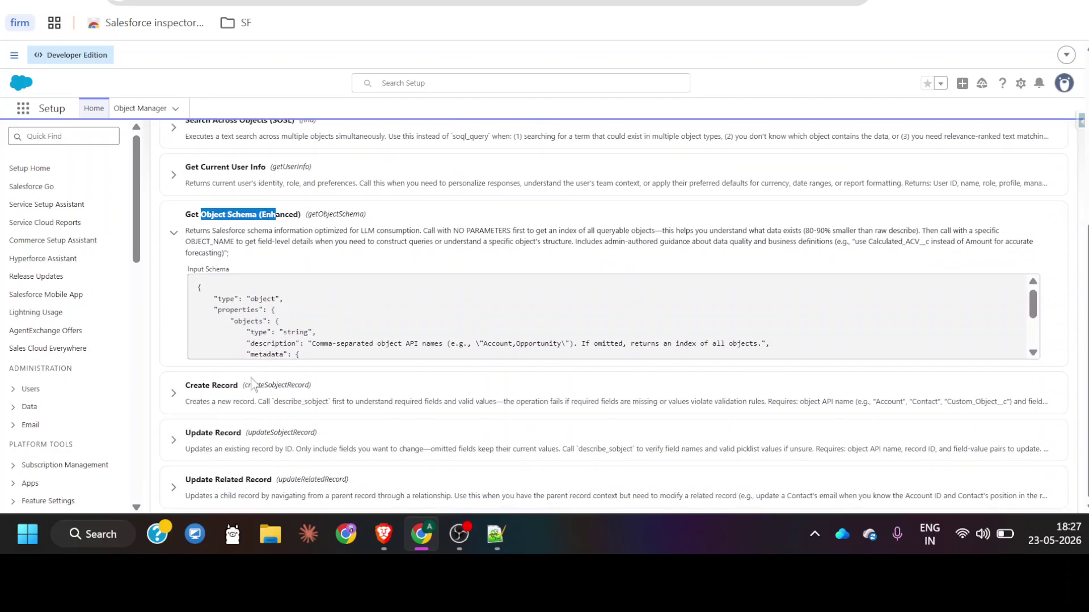
Step: Point out the Create Record tool and inspect the input schemas of Create Record and Update Related Record down to their required fields
{"action": "left_click_drag", "start_coordinate": [238, 385], "coordinate": [189, 385]}
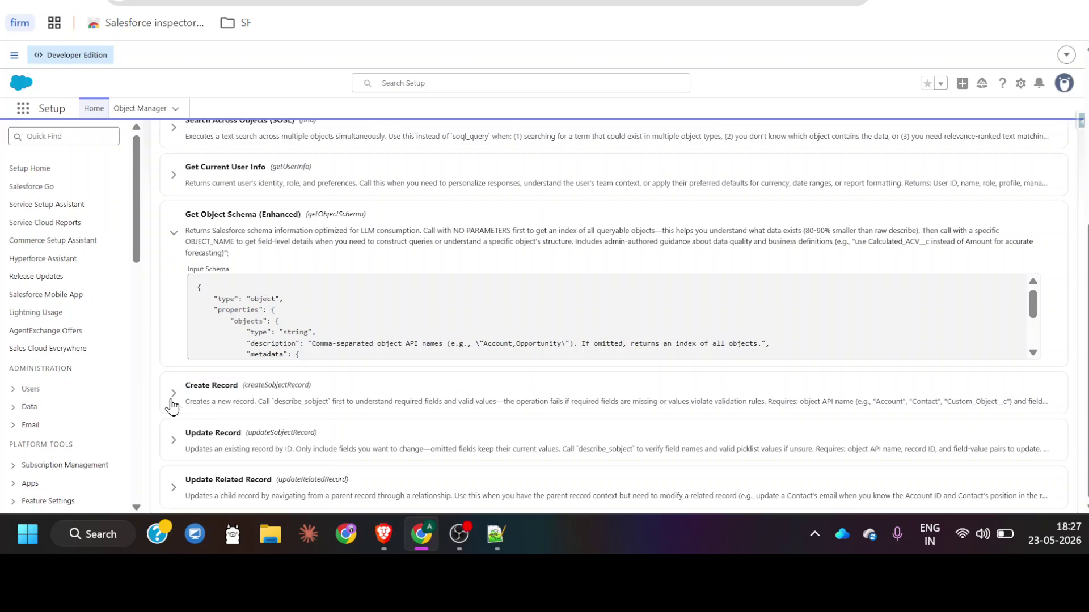
{"action": "left_click", "coordinate": [173, 393]}
{"action": "scroll", "coordinate": [266, 397], "scroll_direction": "down", "scroll_amount": 2}
{"action": "scroll", "coordinate": [282, 360], "scroll_direction": "down", "scroll_amount": 5}
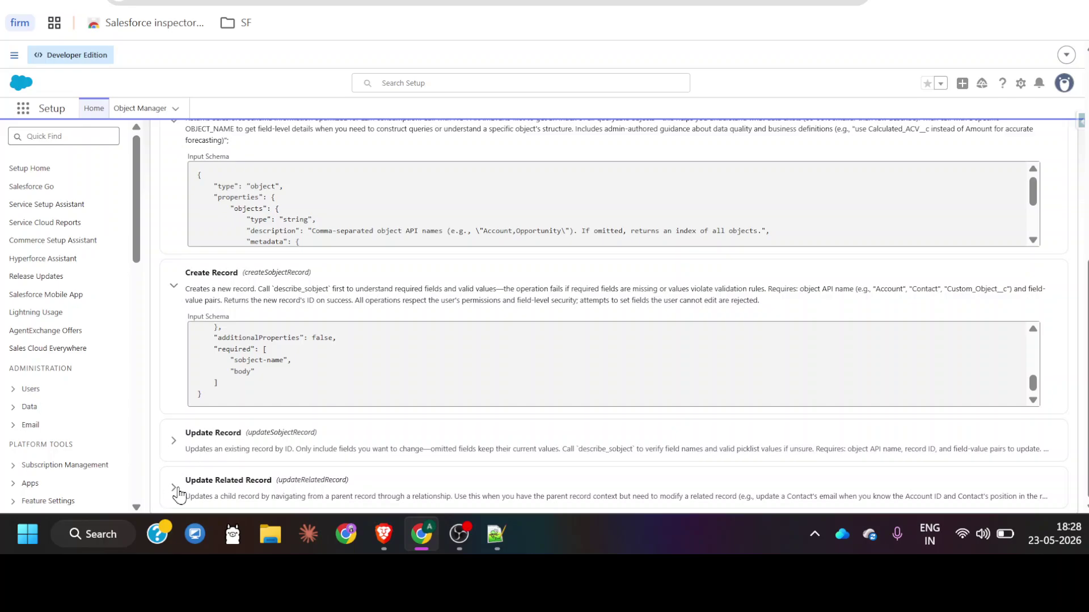
{"action": "left_click", "coordinate": [174, 488]}
{"action": "scroll", "coordinate": [261, 462], "scroll_direction": "down", "scroll_amount": 2}
{"action": "scroll", "coordinate": [261, 463], "scroll_direction": "down", "scroll_amount": 5}
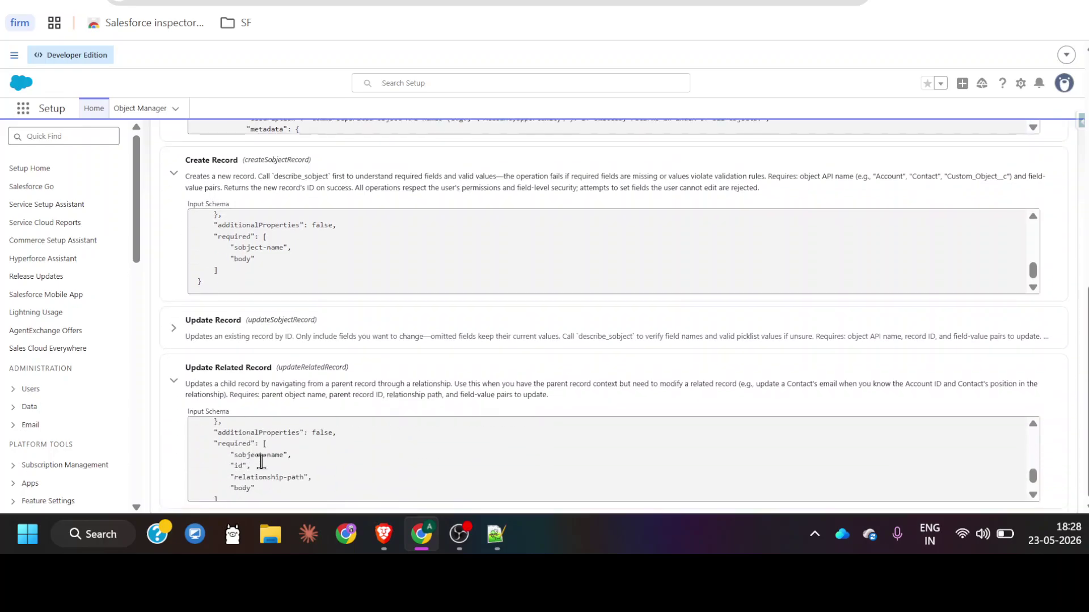
{"action": "scroll", "coordinate": [261, 463], "scroll_direction": "up", "scroll_amount": 15}
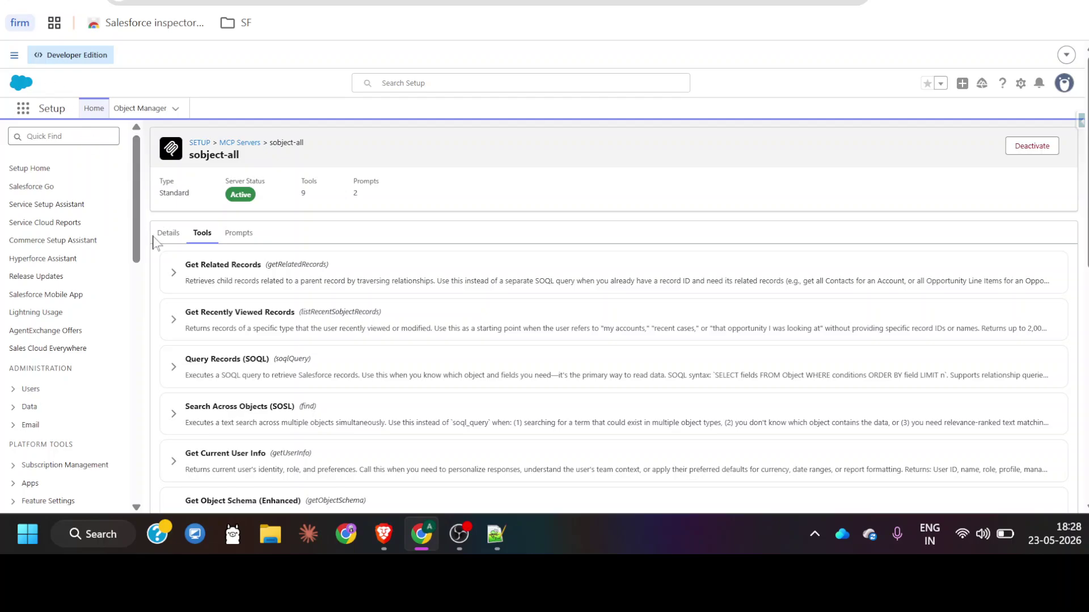
Step: Return to the Salesforce servers list on the MCP Servers page and highlight the sobject-deletes server
{"action": "left_click", "coordinate": [19, 1]}
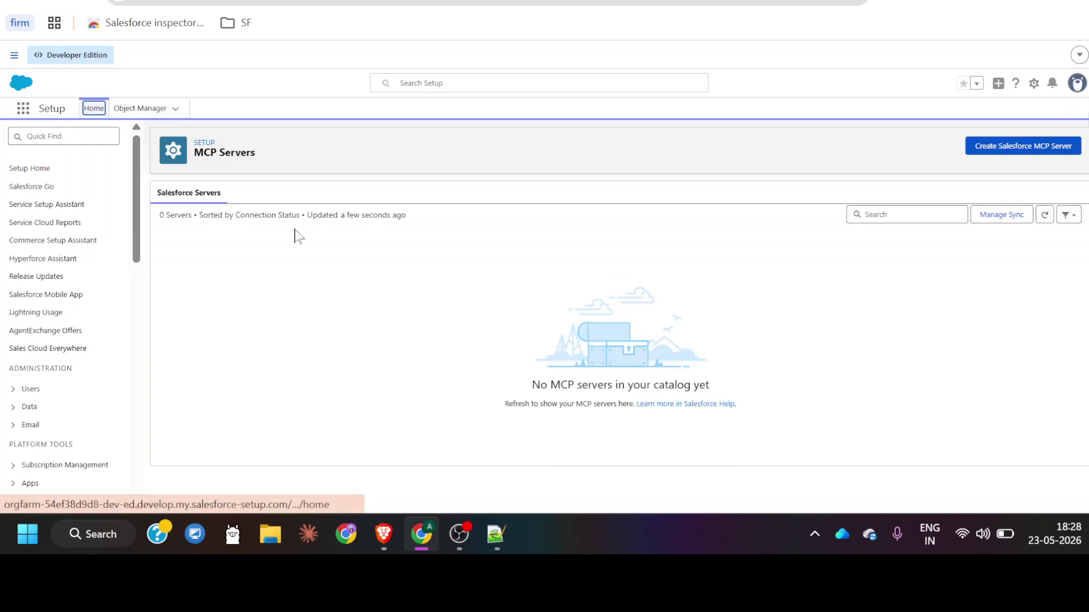
{"action": "left_click", "coordinate": [258, 194]}
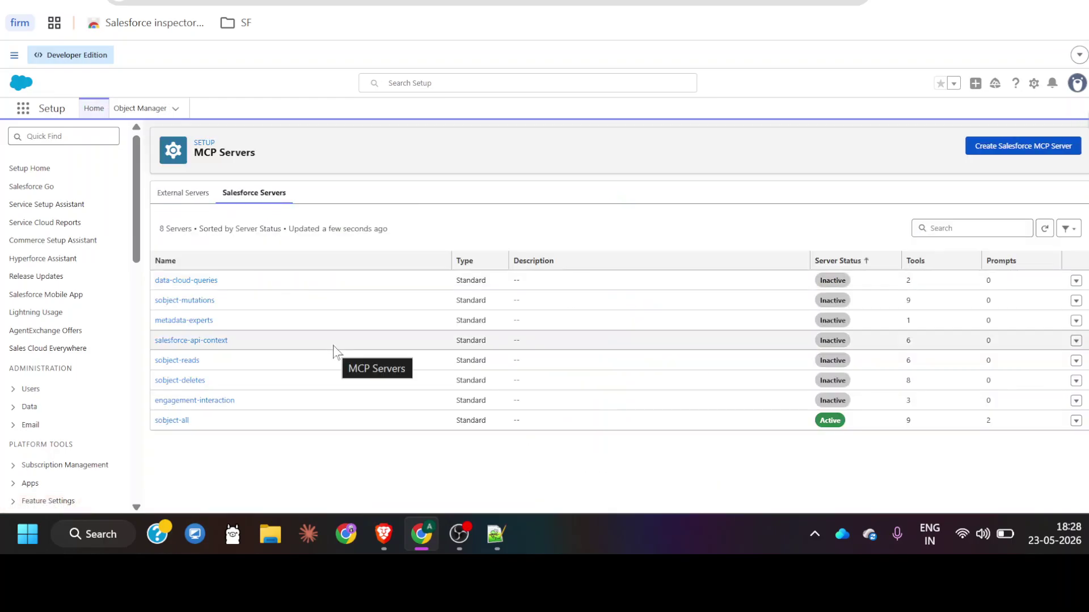
{"action": "left_click_drag", "start_coordinate": [221, 383], "coordinate": [153, 383]}
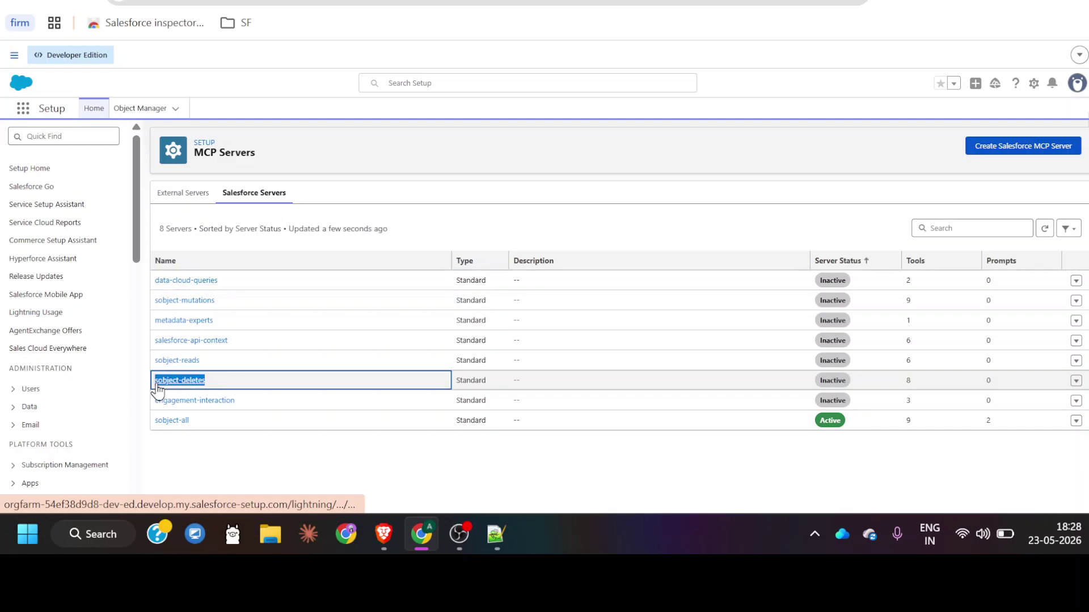
{"action": "left_click", "coordinate": [231, 448]}
{"action": "left_click_drag", "start_coordinate": [211, 382], "coordinate": [153, 383]}
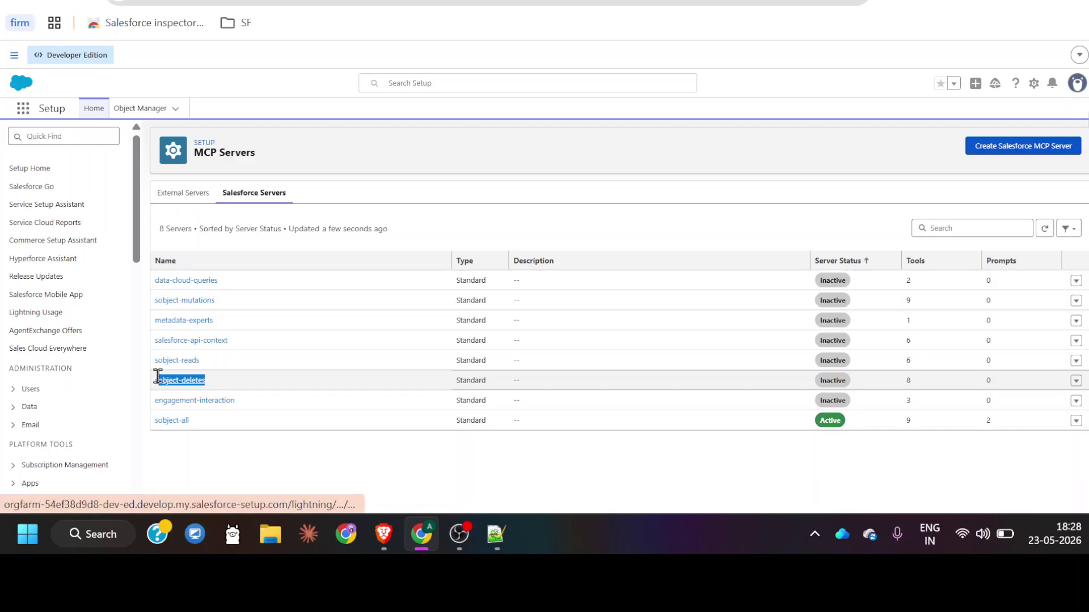
{"action": "left_click", "coordinate": [209, 450]}
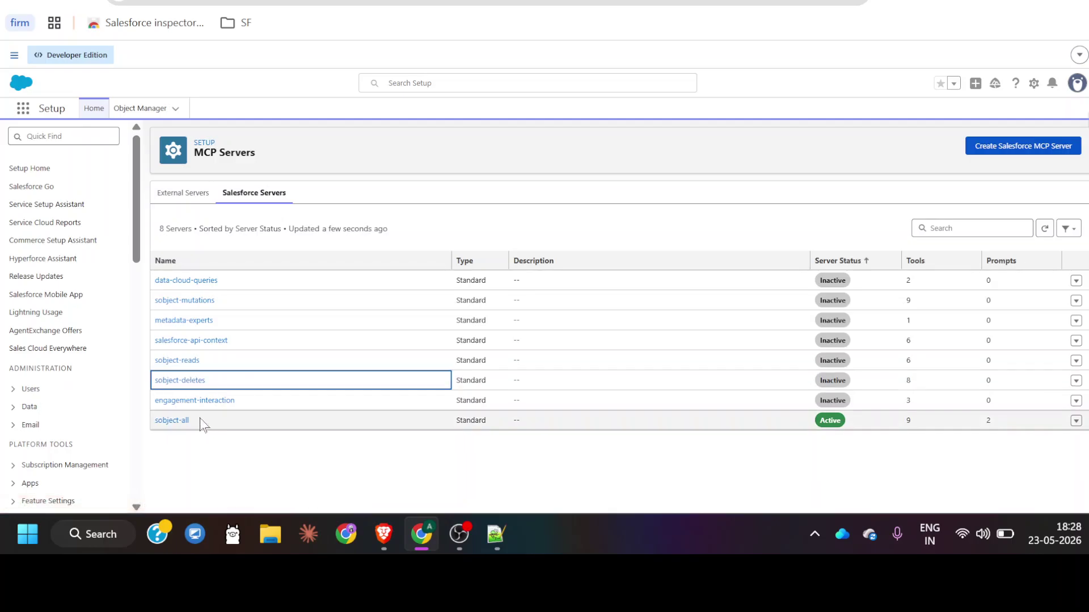
Step: Open the sobject-all server's details from the list and highlight its server URL under Authentication Details
{"action": "left_click_drag", "start_coordinate": [200, 421], "coordinate": [157, 420]}
{"action": "left_click", "coordinate": [169, 425]}
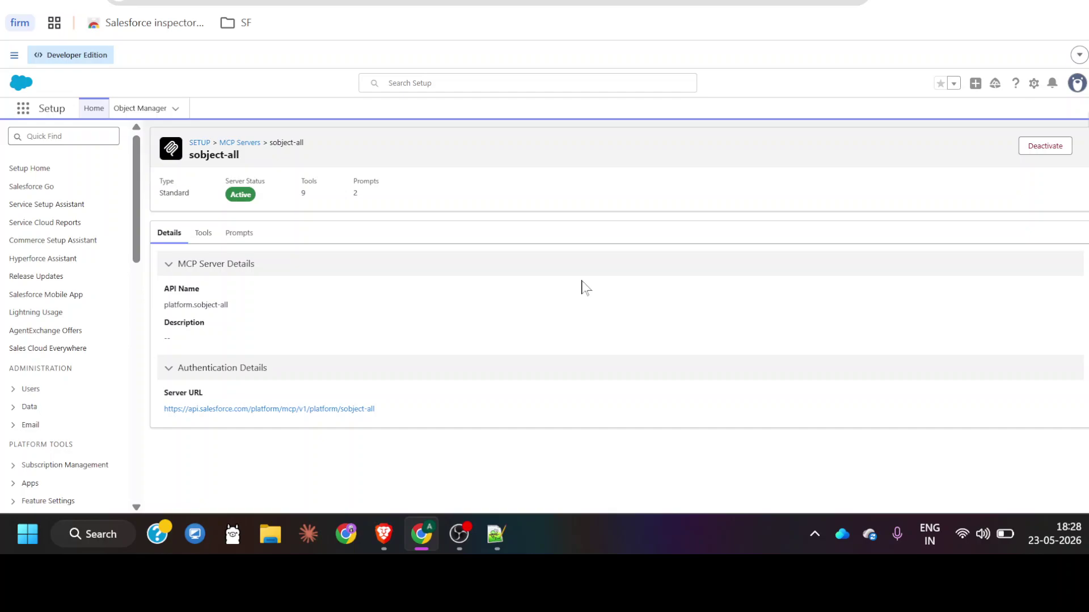
{"action": "left_click_drag", "start_coordinate": [378, 413], "coordinate": [160, 423]}
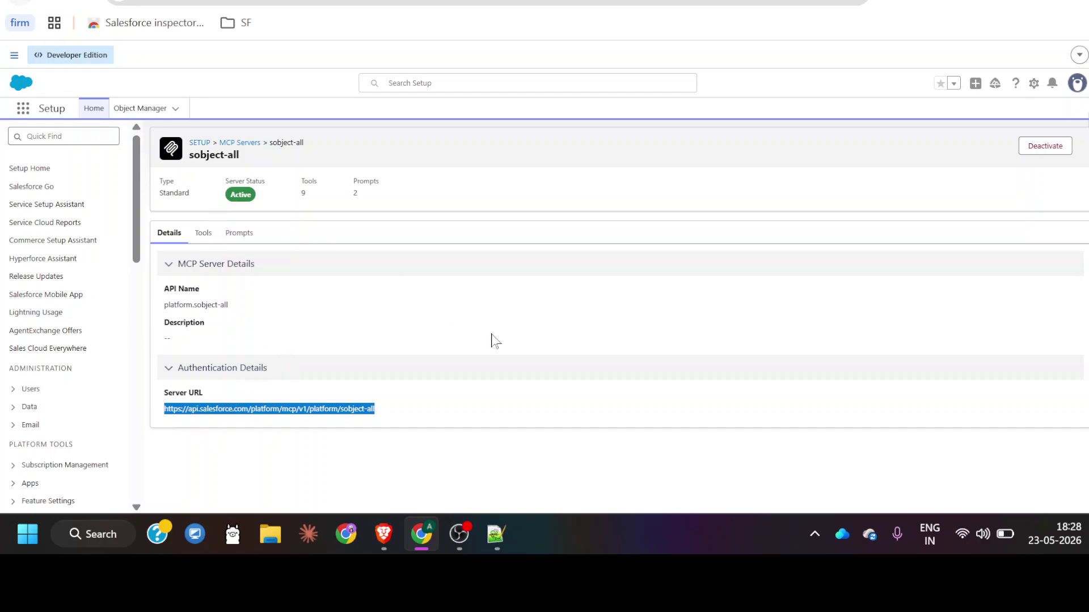
Step: Go back to the Salesforce servers list and copy the sobject-all server URL from its row actions
{"action": "left_click", "coordinate": [17, 3]}
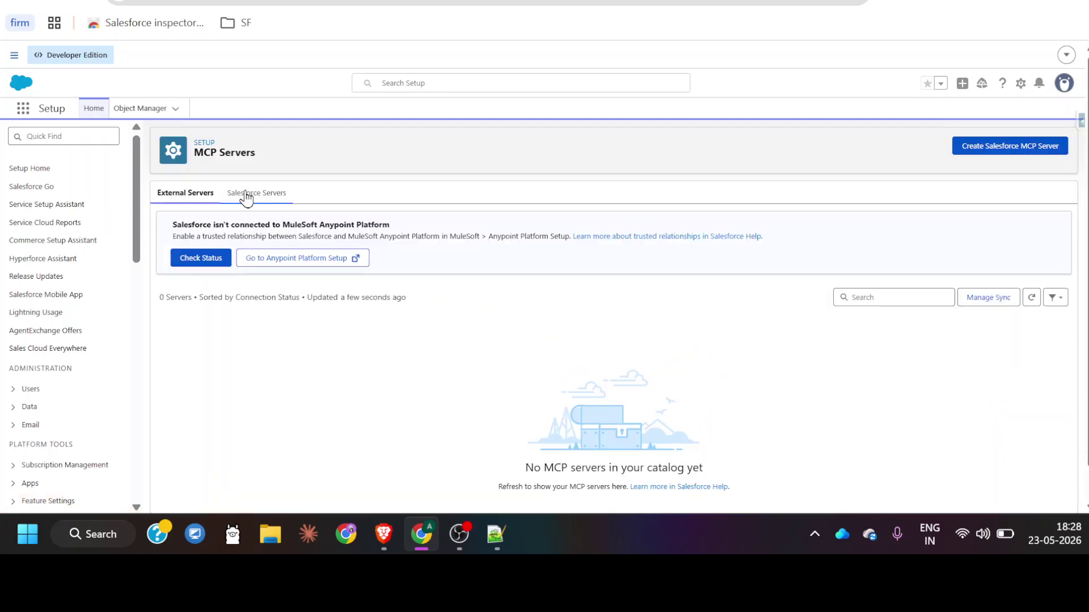
{"action": "left_click", "coordinate": [246, 191]}
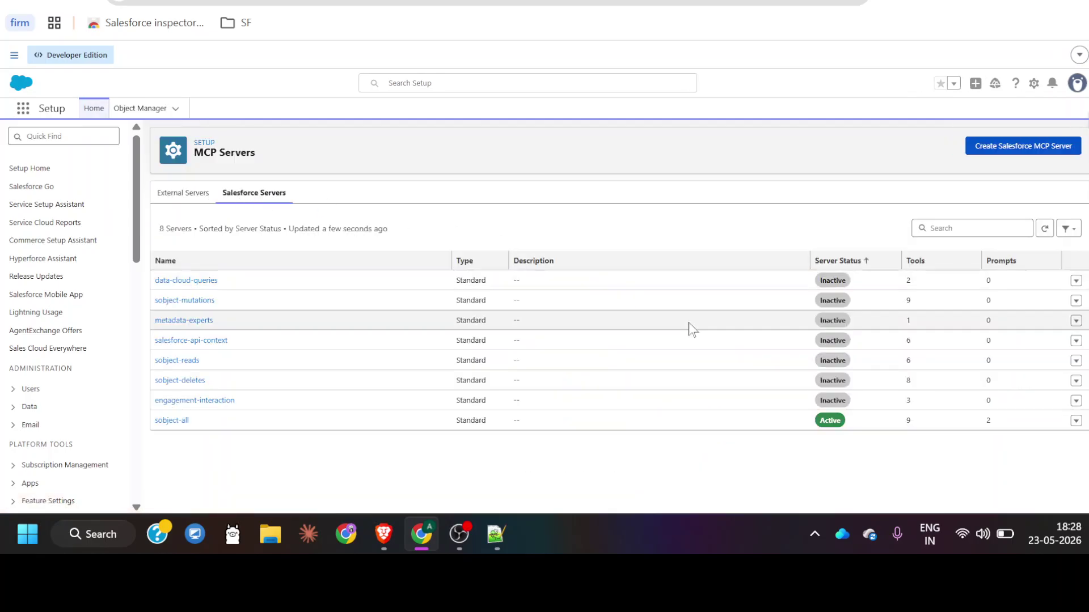
{"action": "left_click", "coordinate": [1075, 421]}
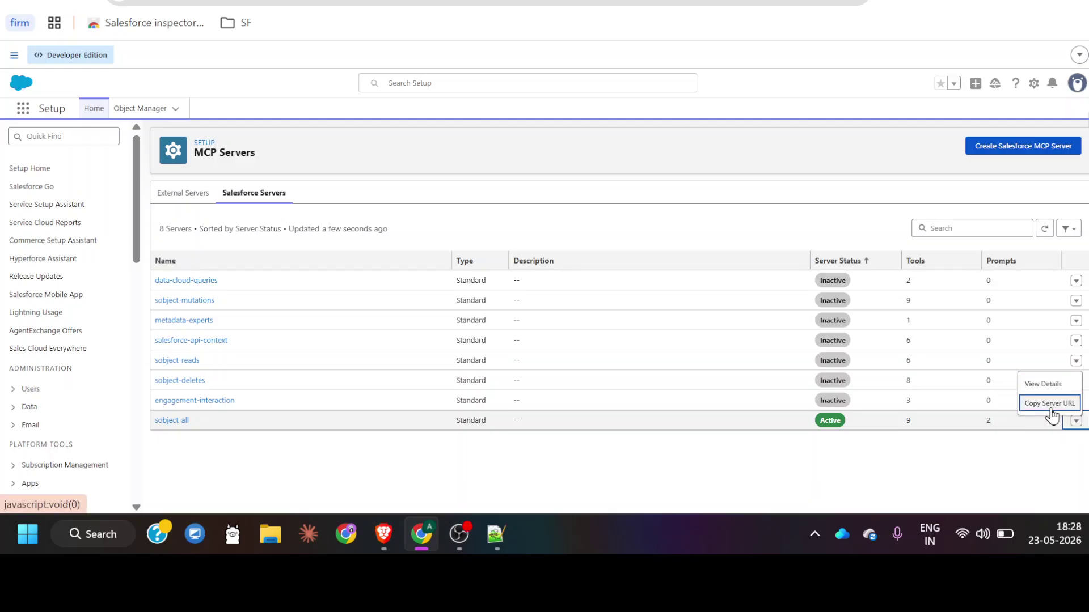
{"action": "left_click", "coordinate": [1050, 405]}
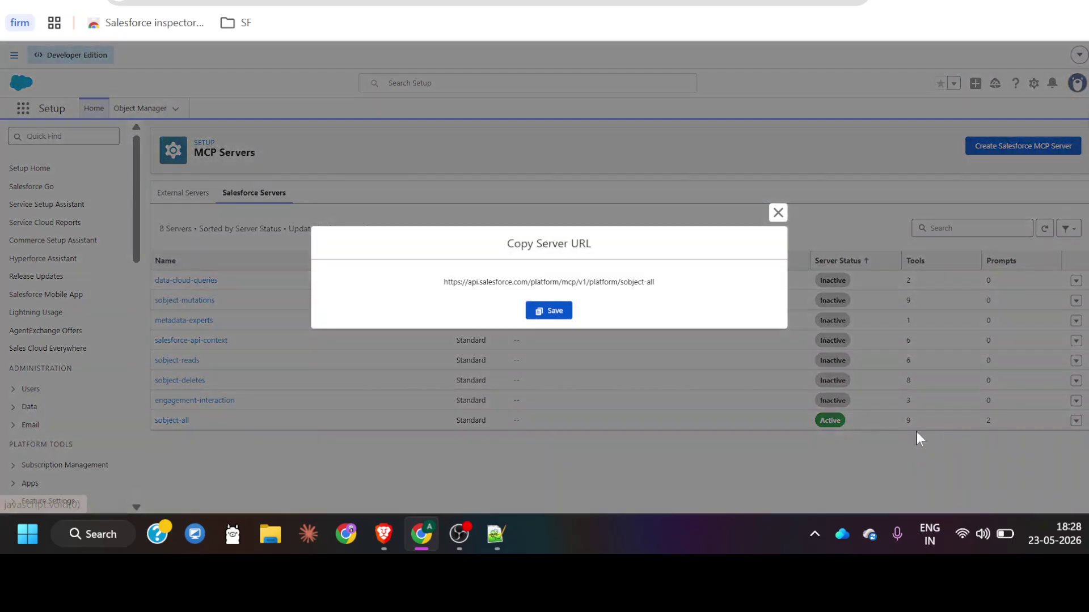
{"action": "left_click", "coordinate": [561, 312]}
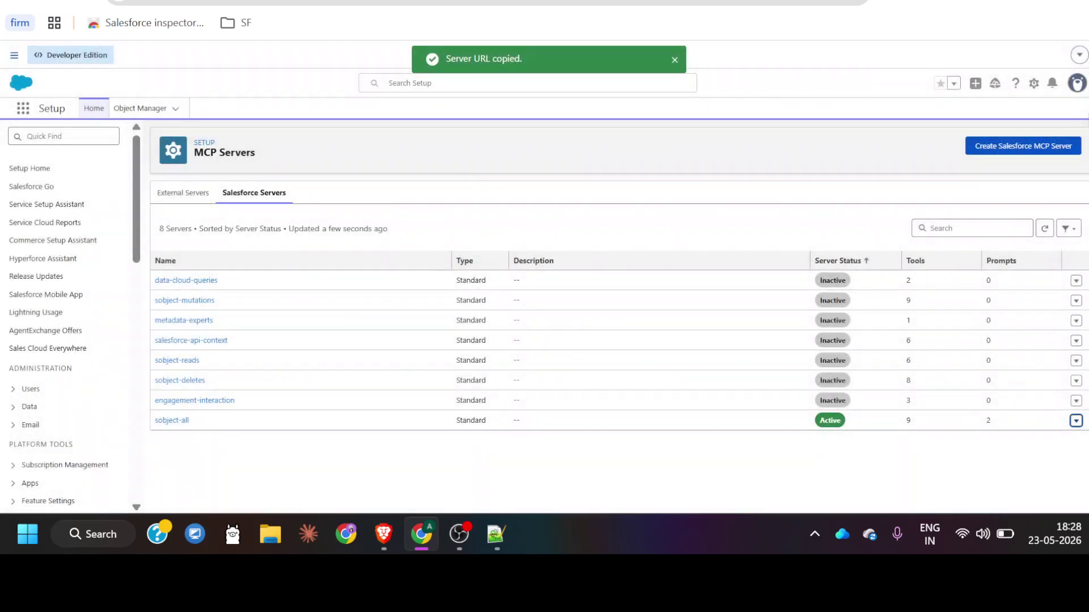
Step: Switch to Claude and start adding a custom connector from the Connectors settings
{"action": "key", "text": "ctrl+Tab"}
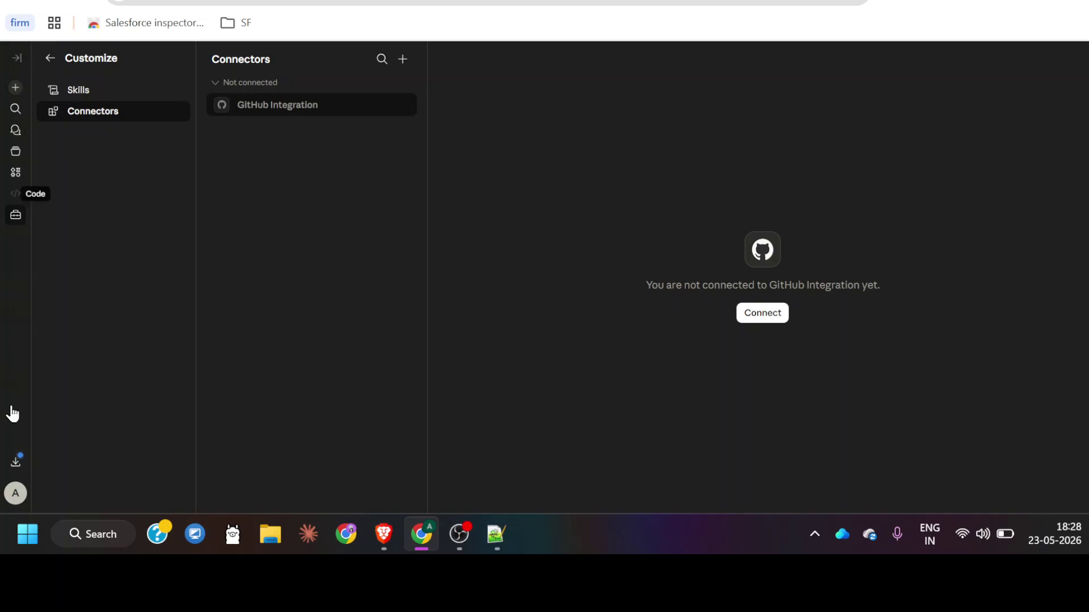
{"action": "left_click", "coordinate": [15, 493]}
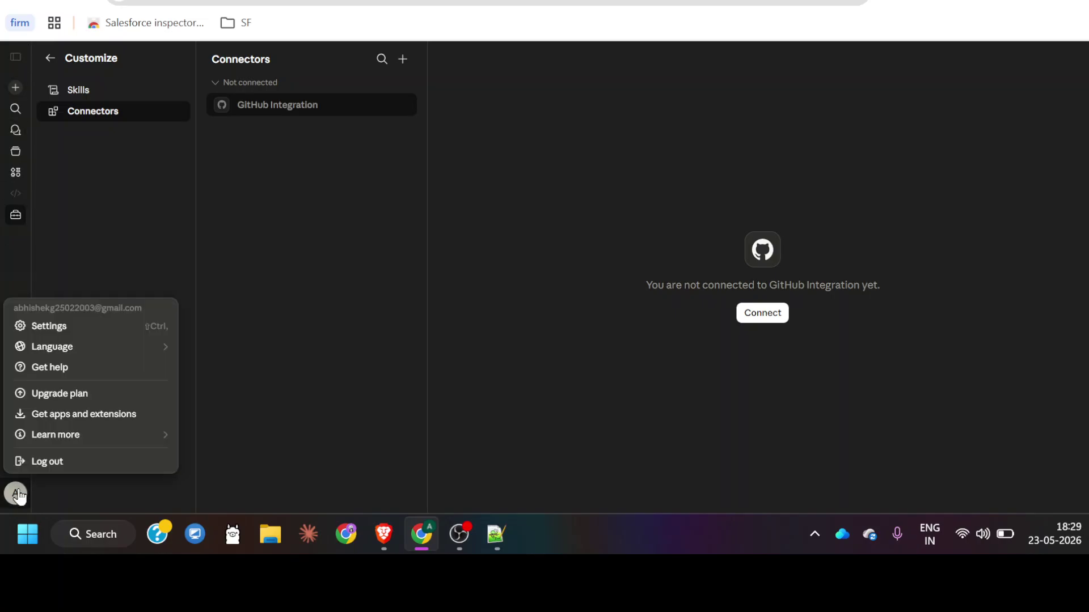
{"action": "left_click", "coordinate": [85, 335]}
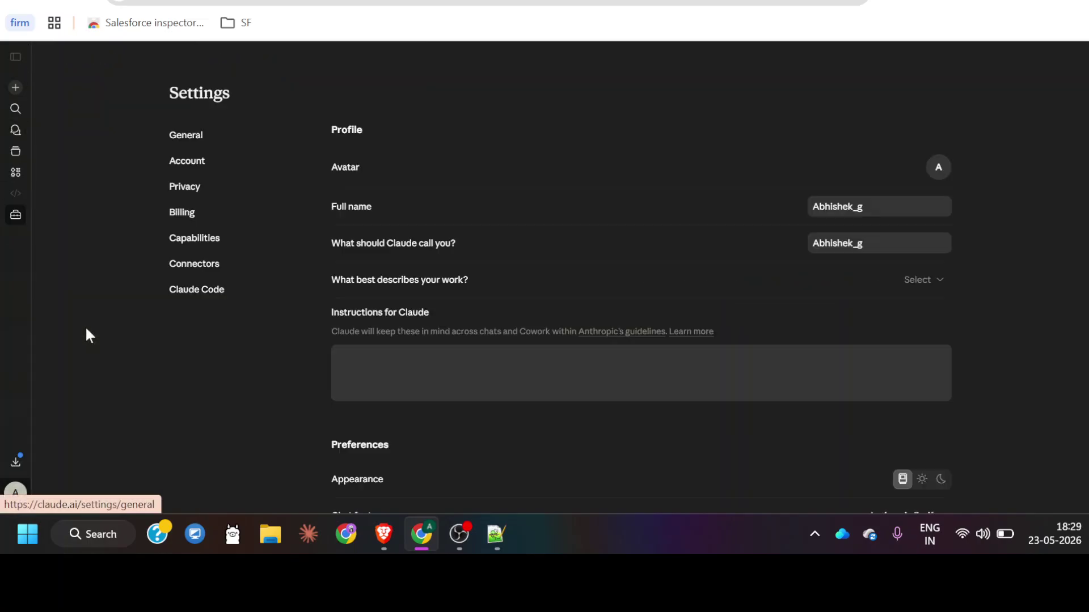
{"action": "left_click", "coordinate": [226, 262]}
{"action": "left_click", "coordinate": [463, 166]}
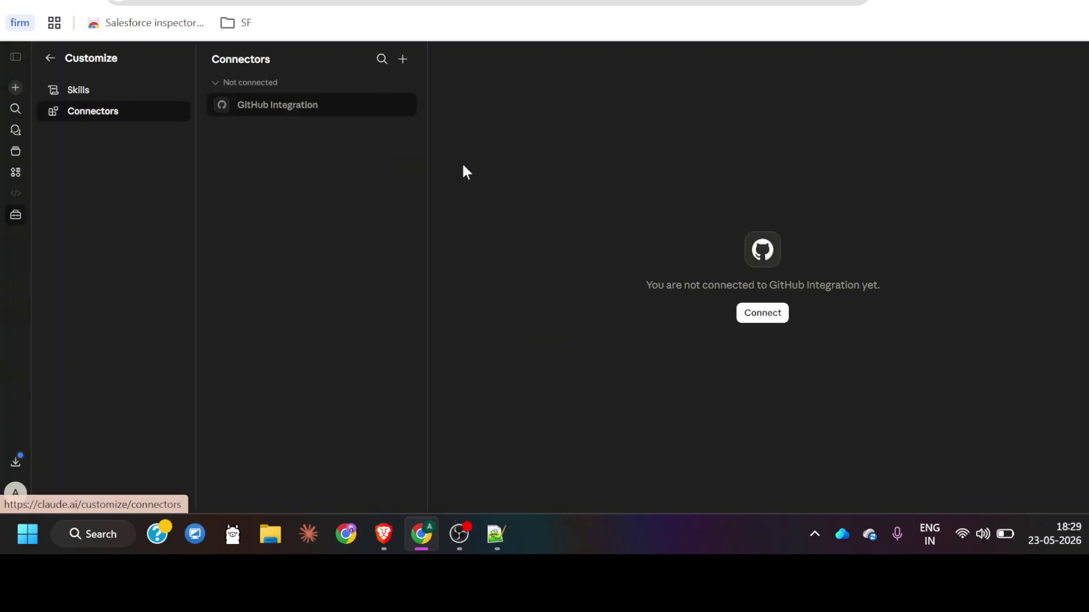
{"action": "left_click", "coordinate": [401, 60]}
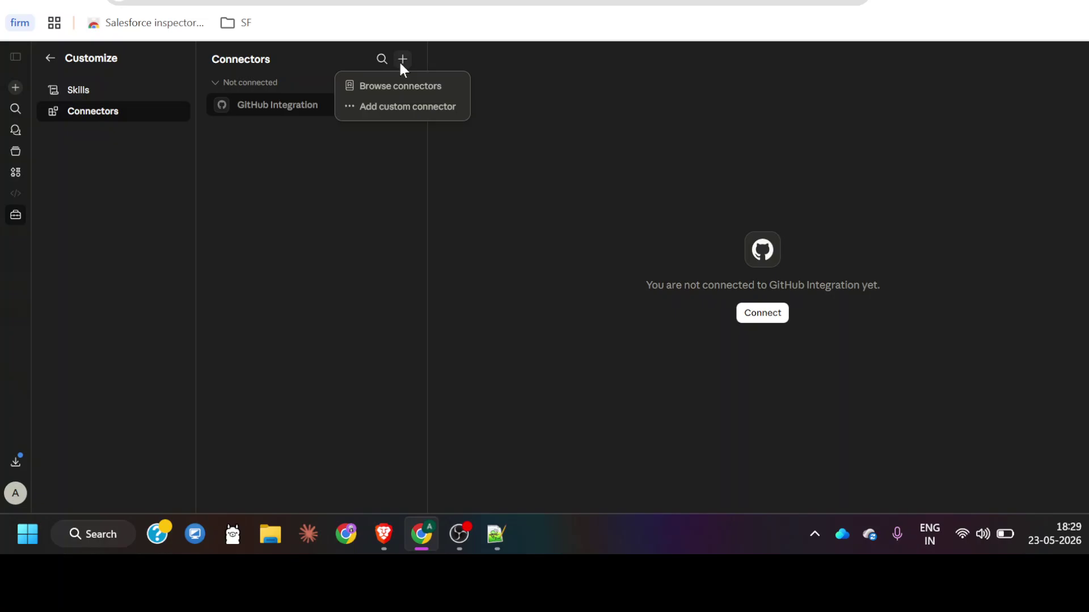
{"action": "left_click", "coordinate": [394, 107]}
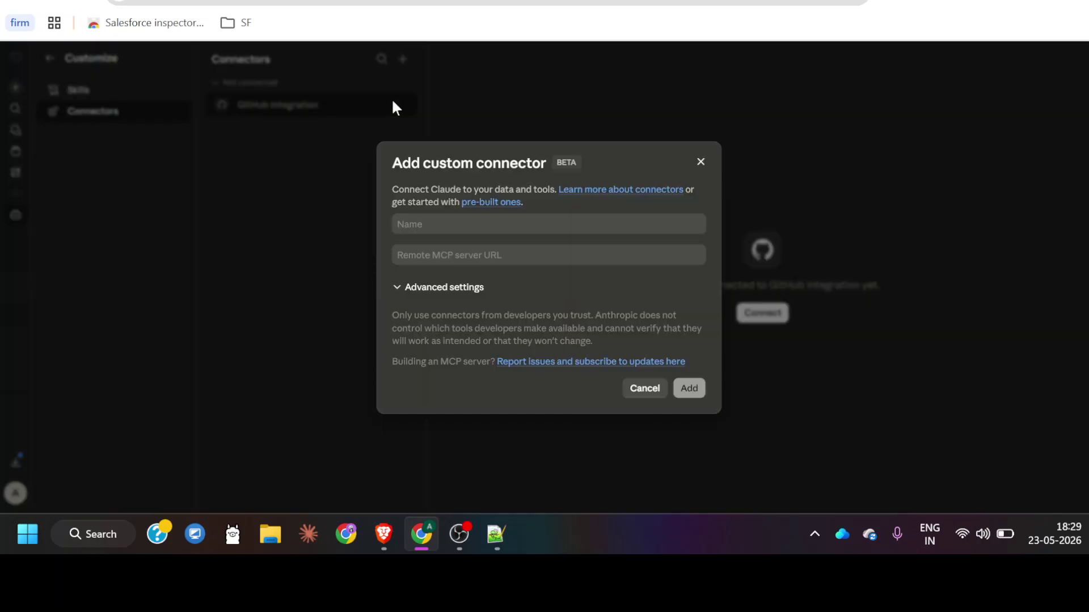
{"action": "left_click", "coordinate": [452, 222]}
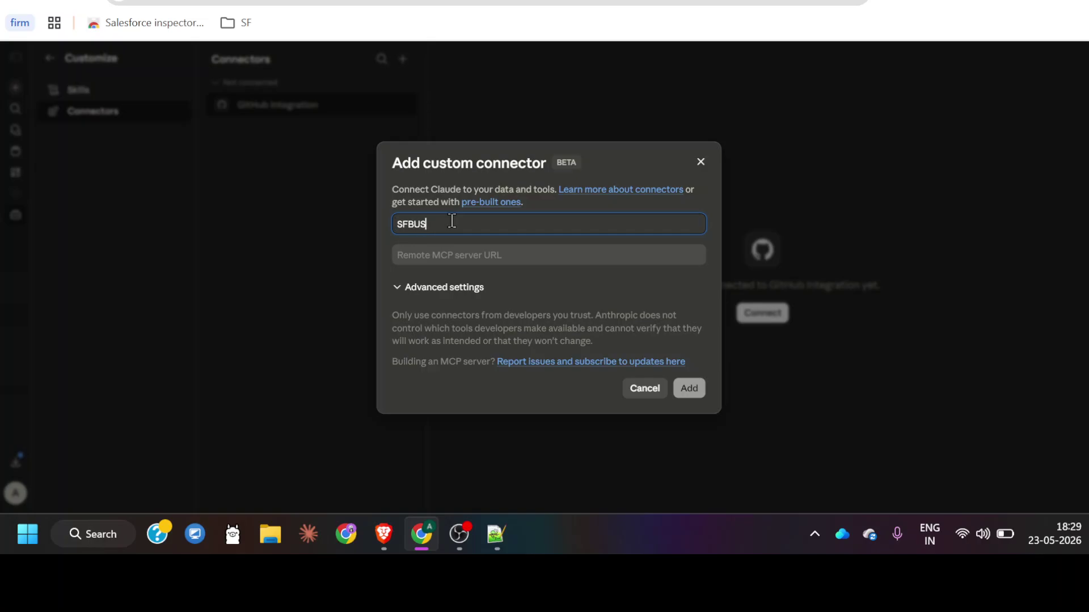
{"action": "left_click", "coordinate": [442, 258]}
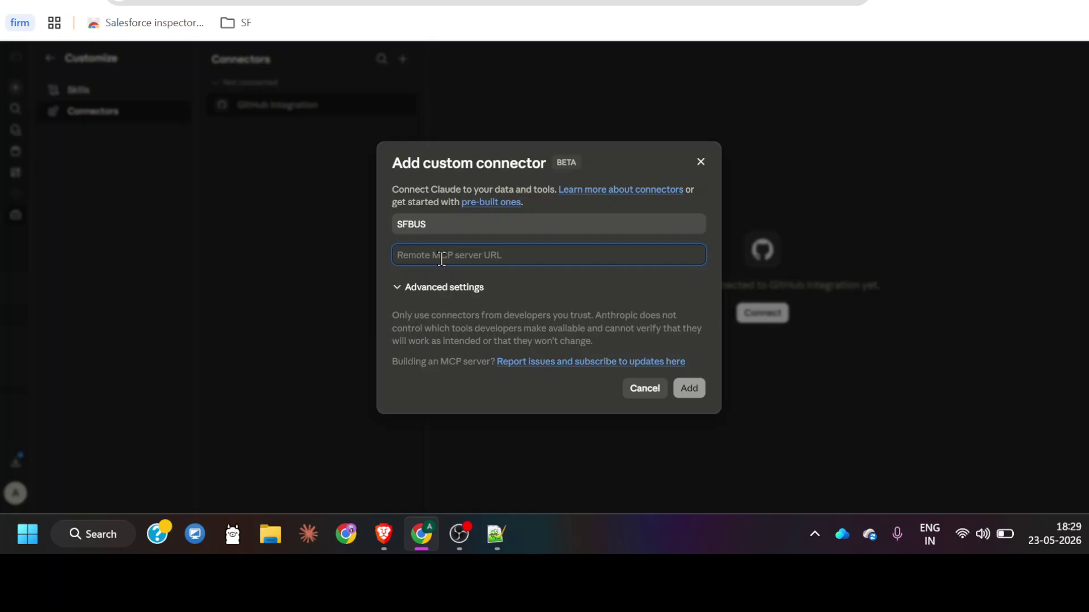
{"action": "key", "text": "ctrl+v"}
Step: Expand the advanced settings of the SFBUS custom connector to reach its OAuth client ID and secret fields
{"action": "left_click", "coordinate": [407, 288]}
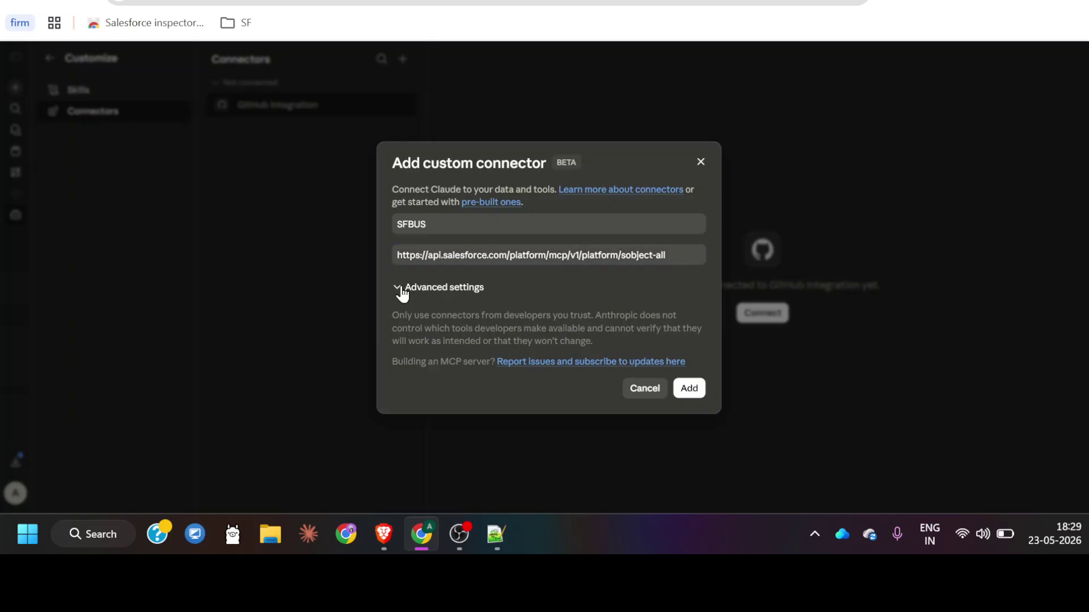
{"action": "left_click", "coordinate": [447, 285]}
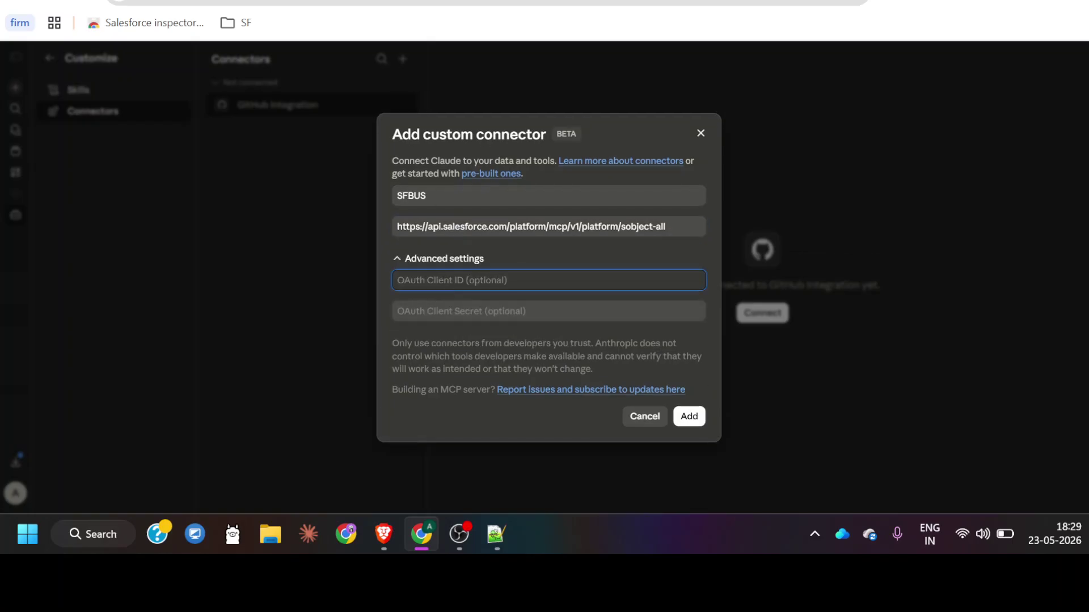
Step: Switch to Salesforce and open the External Client App Manager in Setup by searching for "app man"
{"action": "key", "text": "ctrl+Tab"}
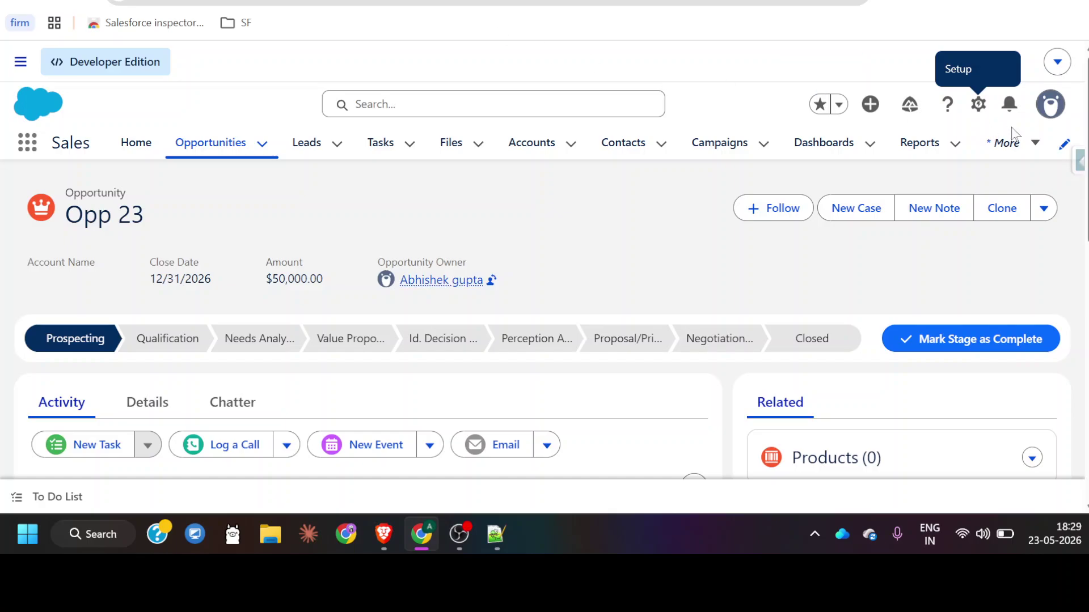
{"action": "left_click", "coordinate": [978, 104]}
{"action": "left_click", "coordinate": [897, 179]}
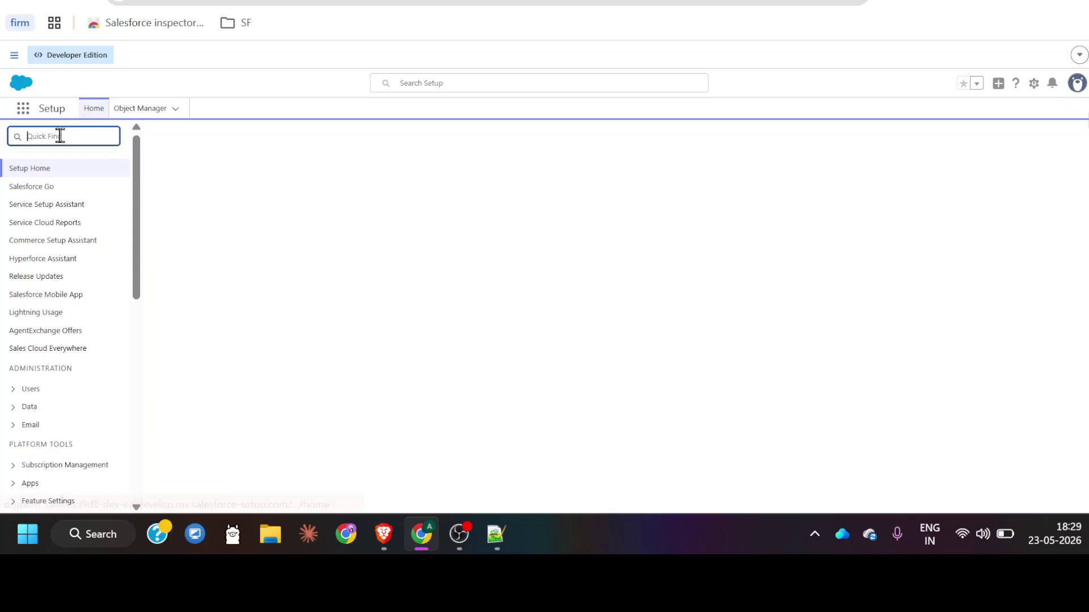
{"action": "type", "text": "app"}
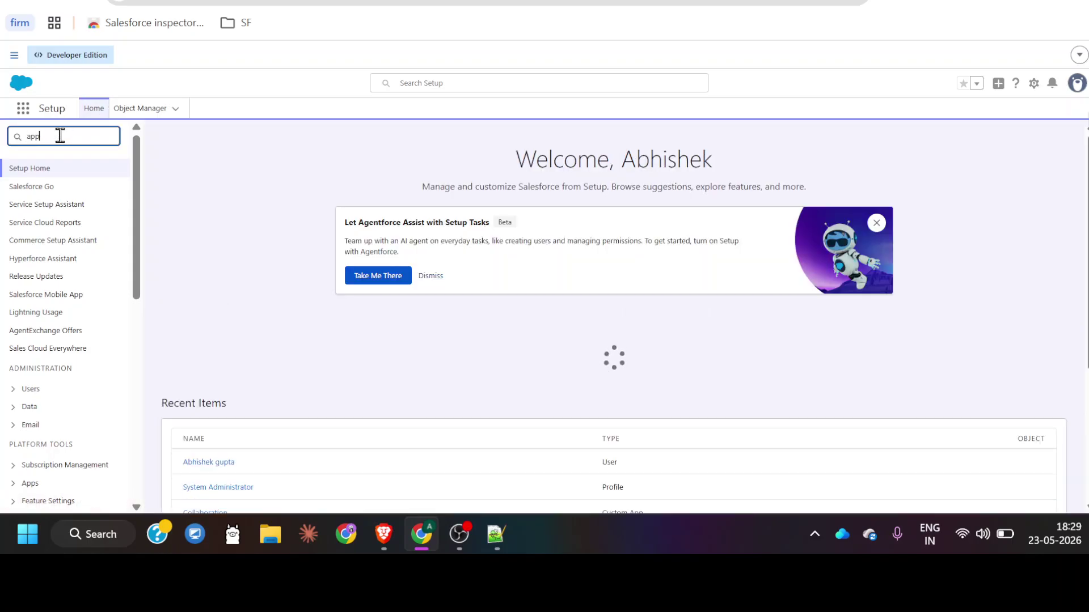
{"action": "type", "text": " man"}
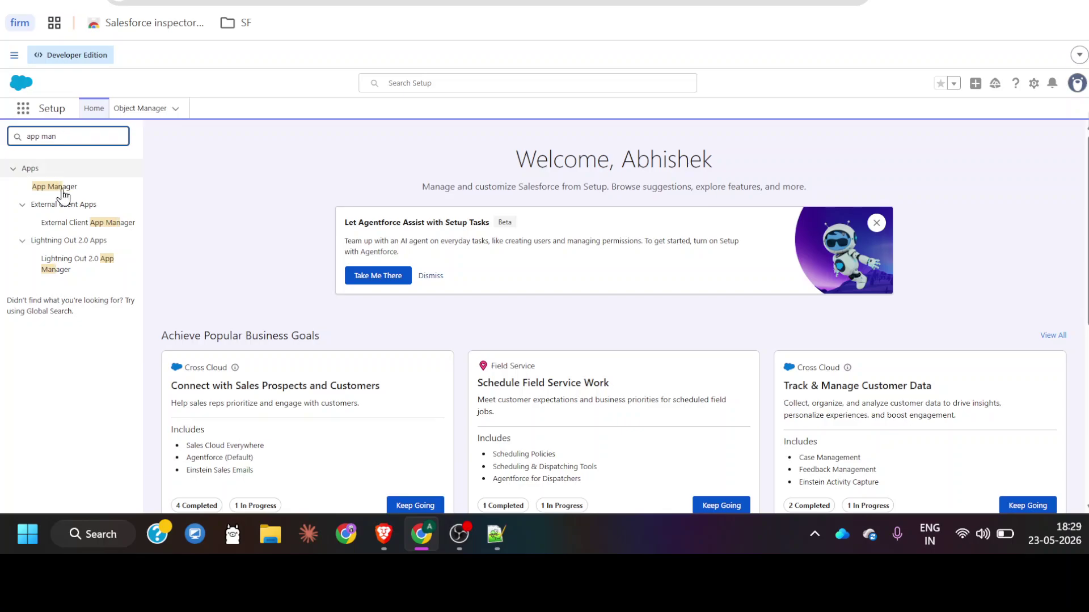
{"action": "left_click", "coordinate": [68, 228]}
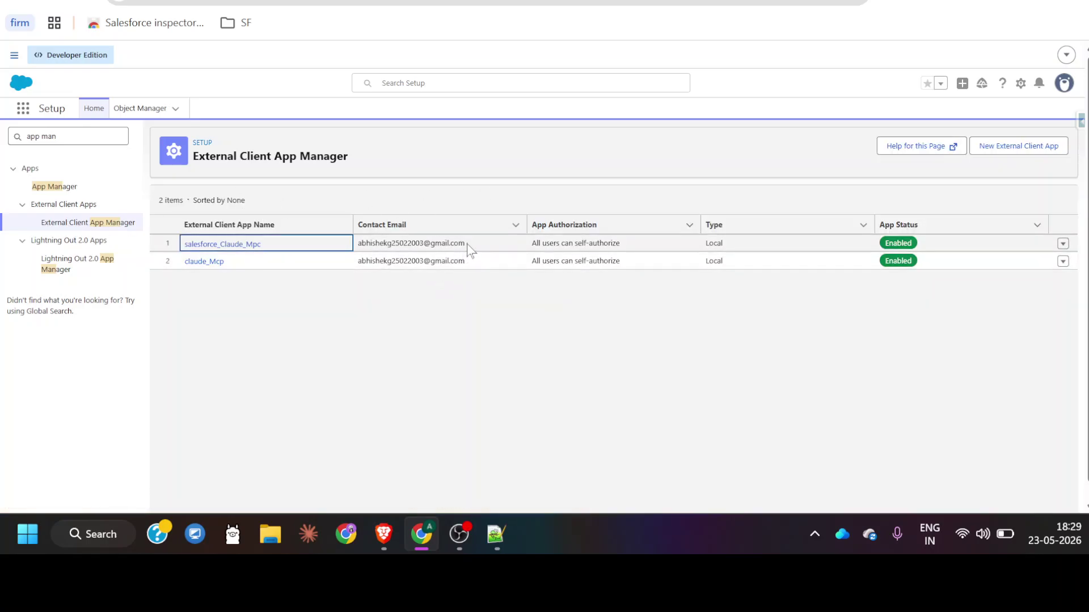
Step: Highlight the contact email of salesforce_Claude_Mpc in the external client apps list and open that app
{"action": "left_click_drag", "start_coordinate": [468, 244], "coordinate": [357, 245]}
{"action": "left_click", "coordinate": [358, 297]}
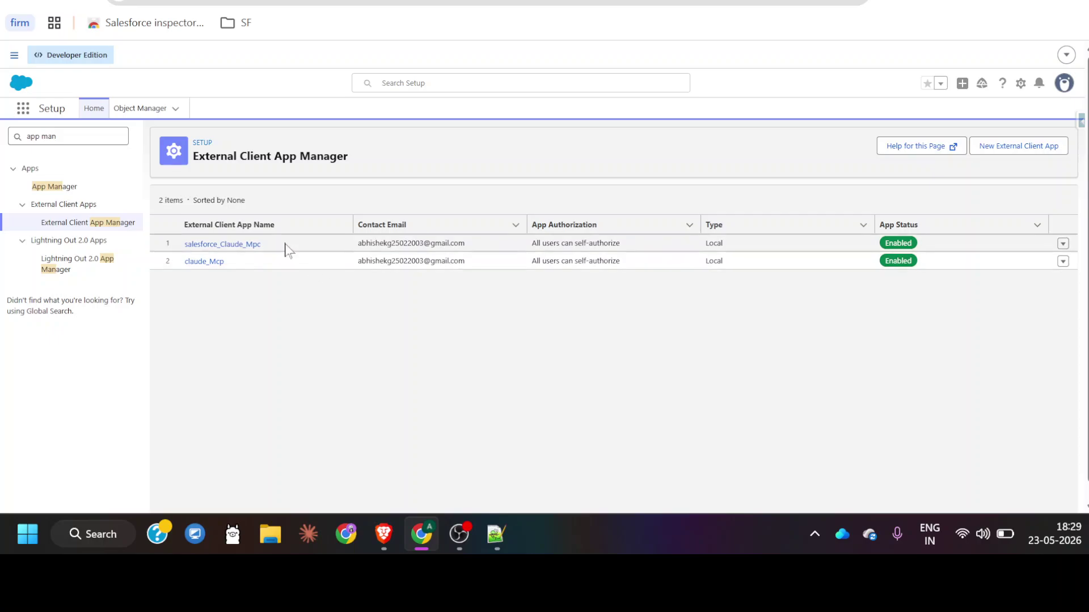
{"action": "left_click", "coordinate": [193, 246]}
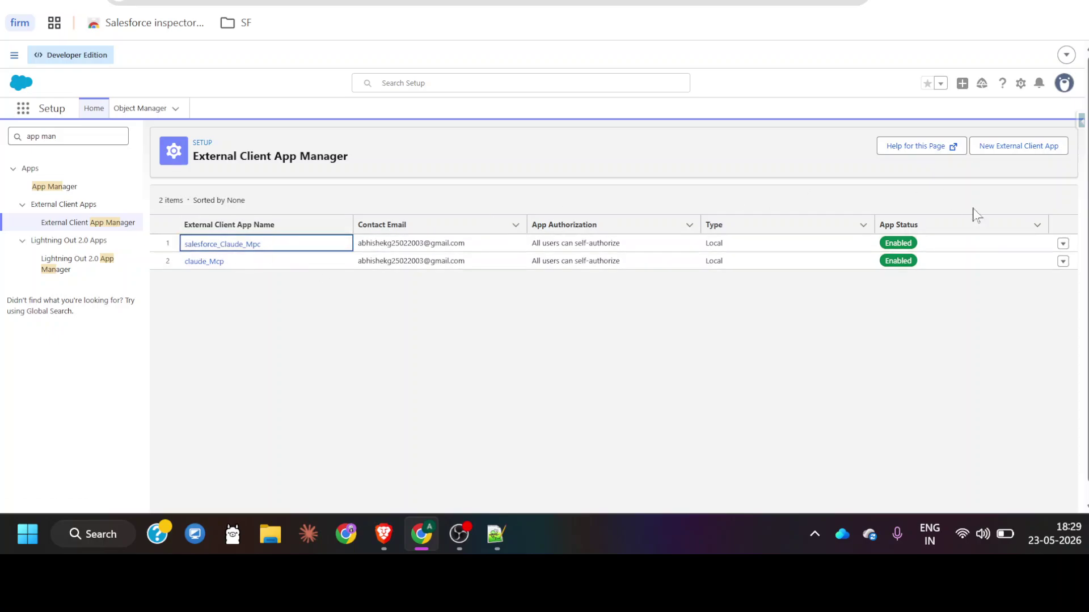
{"action": "left_click", "coordinate": [245, 244]}
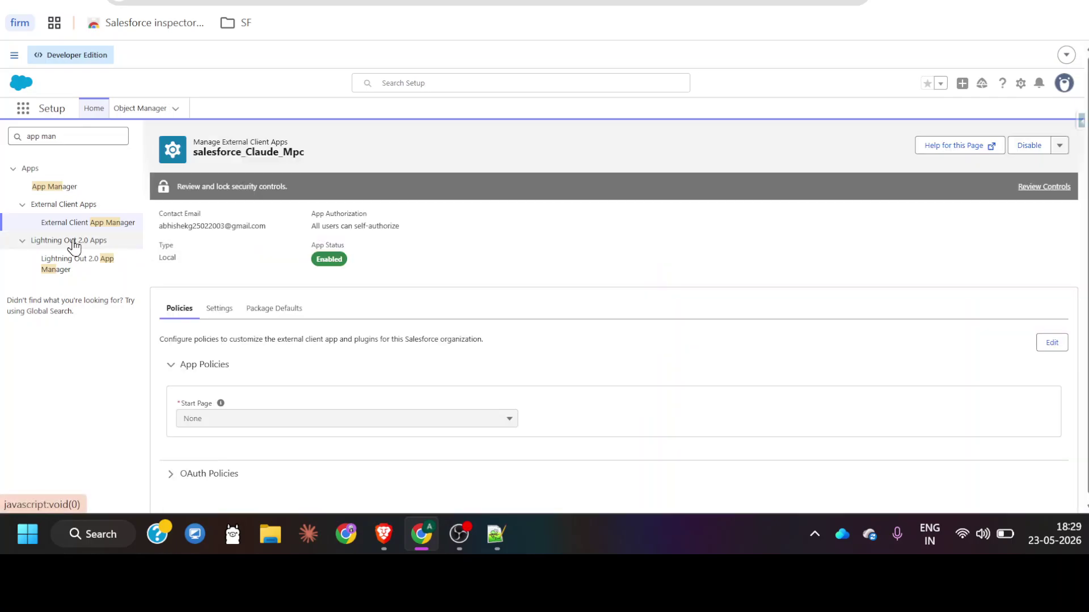
{"action": "left_click", "coordinate": [87, 223]}
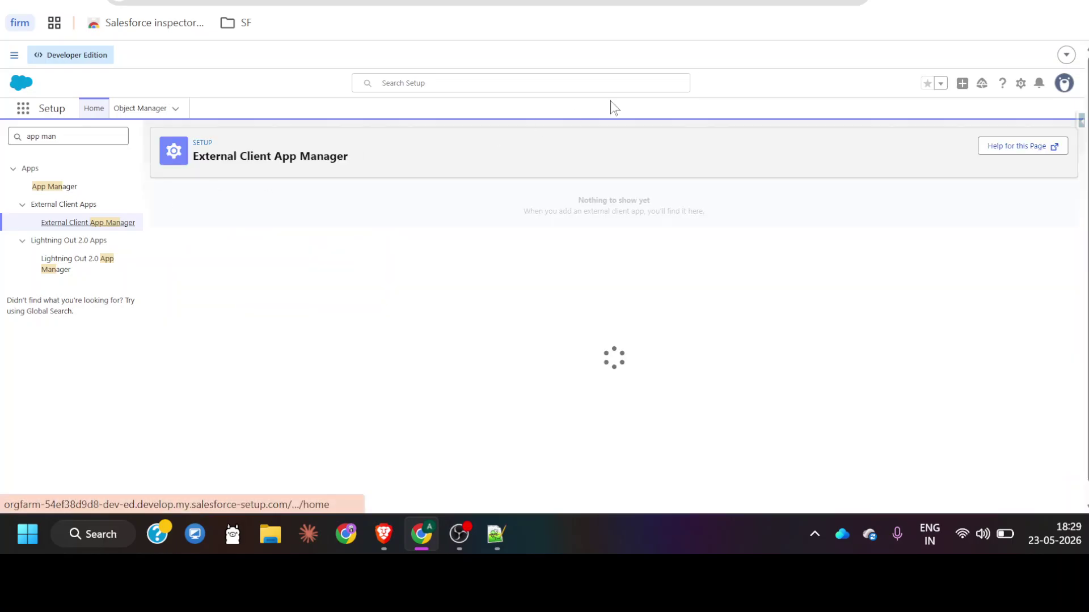
{"action": "left_click", "coordinate": [1015, 149]}
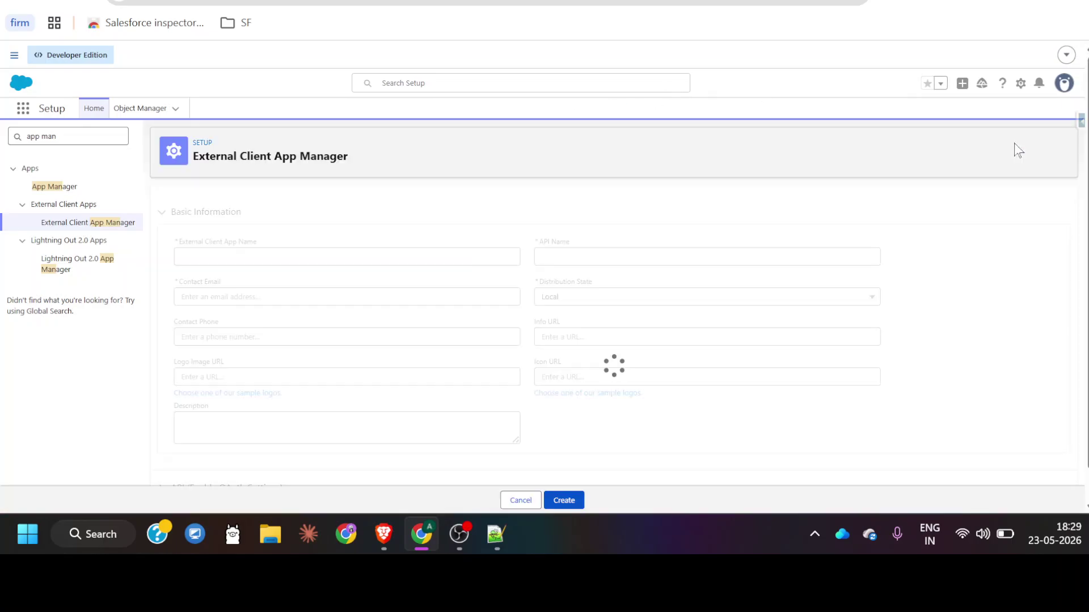
{"action": "key", "text": "alt+Left"}
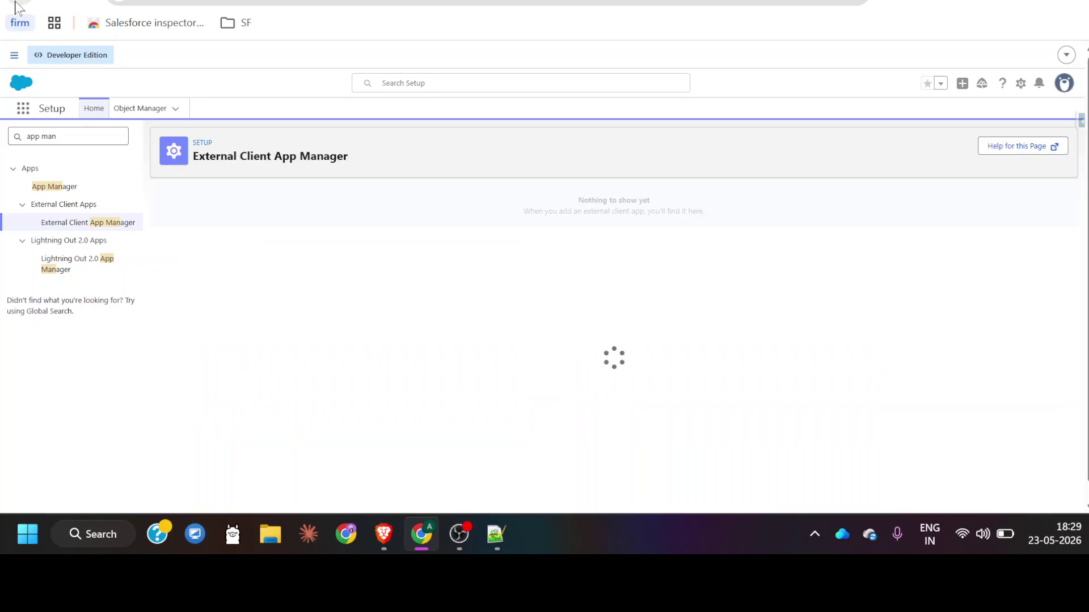
Step: Open the salesforce_Claude_Mpc app and examine its OAuth policies, including plugin policies and app authorization
{"action": "left_click", "coordinate": [215, 245]}
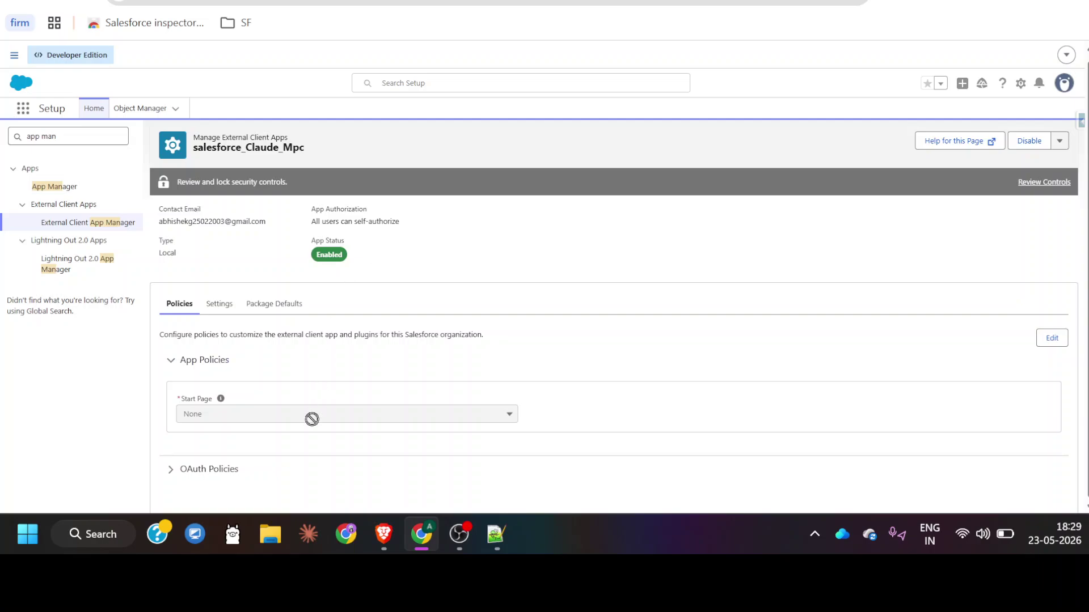
{"action": "left_click", "coordinate": [204, 469]}
{"action": "scroll", "coordinate": [374, 395], "scroll_direction": "down", "scroll_amount": 3}
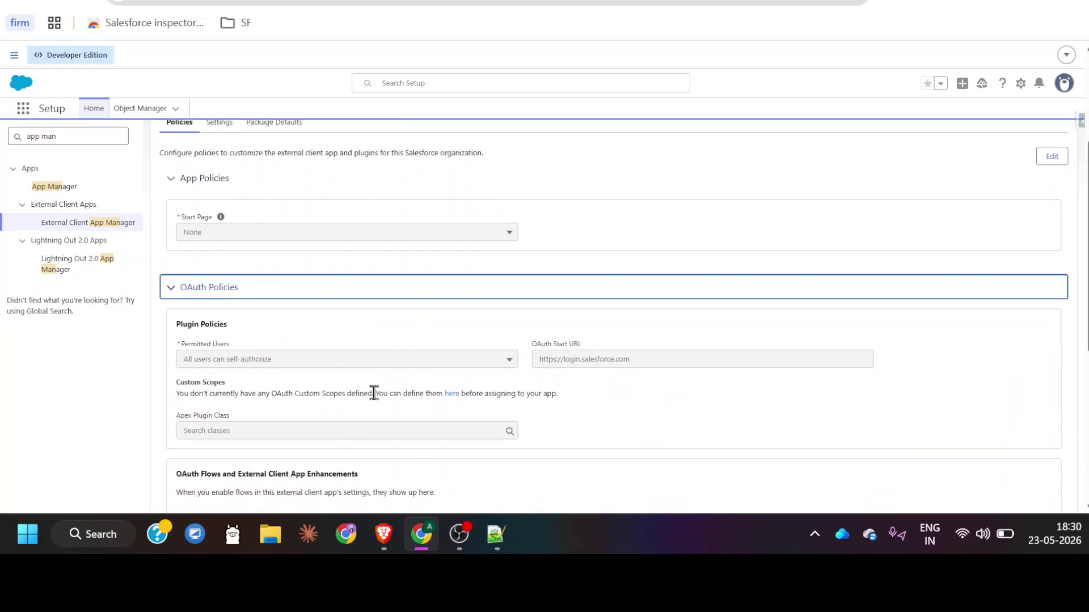
{"action": "scroll", "coordinate": [373, 393], "scroll_direction": "down", "scroll_amount": 1}
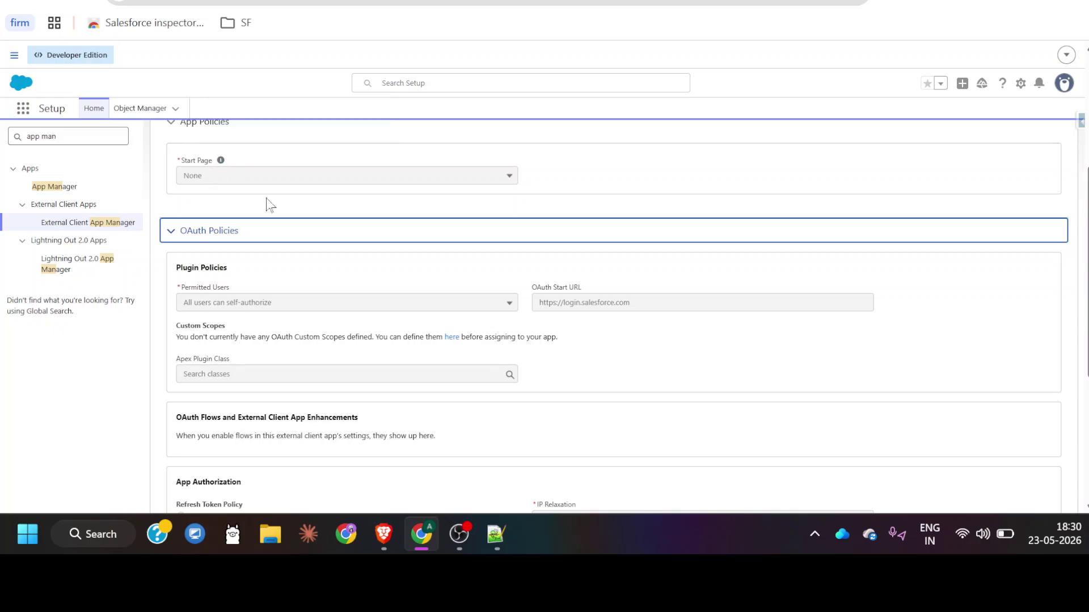
{"action": "scroll", "coordinate": [359, 302], "scroll_direction": "up", "scroll_amount": 2}
{"action": "scroll", "coordinate": [361, 303], "scroll_direction": "down", "scroll_amount": 3}
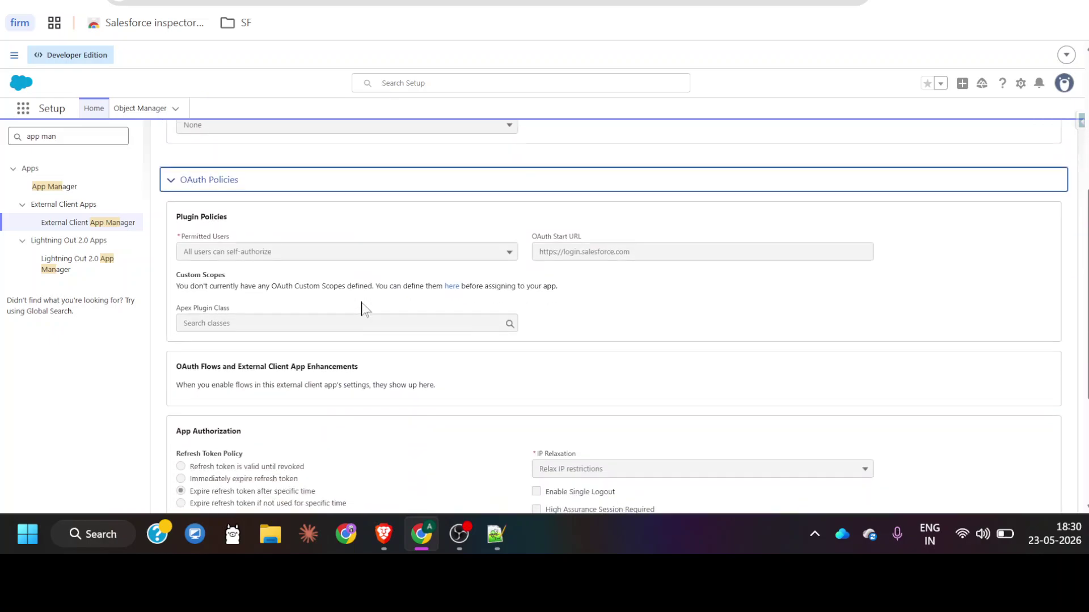
{"action": "scroll", "coordinate": [361, 309], "scroll_direction": "down", "scroll_amount": 4}
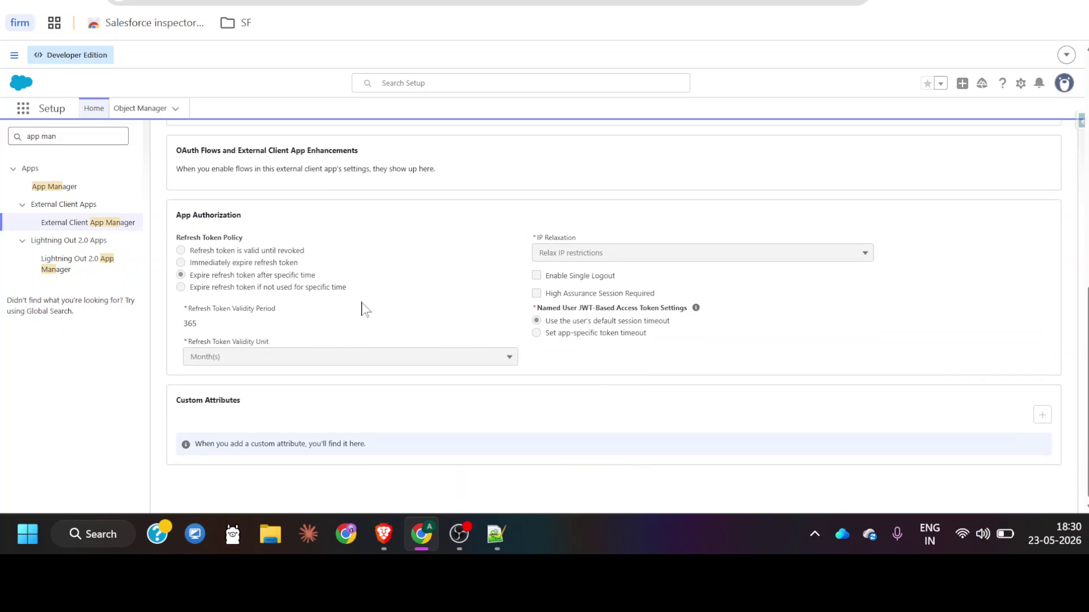
{"action": "scroll", "coordinate": [361, 309], "scroll_direction": "up", "scroll_amount": 2}
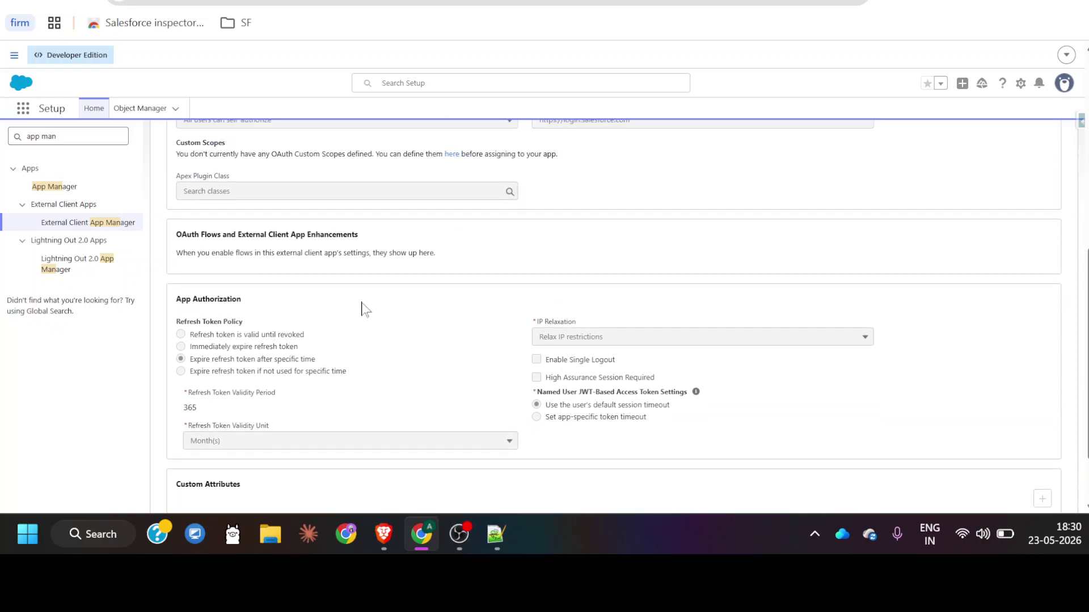
{"action": "scroll", "coordinate": [324, 397], "scroll_direction": "up", "scroll_amount": 6}
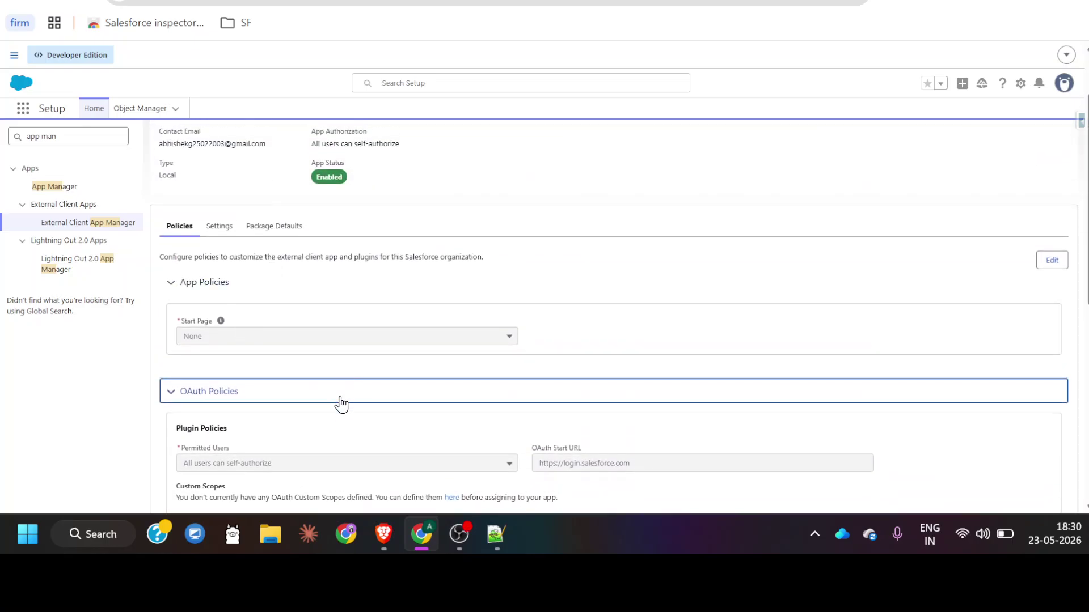
{"action": "scroll", "coordinate": [265, 427], "scroll_direction": "down", "scroll_amount": 2}
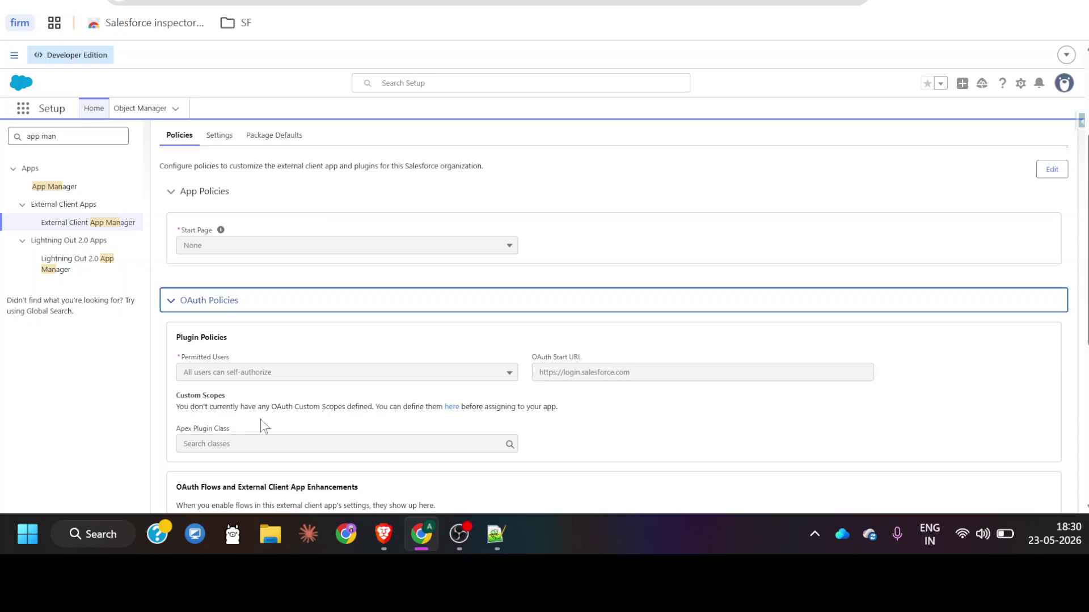
{"action": "scroll", "coordinate": [264, 427], "scroll_direction": "up", "scroll_amount": 4}
Step: Show the app's settings and highlight the fields of its Basic Information section
{"action": "left_click", "coordinate": [221, 309]}
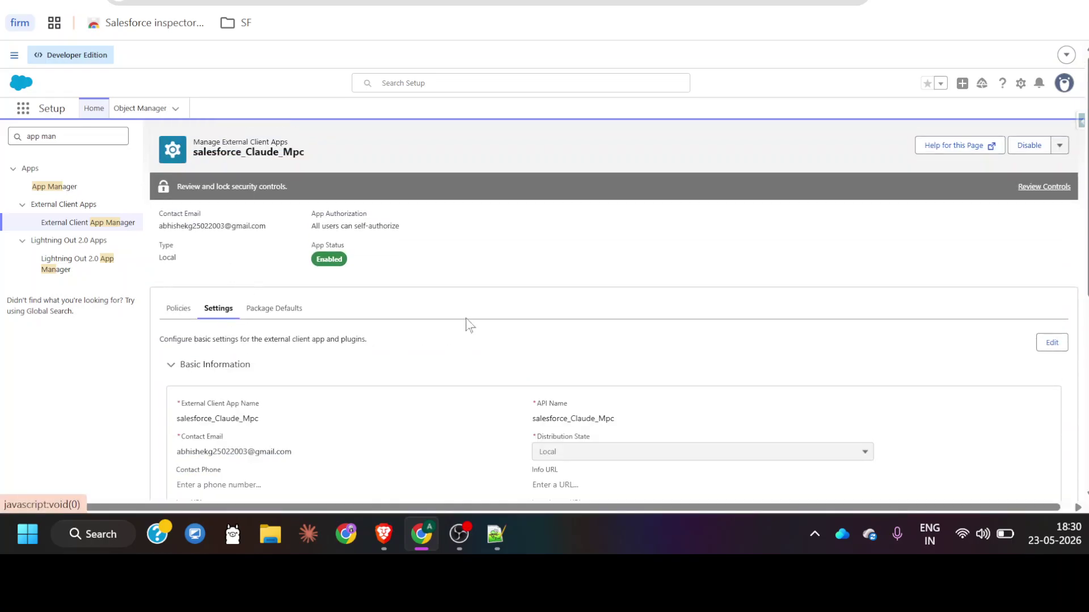
{"action": "scroll", "coordinate": [469, 325], "scroll_direction": "down", "scroll_amount": 3}
{"action": "left_click_drag", "start_coordinate": [183, 256], "coordinate": [598, 391]}
{"action": "scroll", "coordinate": [601, 391], "scroll_direction": "down", "scroll_amount": 4}
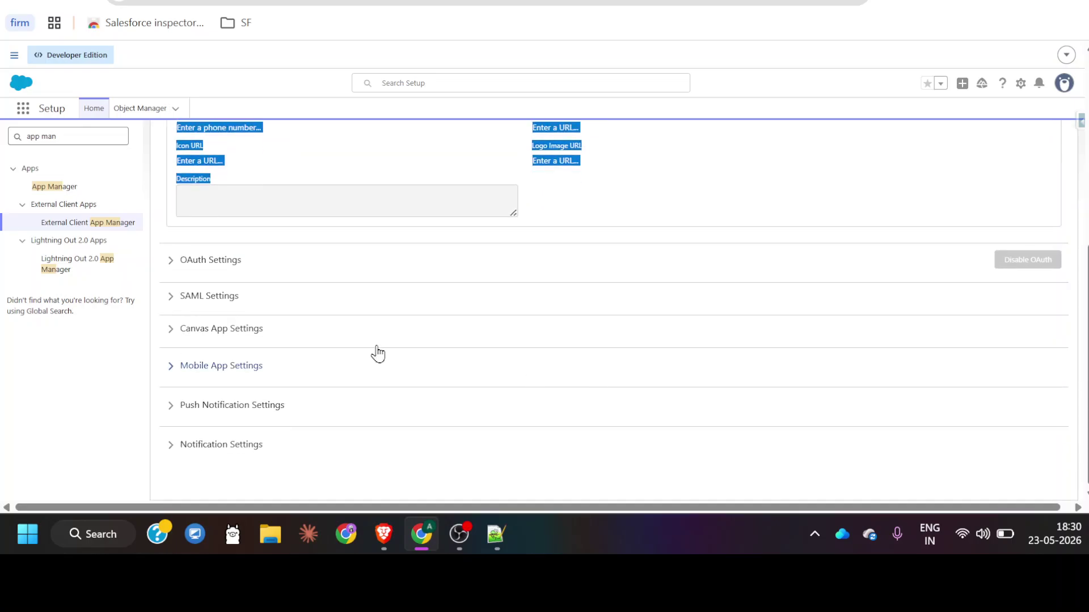
{"action": "left_click", "coordinate": [181, 261]}
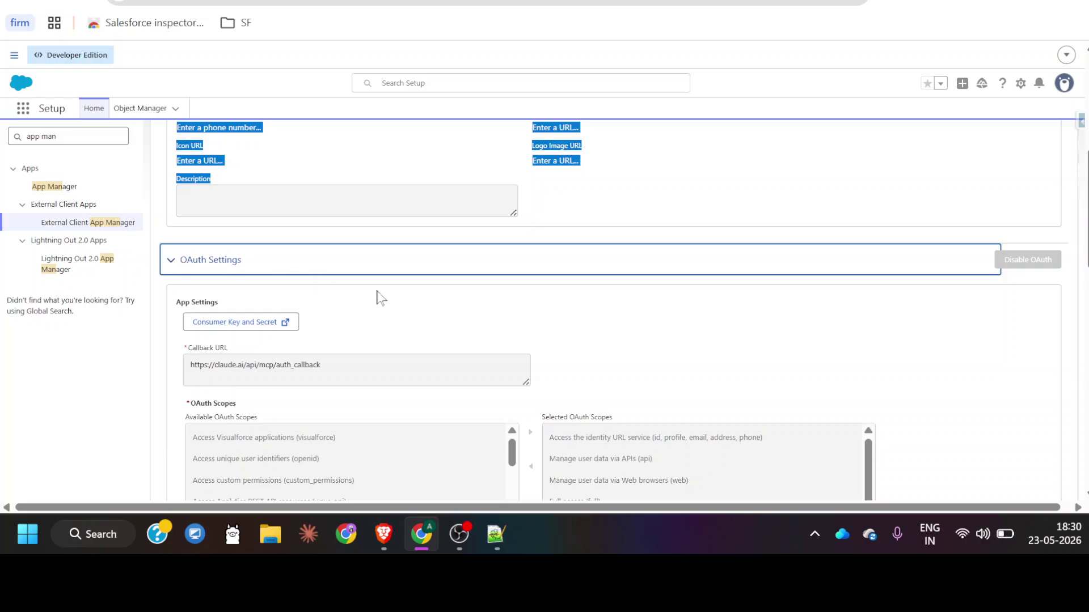
{"action": "left_click", "coordinate": [377, 296]}
{"action": "scroll", "coordinate": [377, 299], "scroll_direction": "down", "scroll_amount": 2}
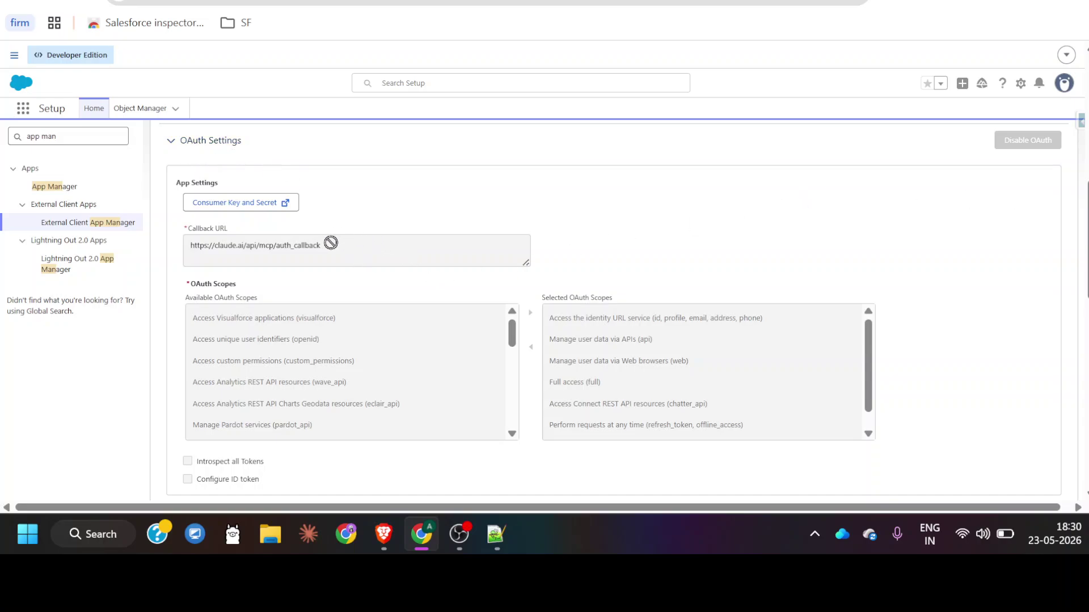
{"action": "left_click_drag", "start_coordinate": [324, 245], "coordinate": [191, 246]}
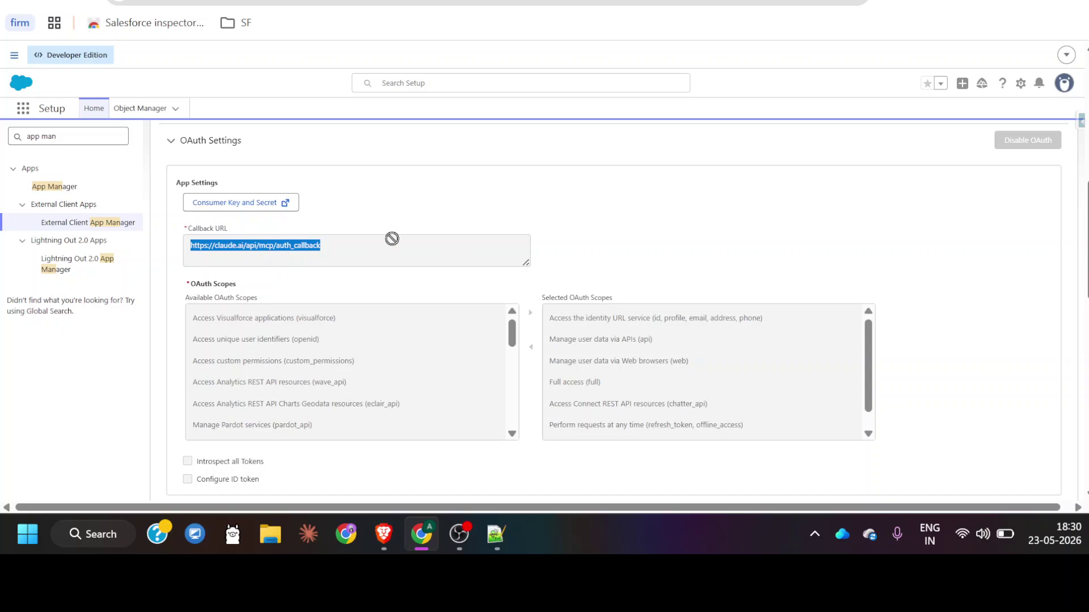
{"action": "left_click", "coordinate": [483, 224]}
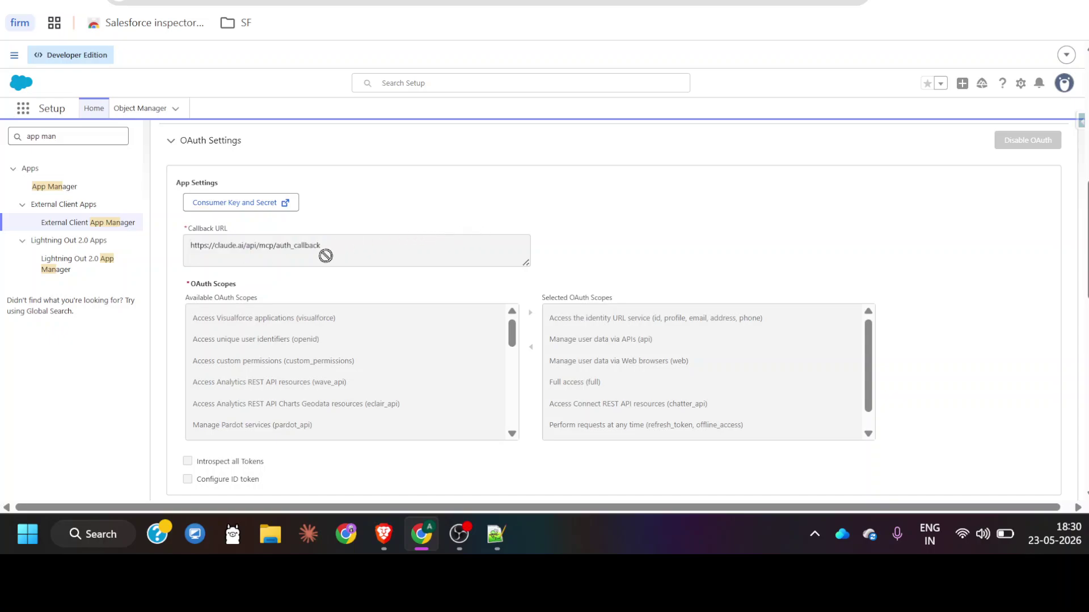
{"action": "left_click_drag", "start_coordinate": [325, 256], "coordinate": [190, 256]}
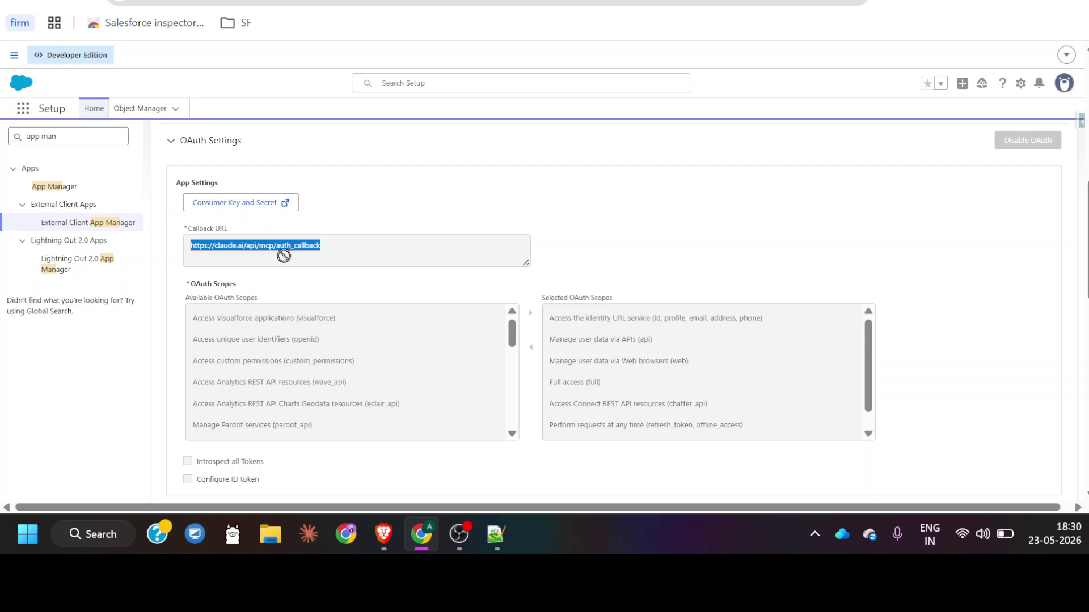
{"action": "scroll", "coordinate": [284, 255], "scroll_direction": "up", "scroll_amount": 5}
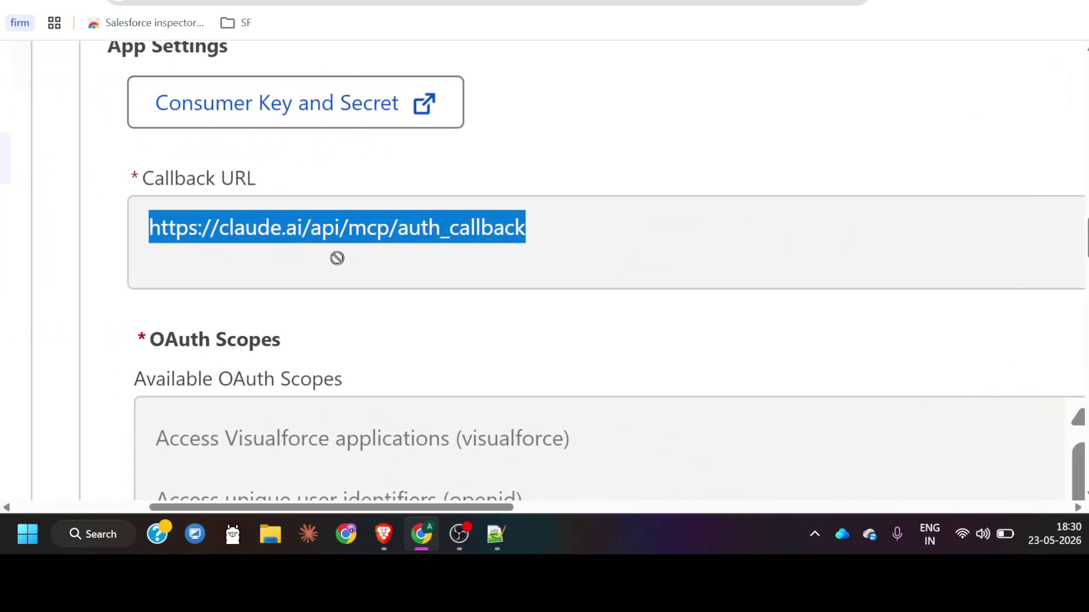
{"action": "scroll", "coordinate": [336, 258], "scroll_direction": "down", "scroll_amount": 5}
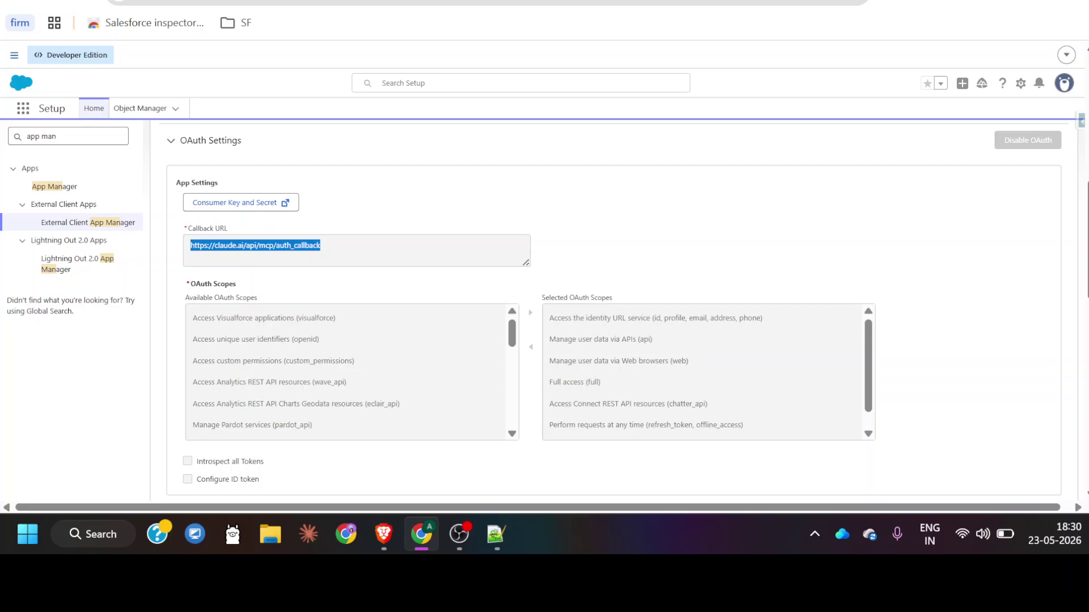
Step: Search Google in a new browser tab for "claude call back url"
{"action": "key", "text": "ctrl+t"}
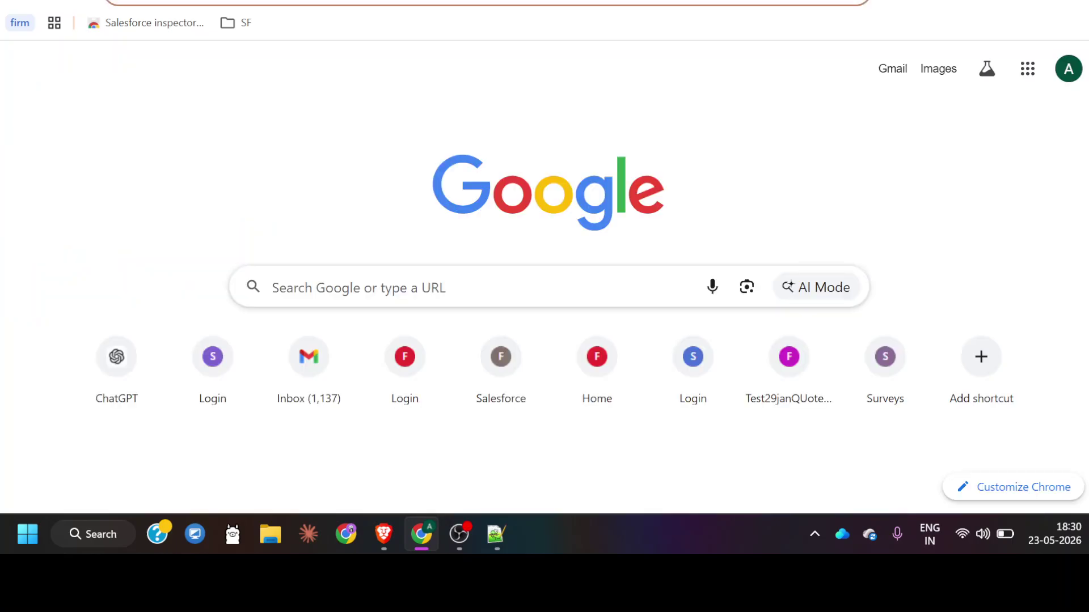
{"action": "type", "text": "calude"}
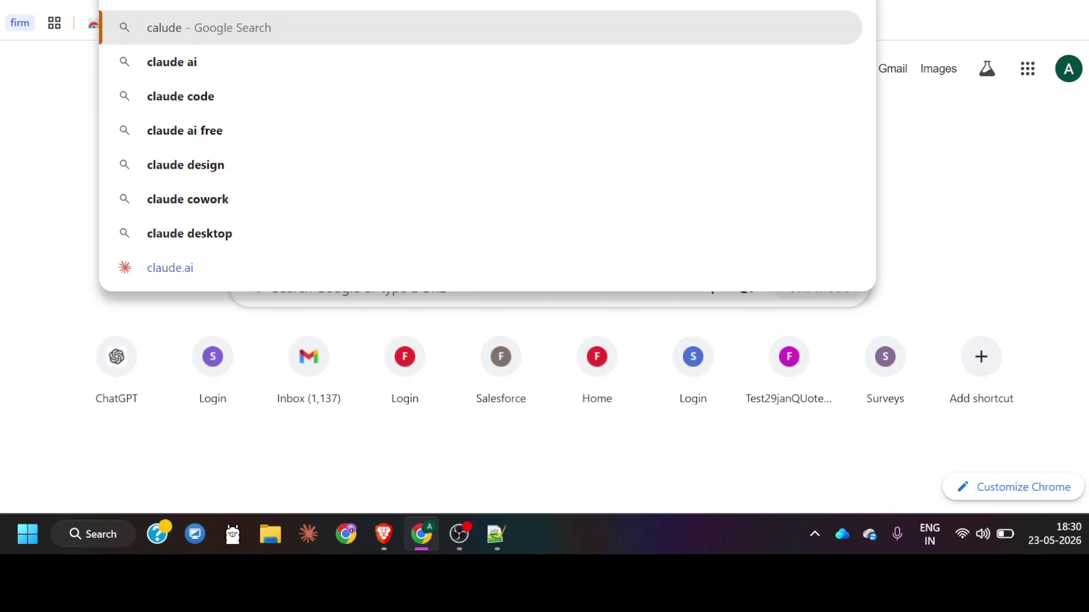
{"action": "key", "text": "BackSpace"}
{"action": "key", "text": "BackSpace"}
{"action": "key", "text": "BackSpace"}
{"action": "key", "text": "BackSpace"}
{"action": "key", "text": "BackSpace"}
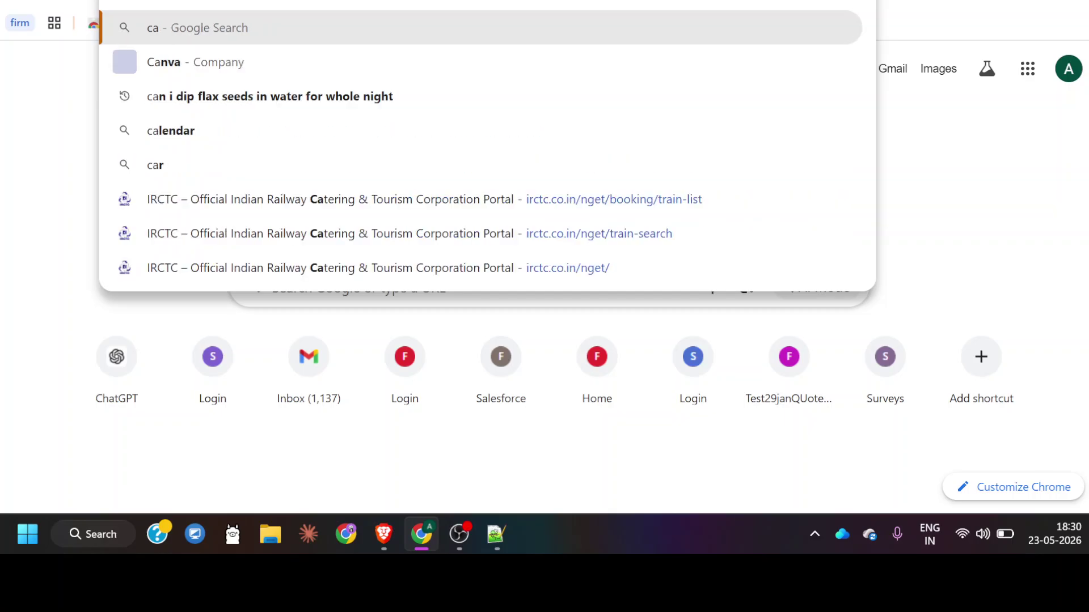
{"action": "type", "text": "laude "}
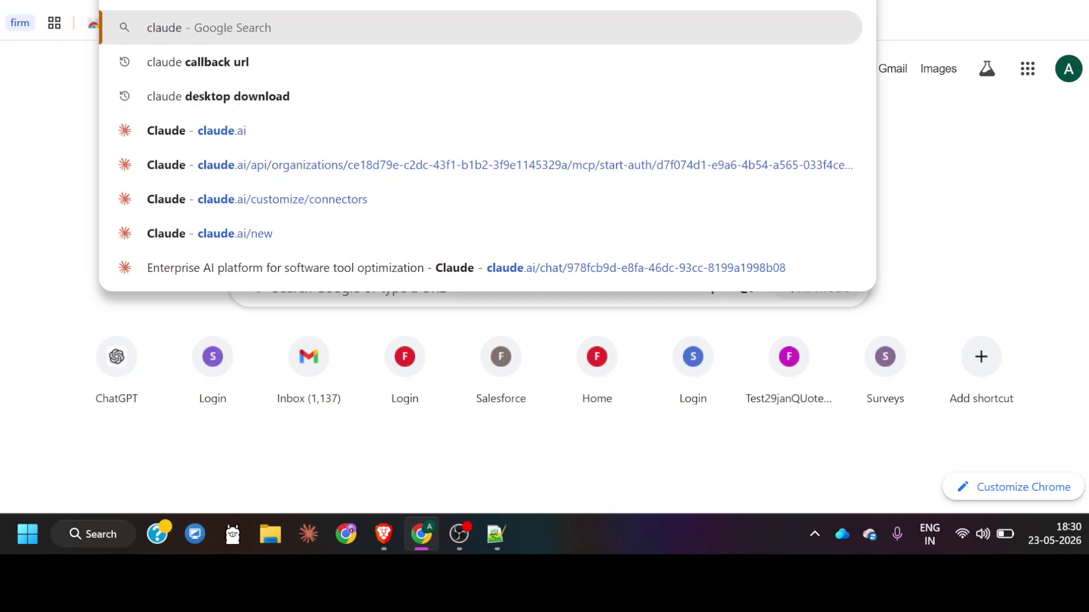
{"action": "type", "text": "call back"}
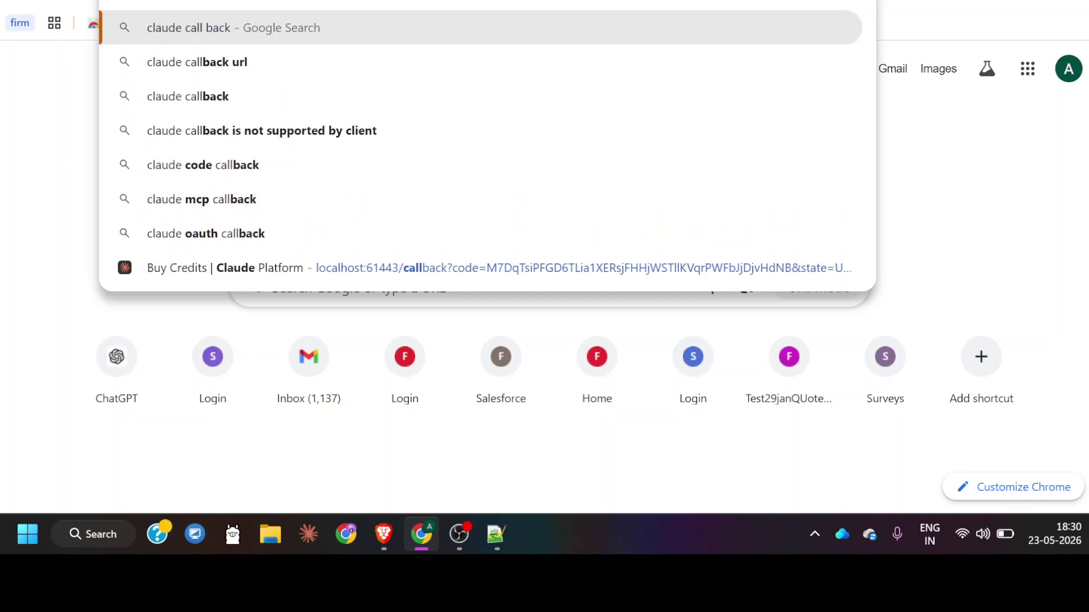
{"action": "type", "text": " url"}
{"action": "key", "text": "Return"}
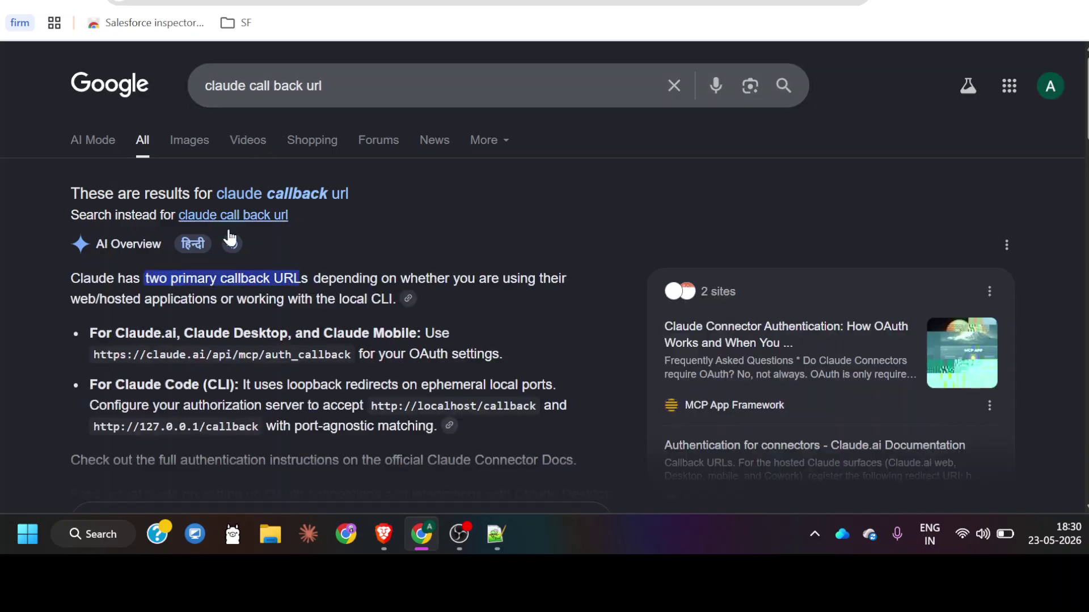
{"action": "scroll", "coordinate": [222, 293], "scroll_direction": "down", "scroll_amount": 1}
{"action": "scroll", "coordinate": [223, 293], "scroll_direction": "down", "scroll_amount": 1}
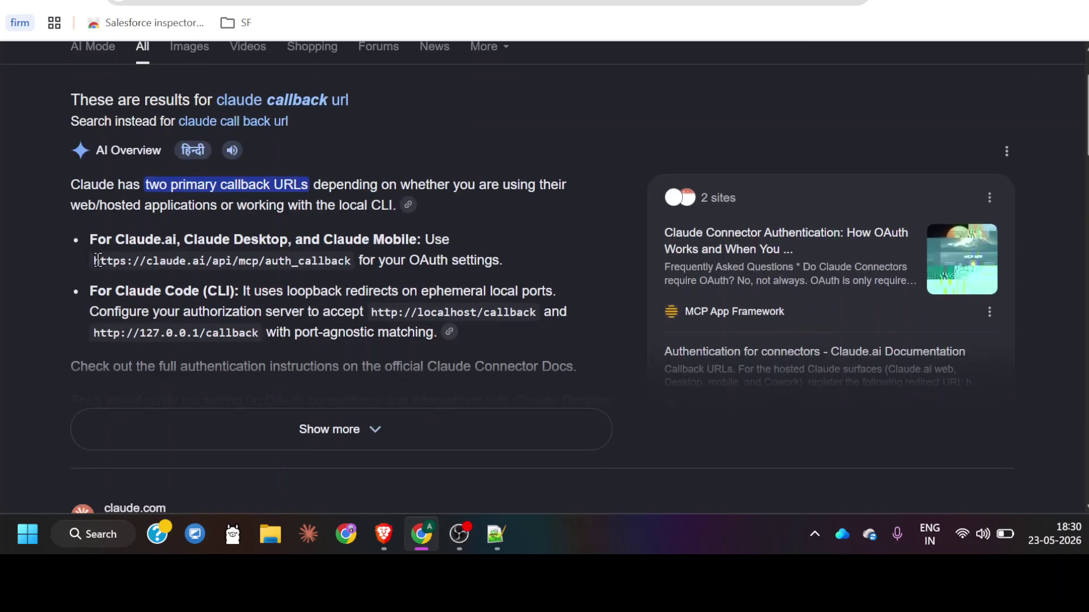
{"action": "left_click_drag", "start_coordinate": [97, 261], "coordinate": [356, 260]}
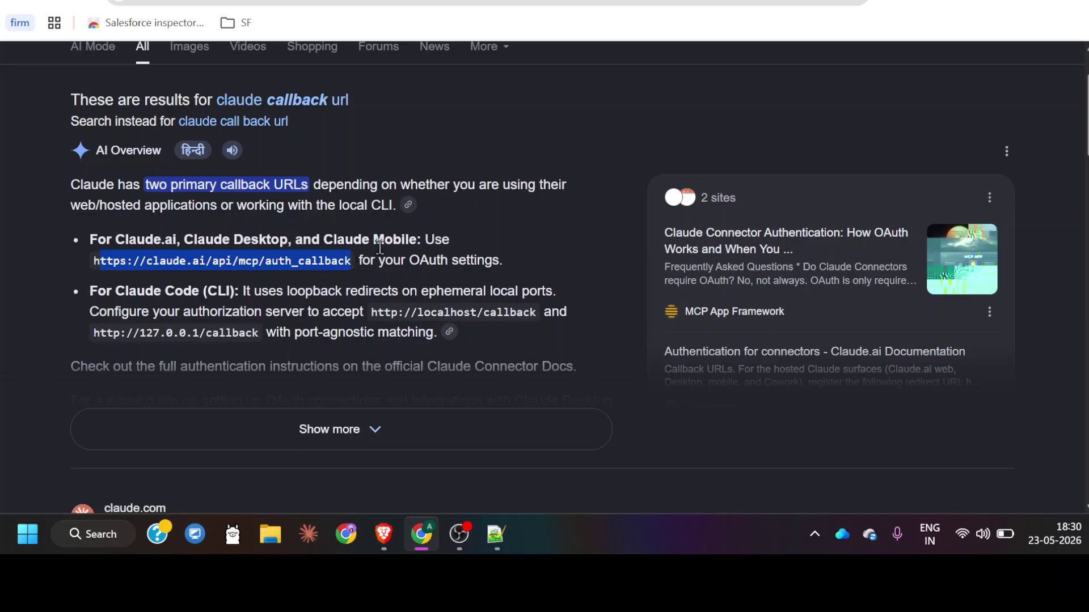
{"action": "key", "text": "ctrl+Tab"}
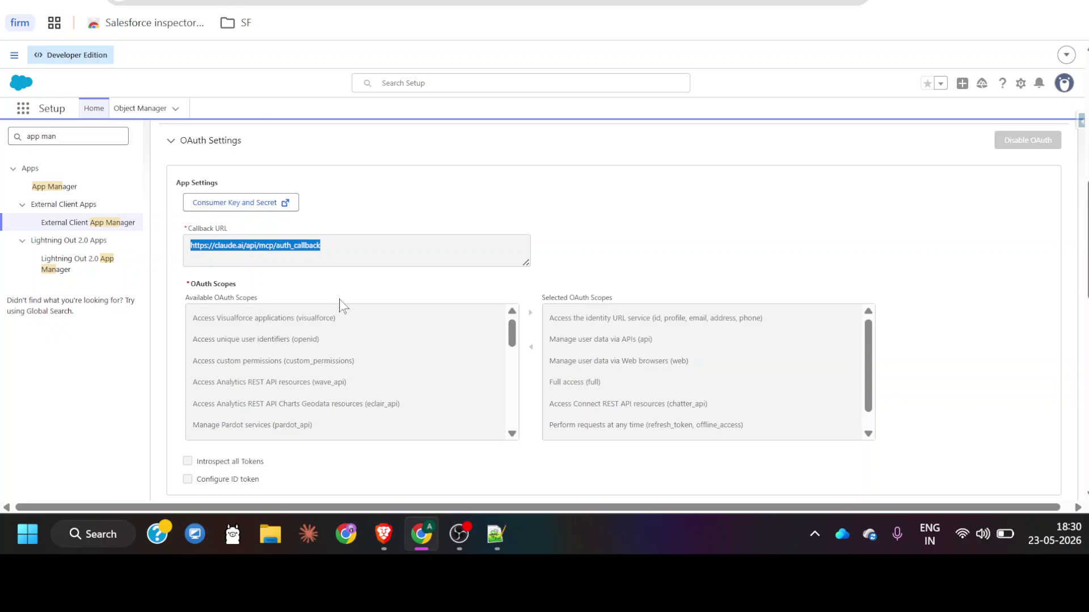
Step: Examine the OAuth scopes, flow enablement and security settings, highlighting the Require Proof Key for Code Exchange (PKCE) option
{"action": "scroll", "coordinate": [339, 299], "scroll_direction": "down", "scroll_amount": 1}
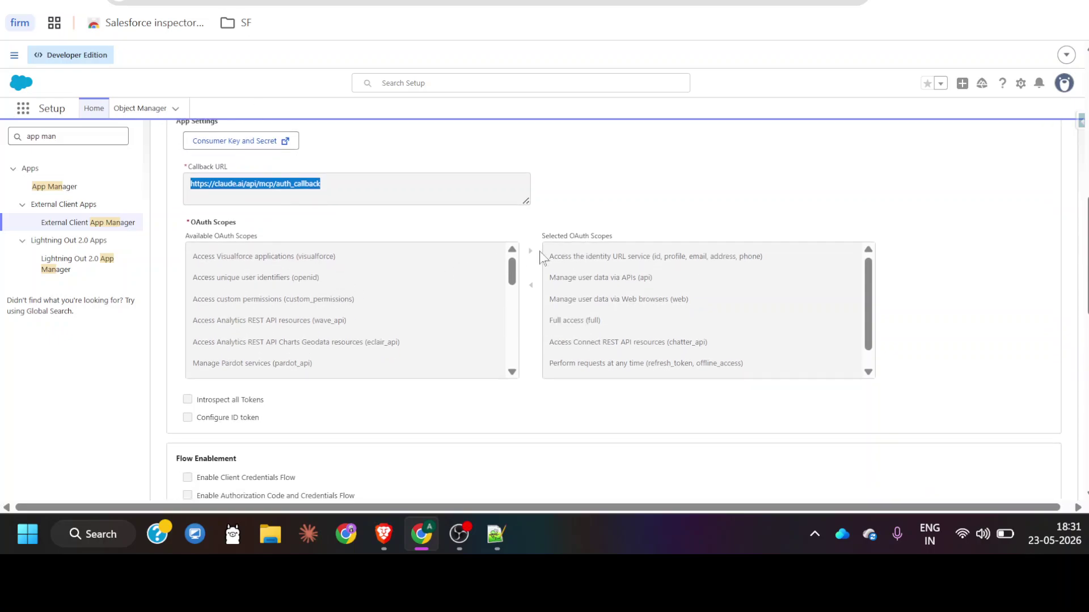
{"action": "scroll", "coordinate": [586, 320], "scroll_direction": "down", "scroll_amount": 1}
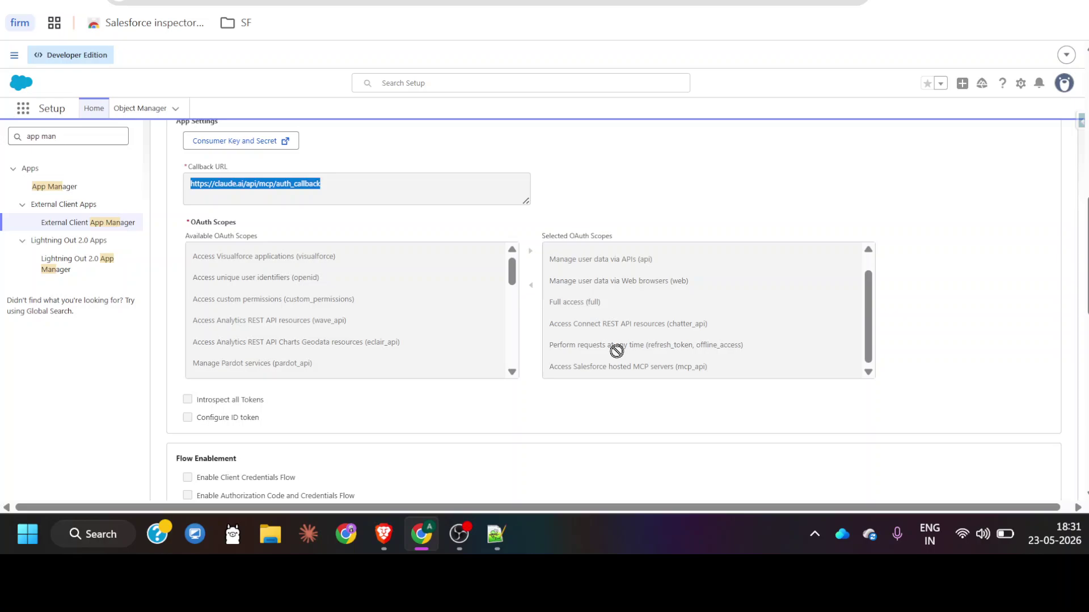
{"action": "scroll", "coordinate": [628, 388], "scroll_direction": "down", "scroll_amount": 6}
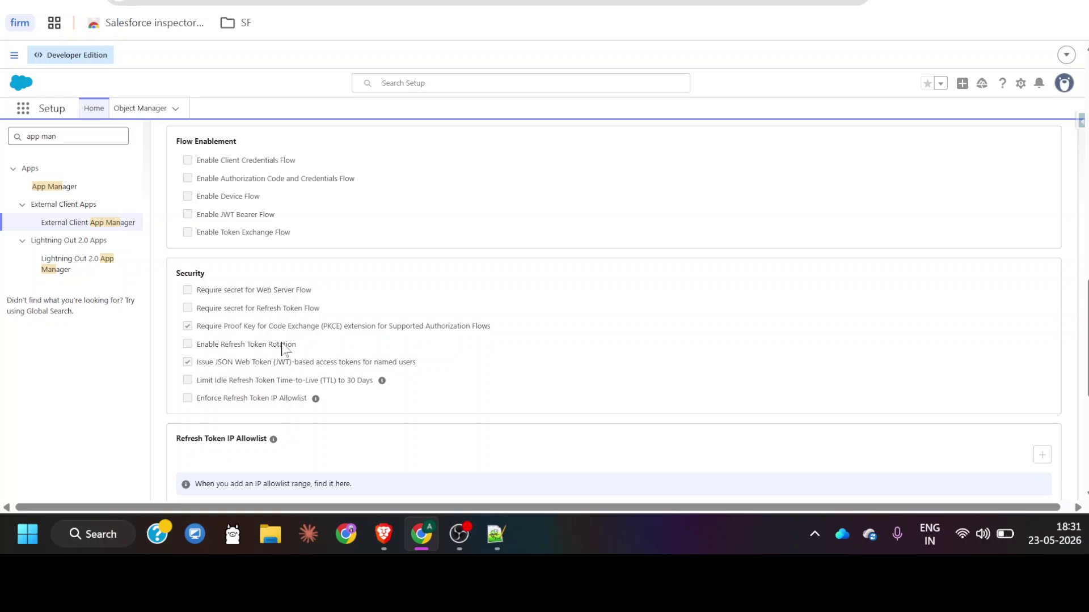
{"action": "left_click_drag", "start_coordinate": [197, 327], "coordinate": [491, 329]}
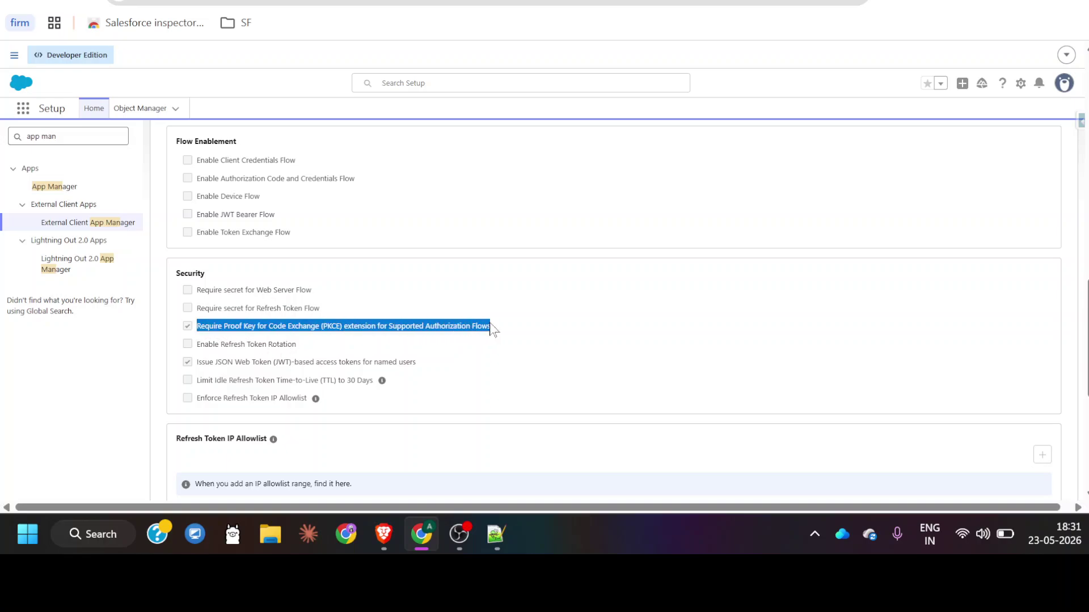
{"action": "left_click", "coordinate": [429, 362]}
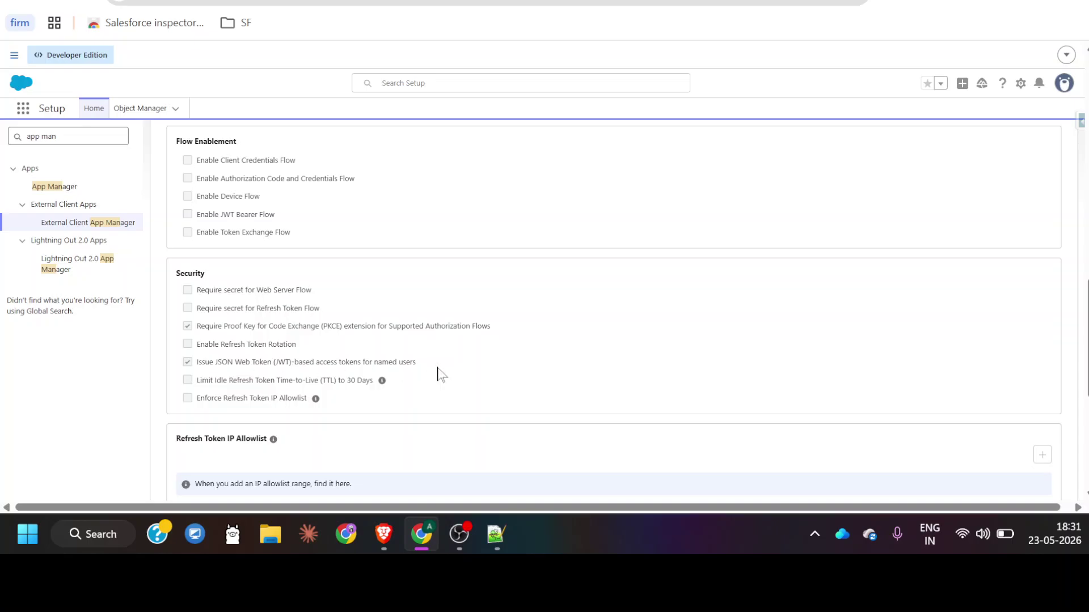
Step: Return to the OAuth scopes and highlight the Selected OAuth Scopes heading plus the refresh_token, offline_access and mcp_api entries
{"action": "scroll", "coordinate": [437, 374], "scroll_direction": "down", "scroll_amount": 10}
{"action": "scroll", "coordinate": [437, 372], "scroll_direction": "up", "scroll_amount": 20}
{"action": "scroll", "coordinate": [438, 368], "scroll_direction": "down", "scroll_amount": 5}
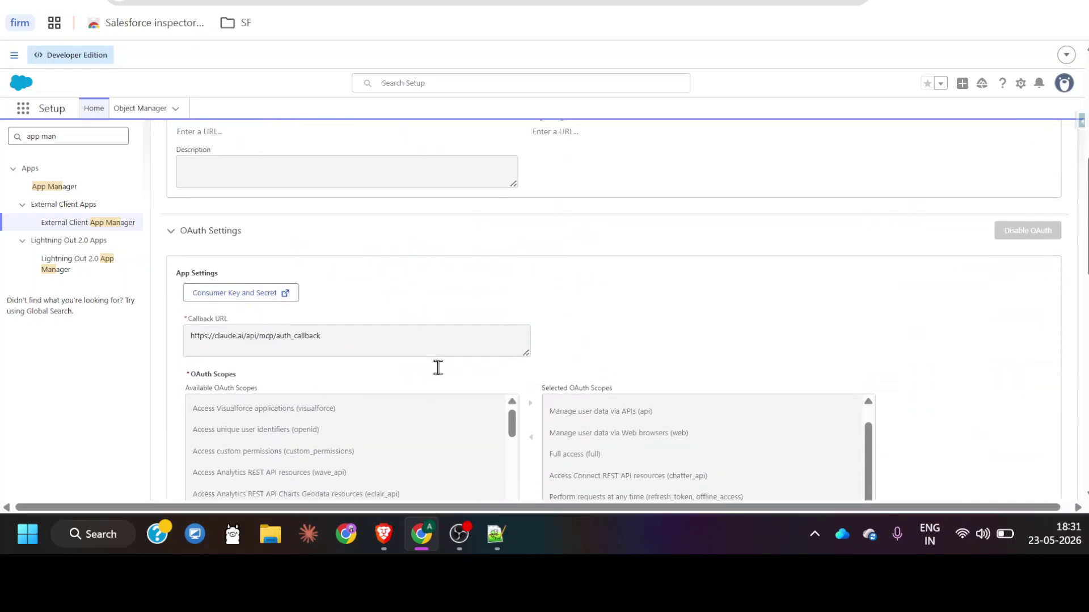
{"action": "scroll", "coordinate": [438, 368], "scroll_direction": "down", "scroll_amount": 3}
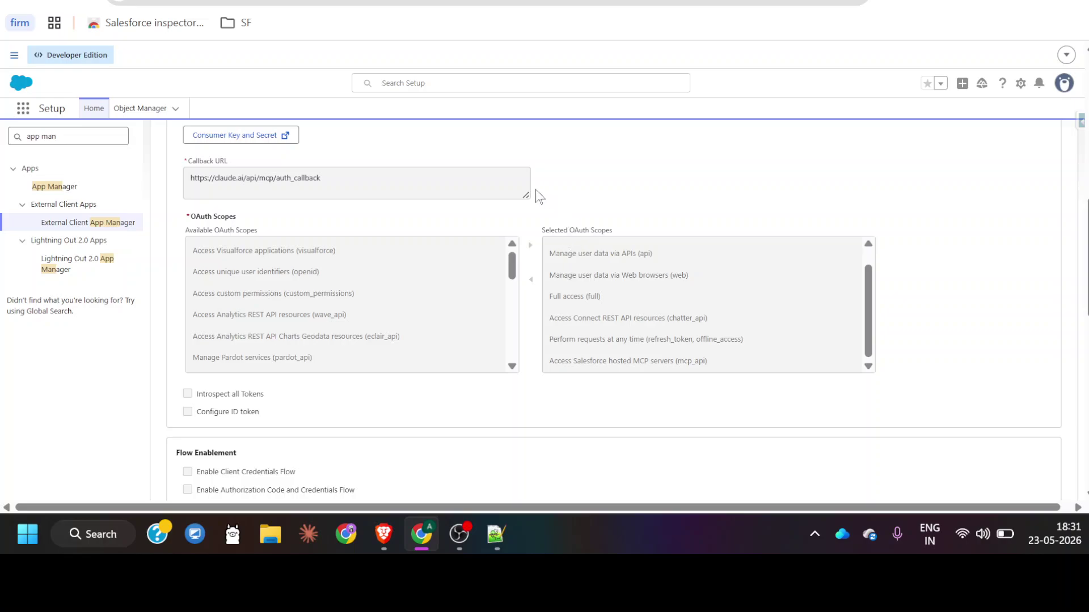
{"action": "left_click_drag", "start_coordinate": [542, 230], "coordinate": [641, 232]}
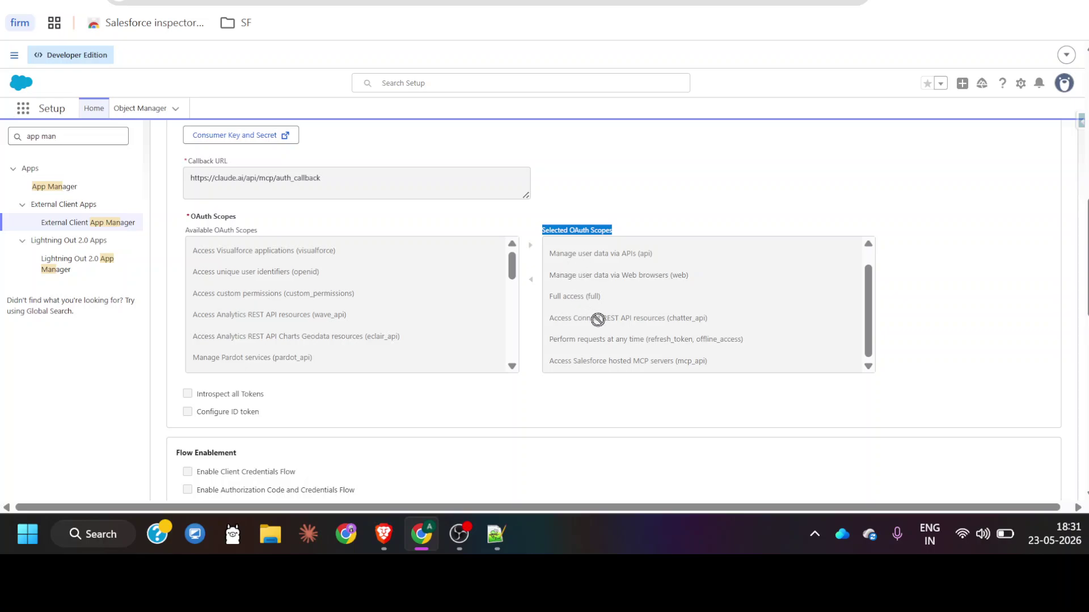
{"action": "left_click_drag", "start_coordinate": [553, 340], "coordinate": [712, 362]}
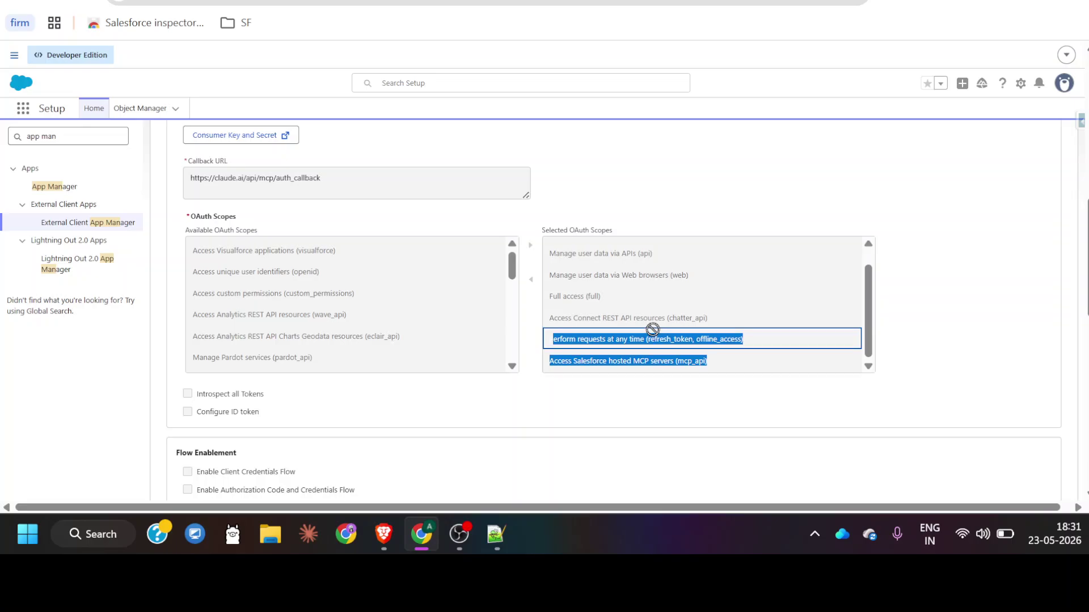
{"action": "left_click", "coordinate": [591, 171]}
{"action": "scroll", "coordinate": [592, 173], "scroll_direction": "up", "scroll_amount": 4}
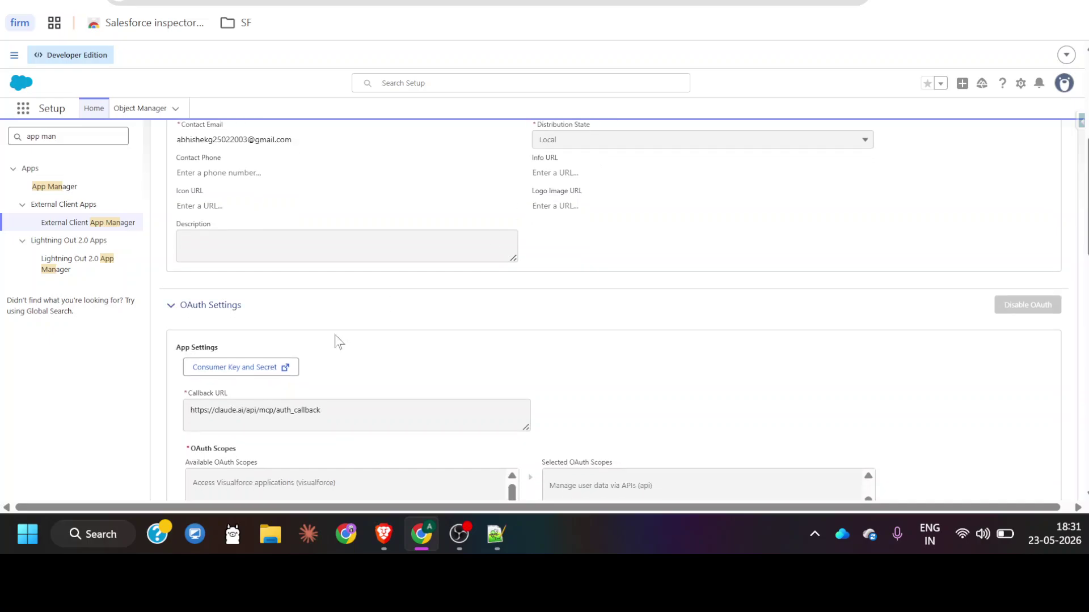
Step: Request the app's consumer key and secret, and copy the verification code from the newest Salesforce identity email in Gmail
{"action": "left_click", "coordinate": [278, 370]}
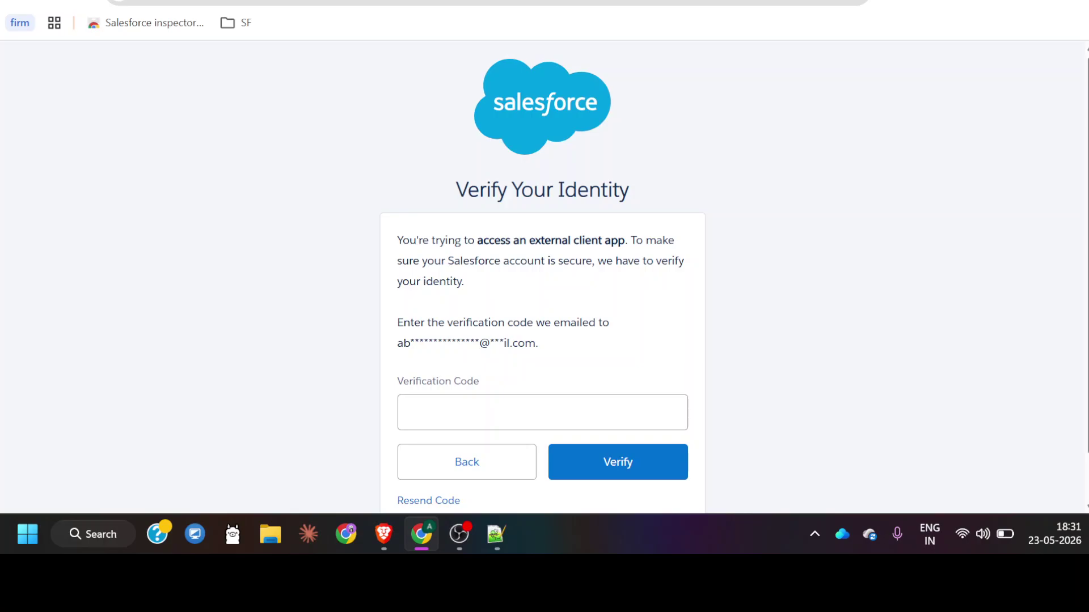
{"action": "left_click", "coordinate": [459, 420]}
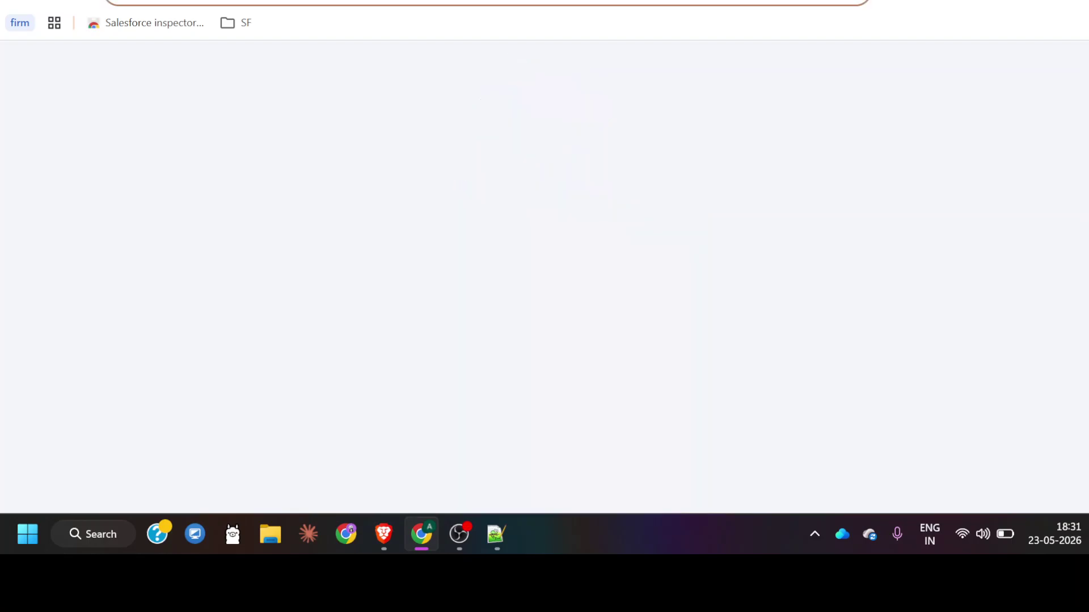
{"action": "type", "text": "gmail"}
{"action": "key", "text": "Return"}
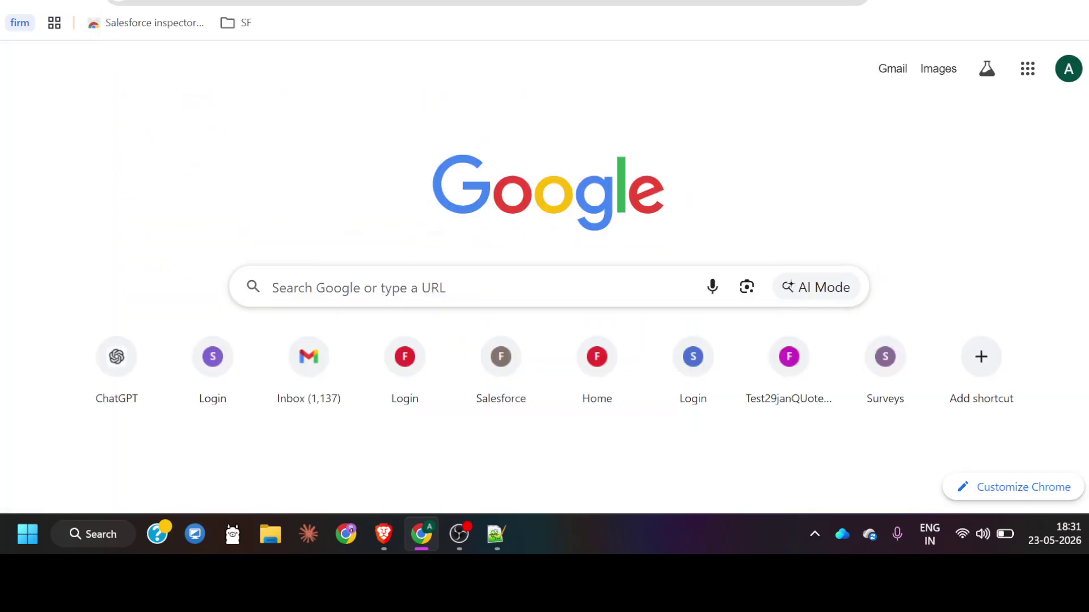
{"action": "left_click", "coordinate": [102, 236]}
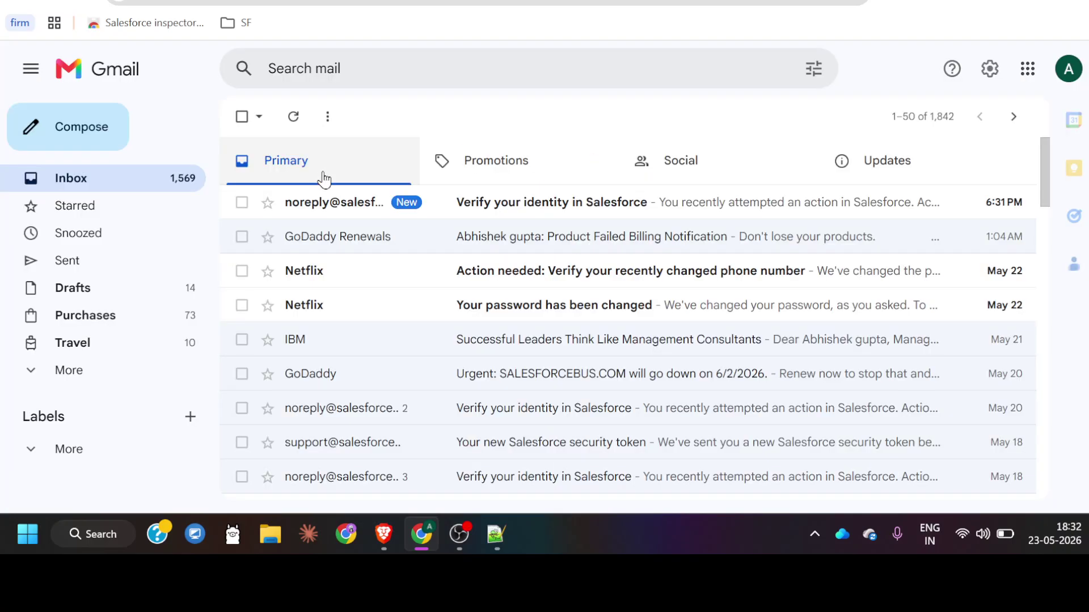
{"action": "left_click", "coordinate": [498, 213]}
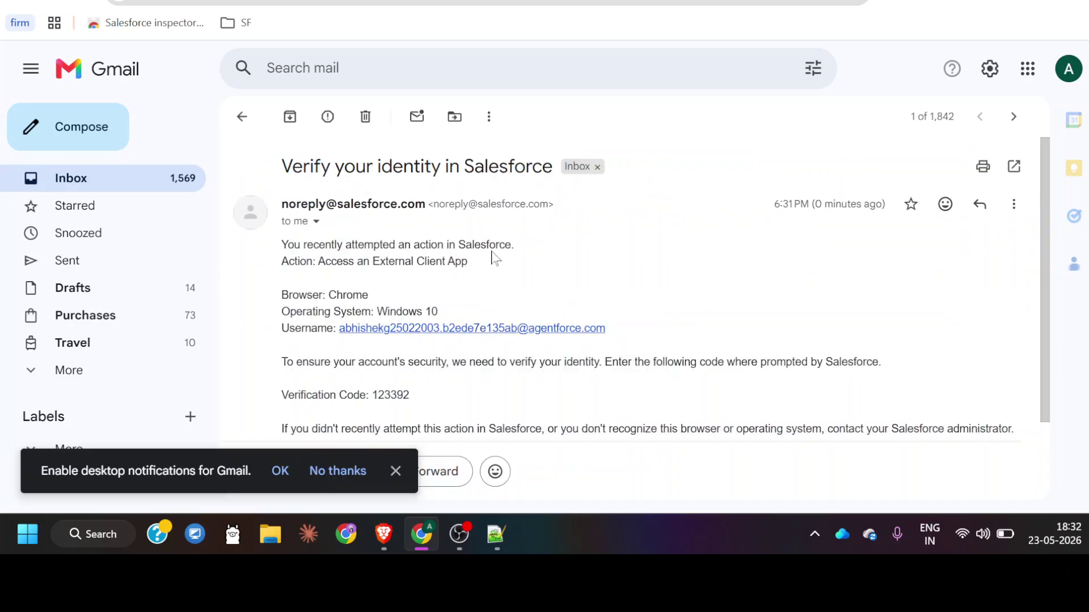
{"action": "double_click", "coordinate": [401, 394]}
{"action": "key", "text": "ctrl+c"}
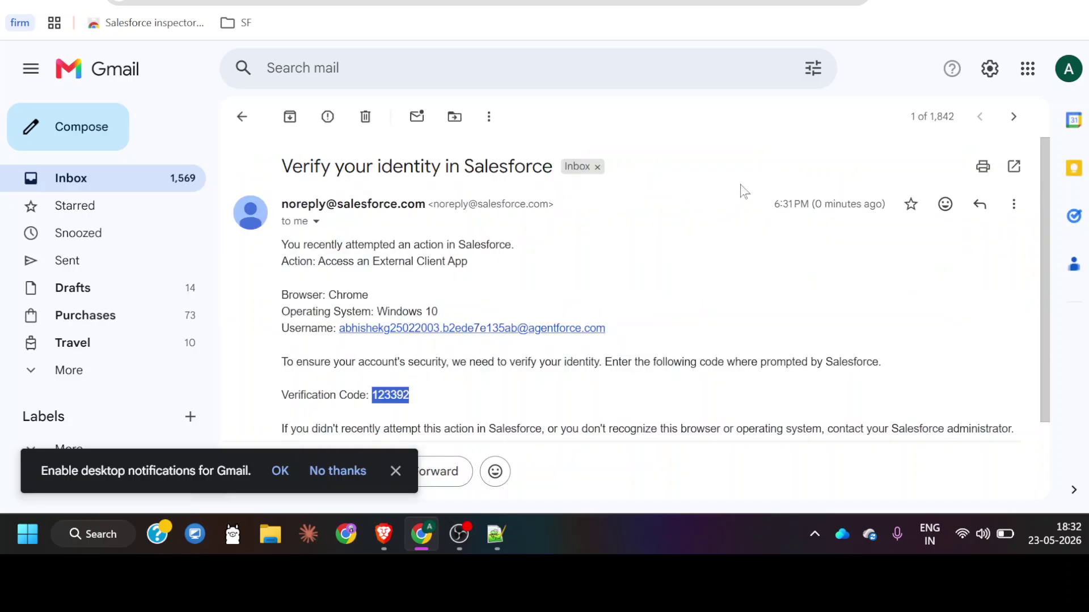
Step: Return to the Salesforce identity check, paste the verification code and verify it to open the app's consumer details
{"action": "key", "text": "ctrl+Tab"}
{"action": "key", "text": "ctrl+Tab"}
{"action": "key", "text": "ctrl+Tab"}
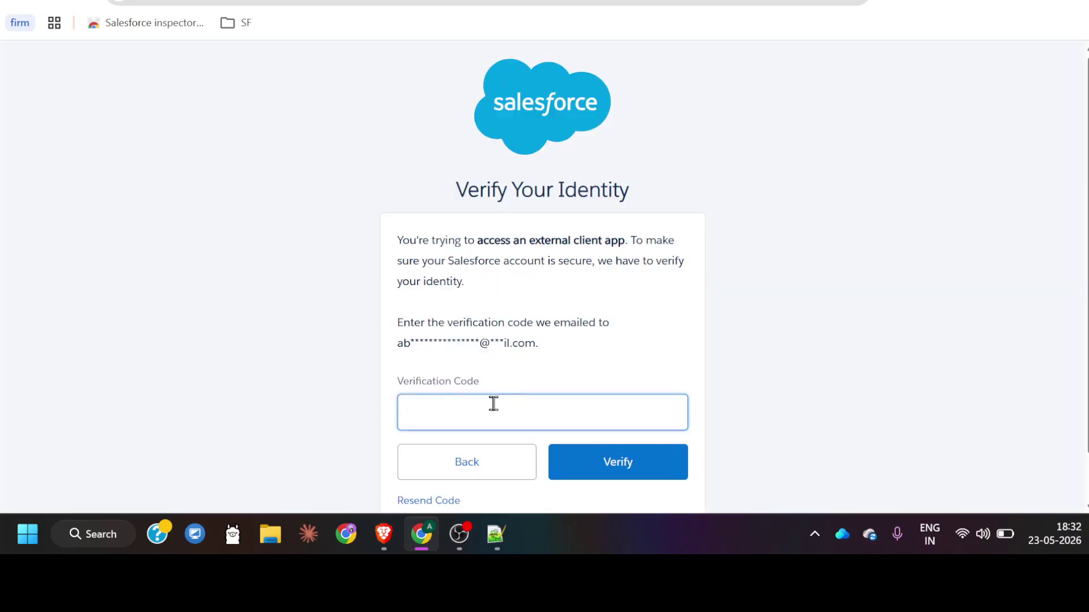
{"action": "key", "text": "ctrl+v"}
{"action": "left_click", "coordinate": [587, 466]}
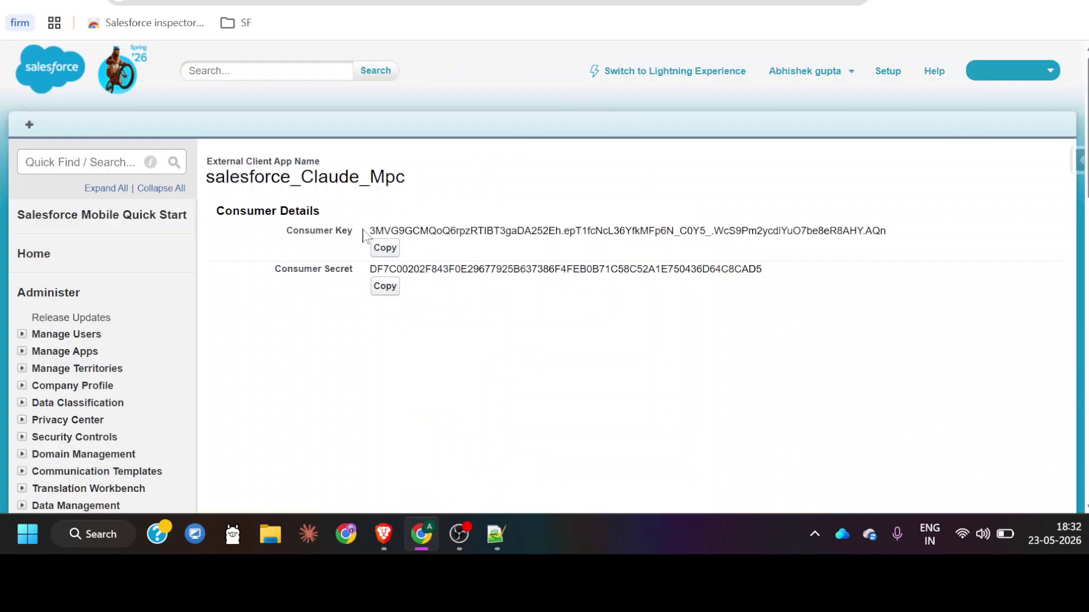
Step: Copy the consumer key of salesforce_Claude_Mpc and paste it as the OAuth Client ID of the SFBUS connector in Claude
{"action": "left_click_drag", "start_coordinate": [331, 237], "coordinate": [285, 235]}
{"action": "left_click_drag", "start_coordinate": [353, 269], "coordinate": [255, 273]}
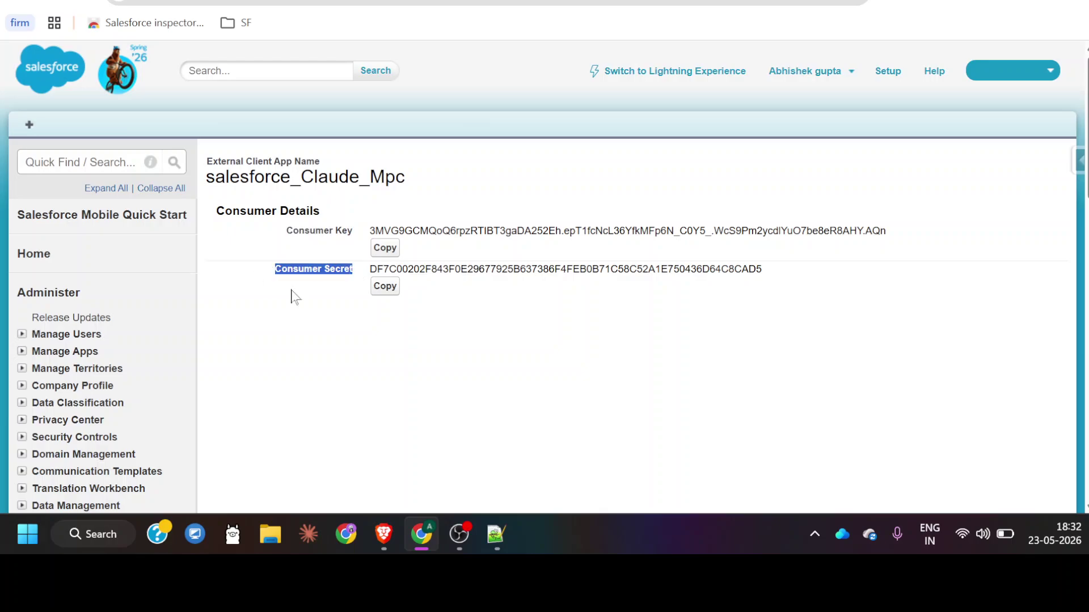
{"action": "left_click", "coordinate": [380, 368]}
{"action": "left_click", "coordinate": [384, 252]}
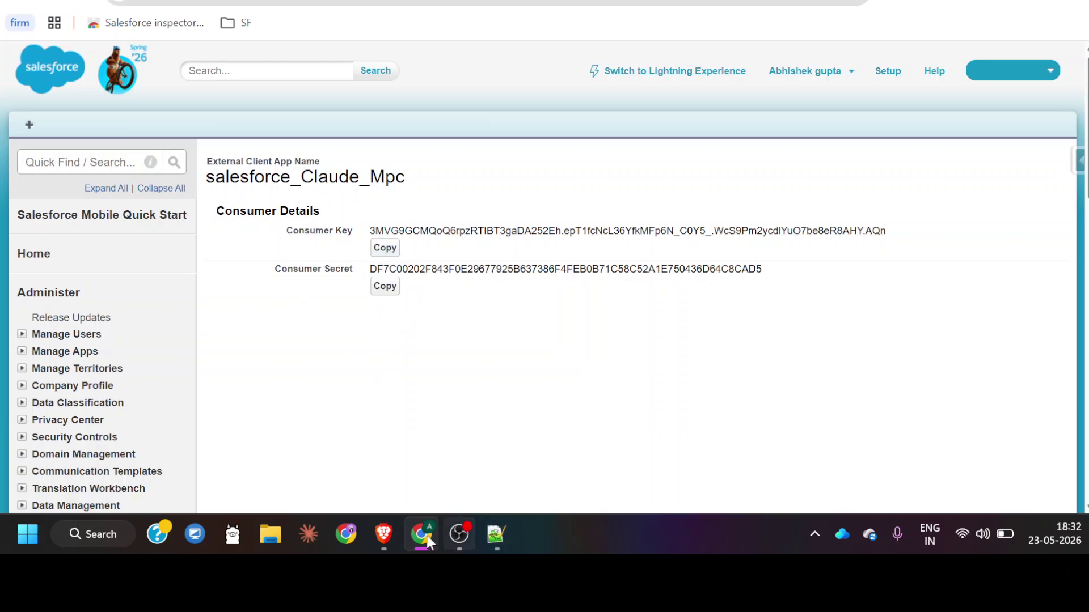
{"action": "key", "text": "ctrl+Tab"}
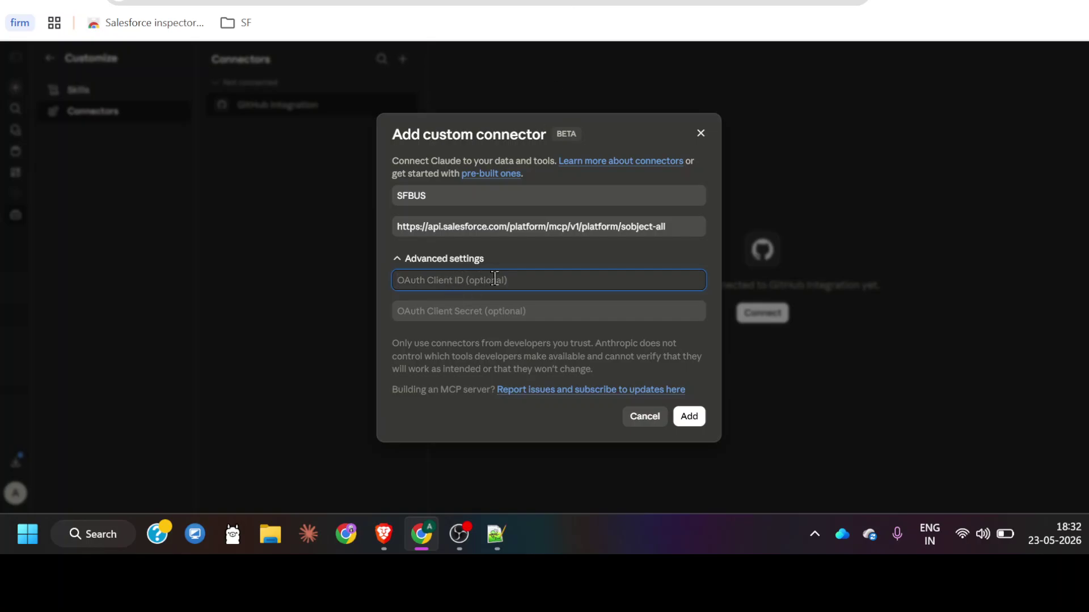
{"action": "key", "text": "ctrl+v"}
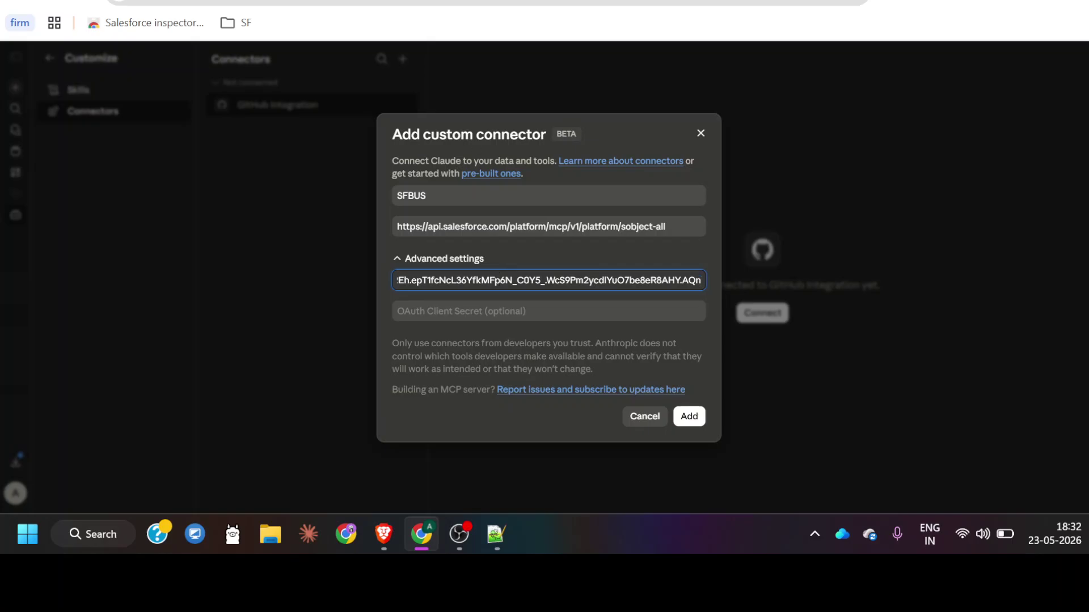
Step: Copy the app's consumer secret from Salesforce, paste it as the OAuth Client Secret in Claude, and add the SFBUS connector
{"action": "key", "text": "ctrl+Tab"}
{"action": "key", "text": "ctrl+Tab"}
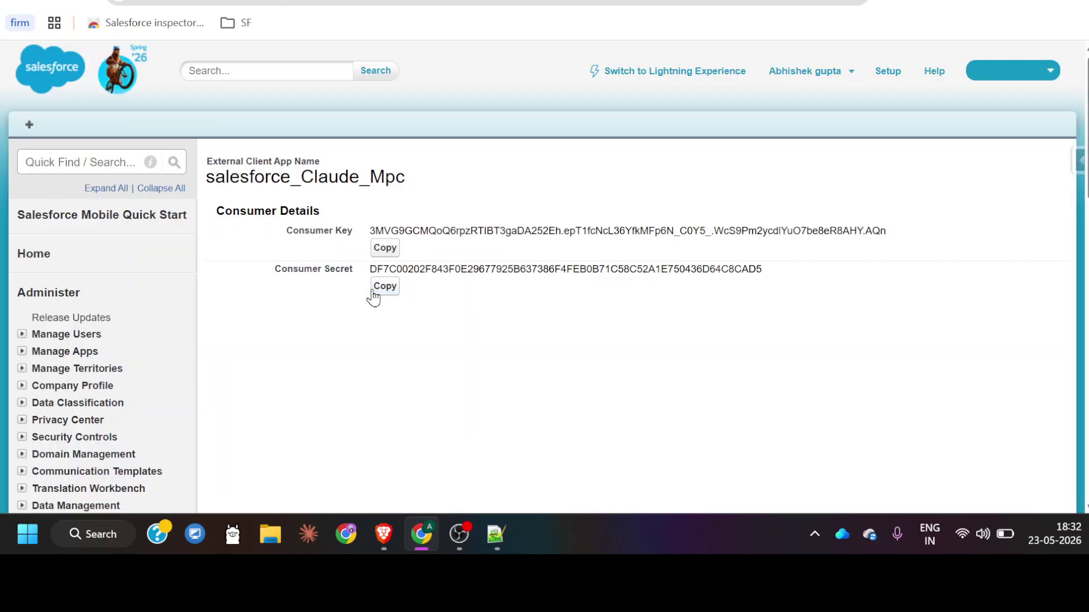
{"action": "key", "text": "ctrl+Tab"}
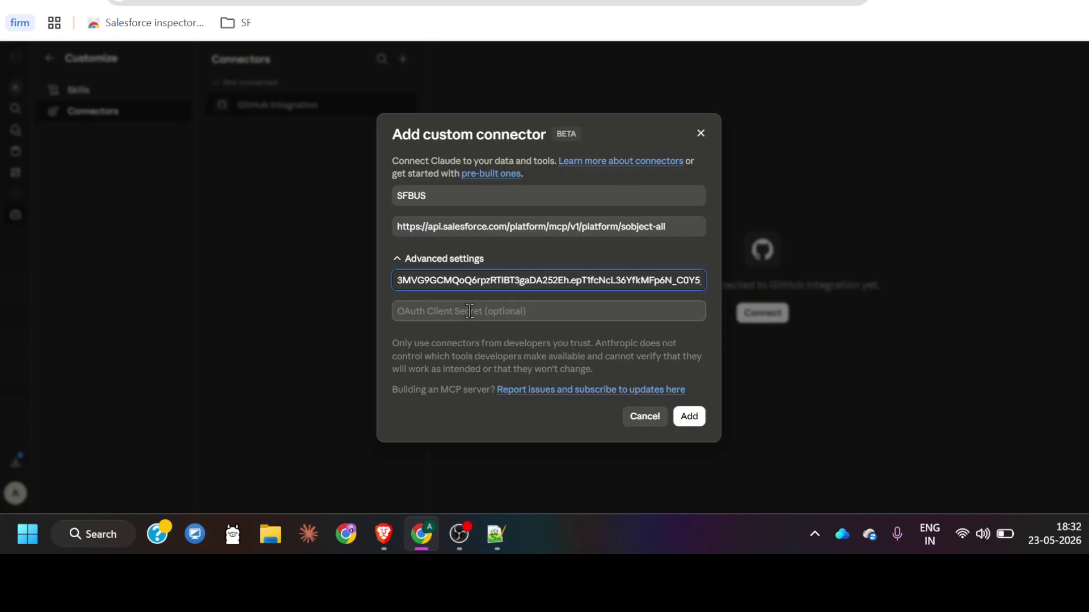
{"action": "left_click", "coordinate": [539, 311]}
{"action": "key", "text": "ctrl+v"}
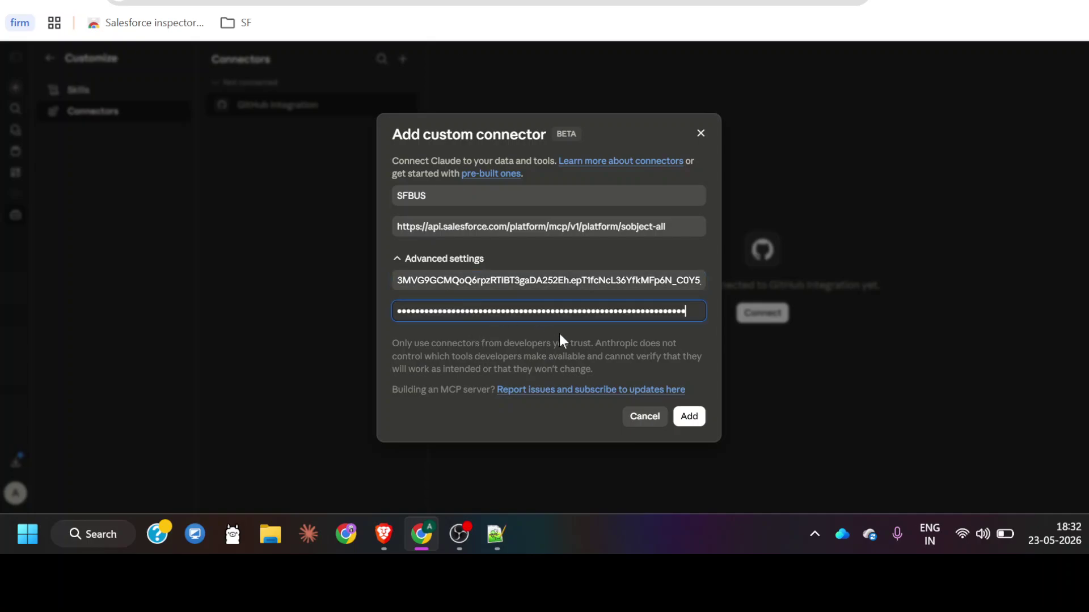
{"action": "left_click", "coordinate": [685, 413]}
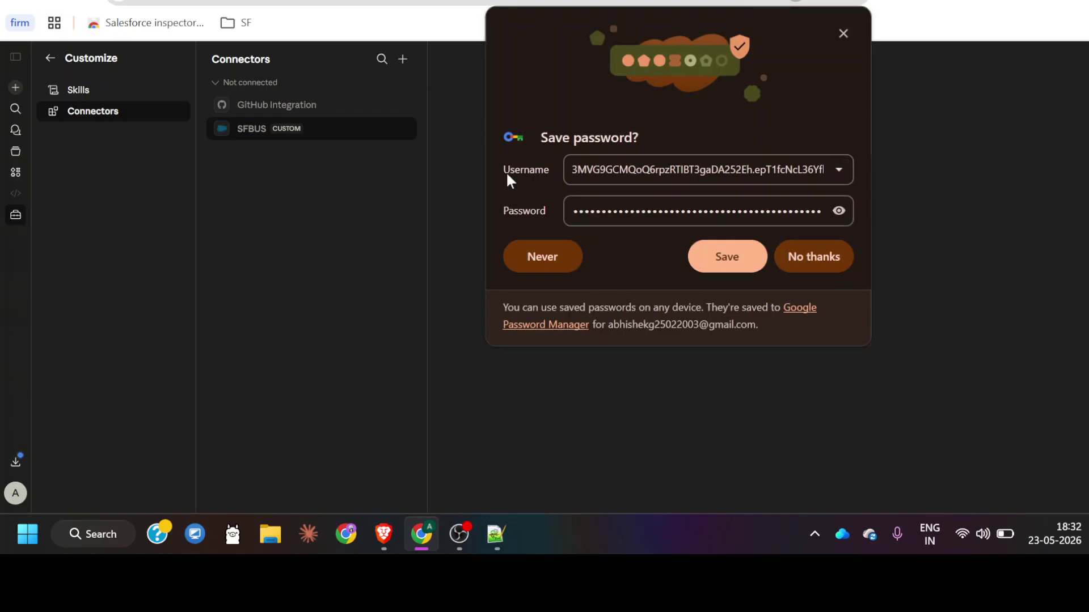
Step: Decline saving the connector credentials in the browser and check the sobject-all entry among Salesforce's MCP servers
{"action": "left_click", "coordinate": [792, 254]}
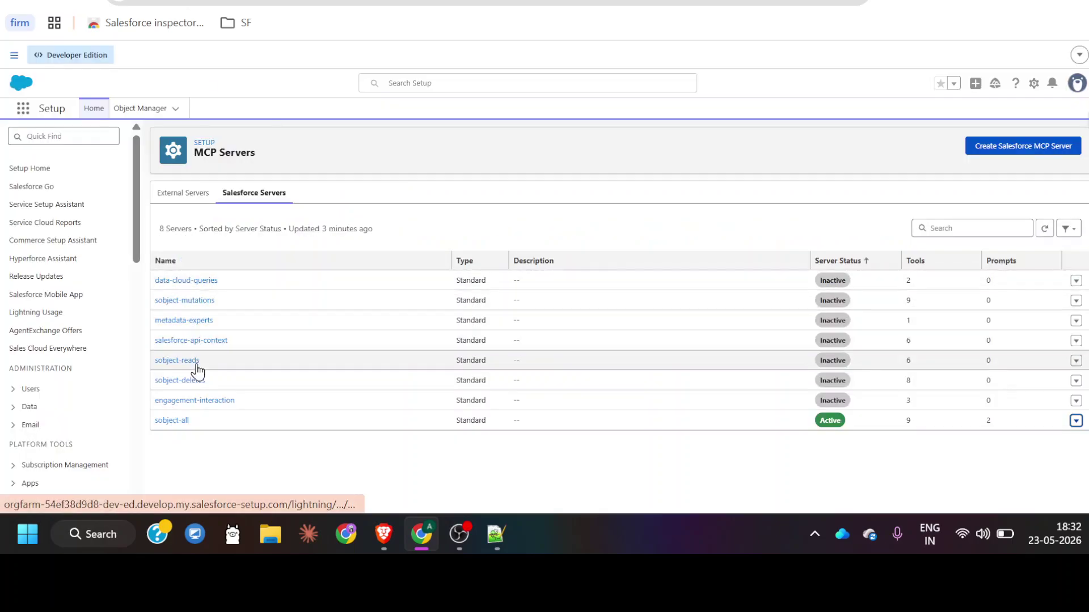
{"action": "left_click", "coordinate": [177, 422]}
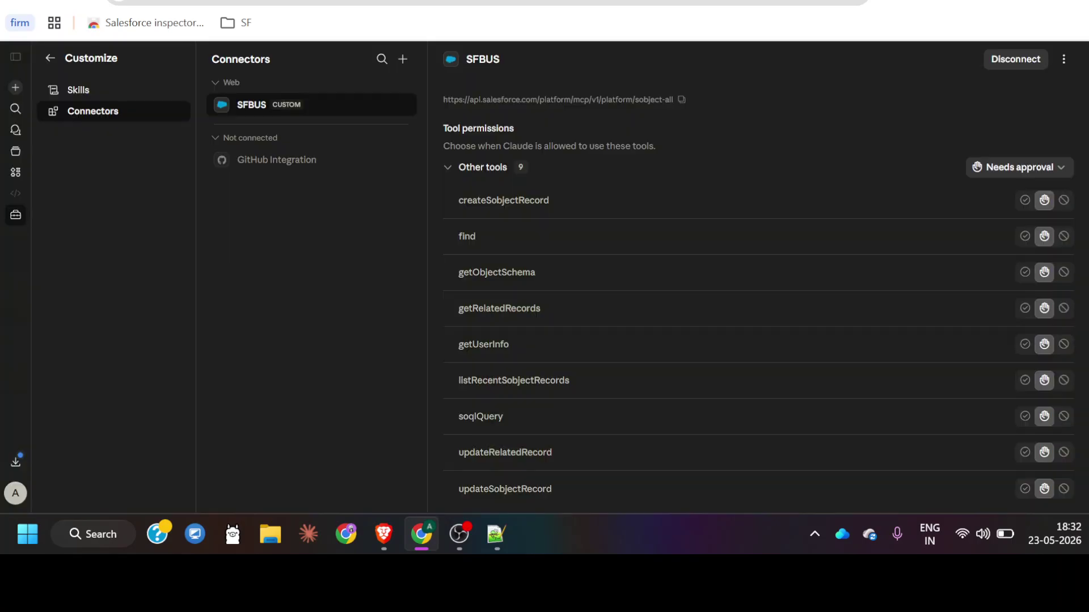
Step: Examine the SFBUS connector's tool list in Claude and the approval options offered for its tools
{"action": "scroll", "coordinate": [612, 248], "scroll_direction": "down", "scroll_amount": 1}
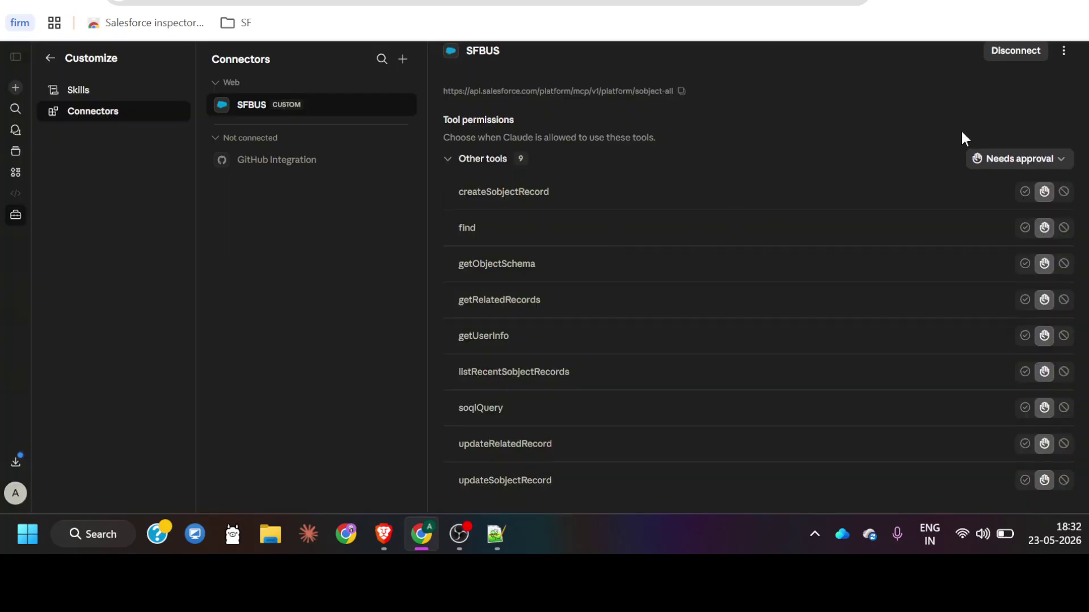
{"action": "left_click", "coordinate": [991, 163]}
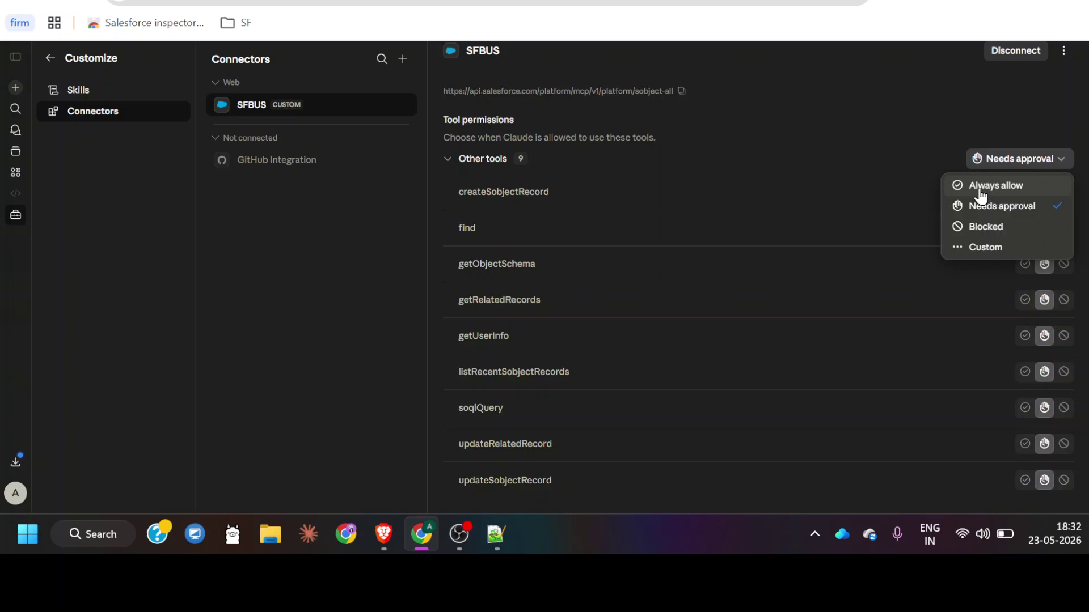
{"action": "left_click", "coordinate": [878, 146]}
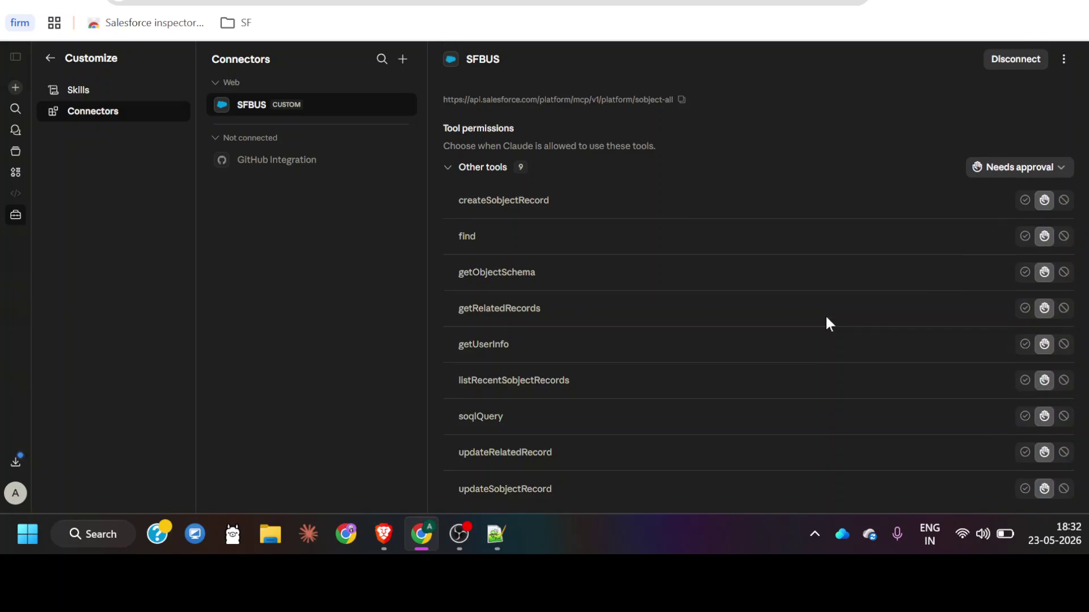
{"action": "left_click_drag", "start_coordinate": [461, 224], "coordinate": [606, 498]}
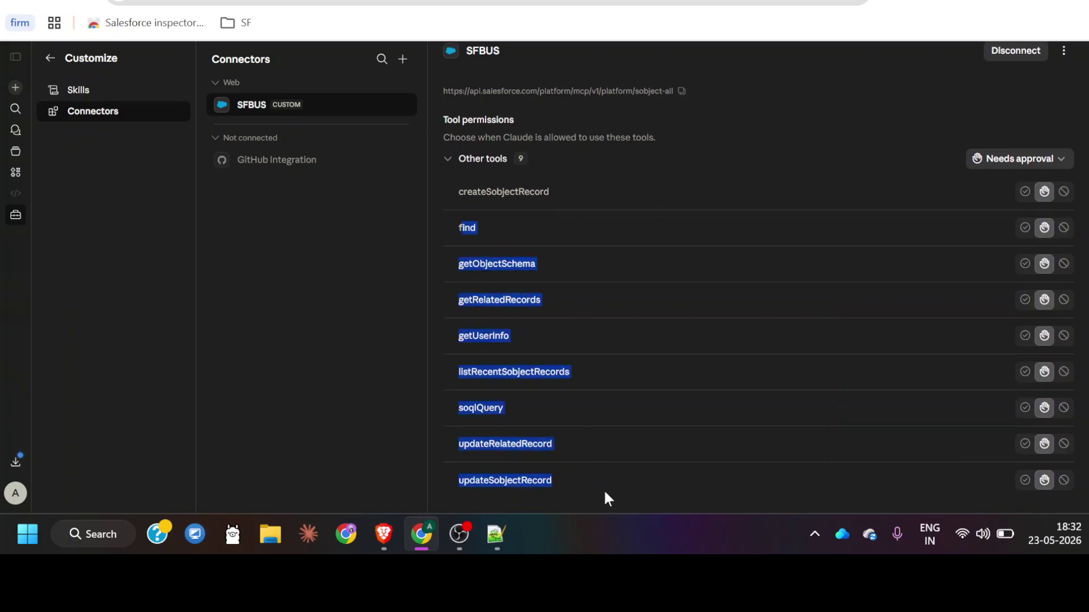
{"action": "left_click", "coordinate": [605, 495]}
{"action": "scroll", "coordinate": [605, 494], "scroll_direction": "up", "scroll_amount": 1}
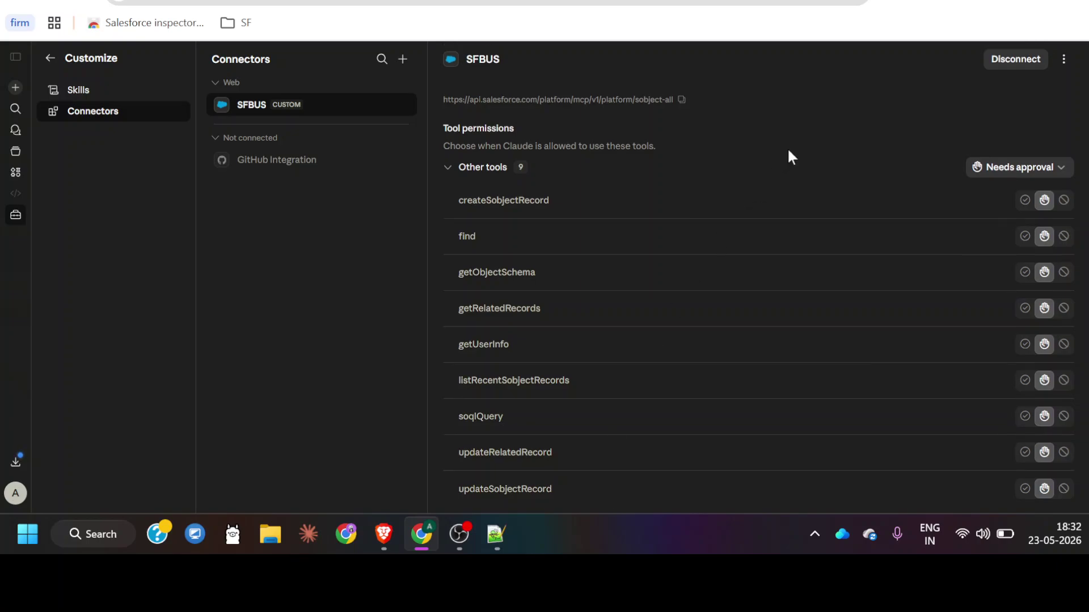
{"action": "left_click", "coordinate": [1064, 60]}
{"action": "left_click", "coordinate": [863, 90]}
Step: Return to the Salesforce opportunity chat and check whether the SFBUS connector is enabled for it
{"action": "key", "text": "alt+Left"}
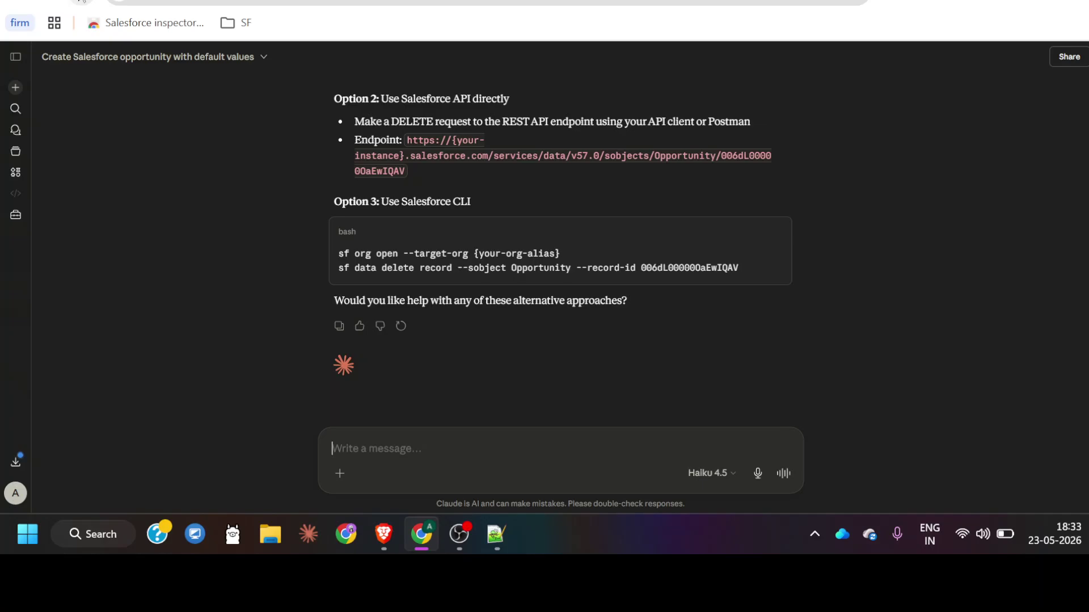
{"action": "key", "text": "alt+Right"}
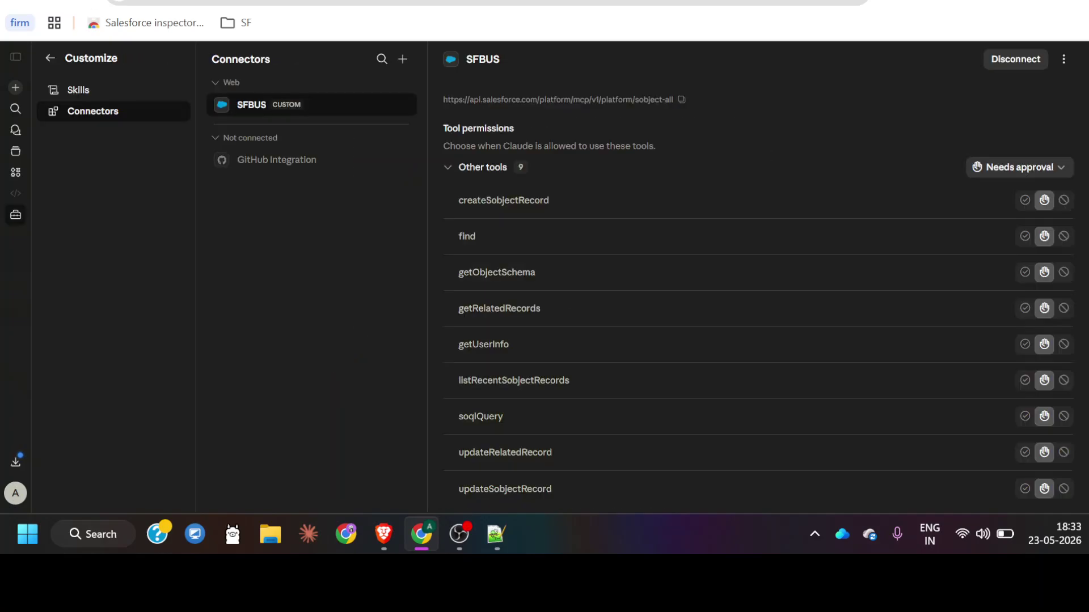
{"action": "key", "text": "alt+Left"}
{"action": "left_click", "coordinate": [346, 453]}
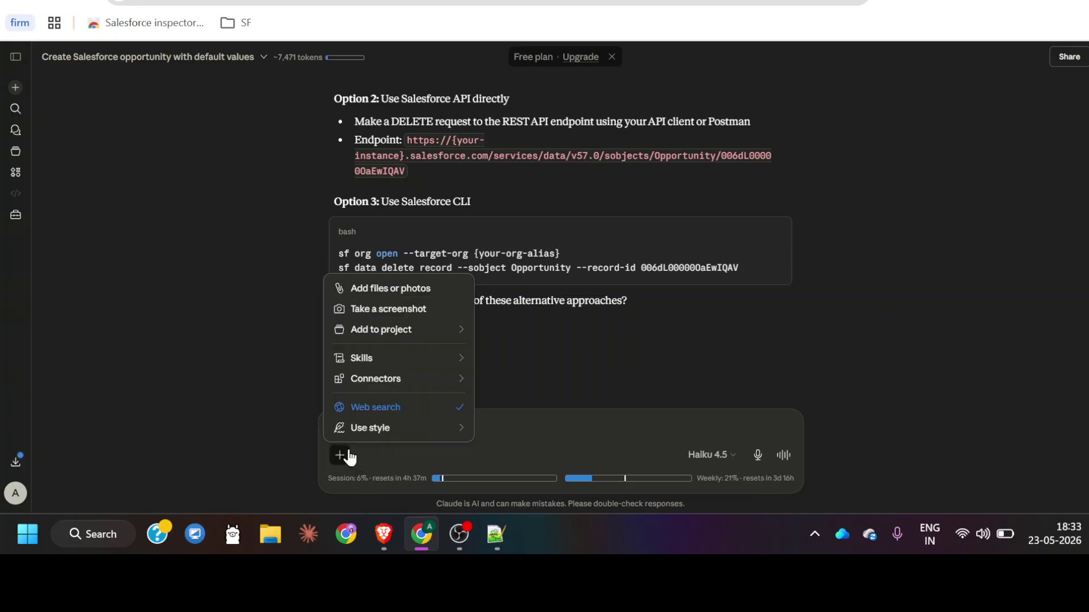
{"action": "mouse_move", "coordinate": [417, 385]}
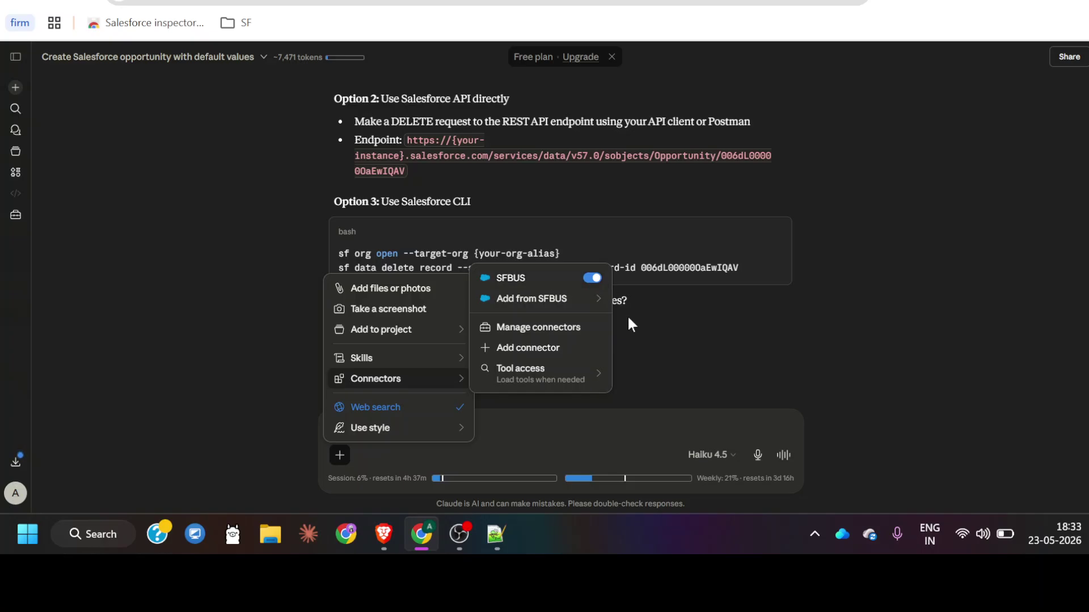
{"action": "key", "text": "Escape"}
{"action": "left_click", "coordinate": [450, 427]}
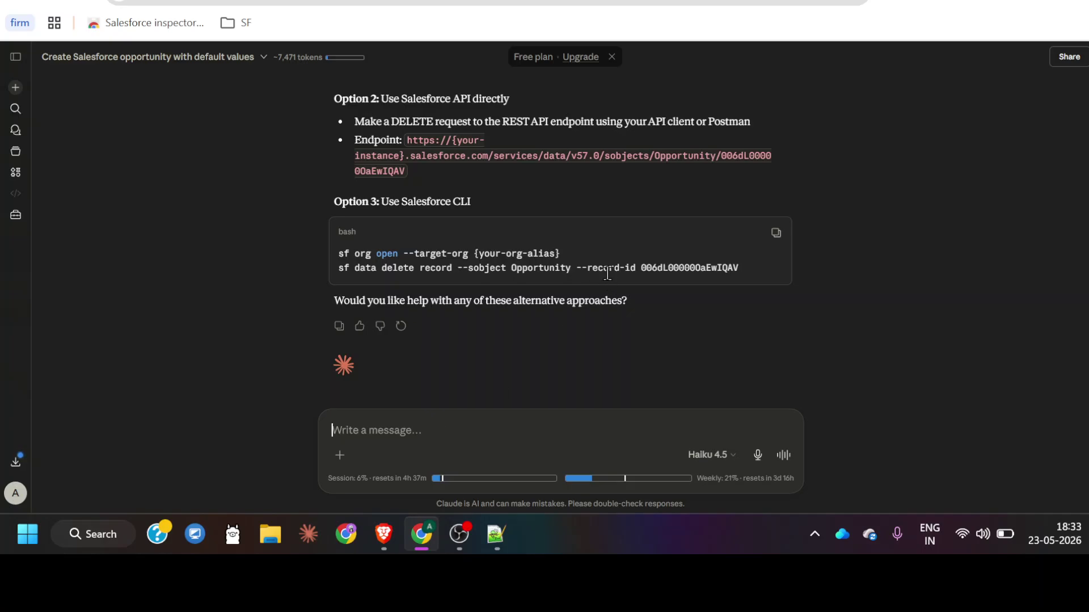
Step: Review Claude's reply to the request to delete the opportunity, including the available tools and alternative approaches
{"action": "scroll", "coordinate": [607, 273], "scroll_direction": "up", "scroll_amount": 10}
{"action": "scroll", "coordinate": [607, 273], "scroll_direction": "down", "scroll_amount": 10}
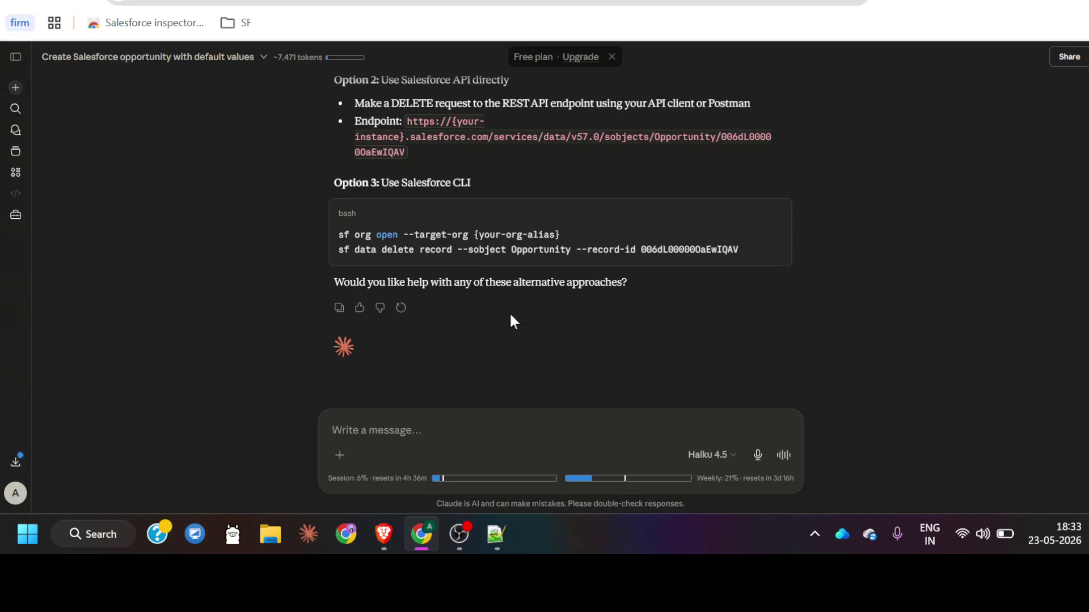
{"action": "left_click_drag", "start_coordinate": [628, 283], "coordinate": [335, 90]}
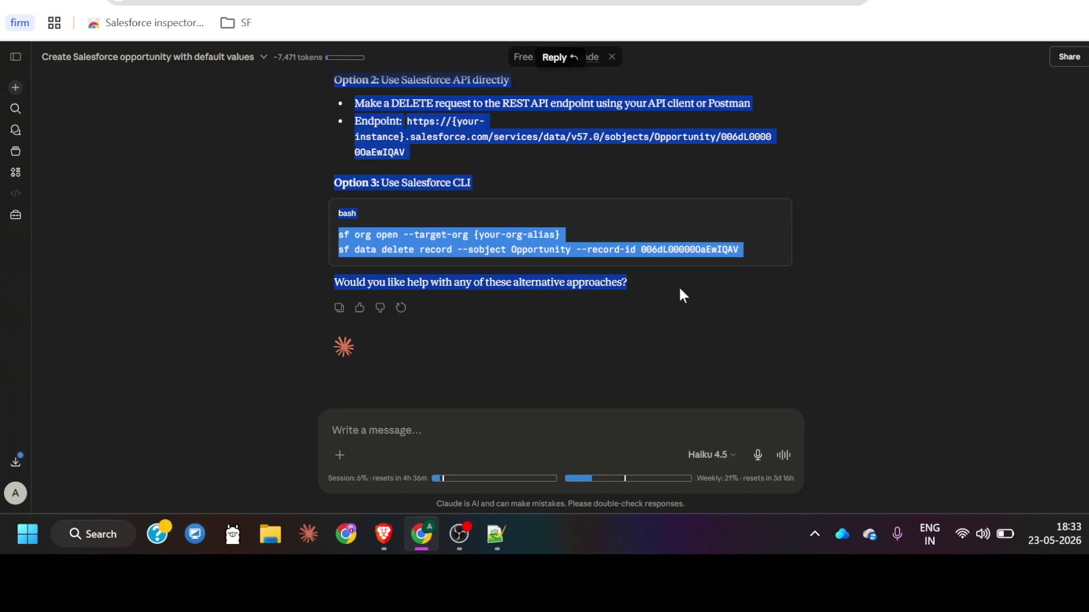
{"action": "left_click", "coordinate": [673, 291]}
{"action": "scroll", "coordinate": [673, 291], "scroll_direction": "up", "scroll_amount": 1}
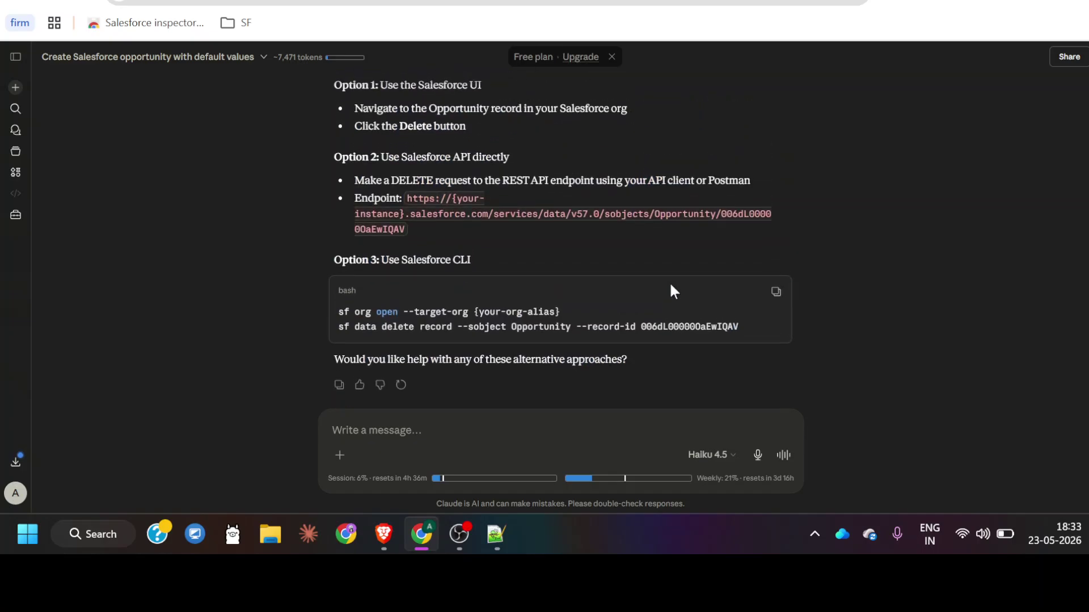
{"action": "scroll", "coordinate": [671, 286], "scroll_direction": "up", "scroll_amount": 2}
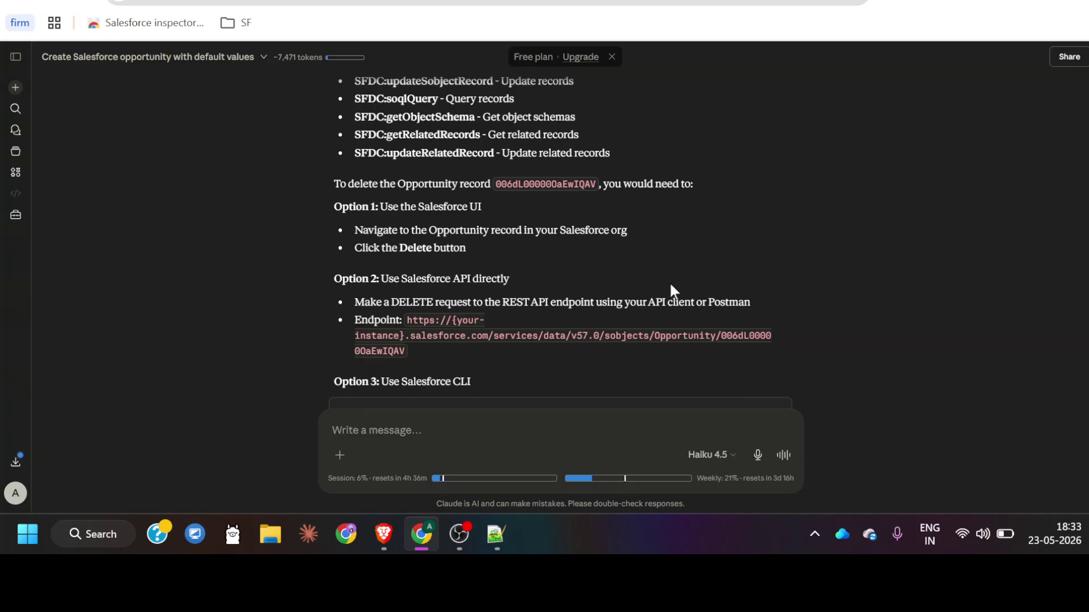
{"action": "scroll", "coordinate": [551, 235], "scroll_direction": "down", "scroll_amount": 3}
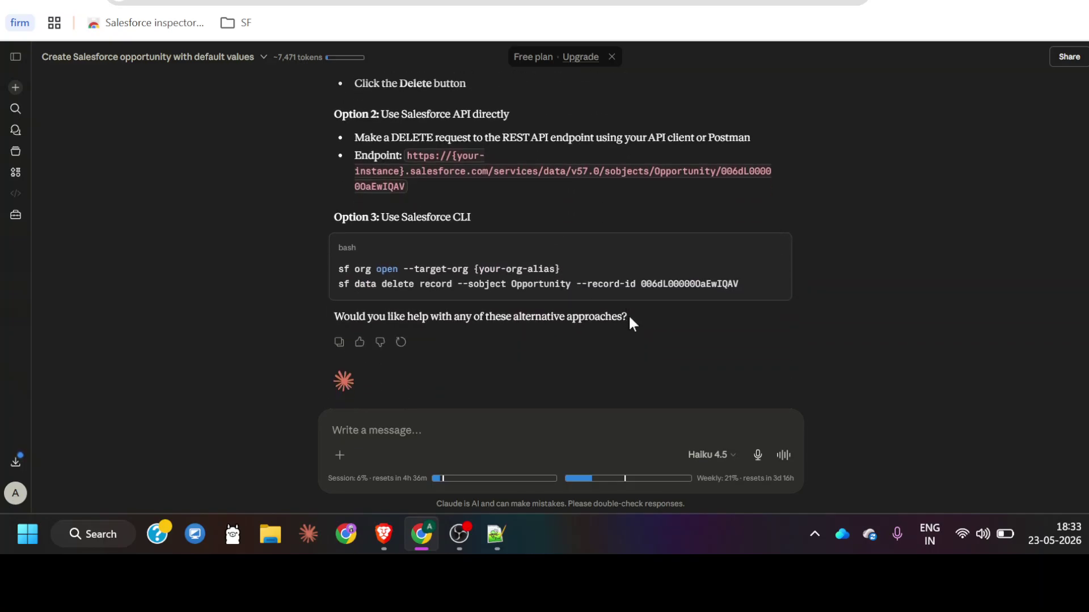
{"action": "left_click_drag", "start_coordinate": [628, 316], "coordinate": [312, 95]}
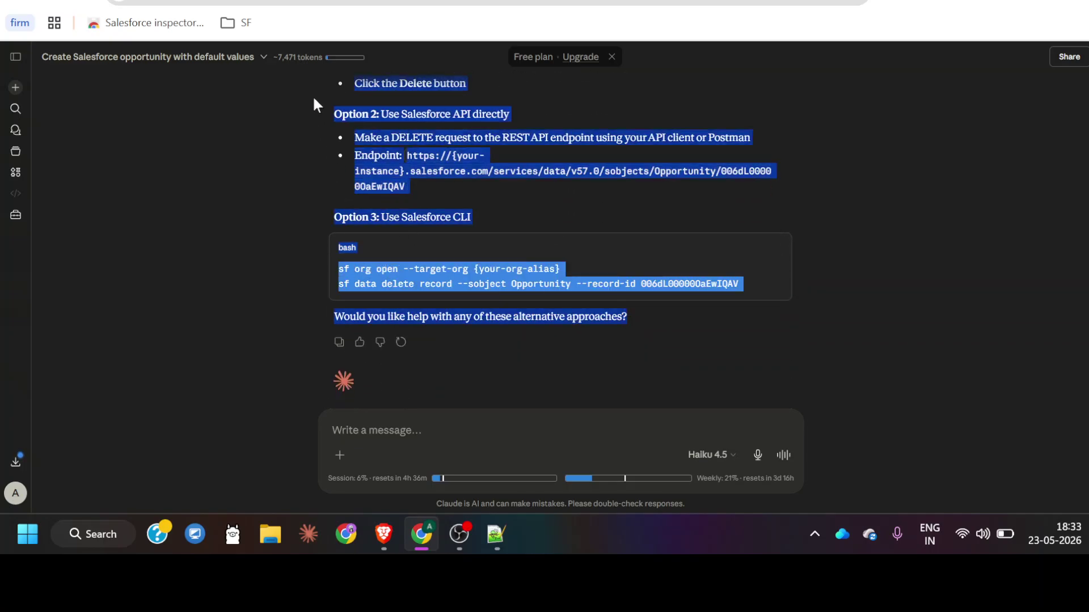
{"action": "left_click", "coordinate": [645, 316]}
{"action": "scroll", "coordinate": [644, 315], "scroll_direction": "up", "scroll_amount": 8}
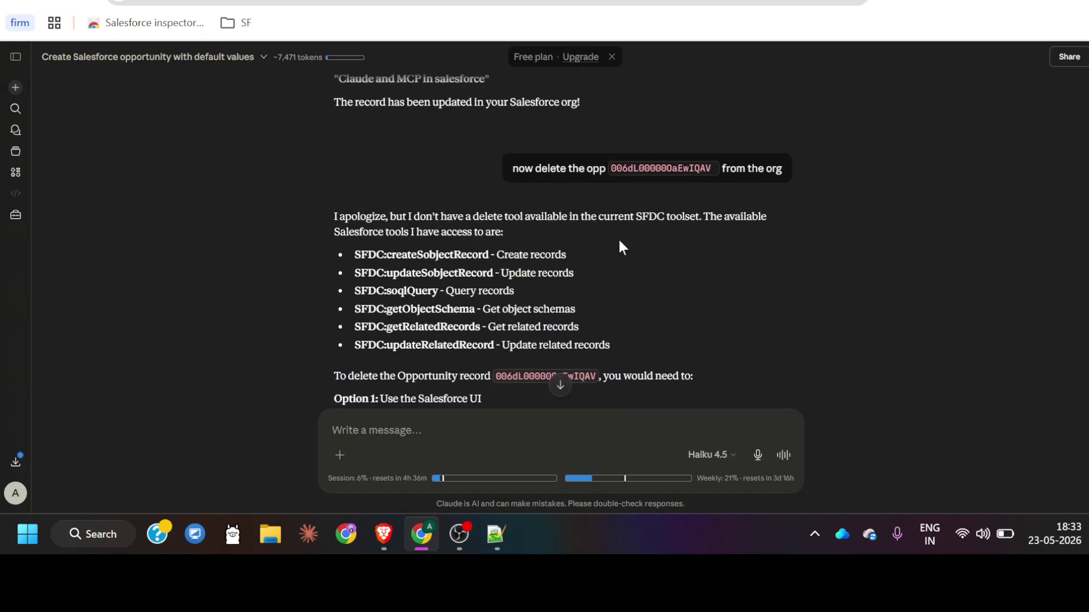
{"action": "scroll", "coordinate": [614, 222], "scroll_direction": "down", "scroll_amount": 8}
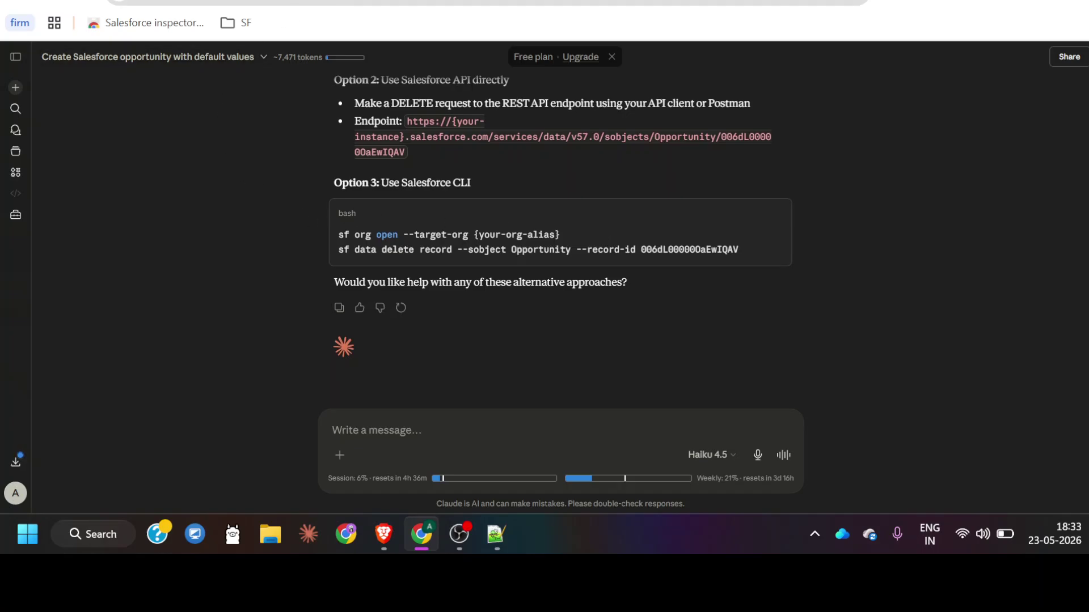
Step: Go through the whole conversation from the request to create 'Opp 23' down to its last reply
{"action": "key", "text": "ctrl+a"}
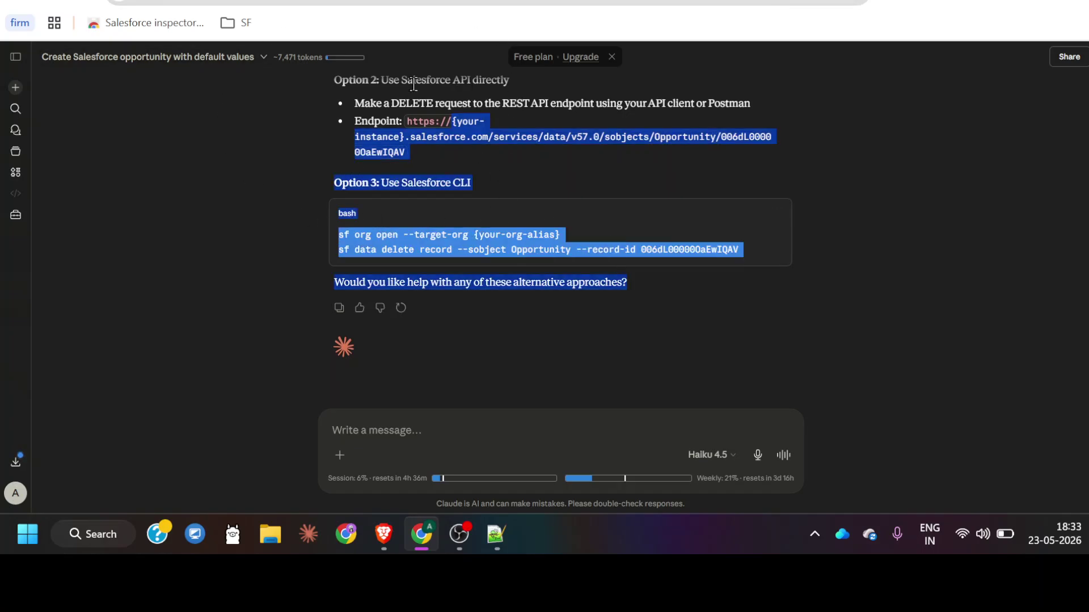
{"action": "key", "text": "Home"}
{"action": "left_click_drag", "start_coordinate": [362, 135], "coordinate": [397, 125]}
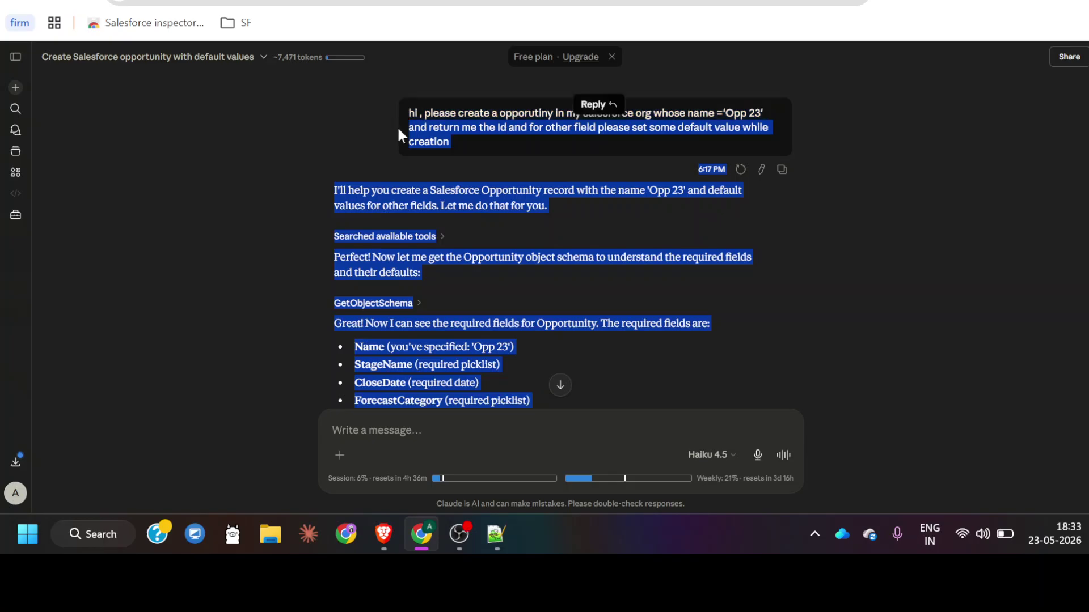
{"action": "left_click", "coordinate": [793, 304]}
{"action": "scroll", "coordinate": [793, 304], "scroll_direction": "down", "scroll_amount": 20}
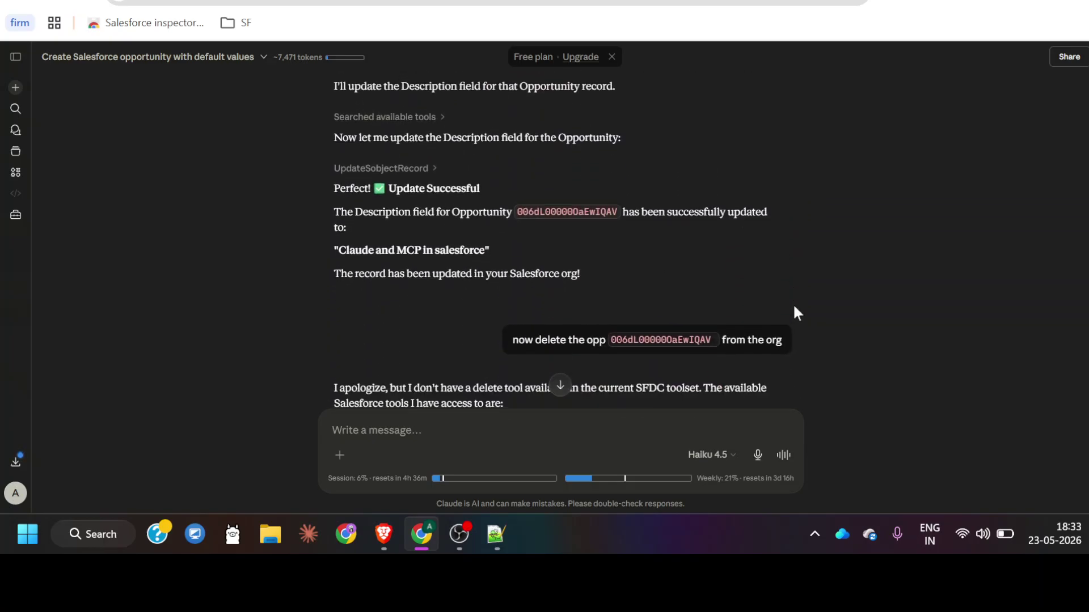
{"action": "scroll", "coordinate": [783, 271], "scroll_direction": "down", "scroll_amount": 4}
{"action": "scroll", "coordinate": [687, 289], "scroll_direction": "down", "scroll_amount": 3}
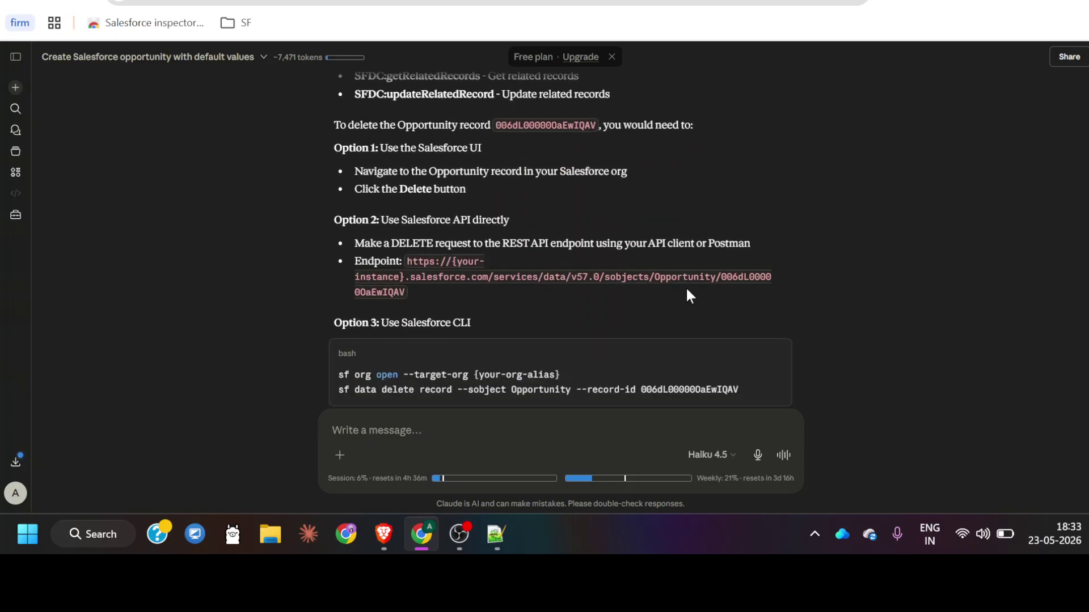
{"action": "scroll", "coordinate": [687, 290], "scroll_direction": "down", "scroll_amount": 3}
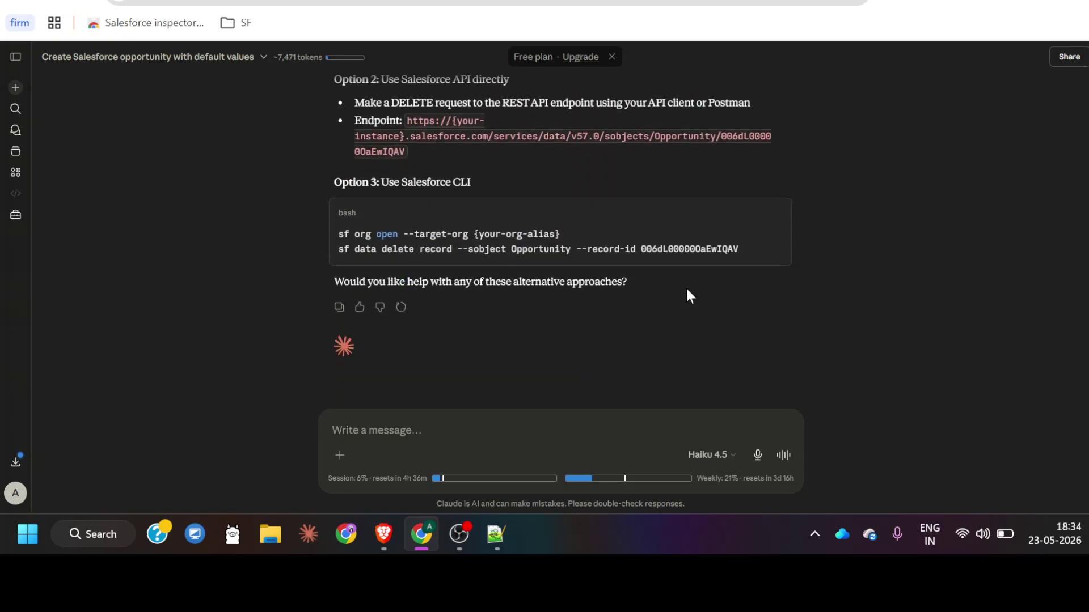
Step: Switch to Salesforce Setup and view the basic settings of the salesforce_Claude_Mpc external client app
{"action": "left_click", "coordinate": [422, 422]}
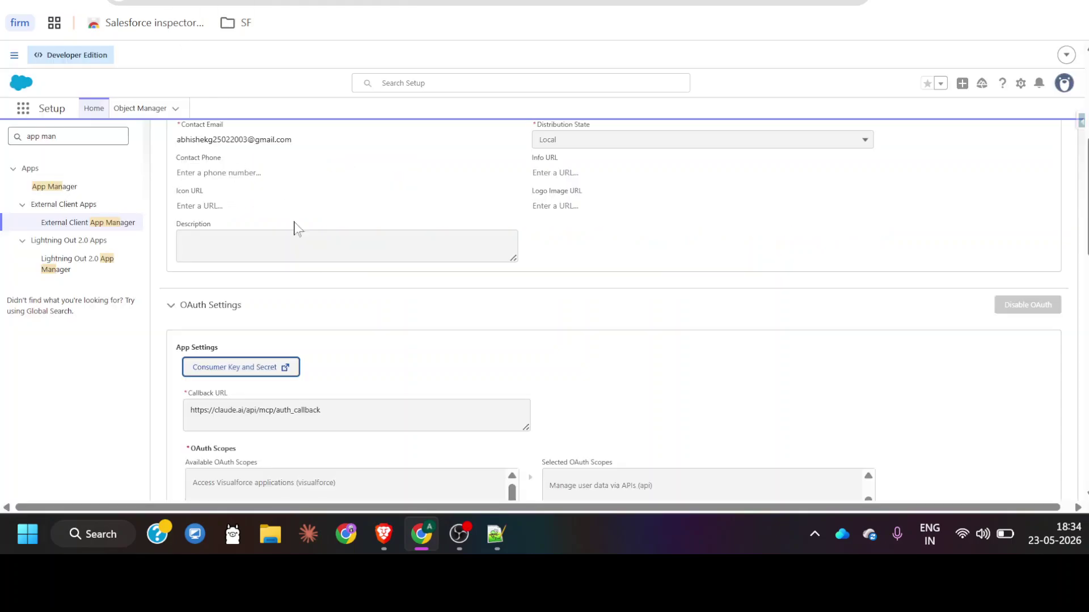
{"action": "scroll", "coordinate": [320, 237], "scroll_direction": "up", "scroll_amount": 5}
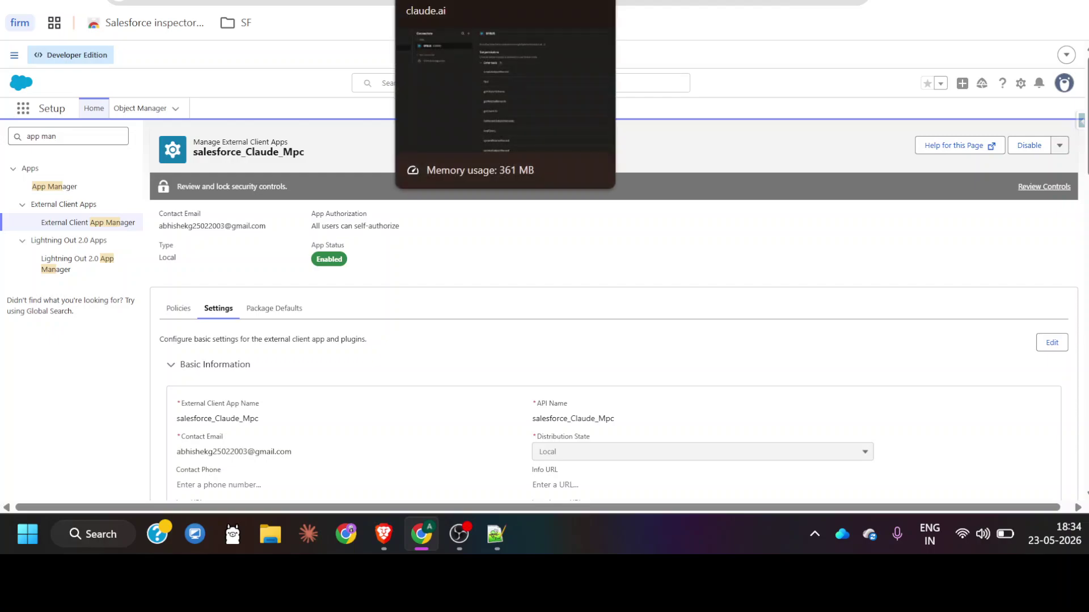
Step: Switch to Brave and view the SalesForceBus channel page on YouTube
{"action": "mouse_move", "coordinate": [382, 536]}
{"action": "left_click", "coordinate": [395, 437]}
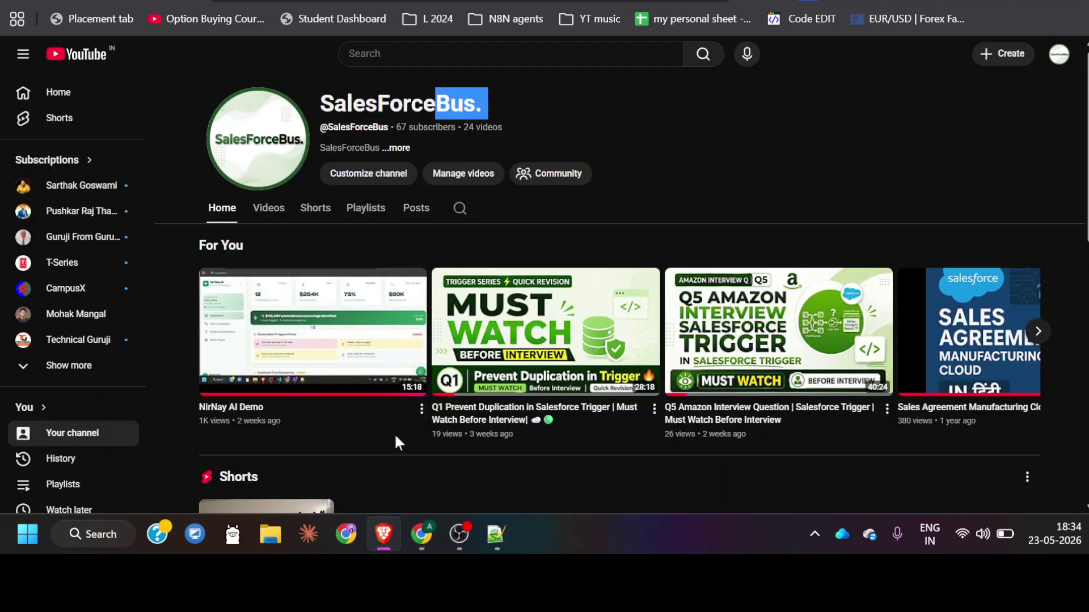
{"action": "mouse_move", "coordinate": [335, 396]}
{"action": "left_click", "coordinate": [591, 129]}
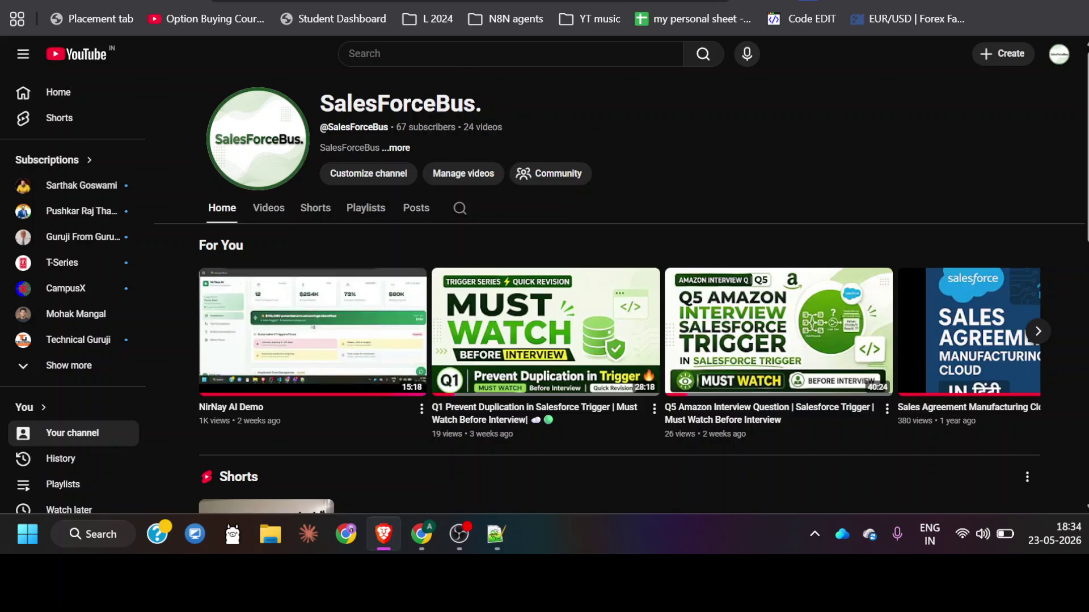
{"action": "left_click", "coordinate": [460, 533]}
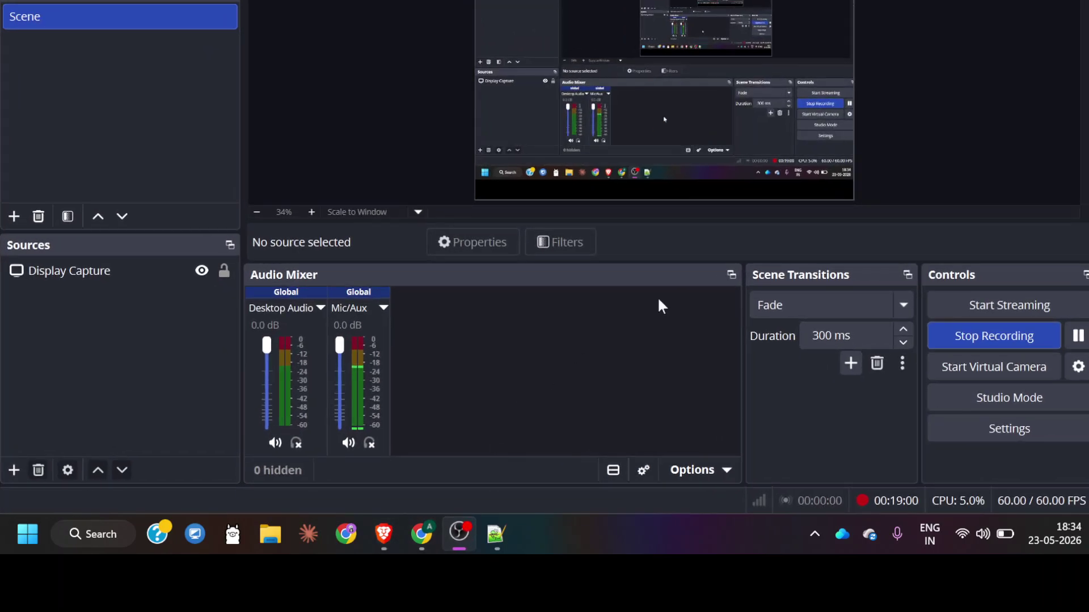